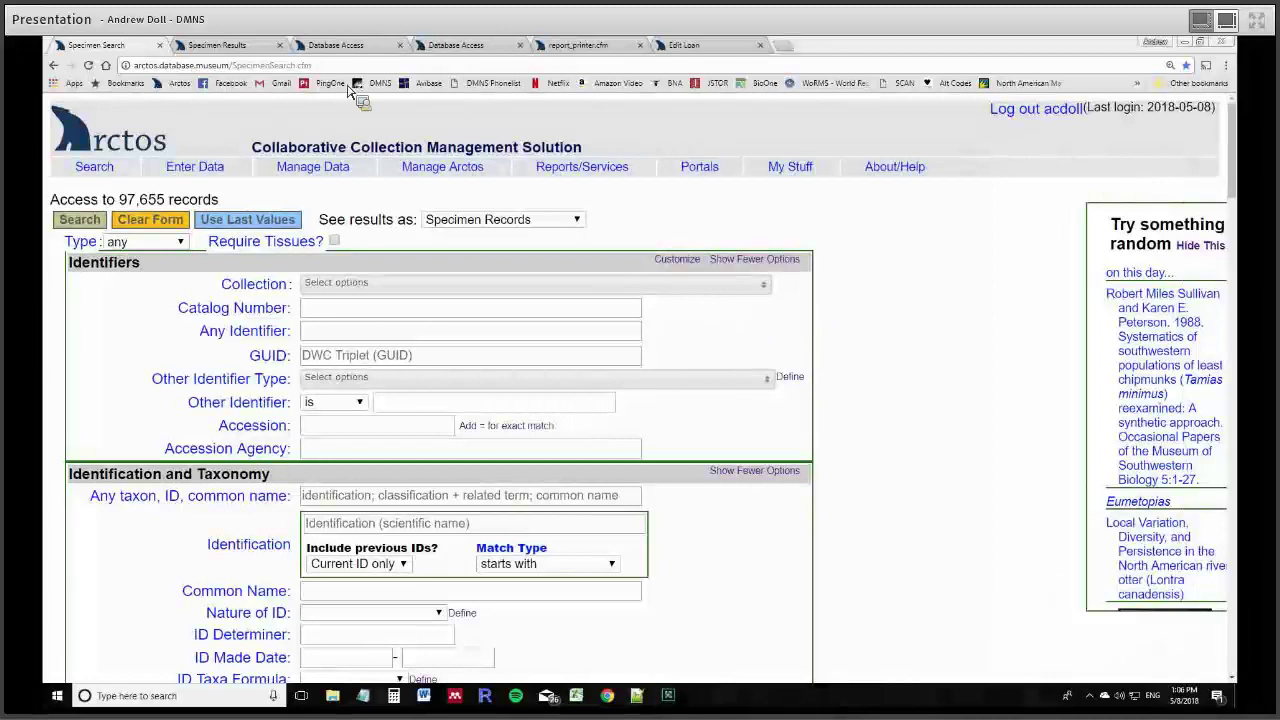
- Open the Reporter page for labels and reports from the specimen search page
left_click(216, 45)
left_click(92, 45)
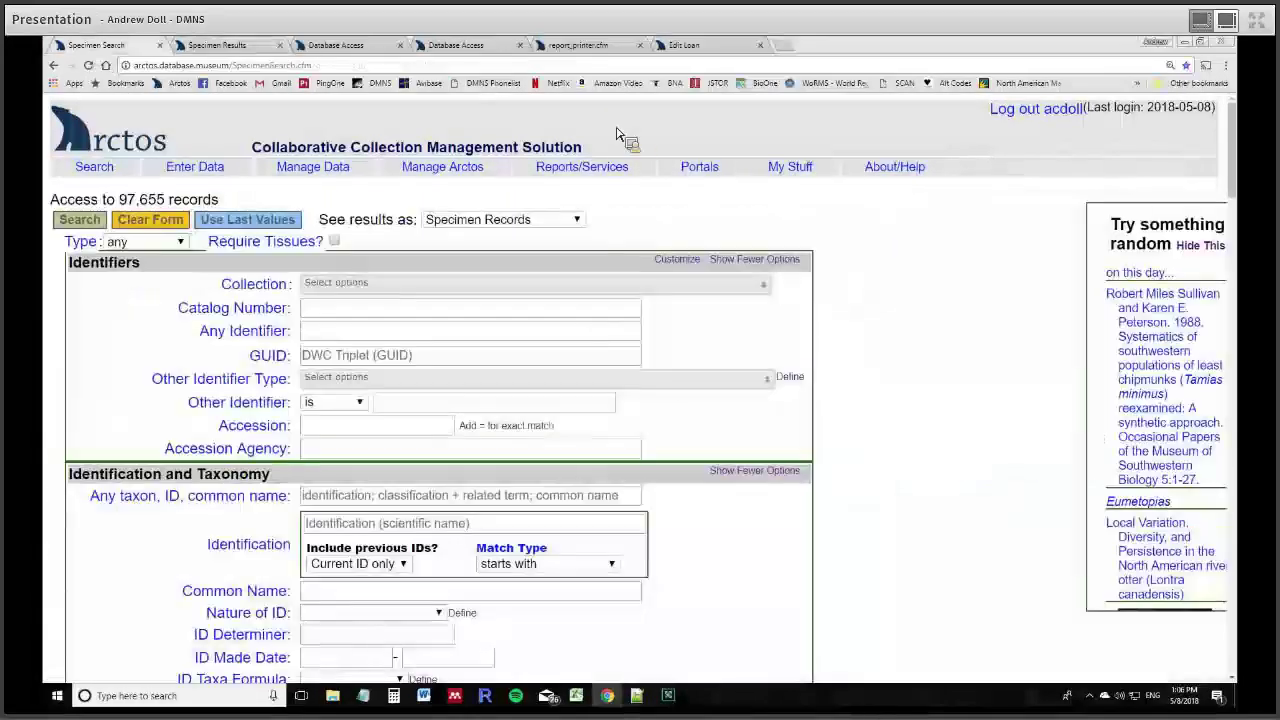
mouse_move(650, 172)
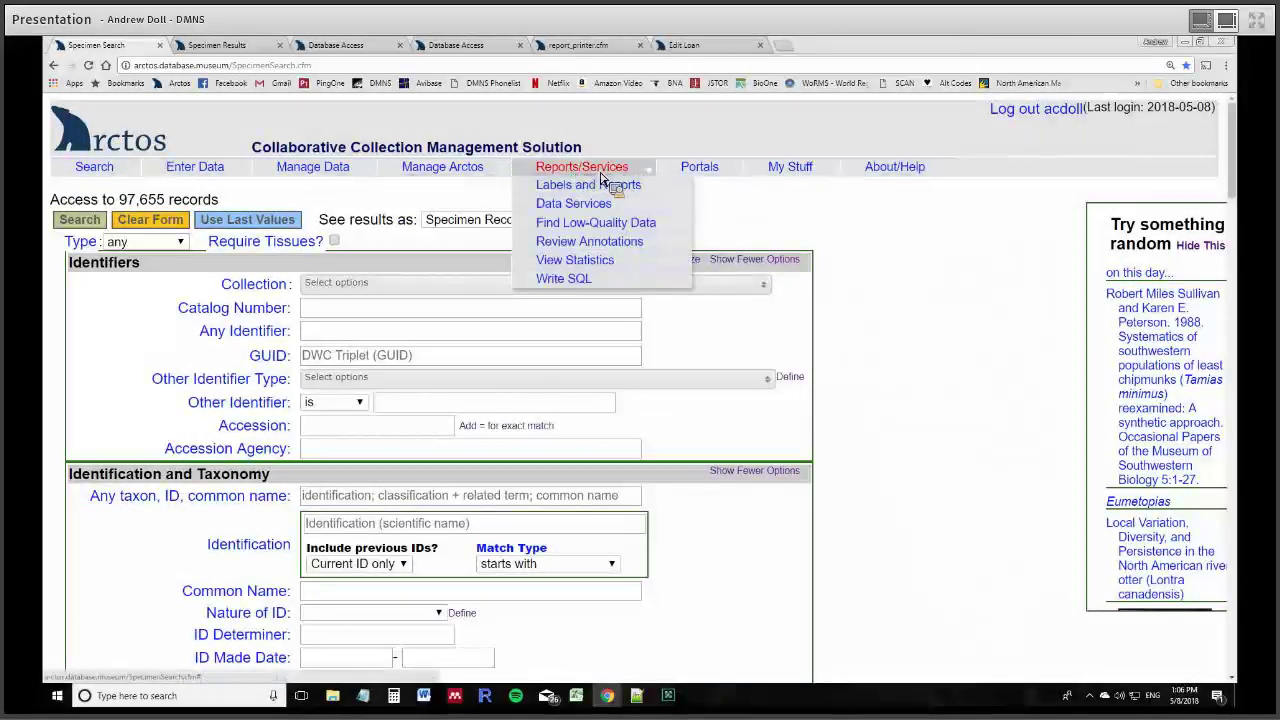
mouse_move(603, 187)
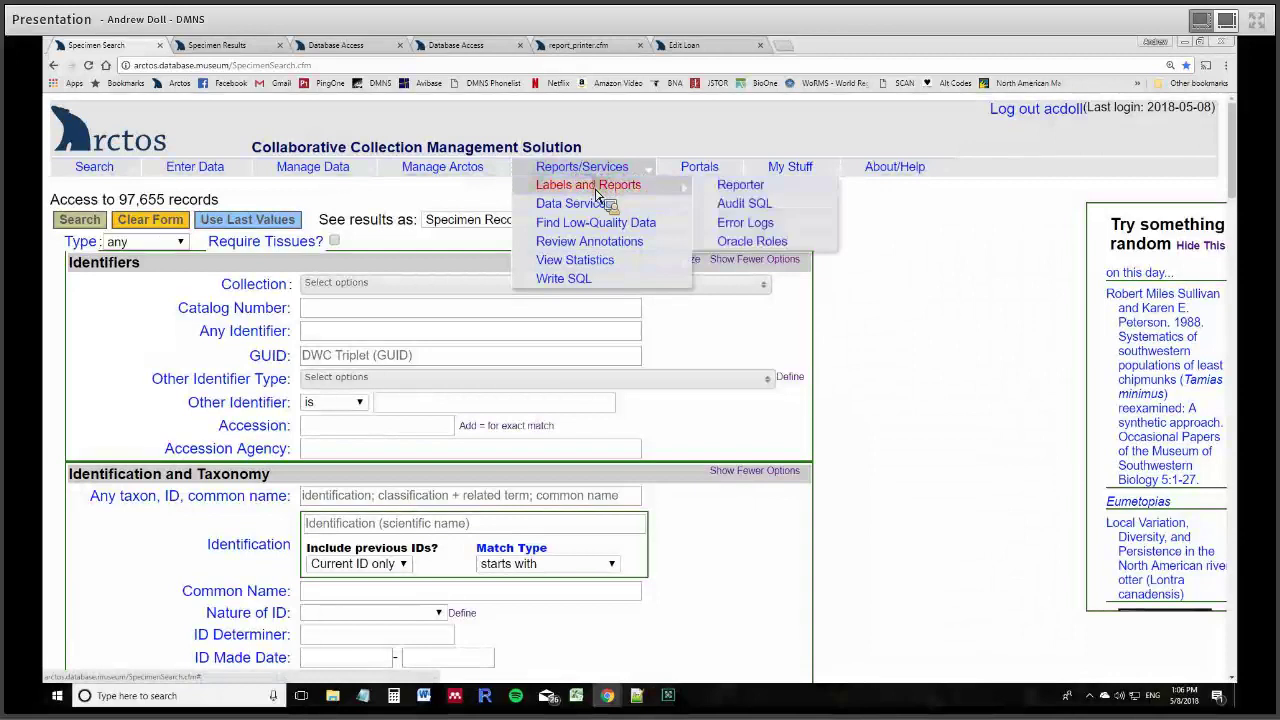
left_click(745, 190)
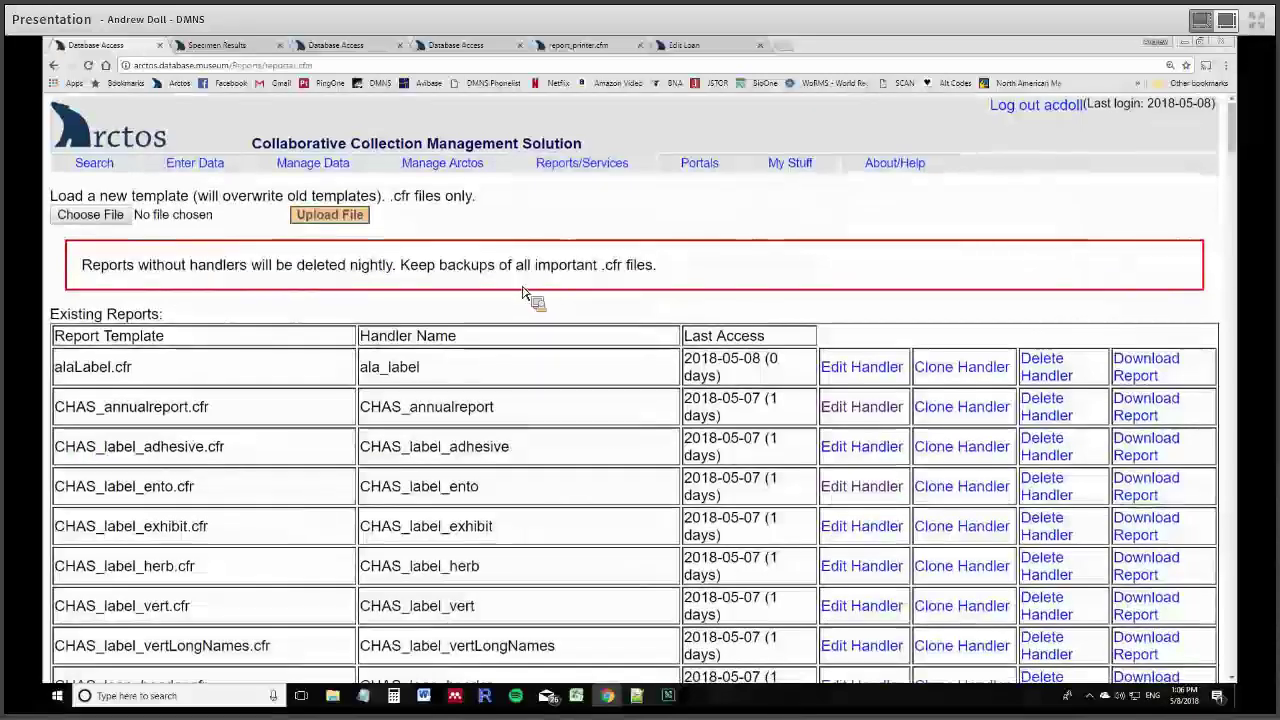
- Look through the existing report templates and their handlers, including the DMNS, MSB and MVZ entries
scroll(522, 292, "down", 1)
scroll(586, 294, "down", 2)
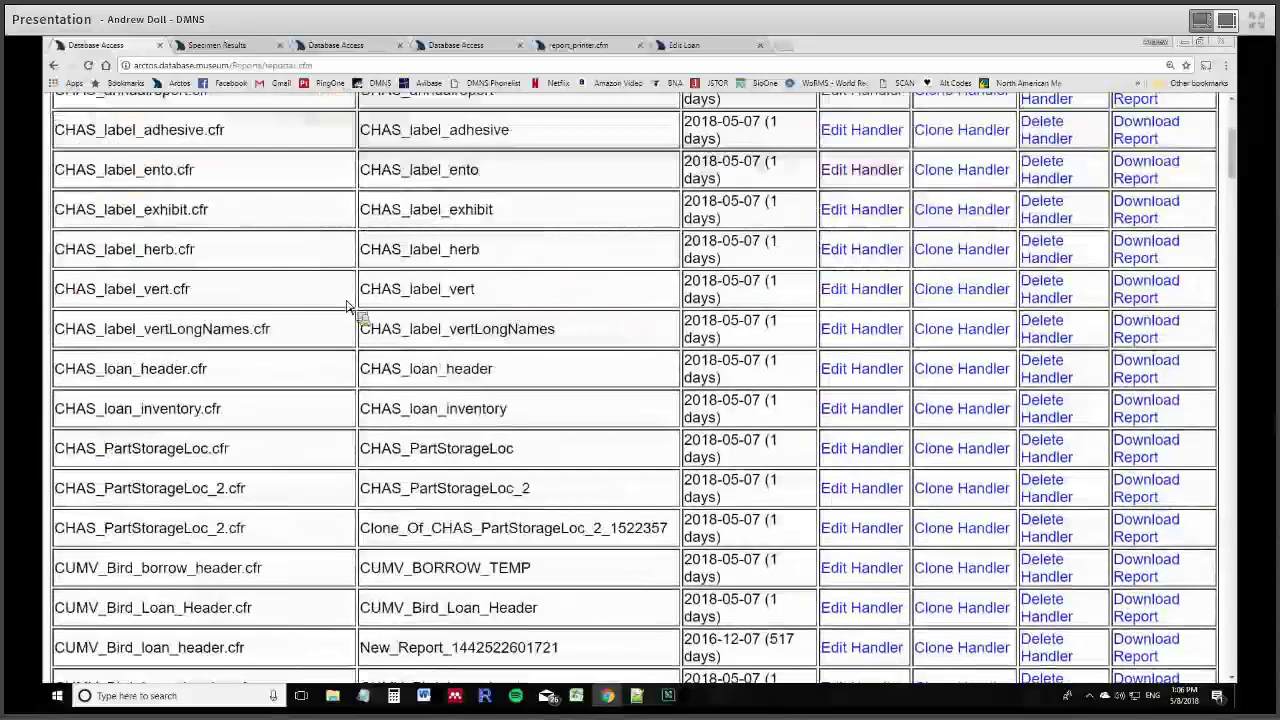
scroll(210, 308, "down", 1)
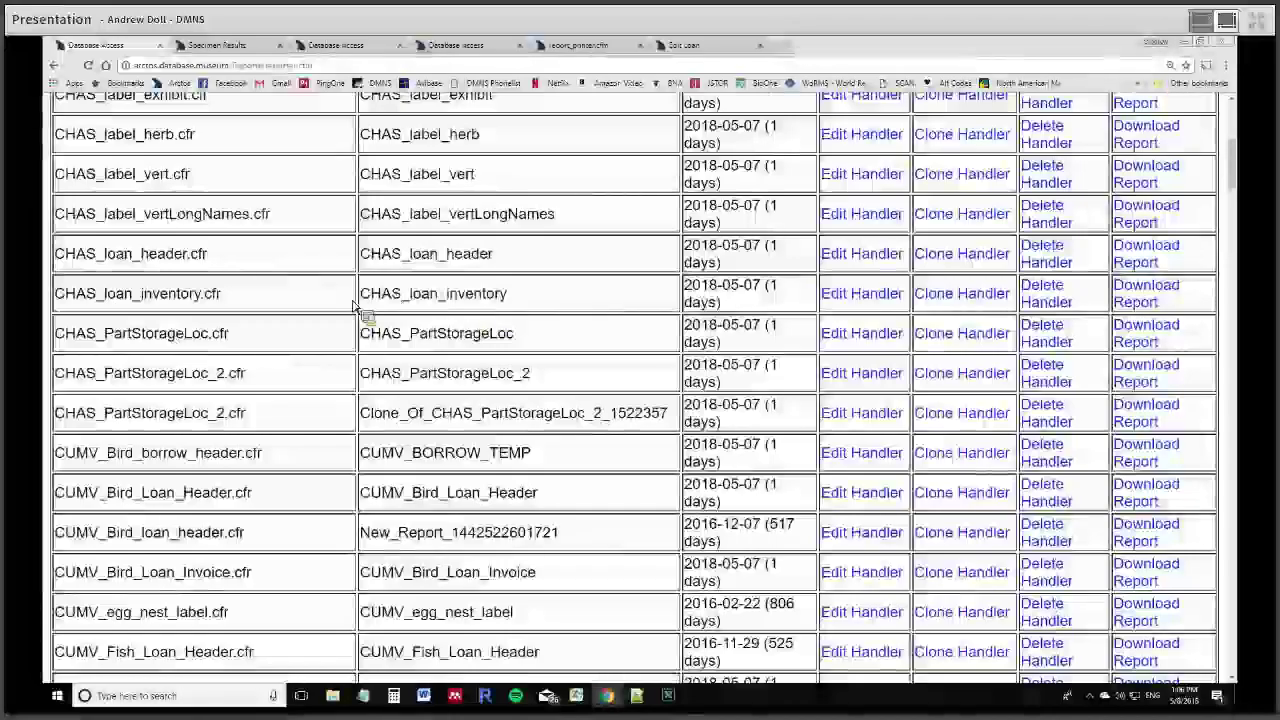
scroll(528, 271, "down", 2)
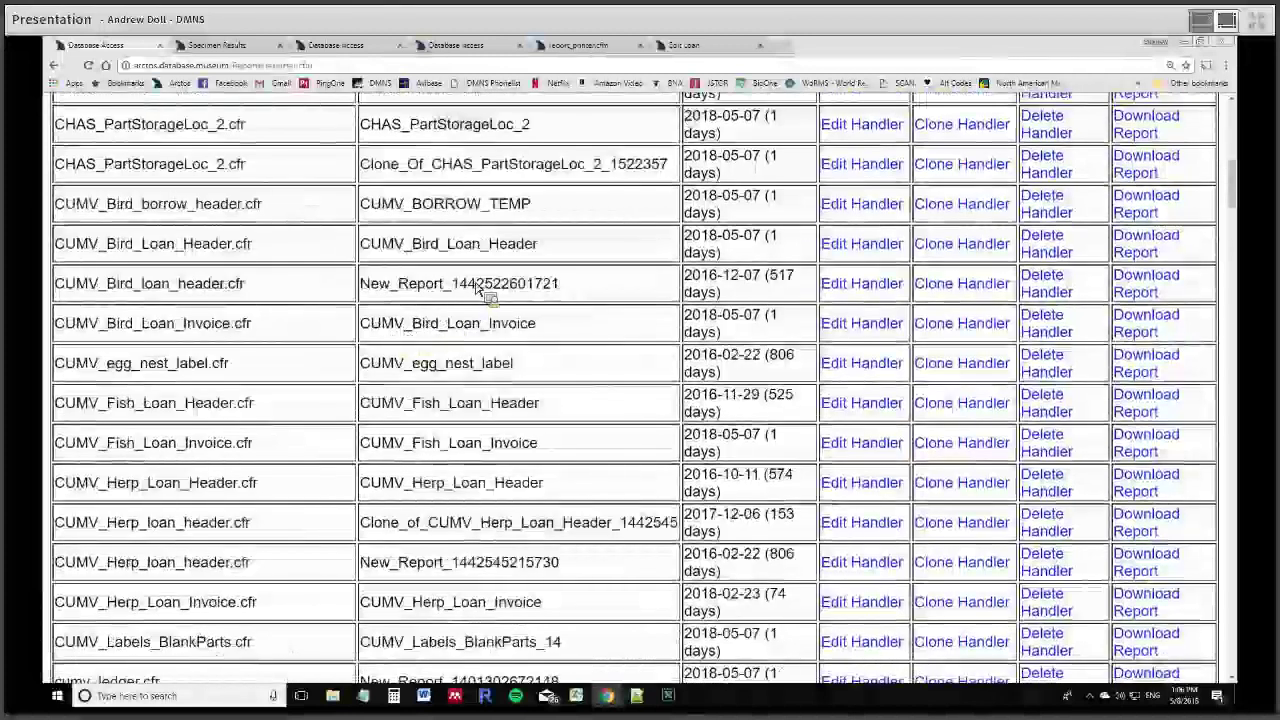
scroll(450, 308, "down", 3)
scroll(433, 252, "down", 5)
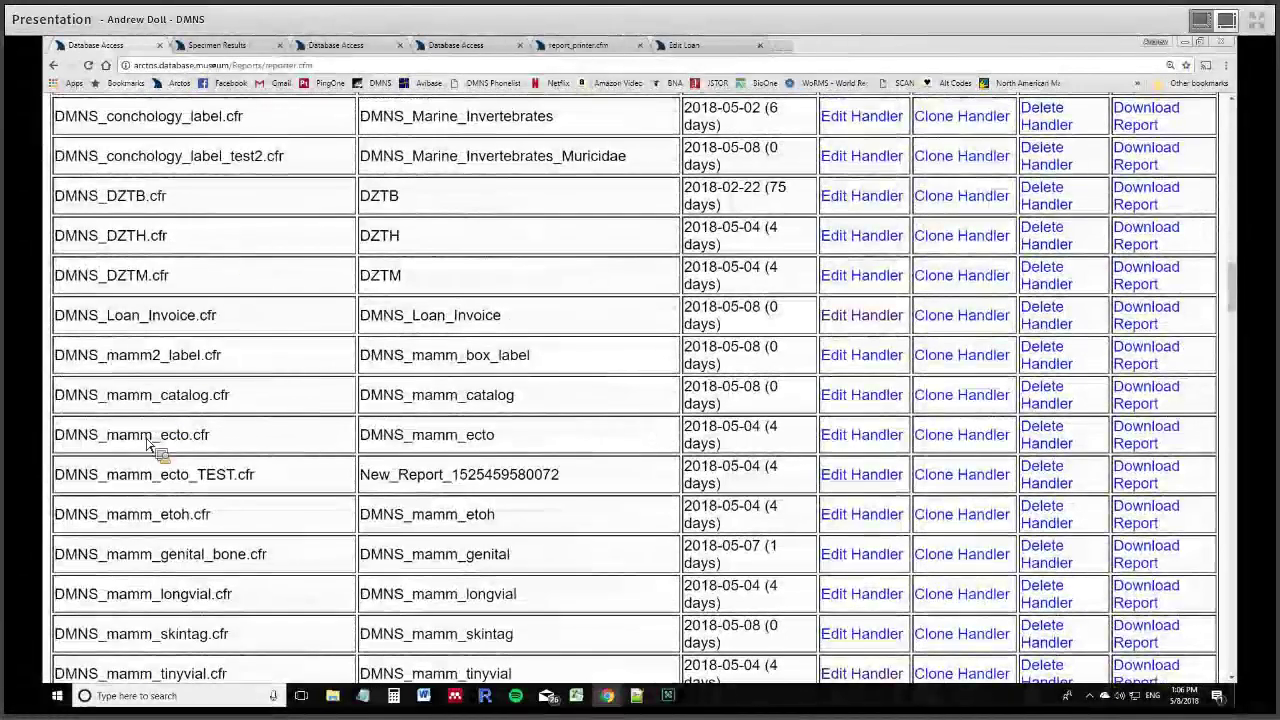
scroll(150, 420, "up", 4)
scroll(97, 398, "up", 1)
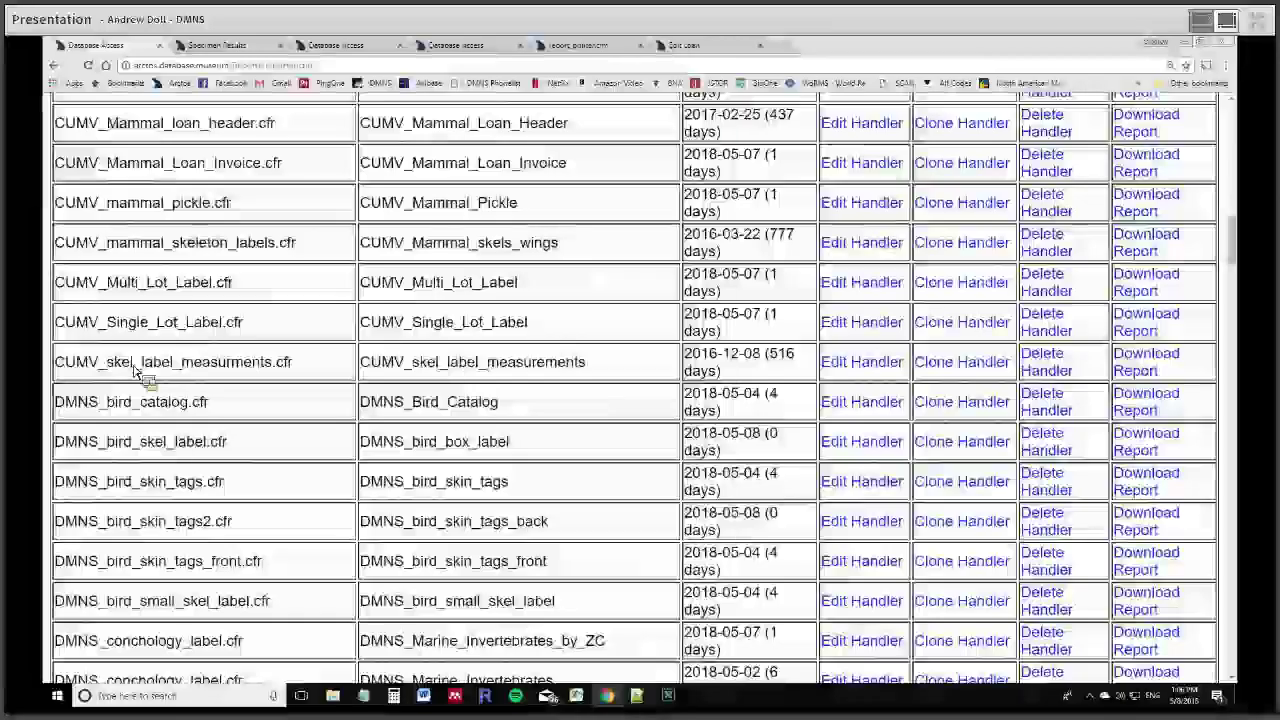
scroll(157, 366, "down", 6)
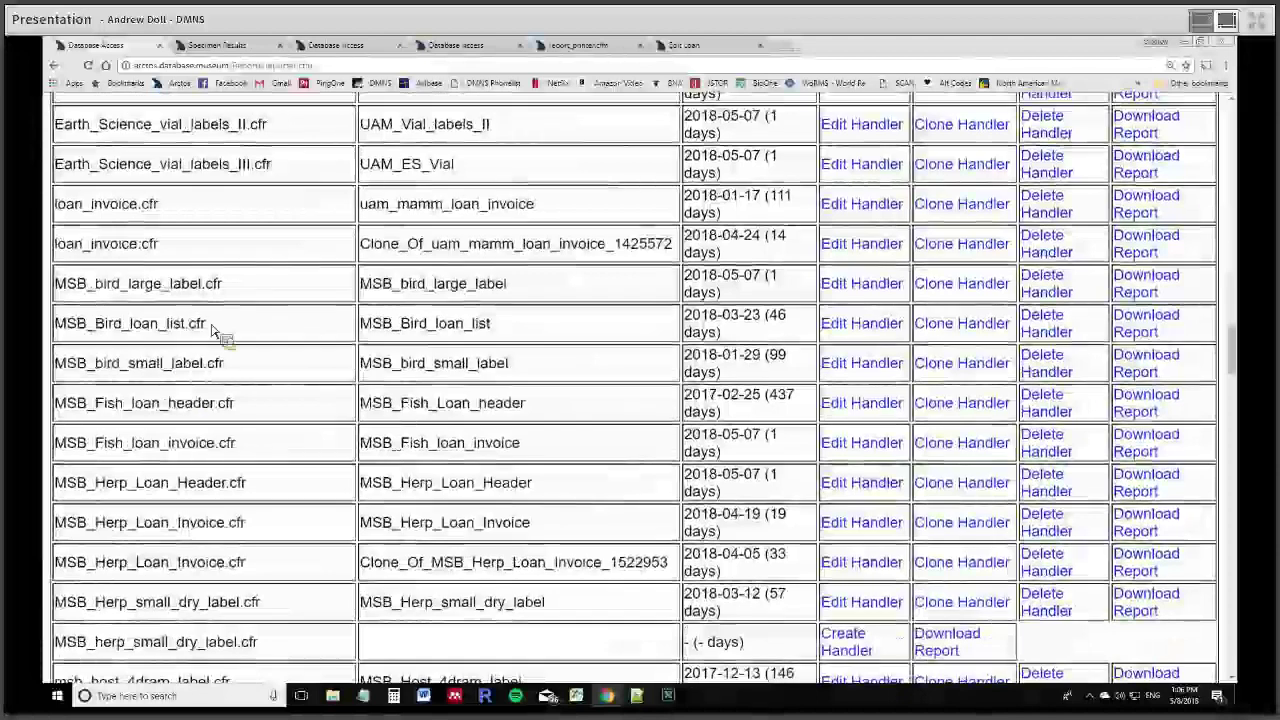
scroll(214, 329, "down", 3)
scroll(120, 364, "down", 8)
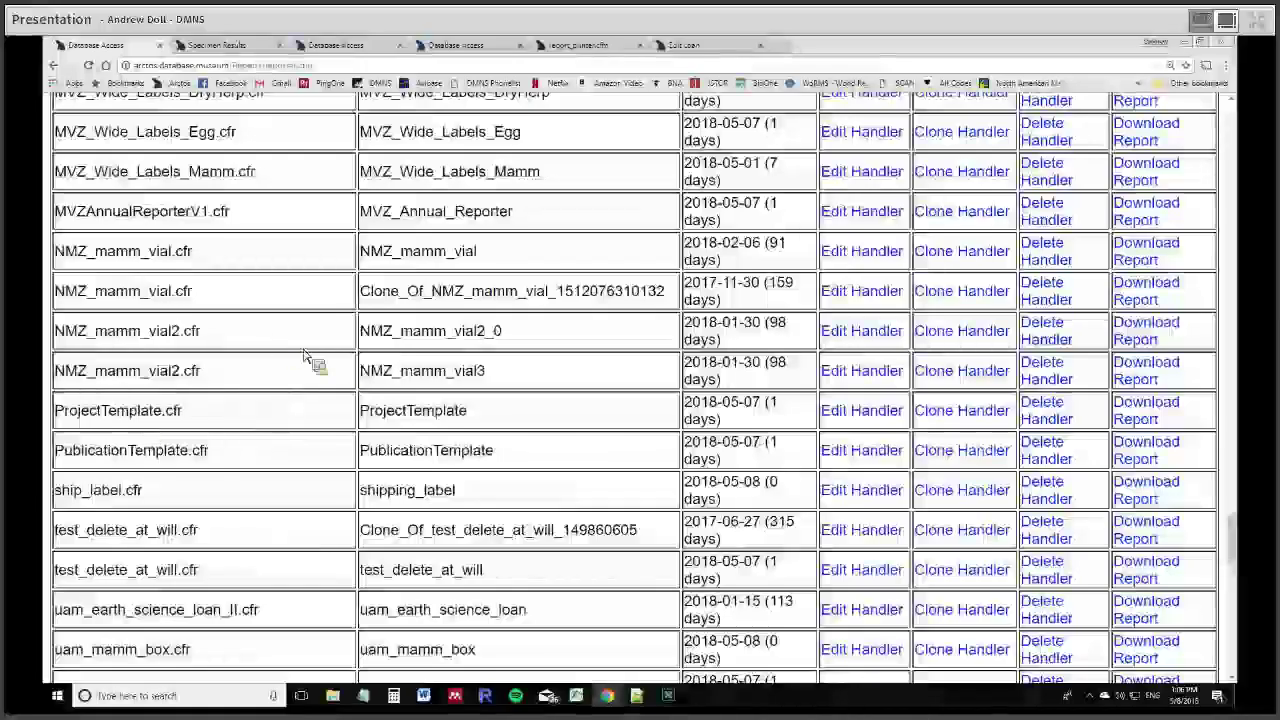
scroll(590, 341, "up", 10)
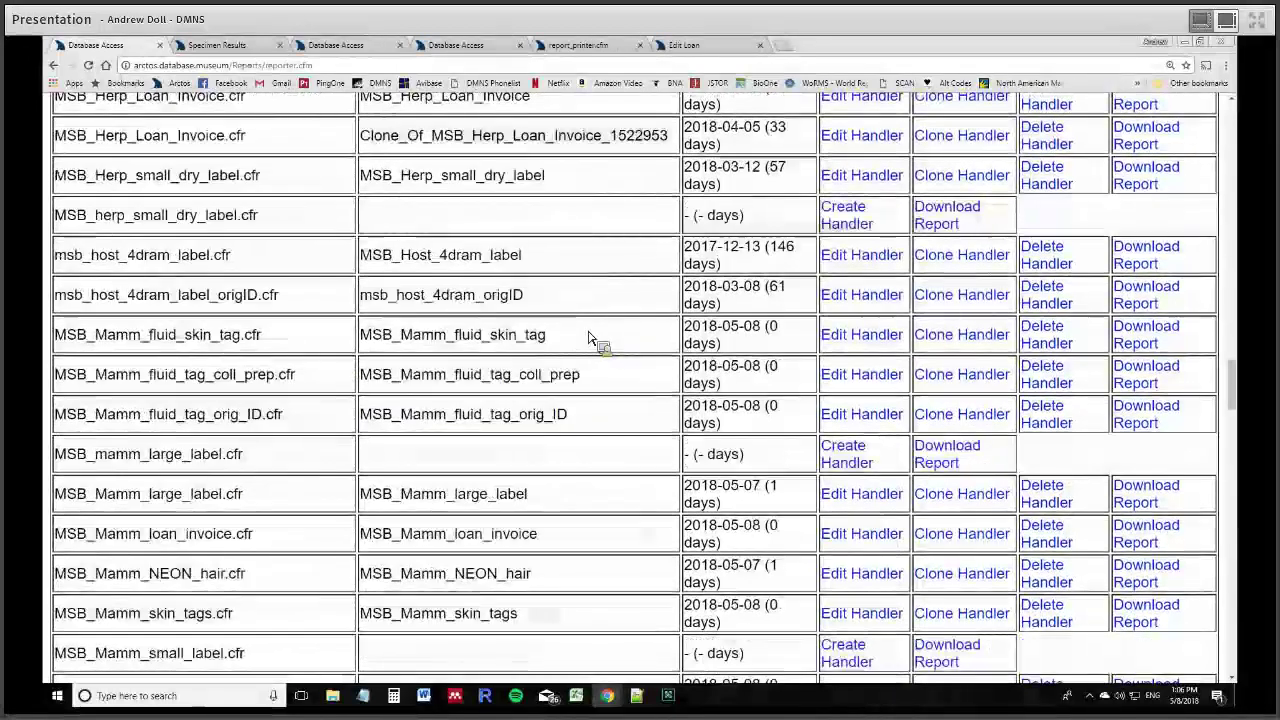
scroll(592, 343, "up", 2)
scroll(538, 345, "up", 5)
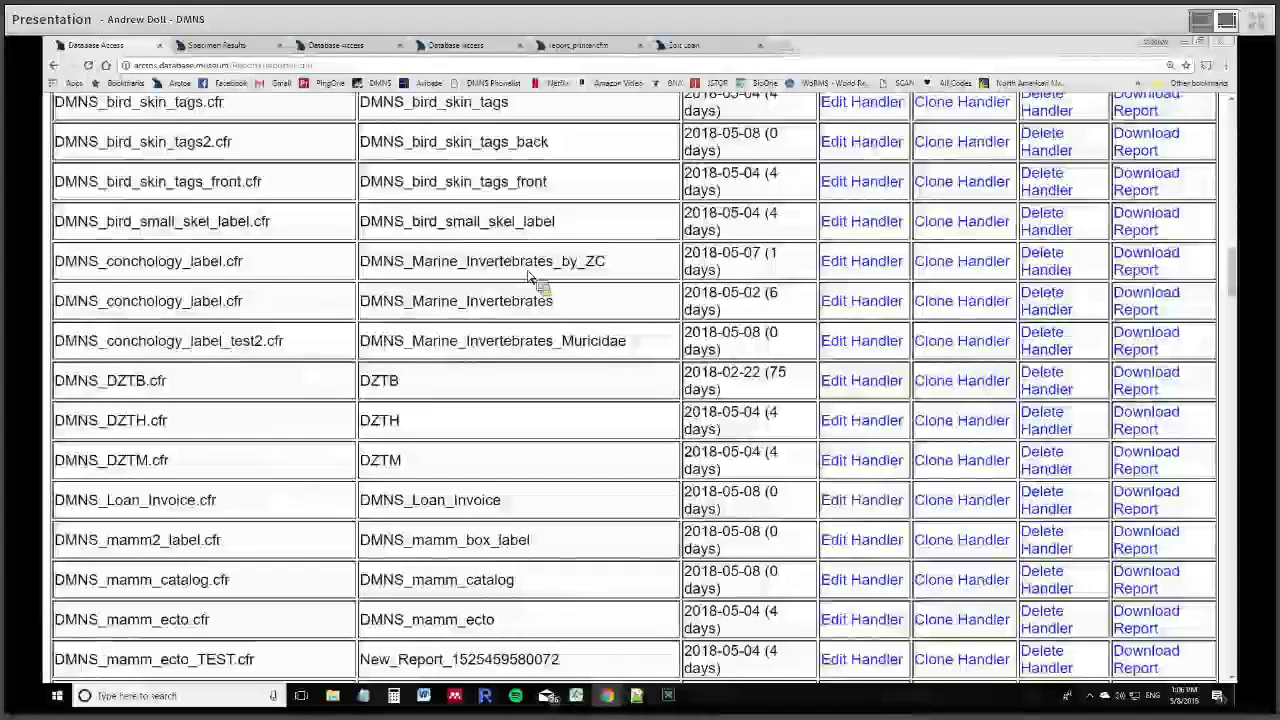
scroll(452, 268, "up", 4)
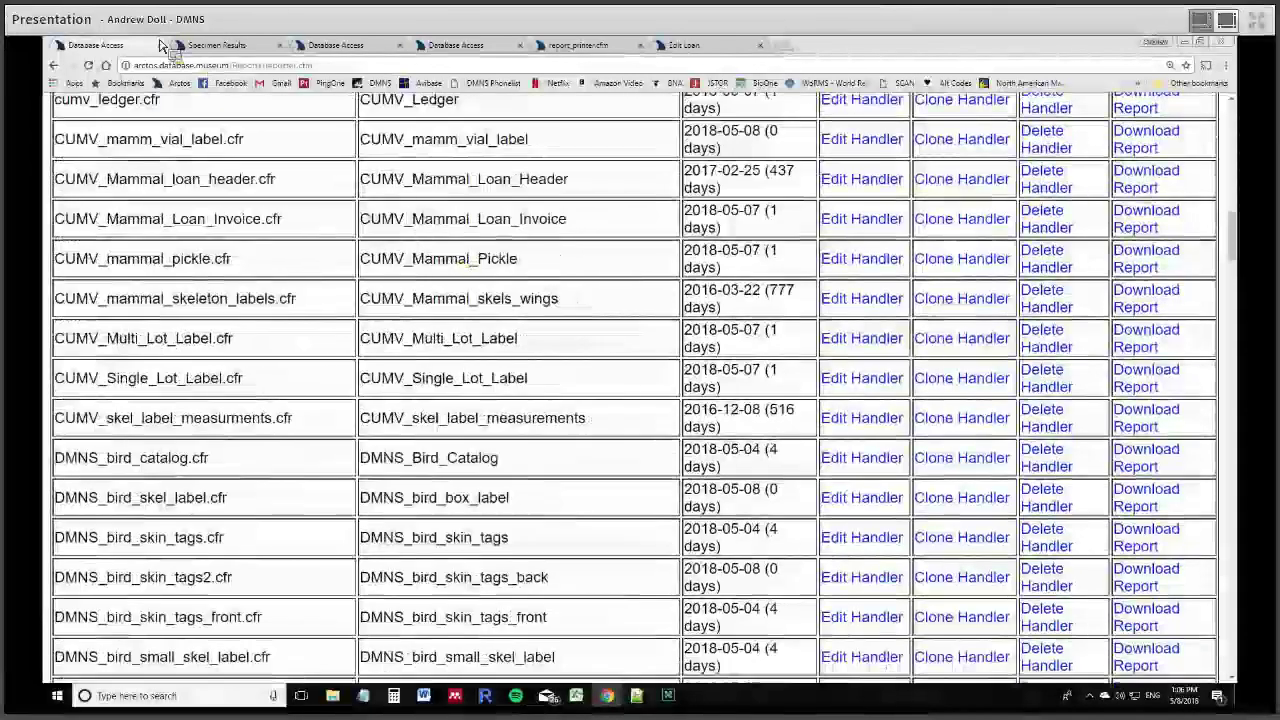
left_click(250, 47)
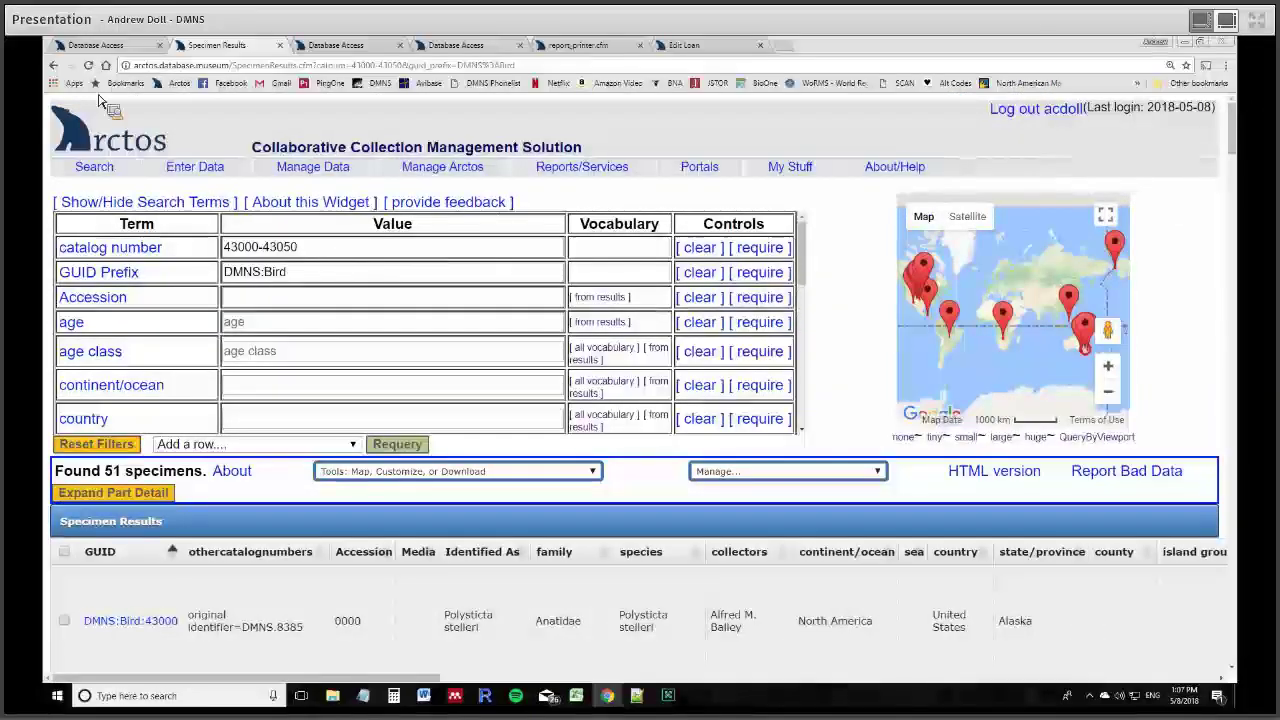
left_click(53, 65)
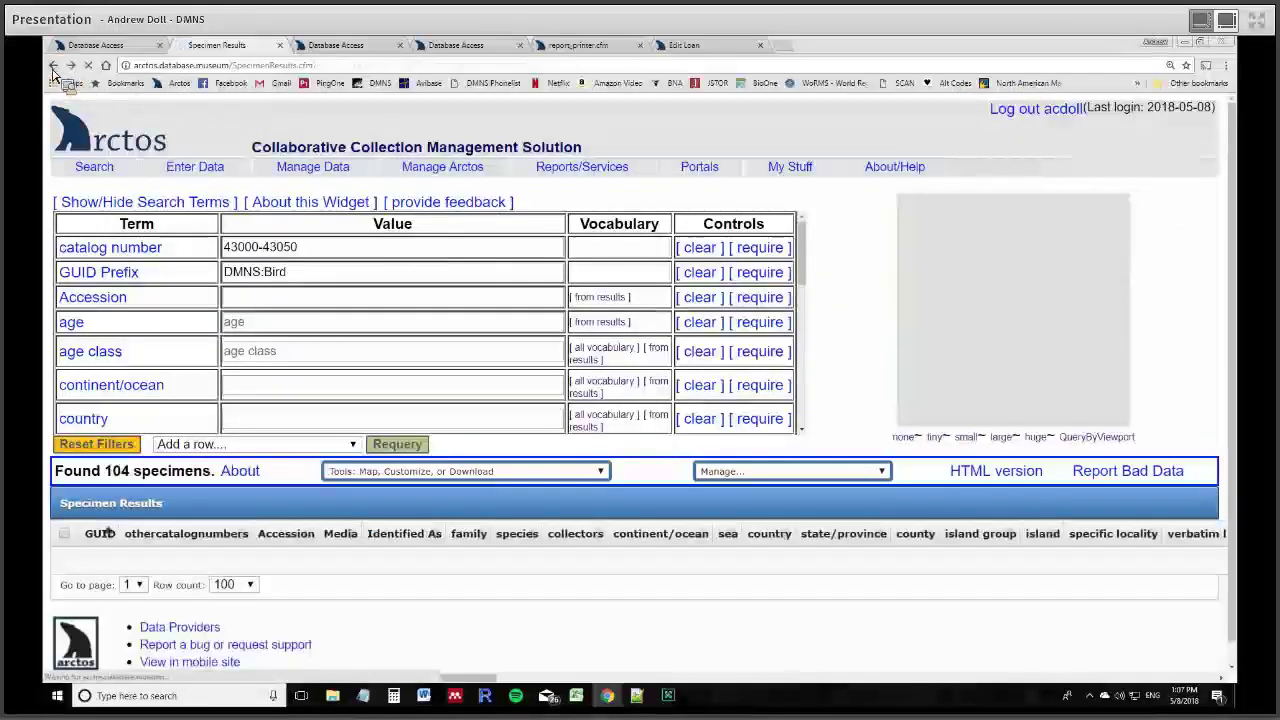
left_click(56, 67)
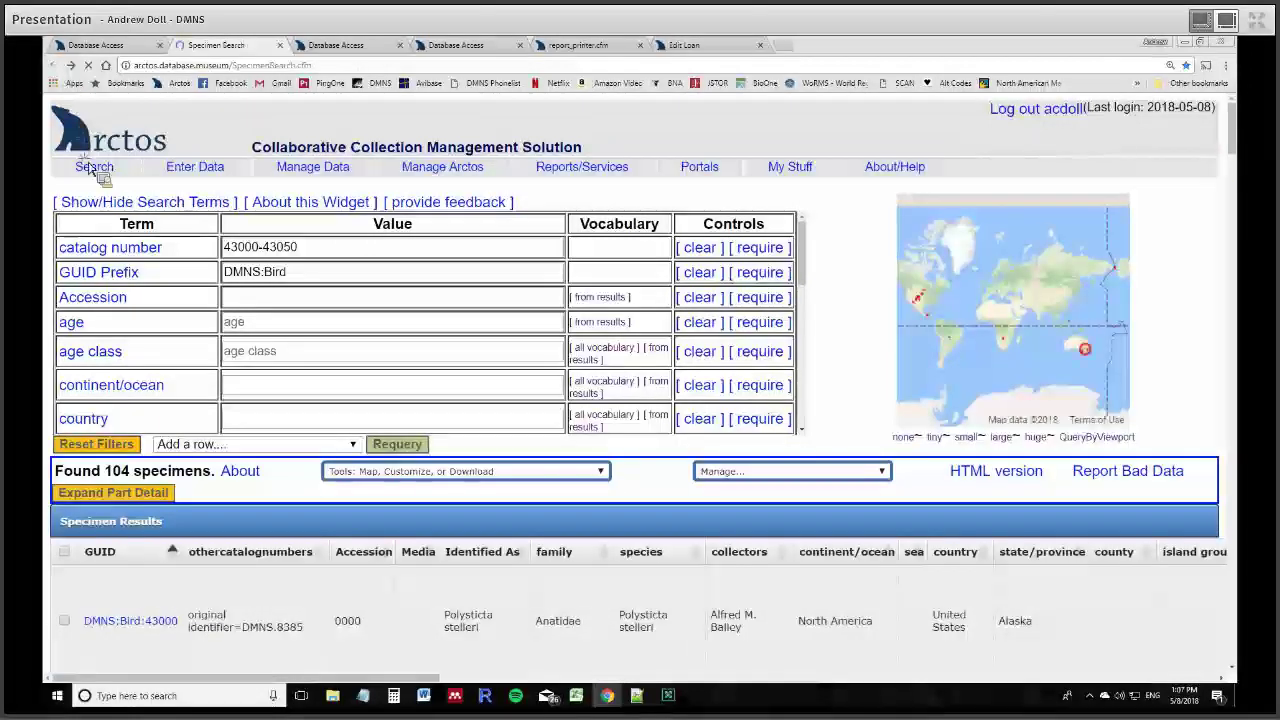
mouse_move(168, 200)
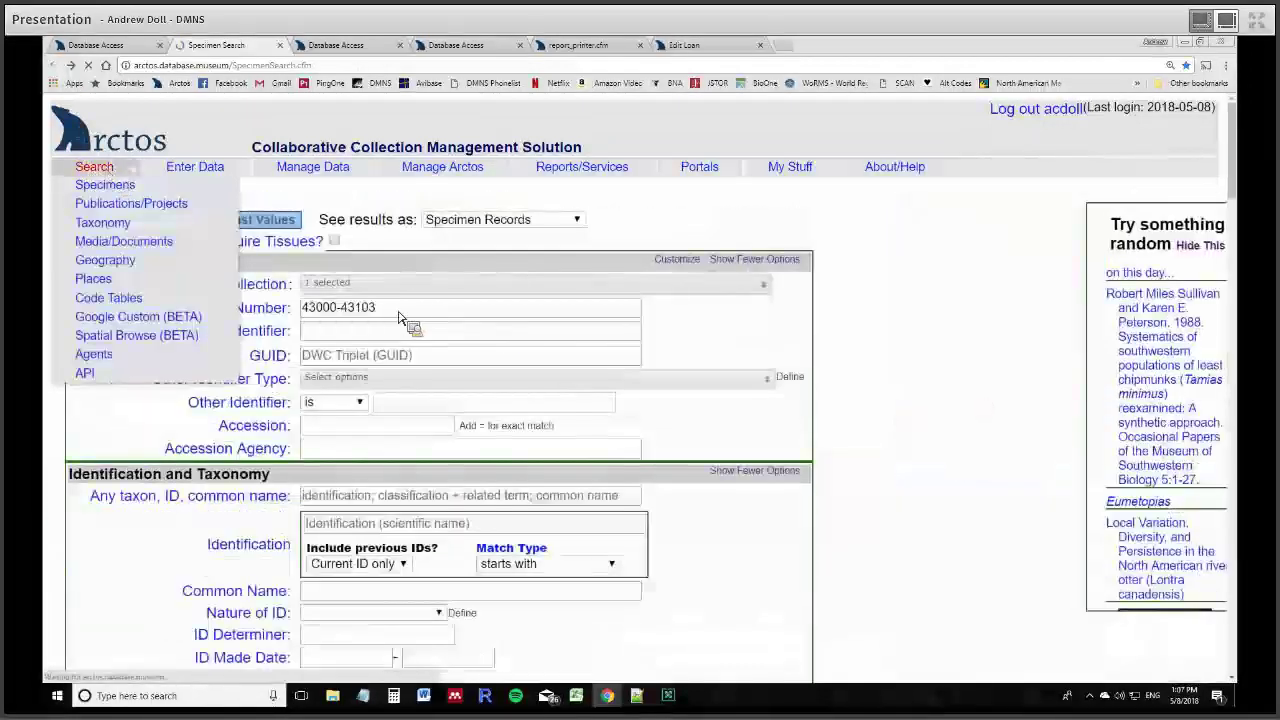
type("4")
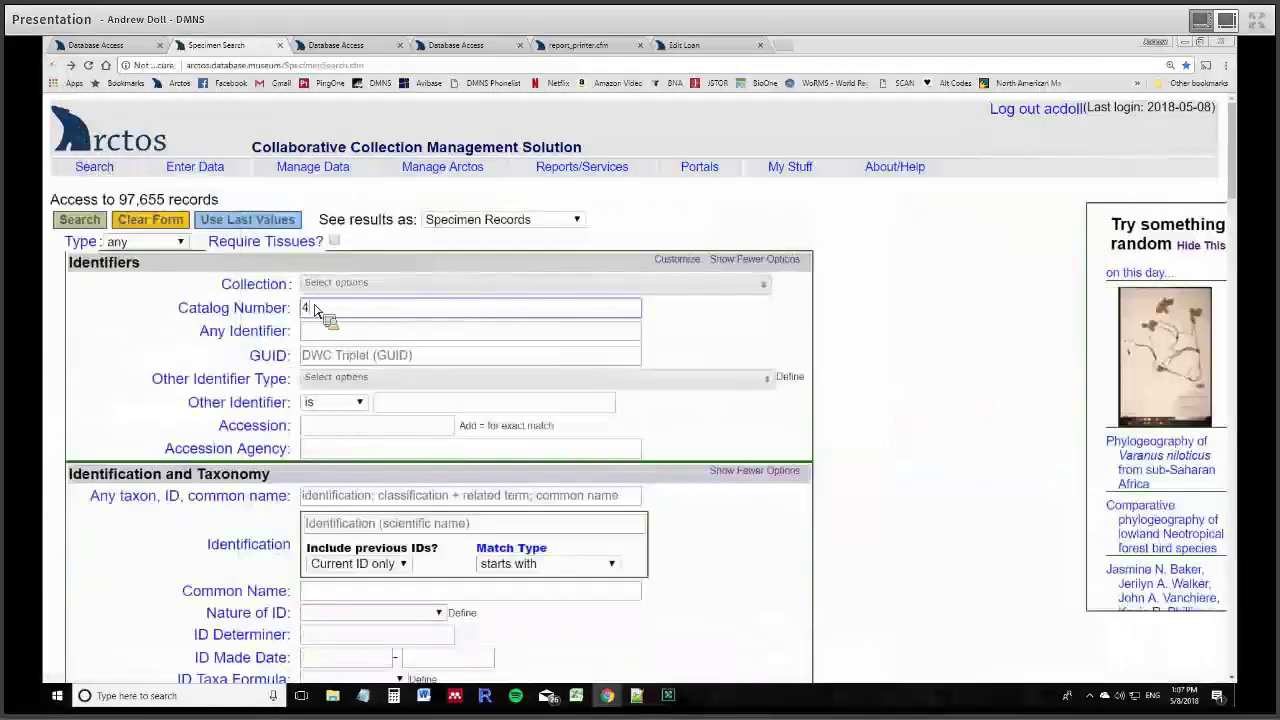
type("3100")
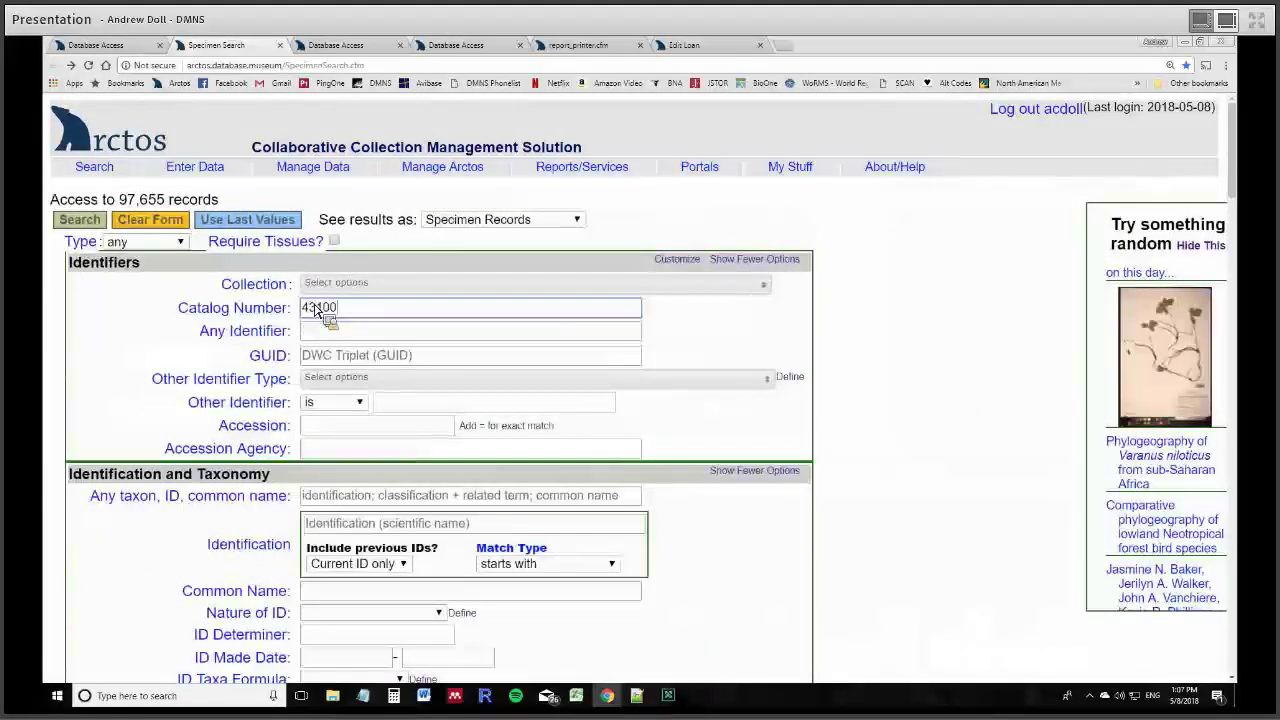
type("-43150")
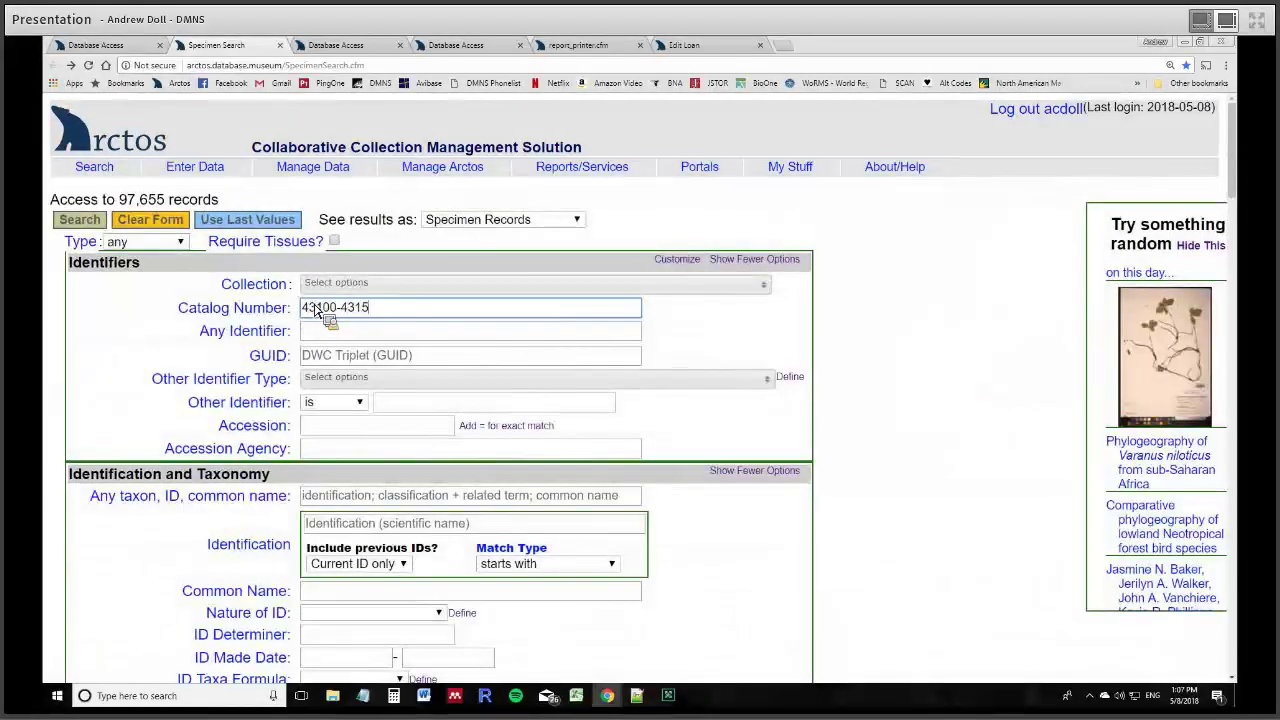
key("Return")
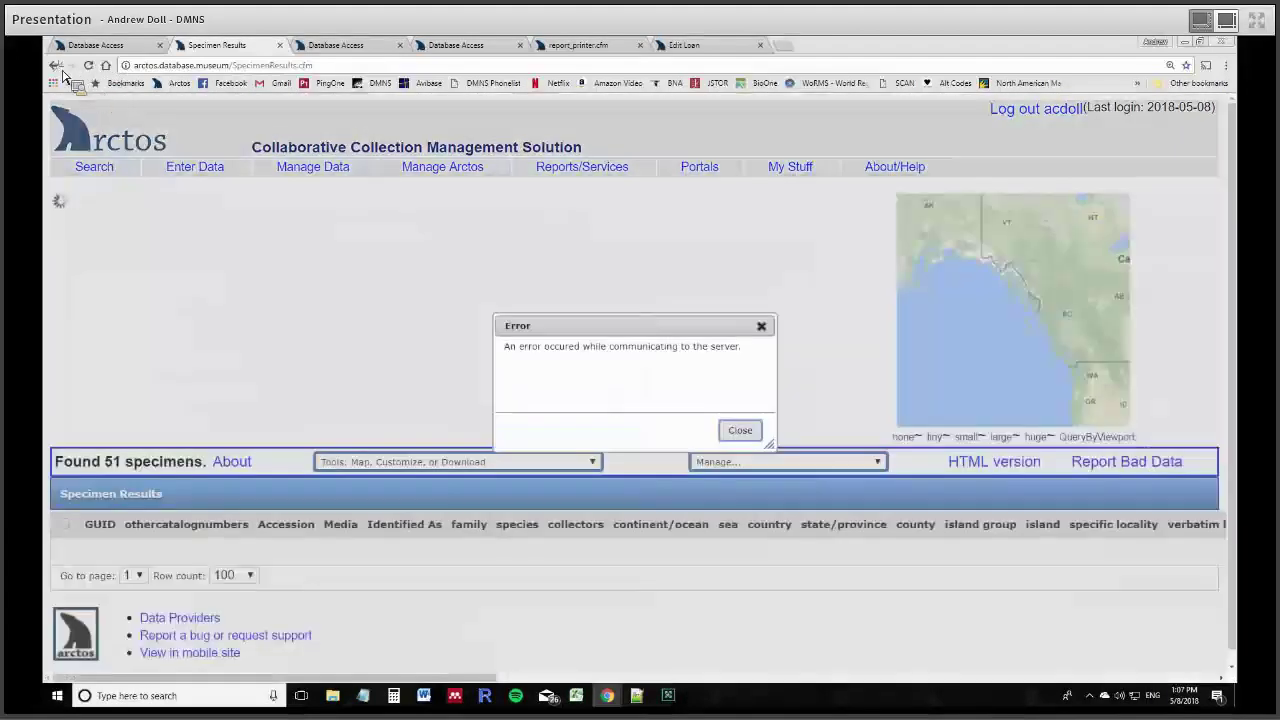
- Restrict the specimen search to the Bird specimens (DMNS:Bird) collection and run it again
left_click(58, 67)
left_click(523, 287)
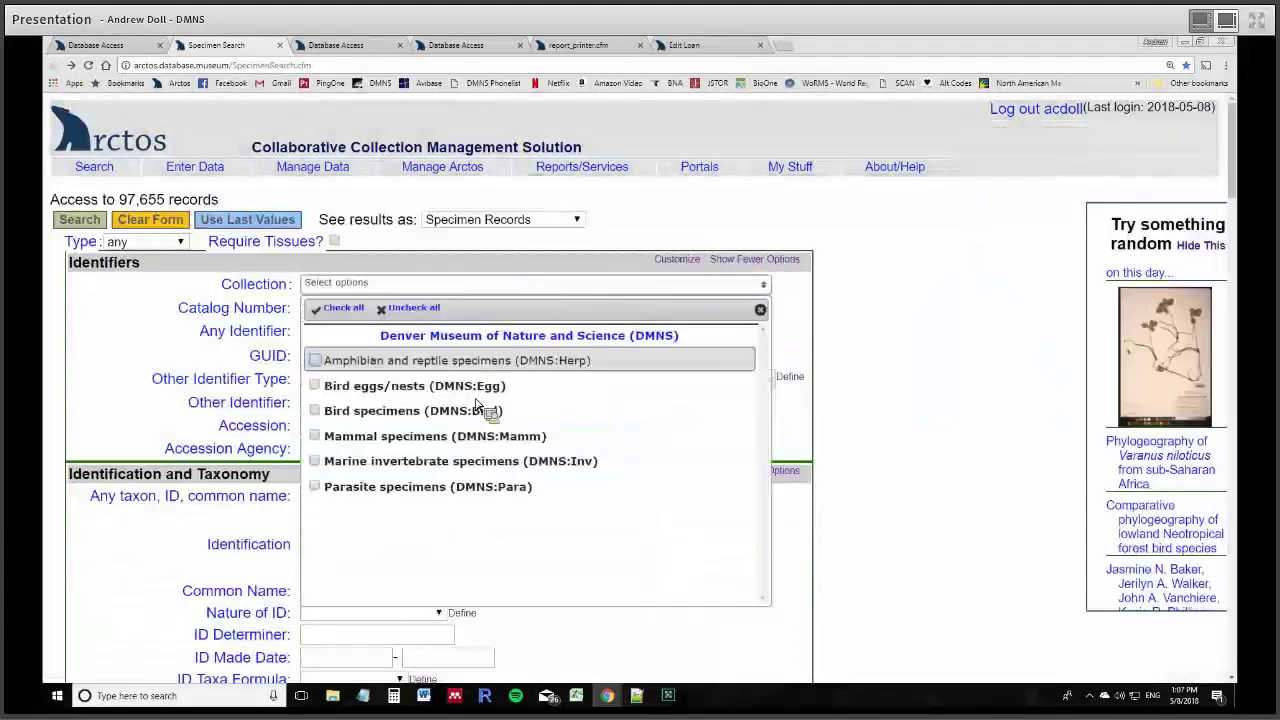
left_click(480, 410)
left_click(115, 352)
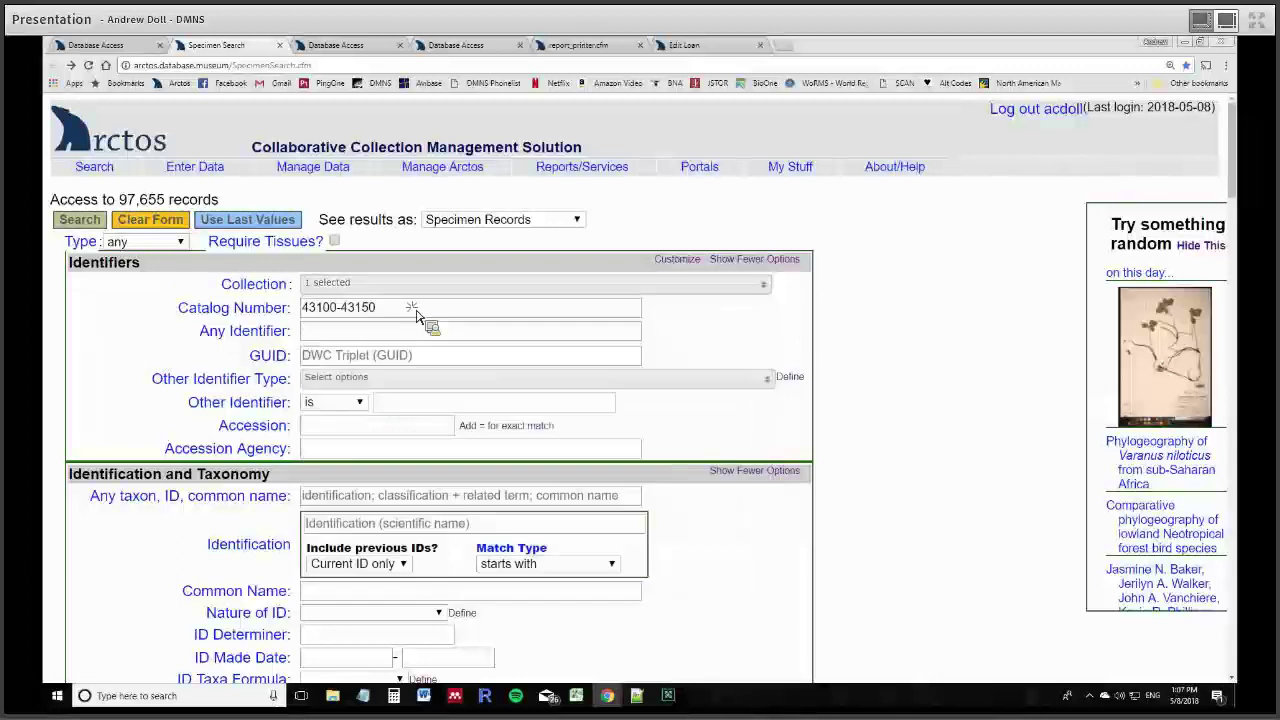
left_click(422, 304)
key("Return")
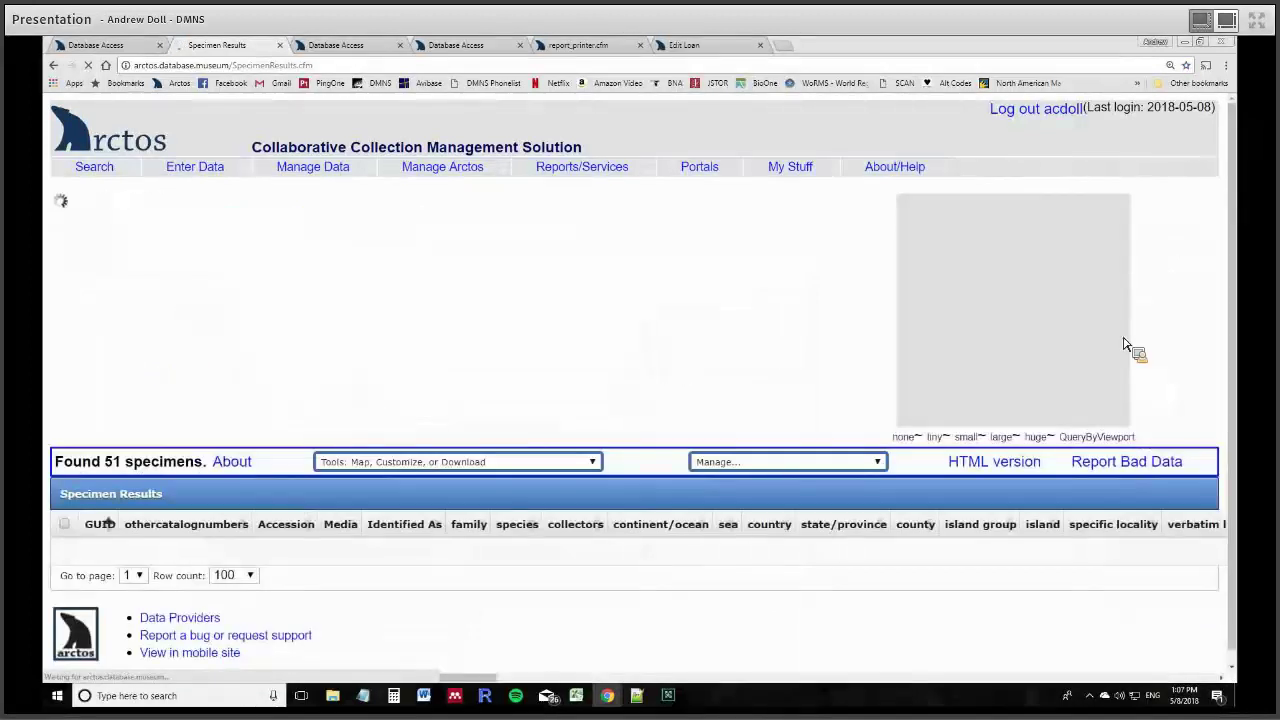
- Review the found bird specimens and choose Print Any Report for them
scroll(849, 320, "down", 2)
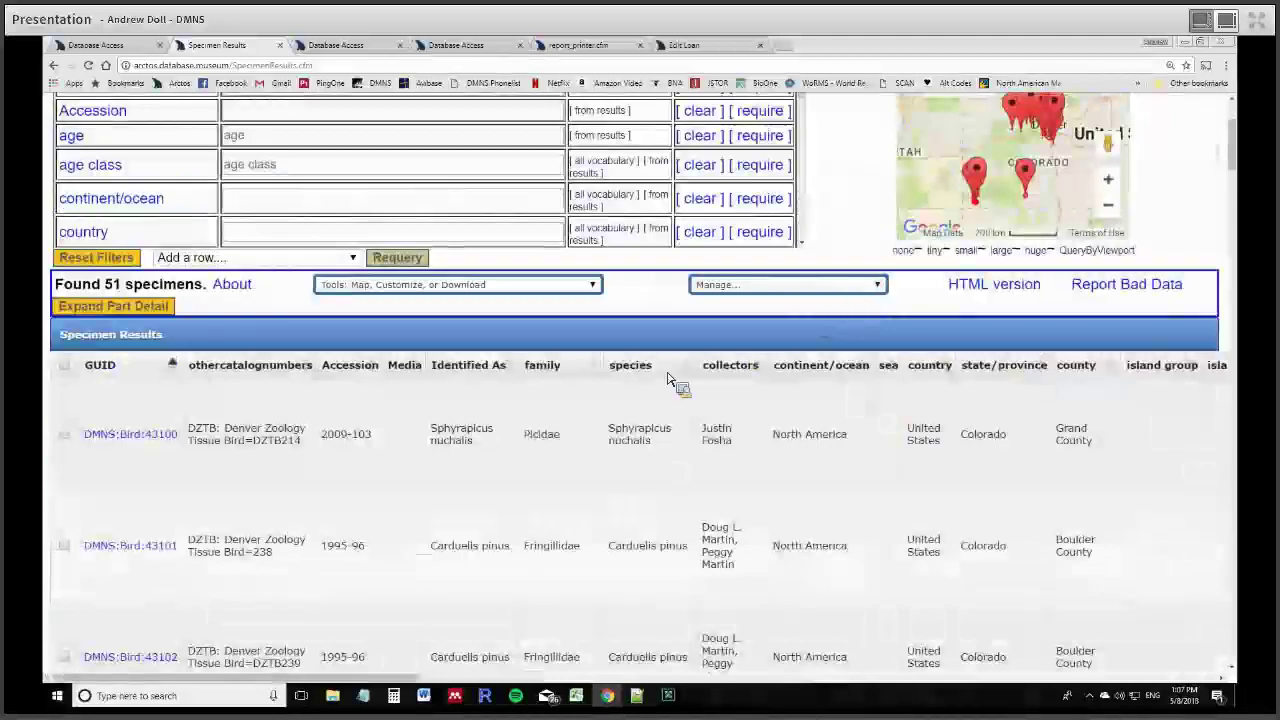
scroll(540, 355, "down", 3)
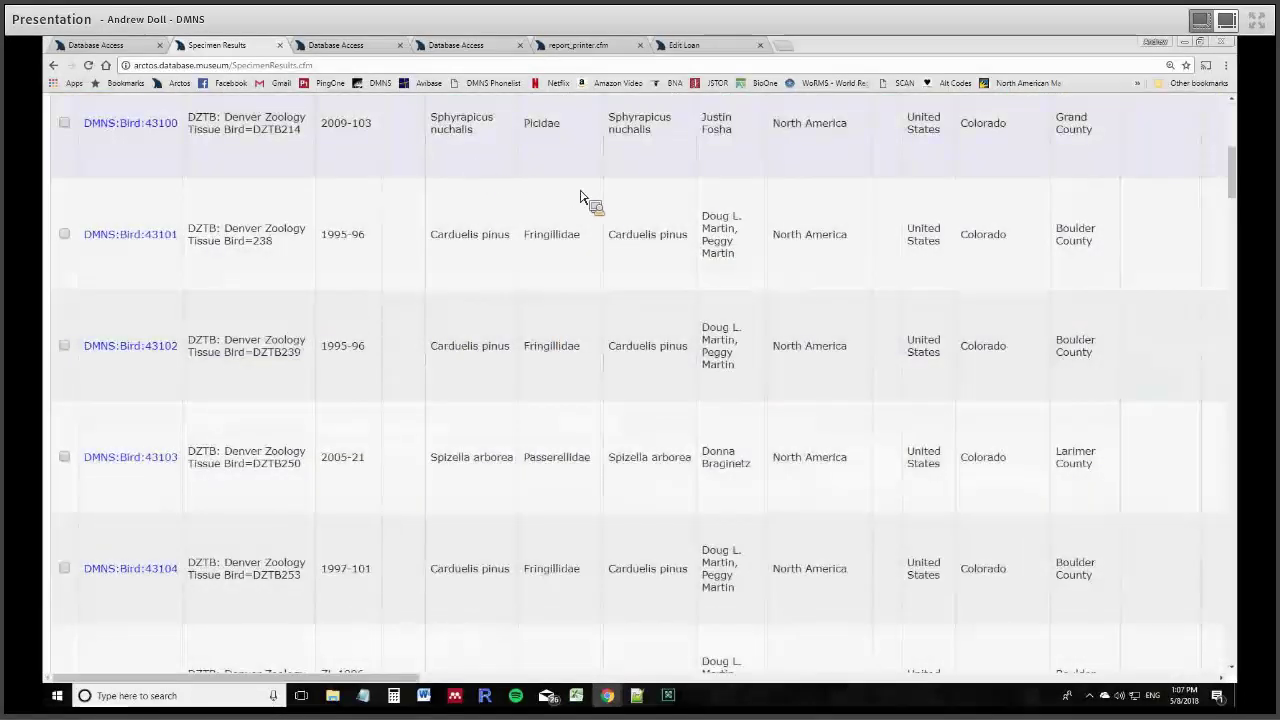
scroll(760, 250, "up", 2)
scroll(880, 300, "up", 2)
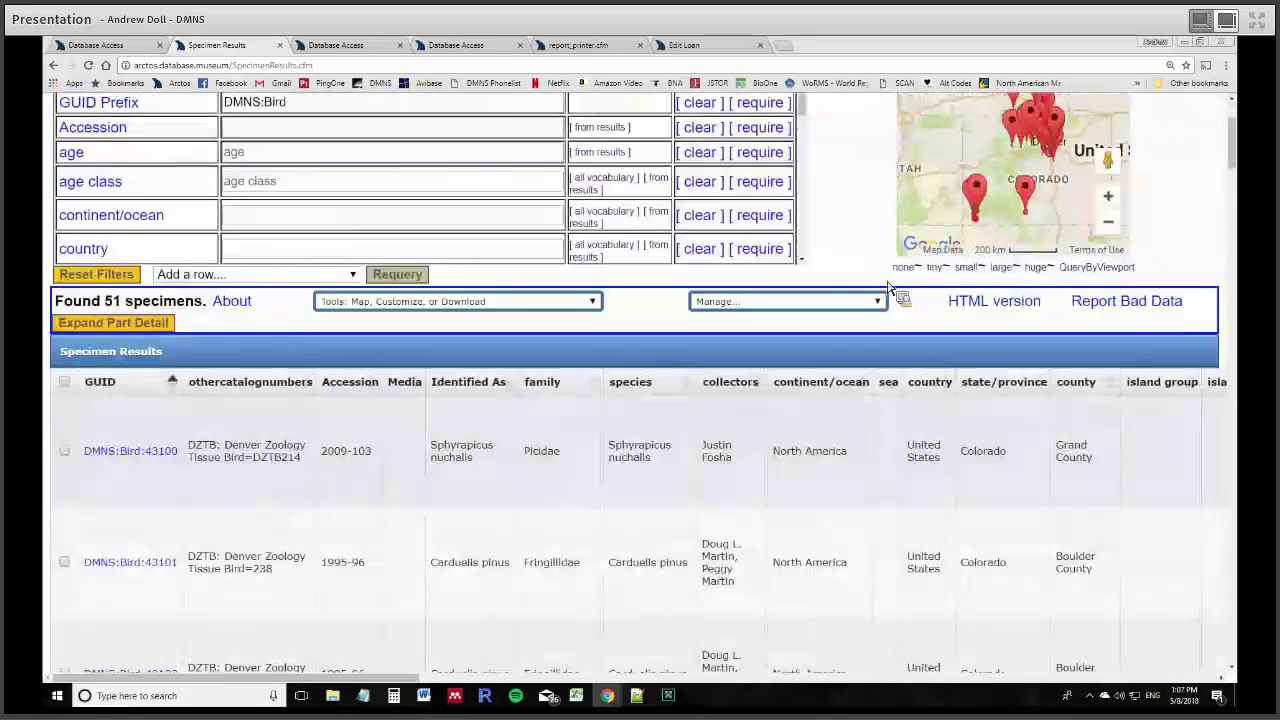
scroll(860, 258, "up", 2)
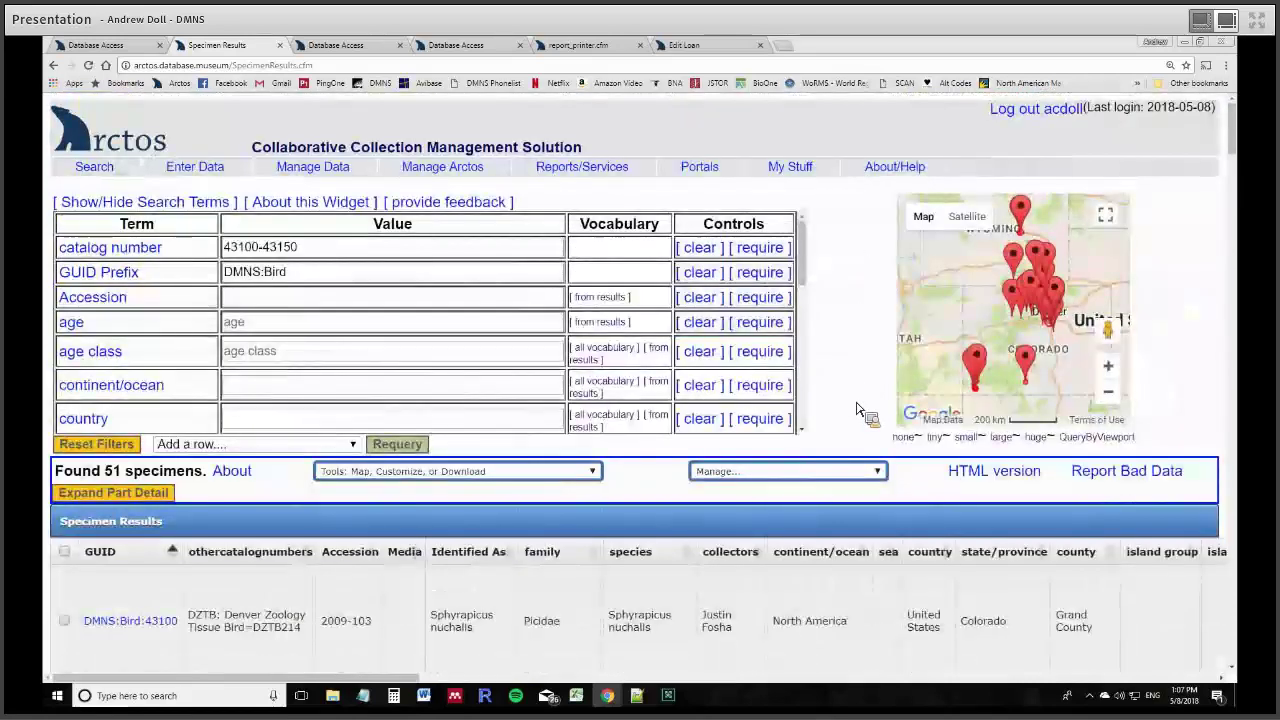
left_click(870, 478)
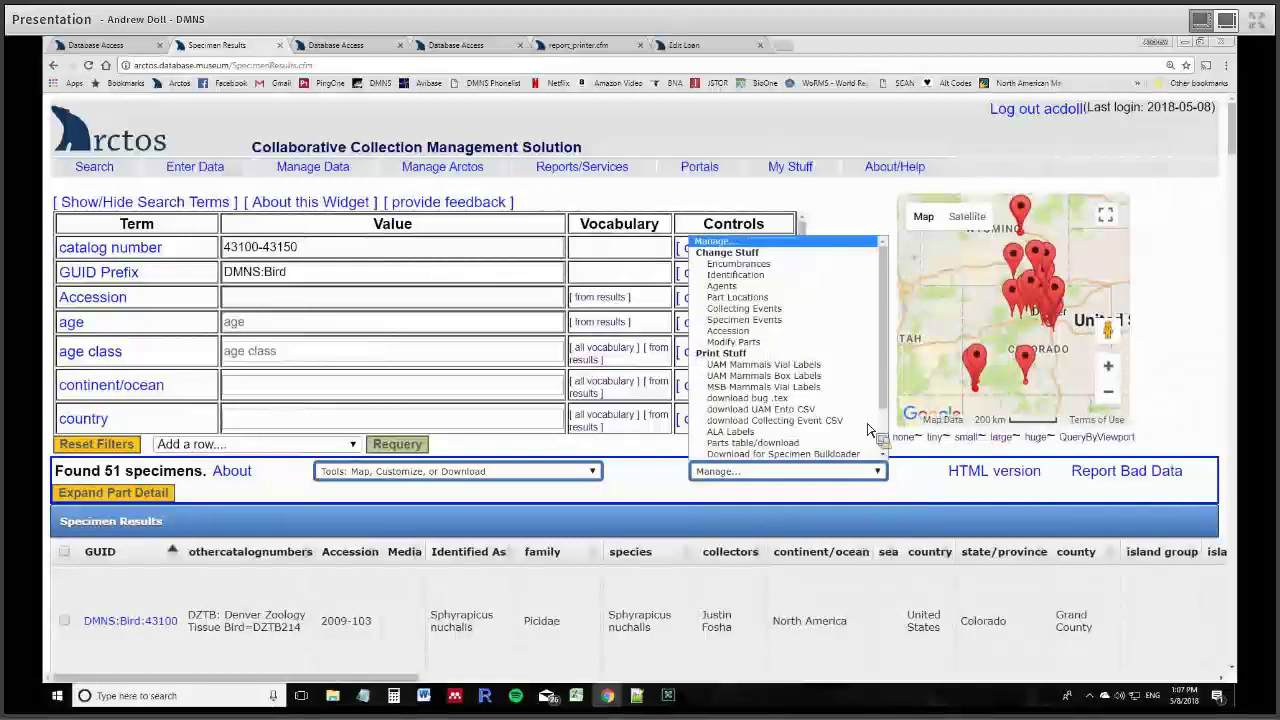
scroll(881, 290, "down", 1)
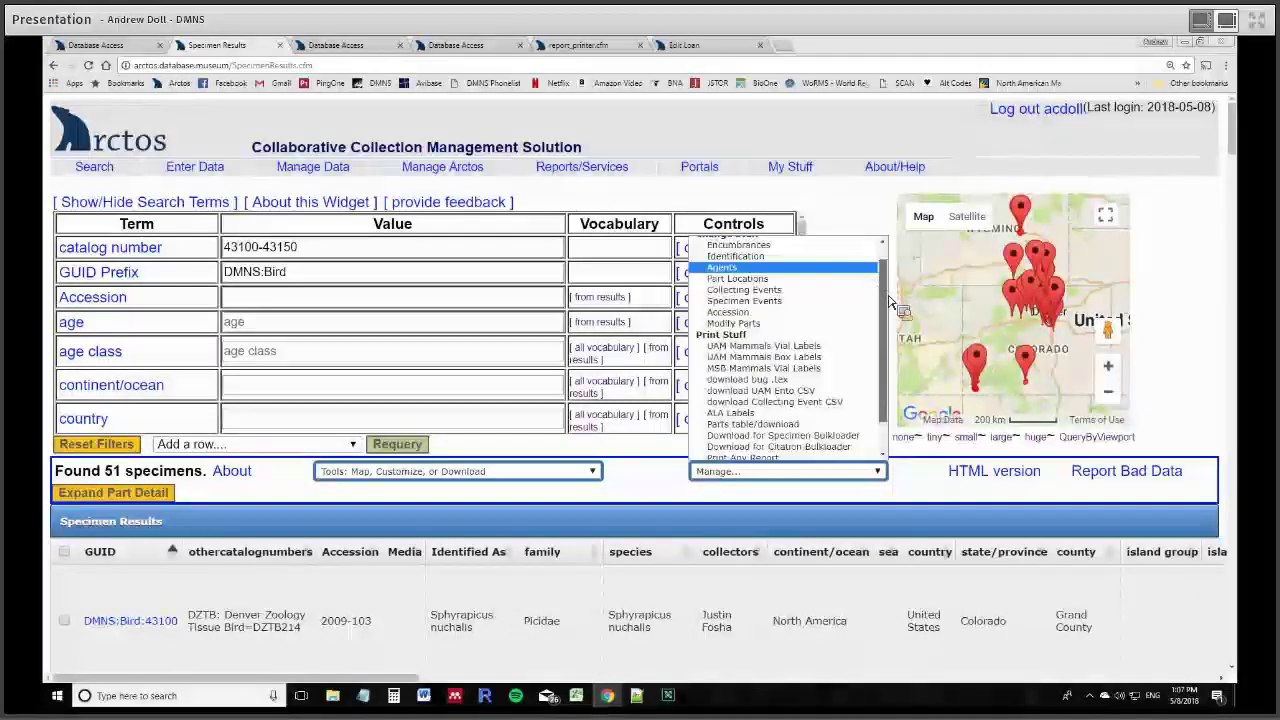
scroll(860, 310, "down", 1)
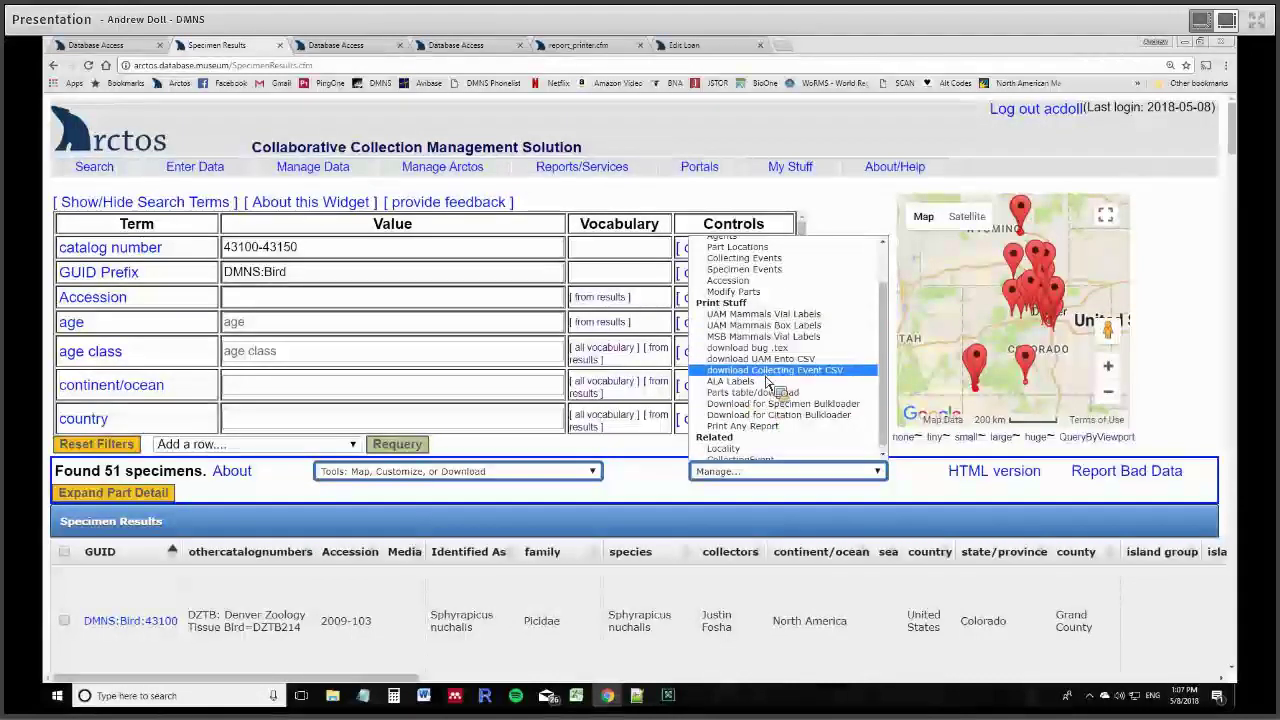
left_click(793, 426)
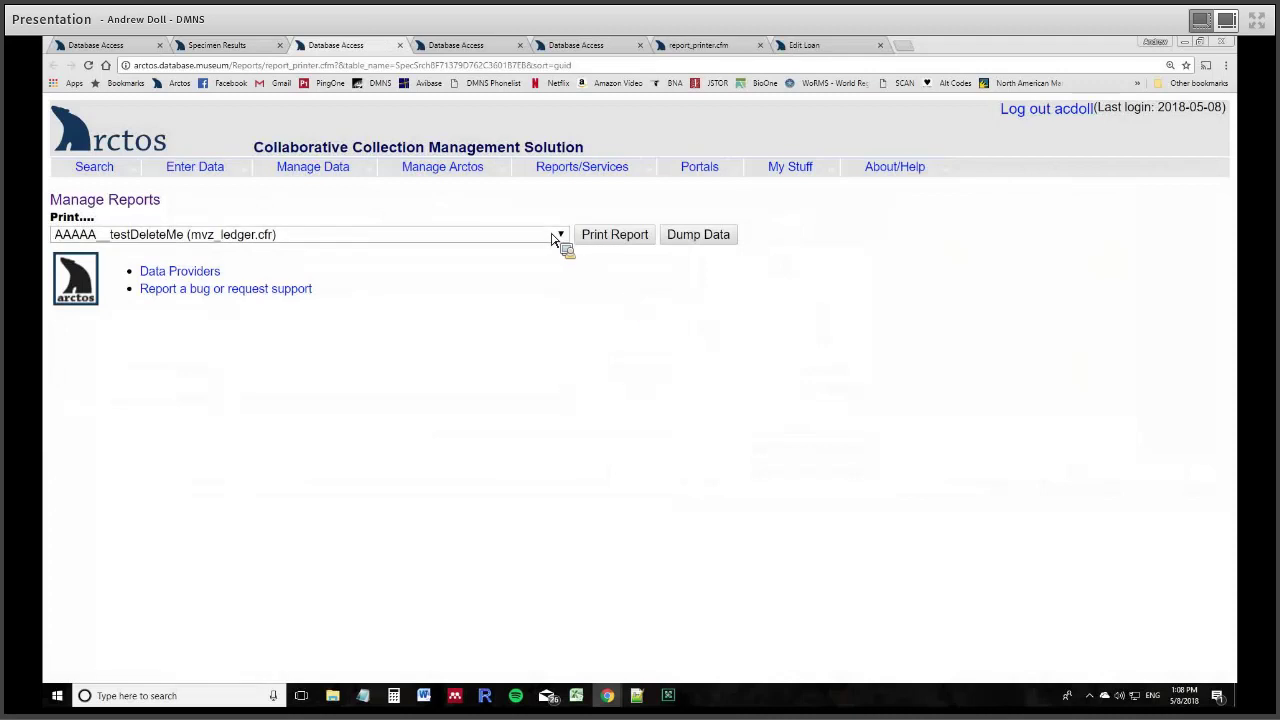
- Print the DMNS_bird_skin_tags_back (DMNS_bird_skin_tags2.cfr) report for the found specimens
left_click(560, 238)
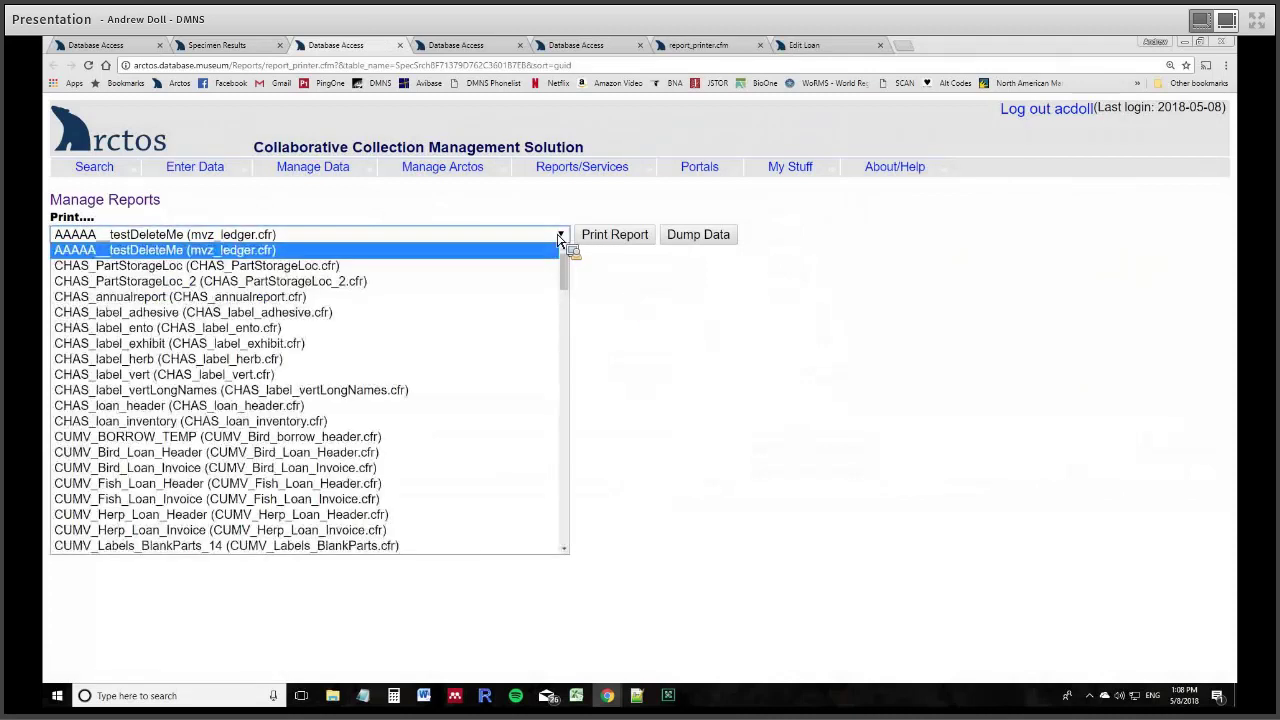
scroll(572, 310, "down", 3)
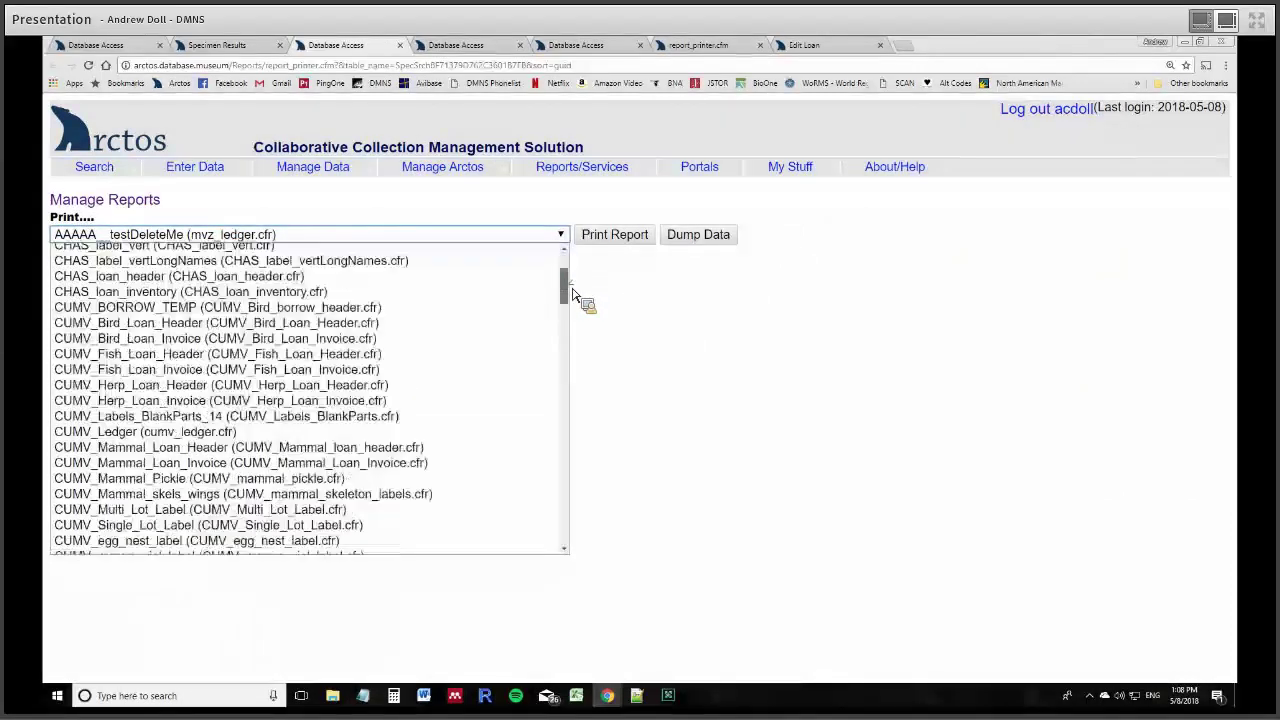
scroll(578, 330, "down", 3)
scroll(525, 335, "down", 6)
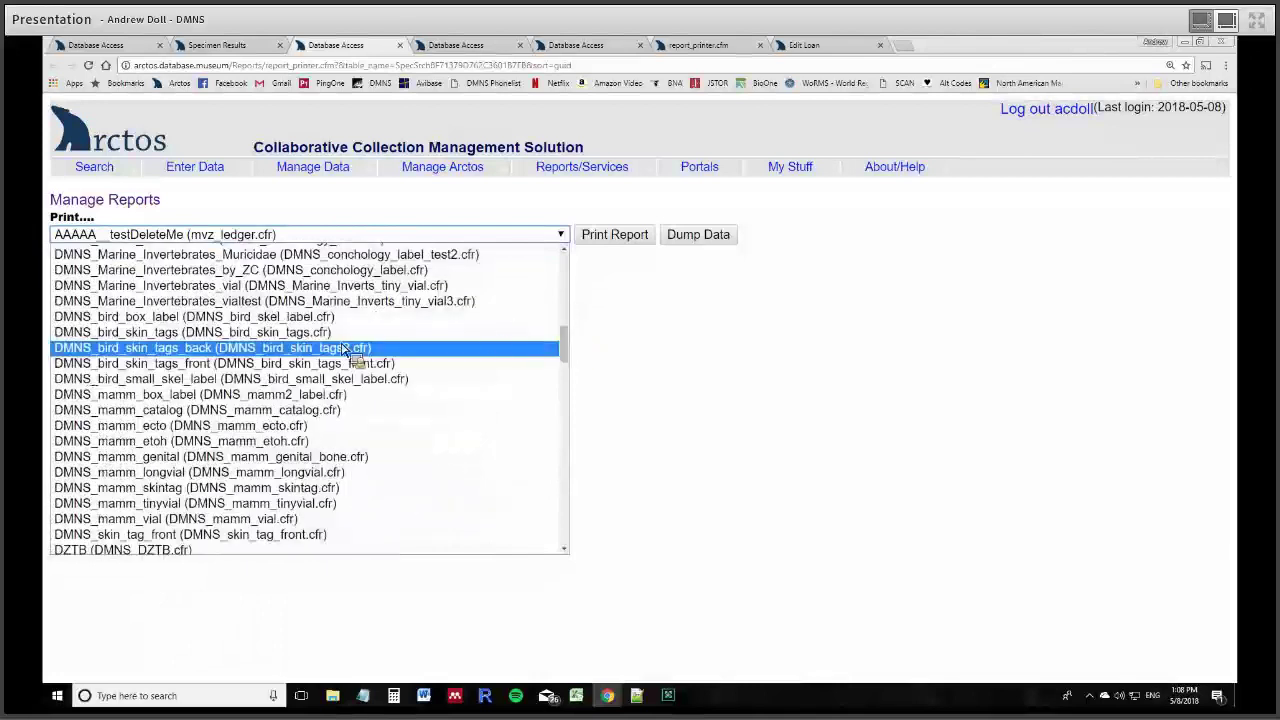
left_click(316, 352)
left_click(641, 243)
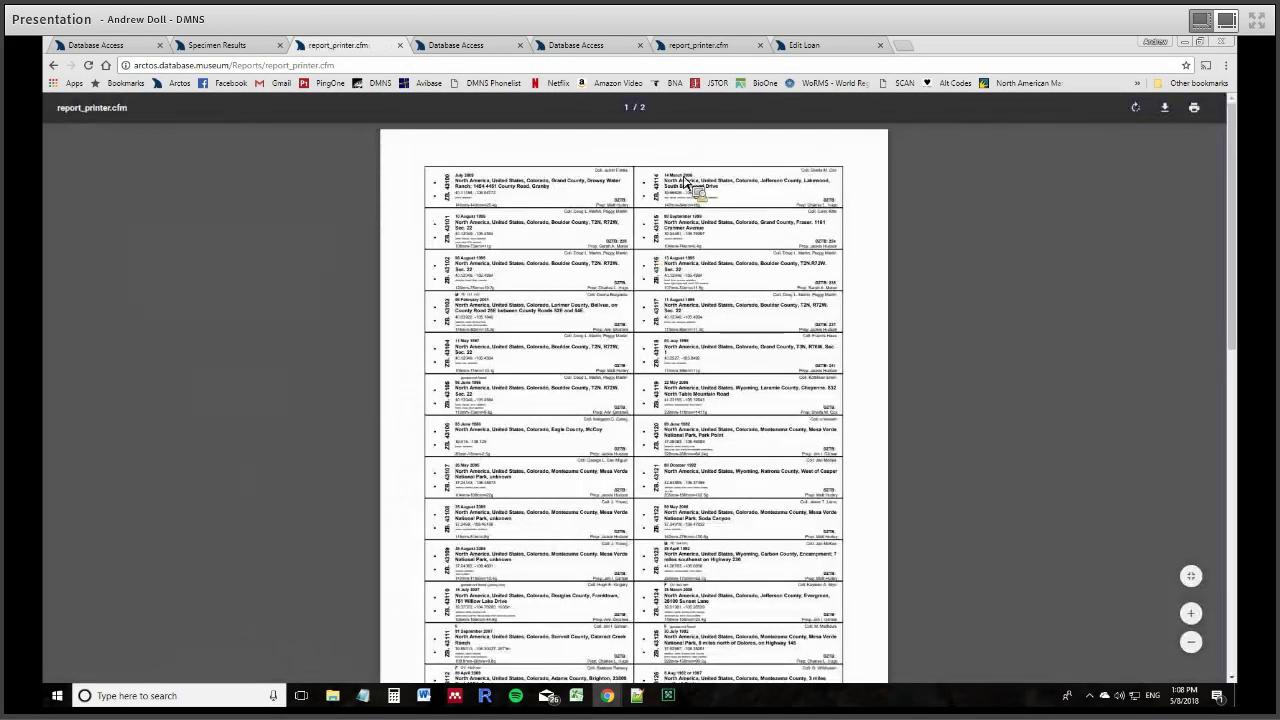
- Look through the pages of the generated bird skin tag report from first to last label
scroll(686, 183, "down", 2)
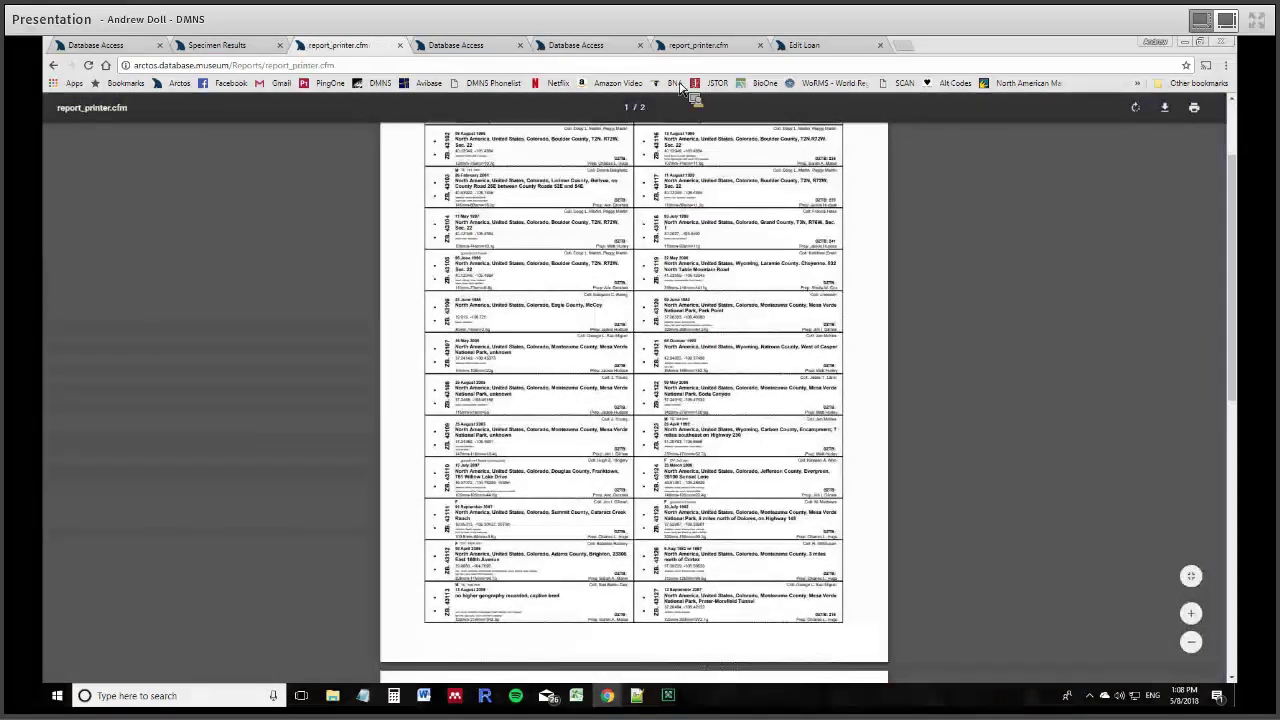
scroll(570, 215, "down", 4)
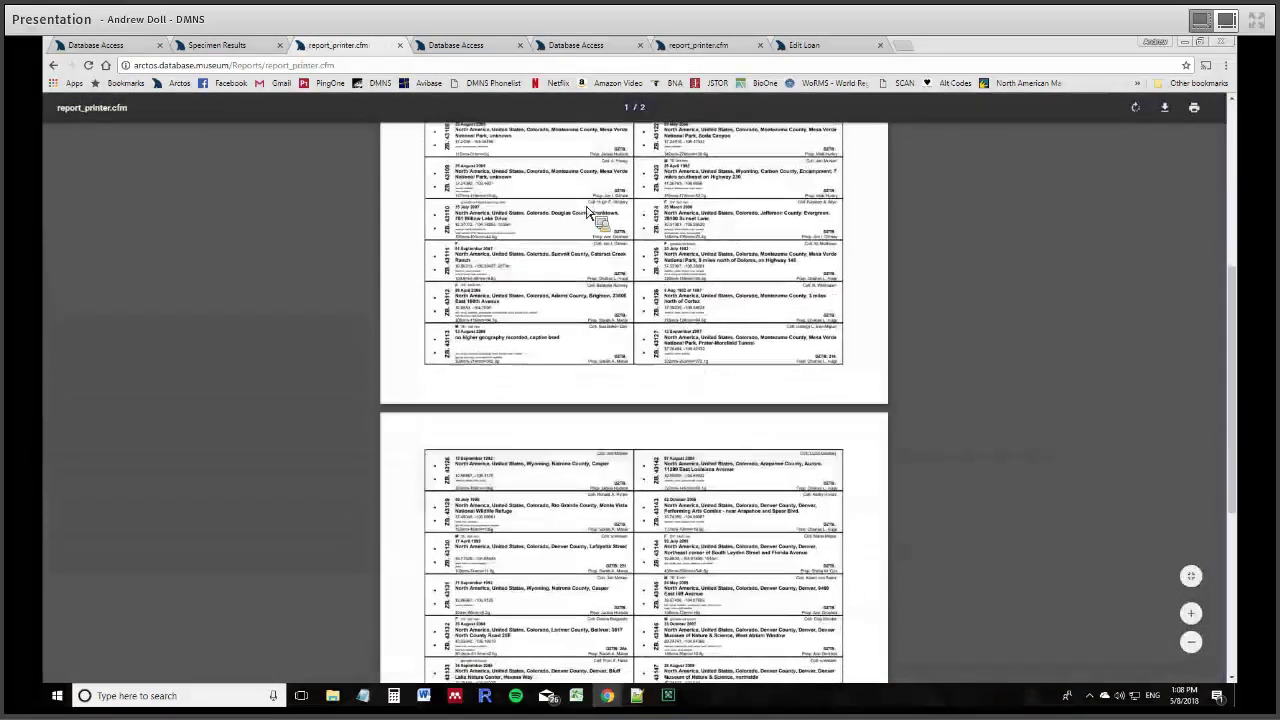
scroll(665, 495, "up", 2)
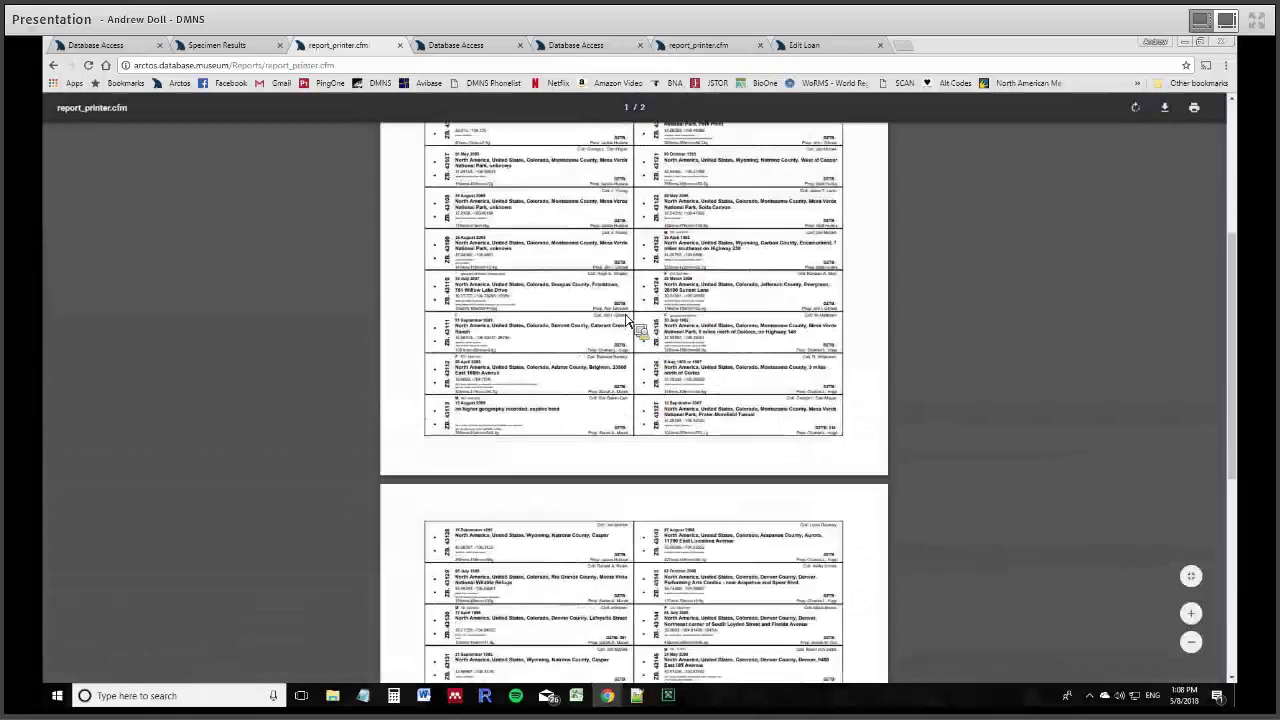
scroll(629, 305, "up", 4)
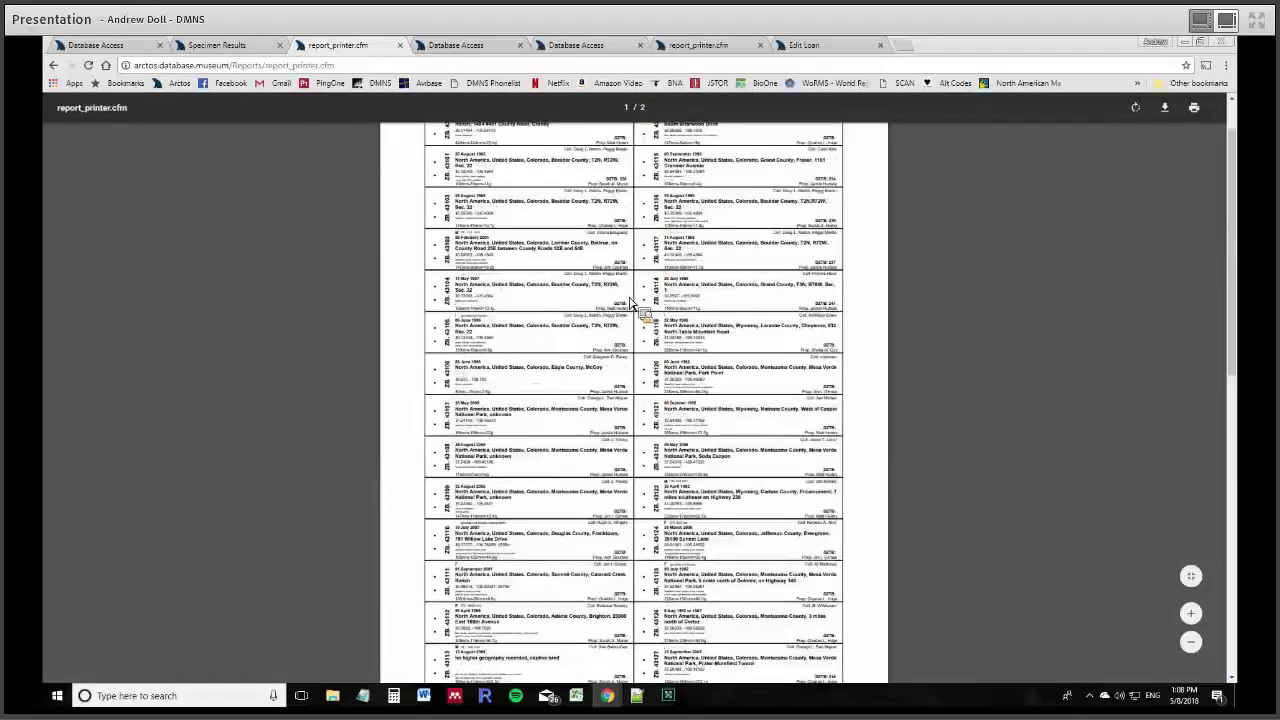
scroll(618, 233, "up", 2)
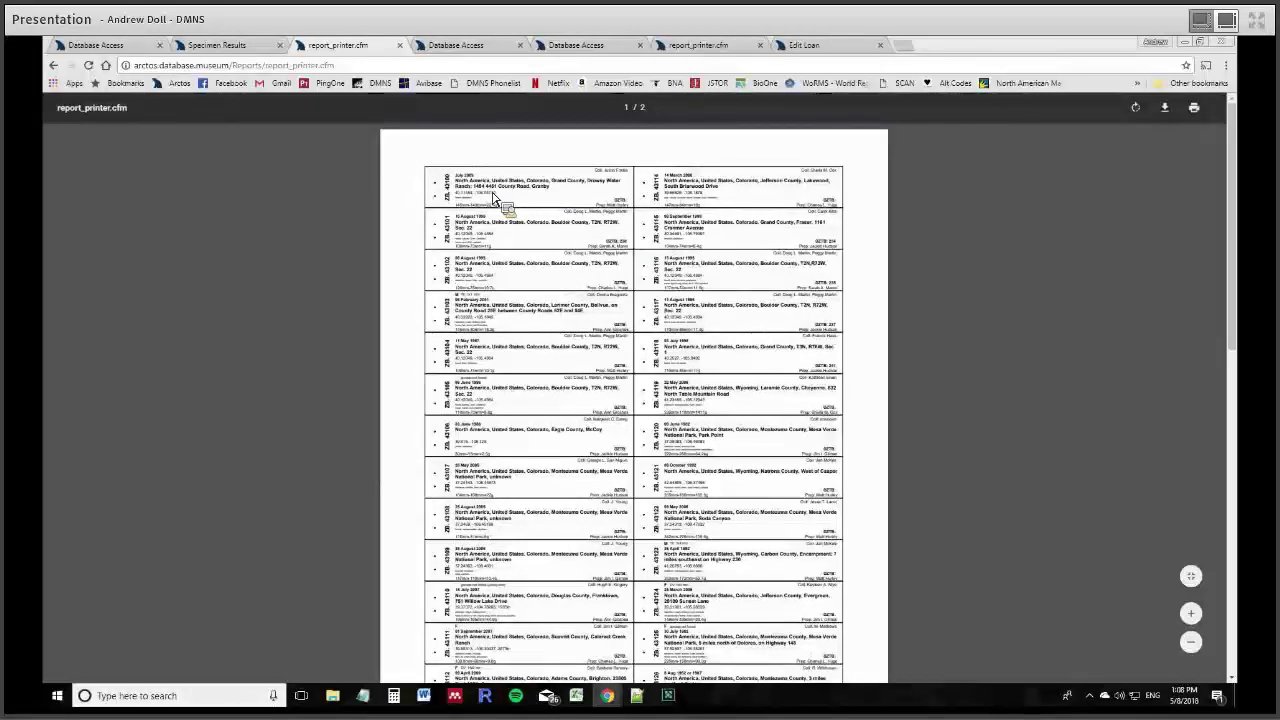
scroll(652, 240, "down", 2)
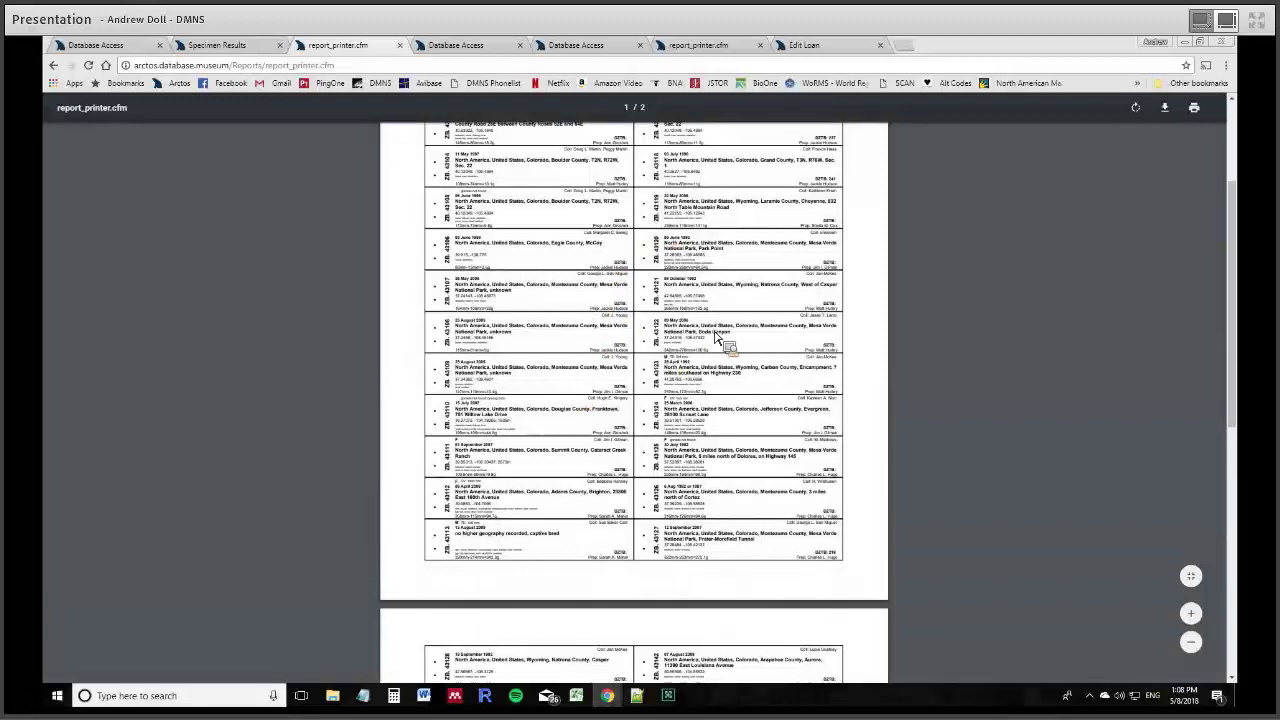
scroll(716, 338, "down", 3)
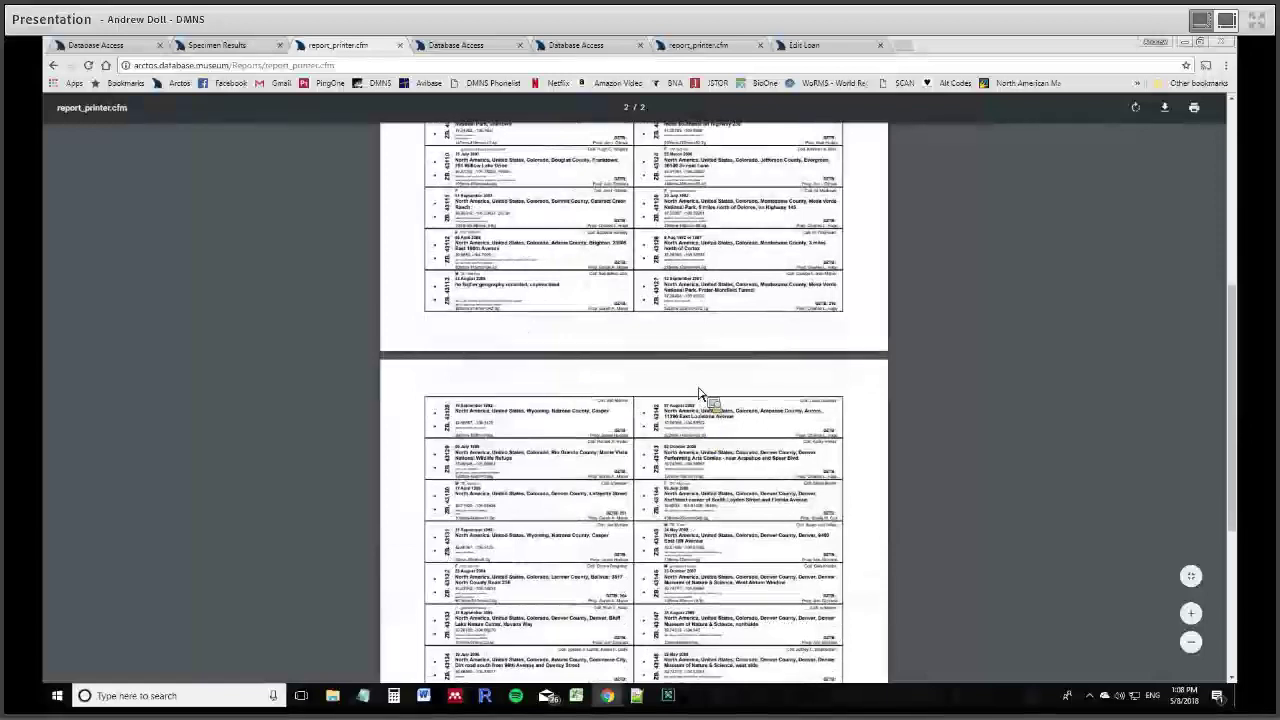
scroll(700, 432, "down", 2)
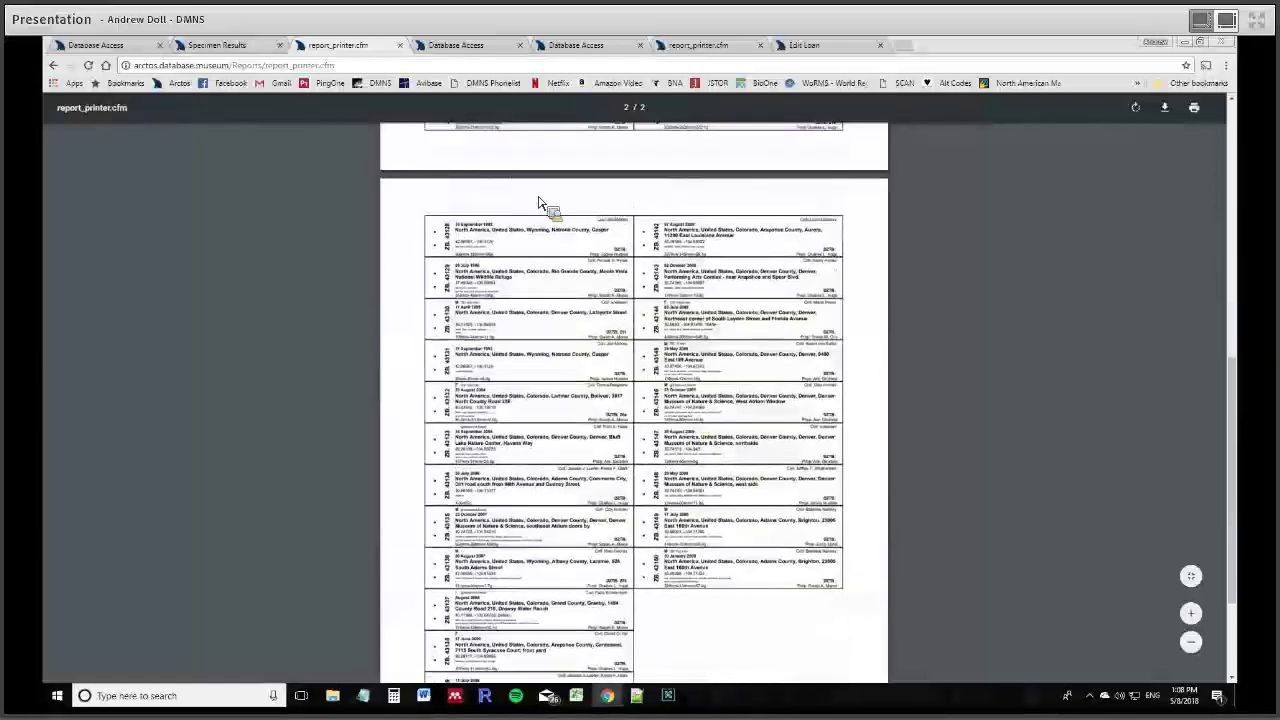
scroll(545, 210, "up", 3)
- Go back to the report selection and print the DMNS_bird_box_label (DMNS_bird_skel_label.cfr) report for the same specimens
left_click(236, 47)
key("ctrl+Tab")
left_click(52, 66)
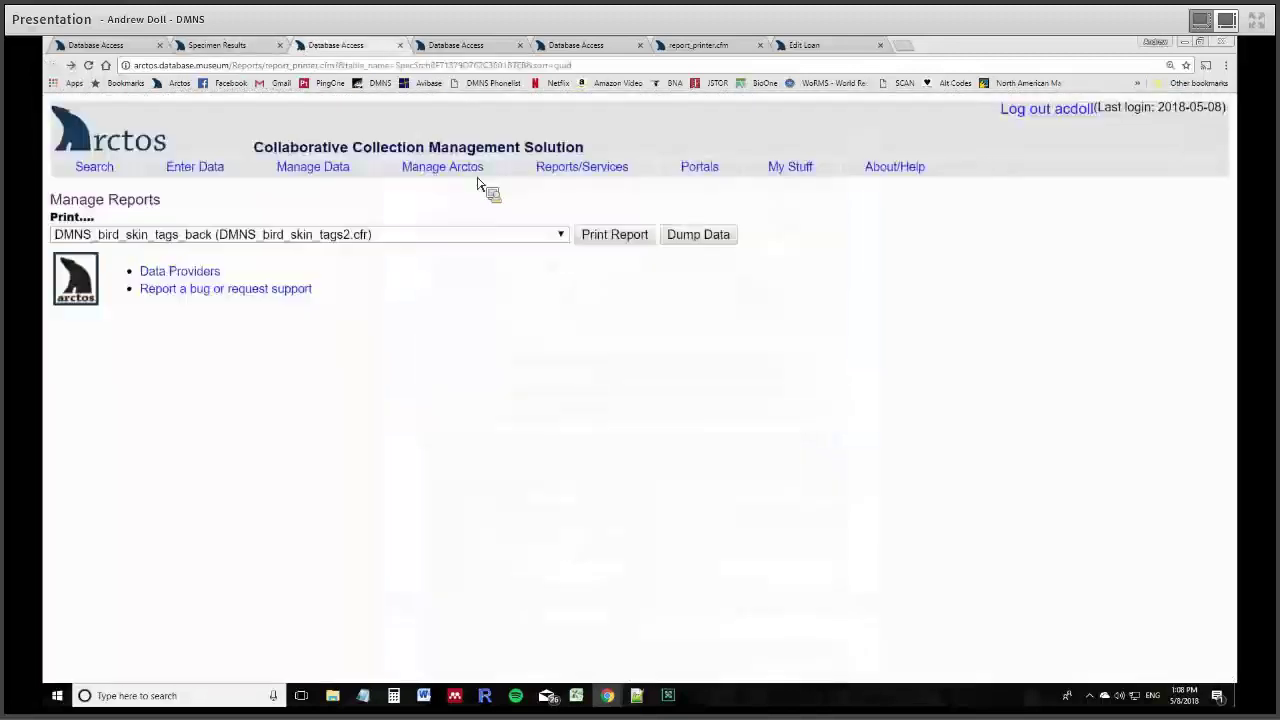
left_click(562, 240)
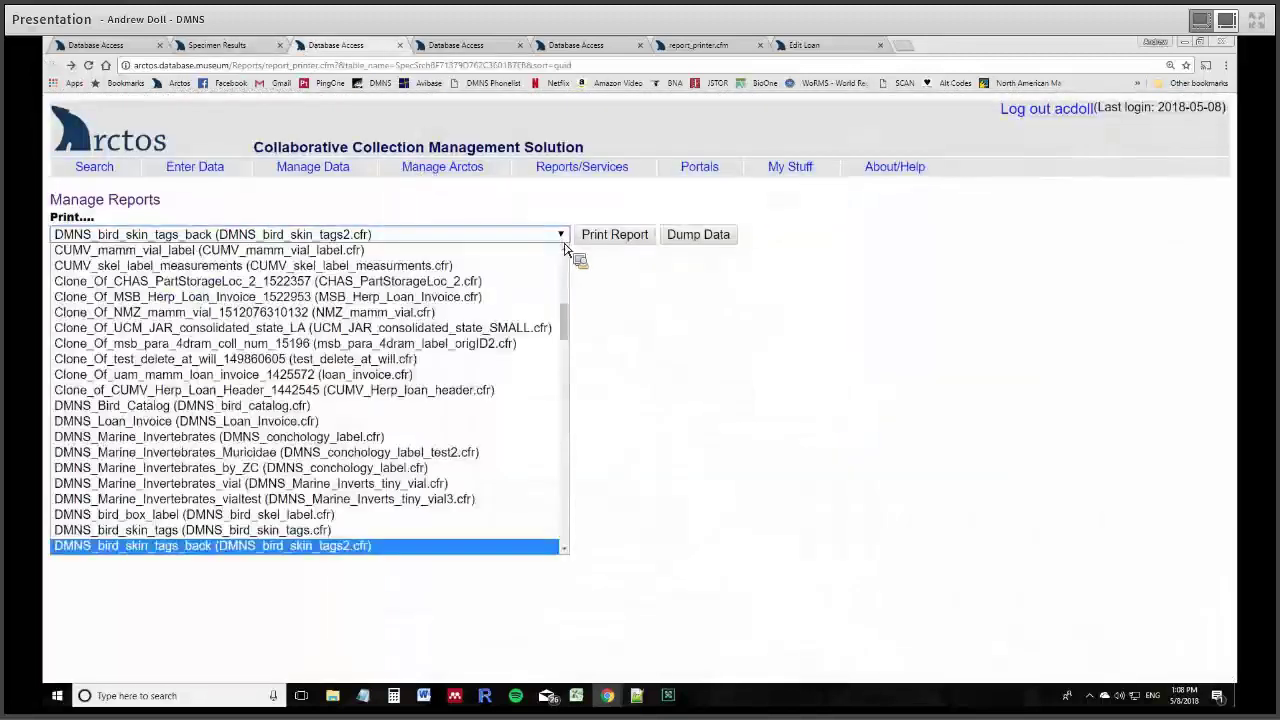
scroll(565, 340, "down", 1)
scroll(572, 342, "down", 1)
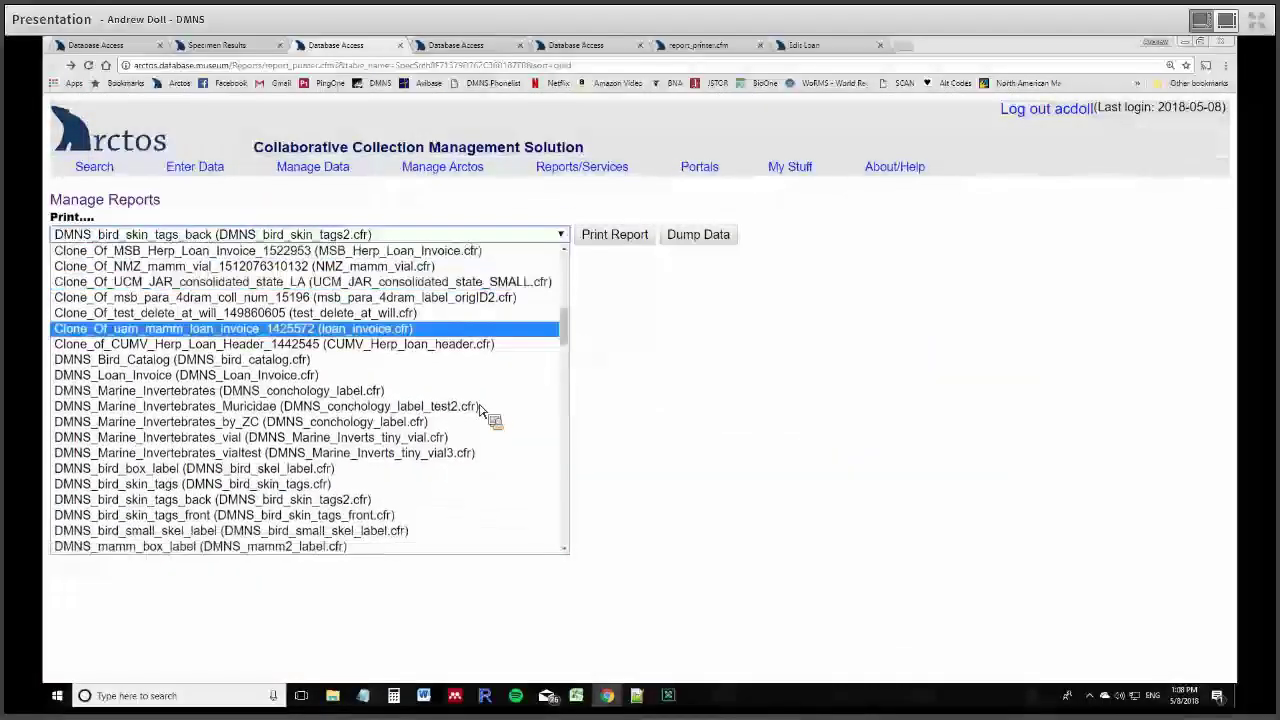
left_click(463, 466)
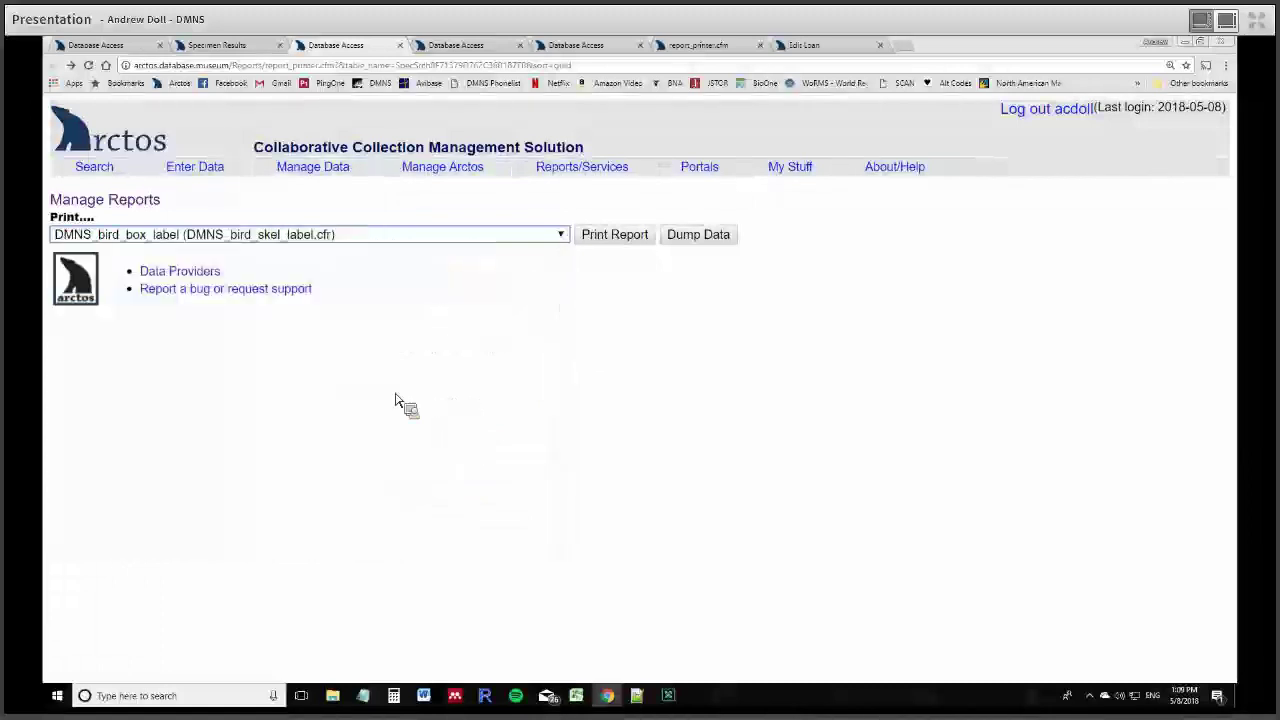
left_click(625, 240)
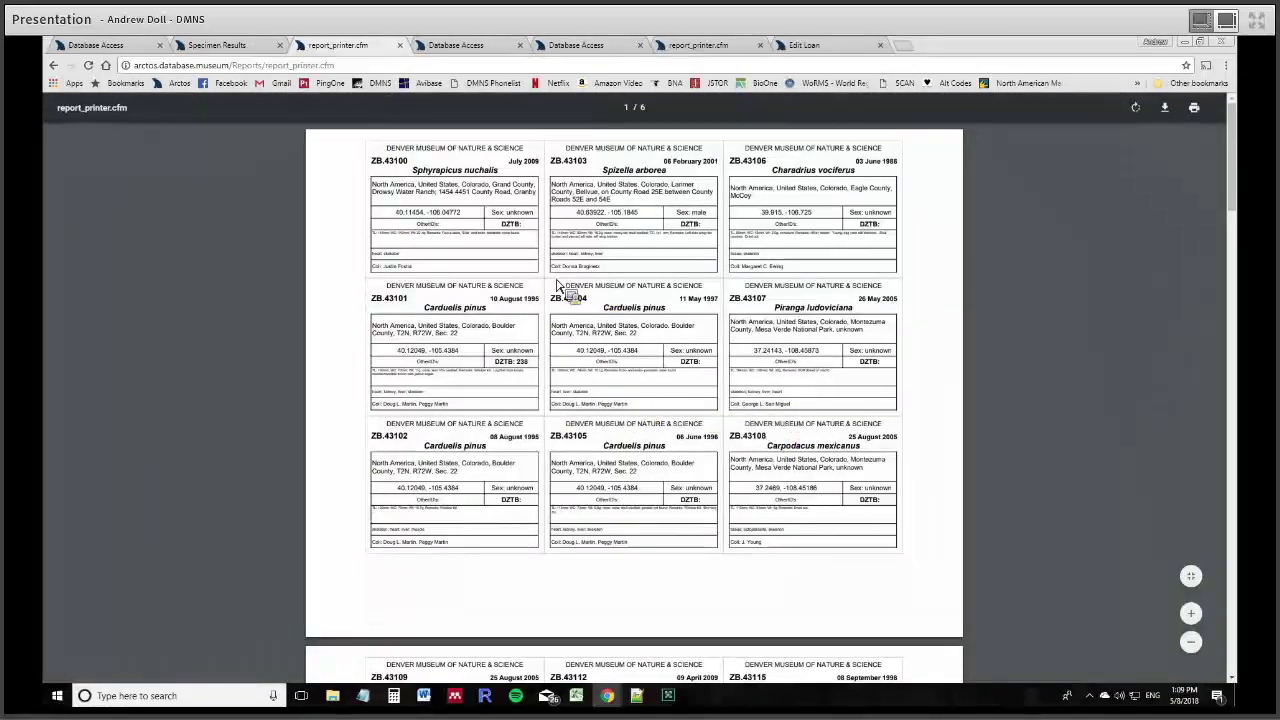
left_click(262, 45)
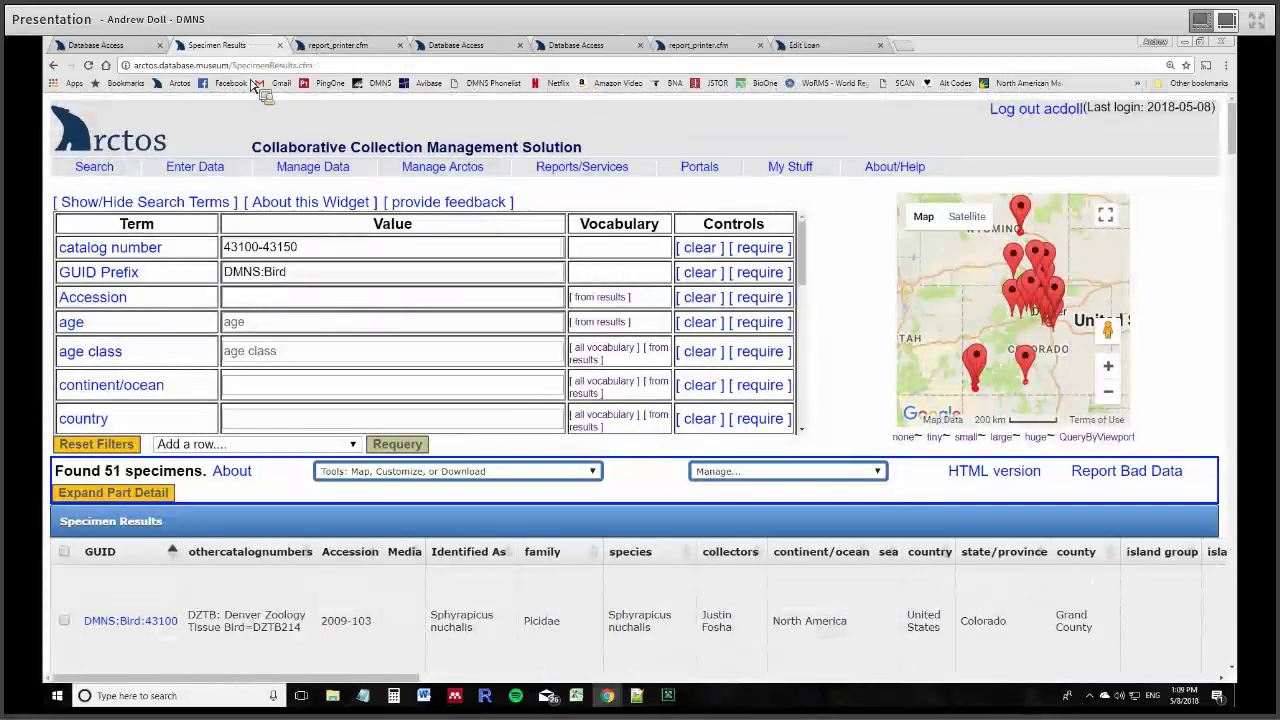
key("BackSpace")
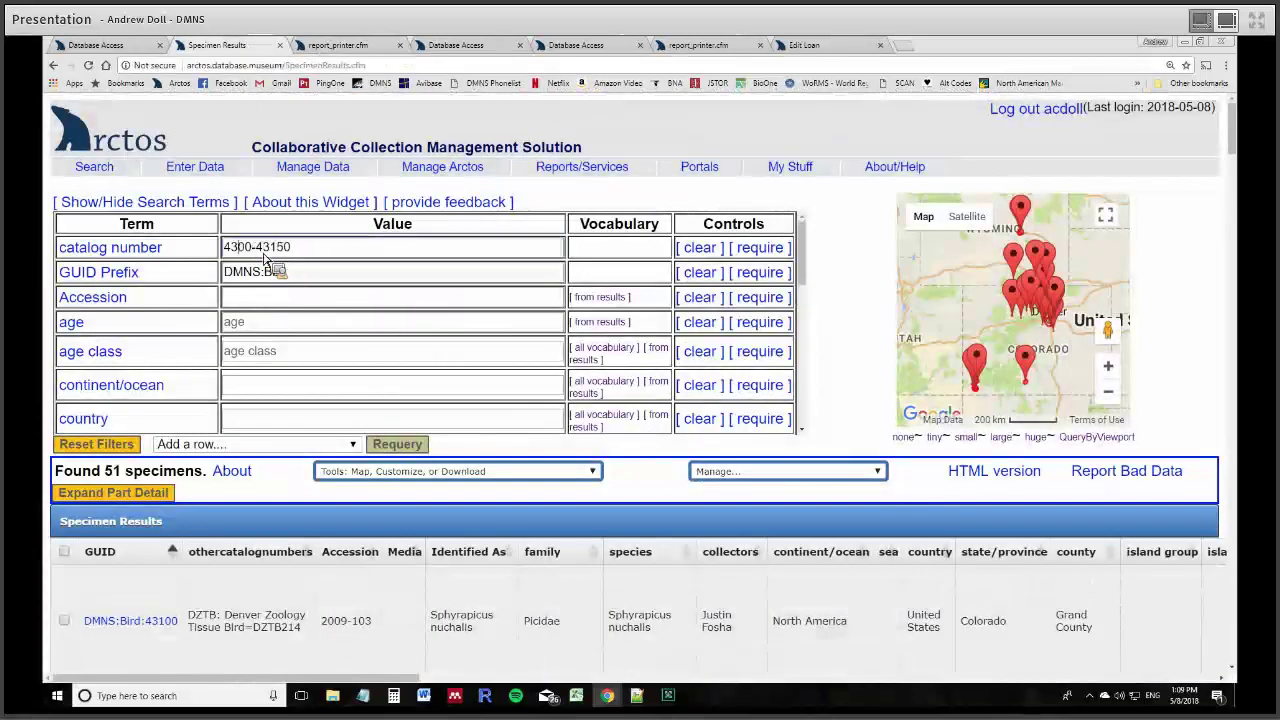
type("0")
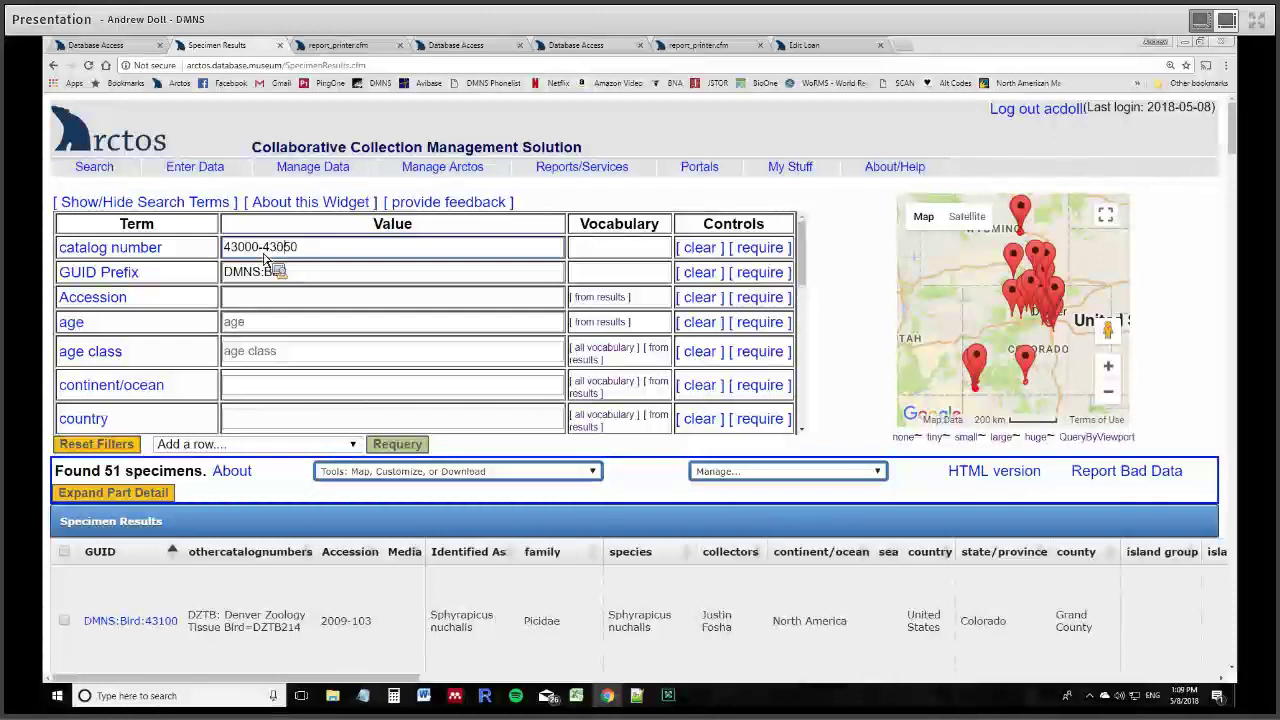
key("Return")
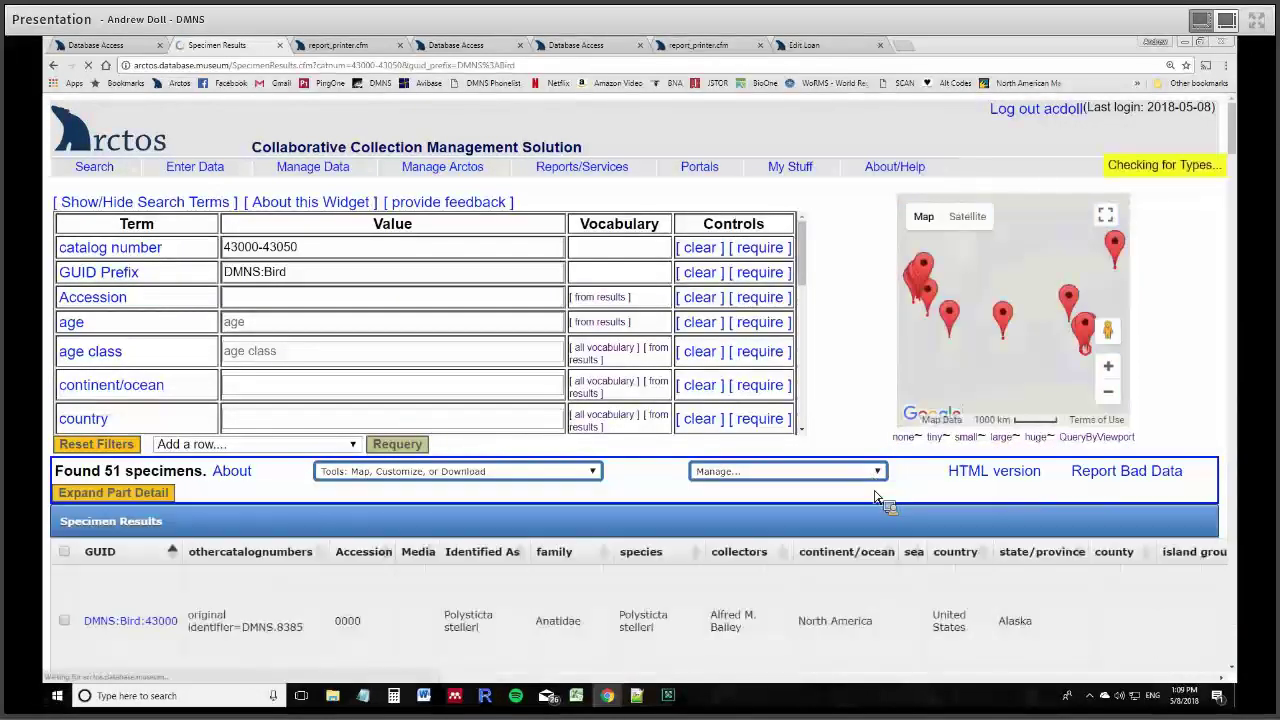
- Open the report selection for the newly found specimens and try to print the DMNS_bird_box_label report
left_click(877, 471)
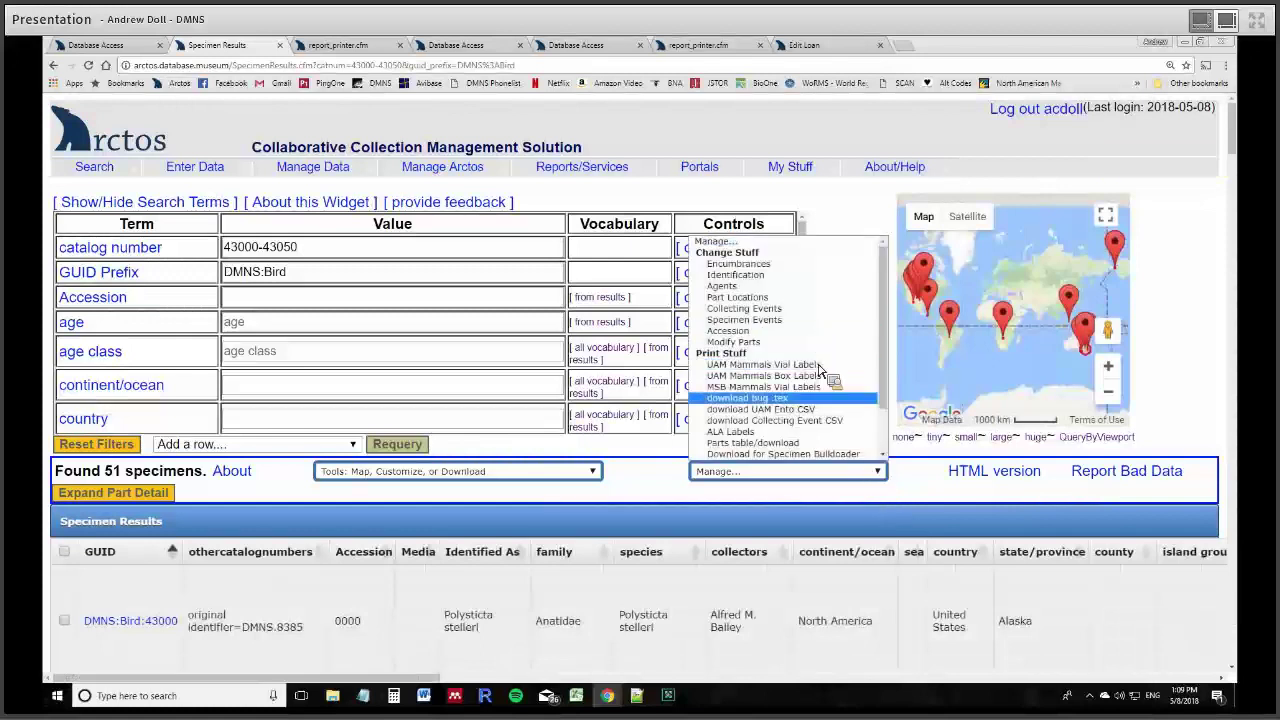
scroll(830, 430, "down", 2)
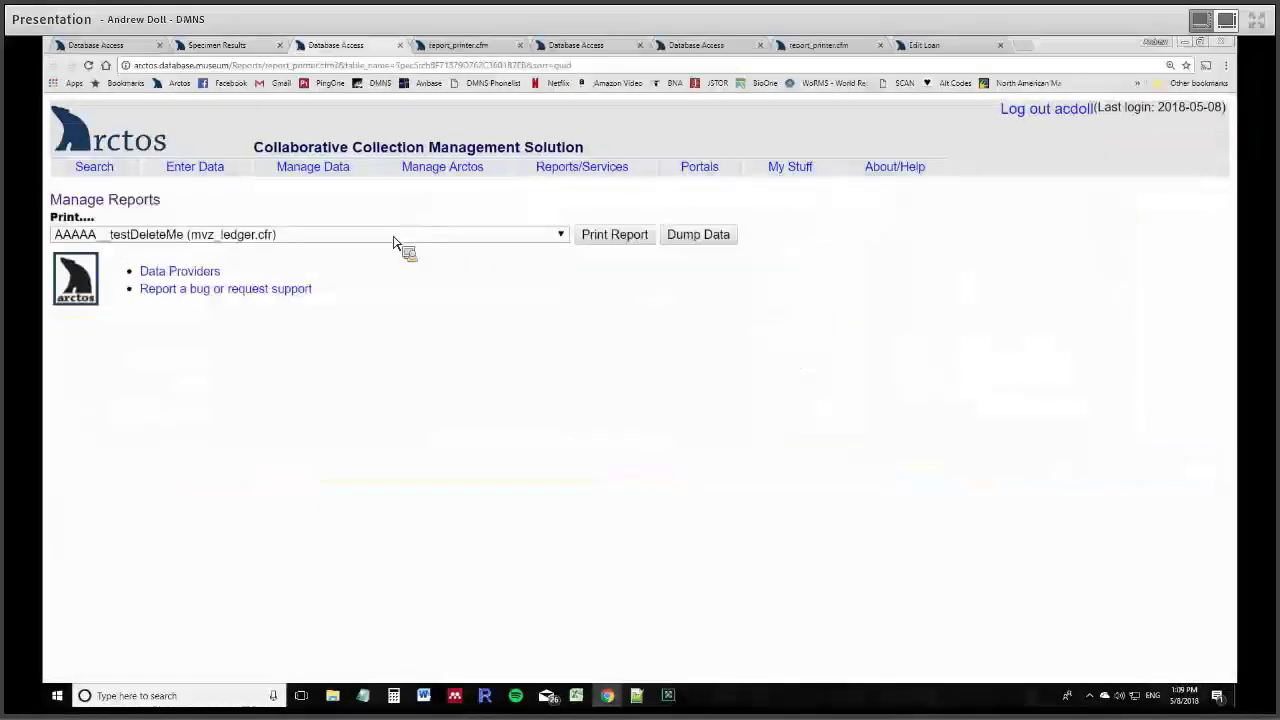
left_click(394, 242)
scroll(414, 309, "down", 10)
scroll(412, 303, "up", 5)
scroll(345, 437, "up", 6)
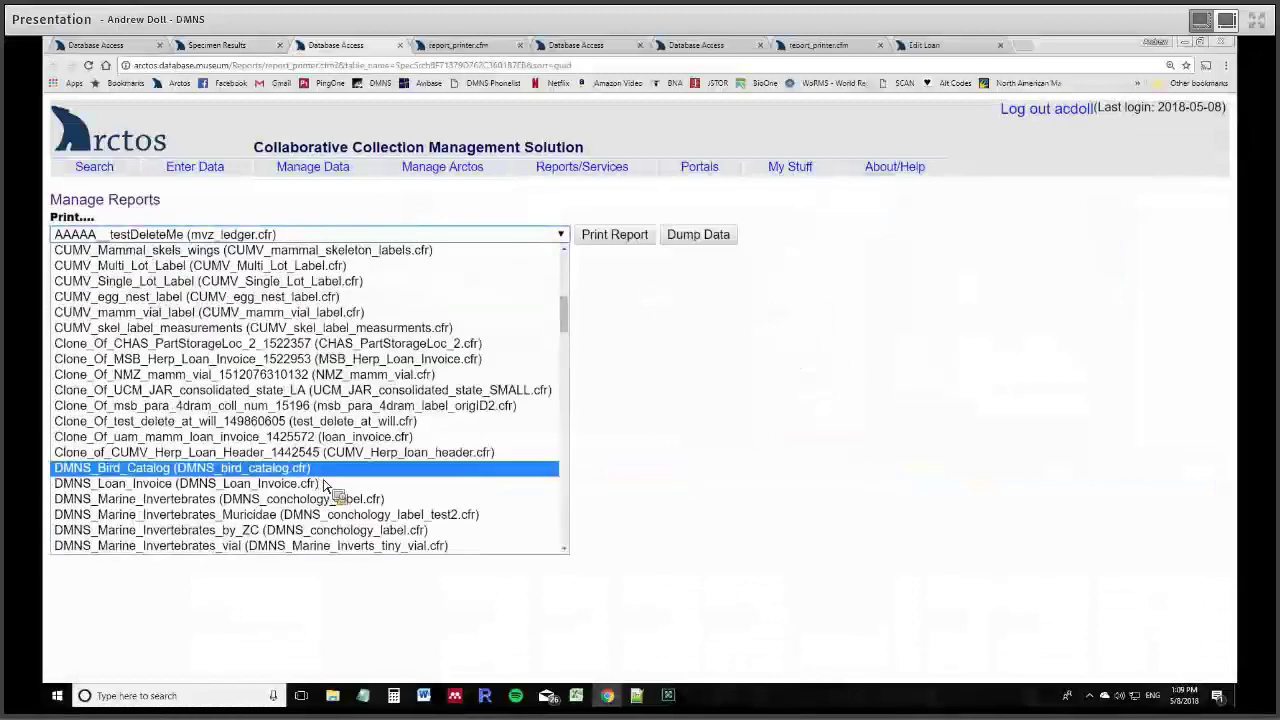
scroll(330, 485, "down", 5)
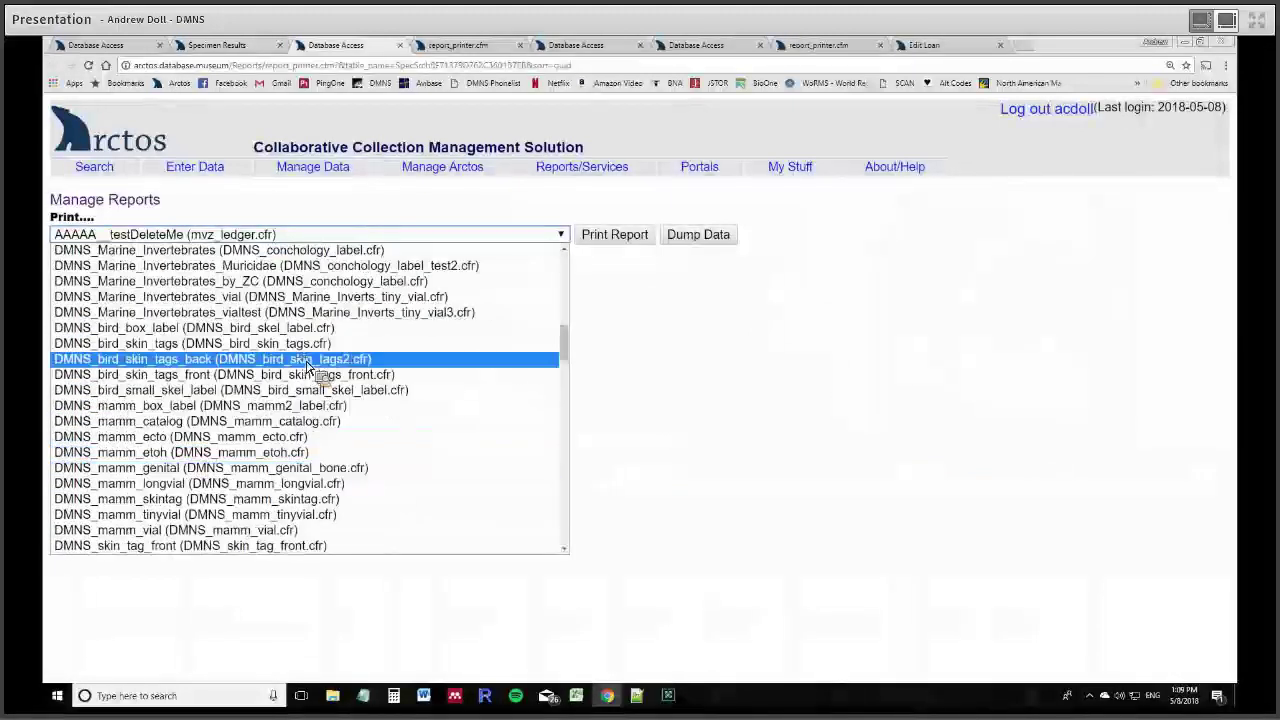
left_click(292, 327)
left_click(668, 240)
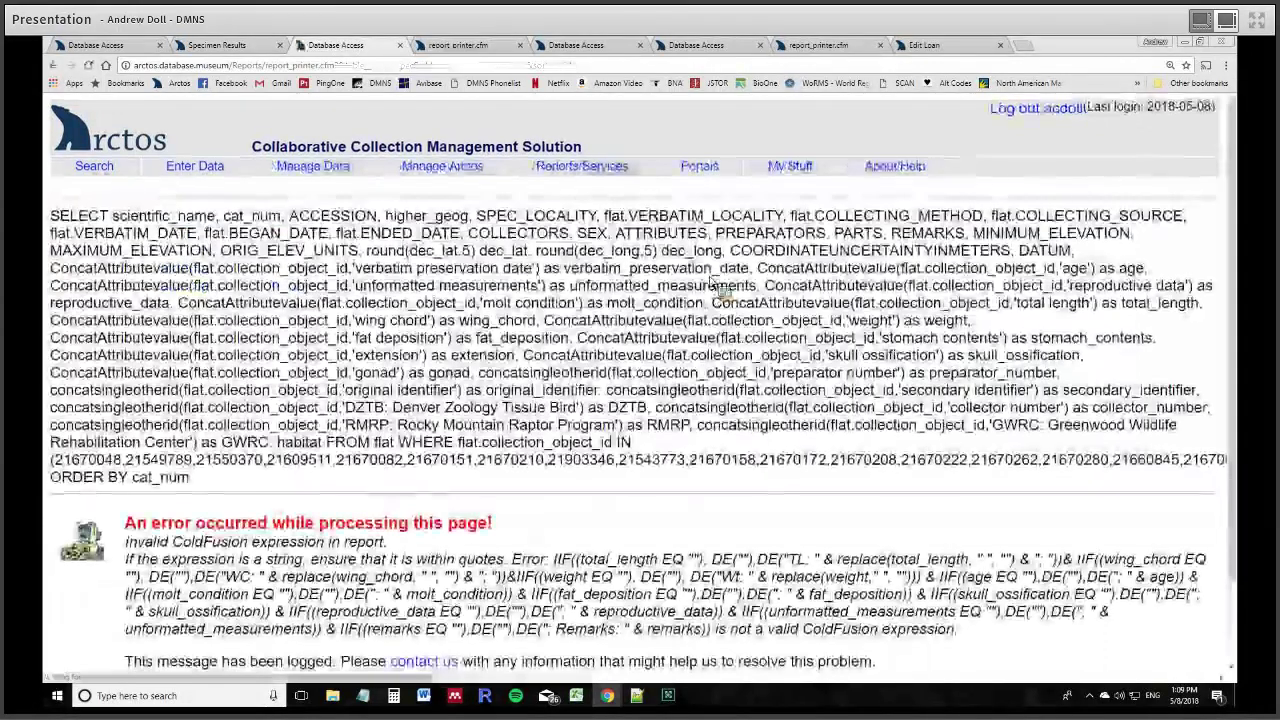
- Examine the ColdFusion error message below the SQL query, highlighting the quoted report expression
scroll(696, 290, "down", 1)
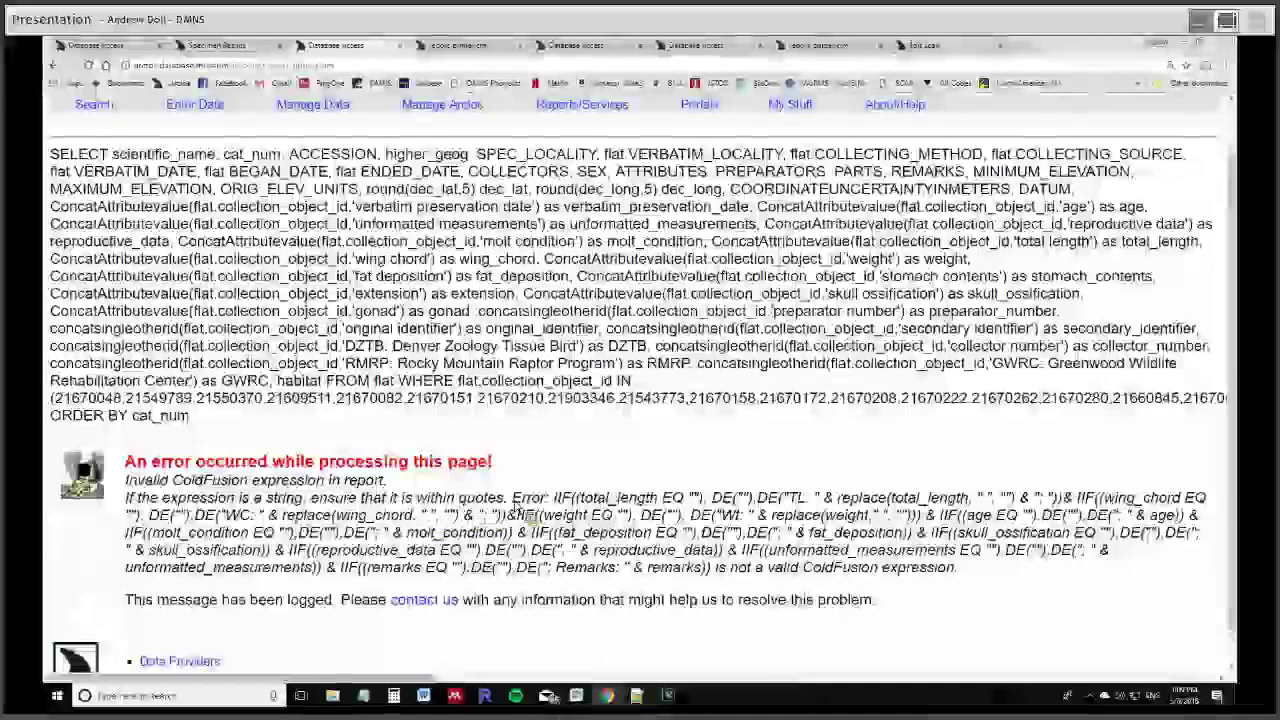
left_click_drag(550, 498, 714, 568)
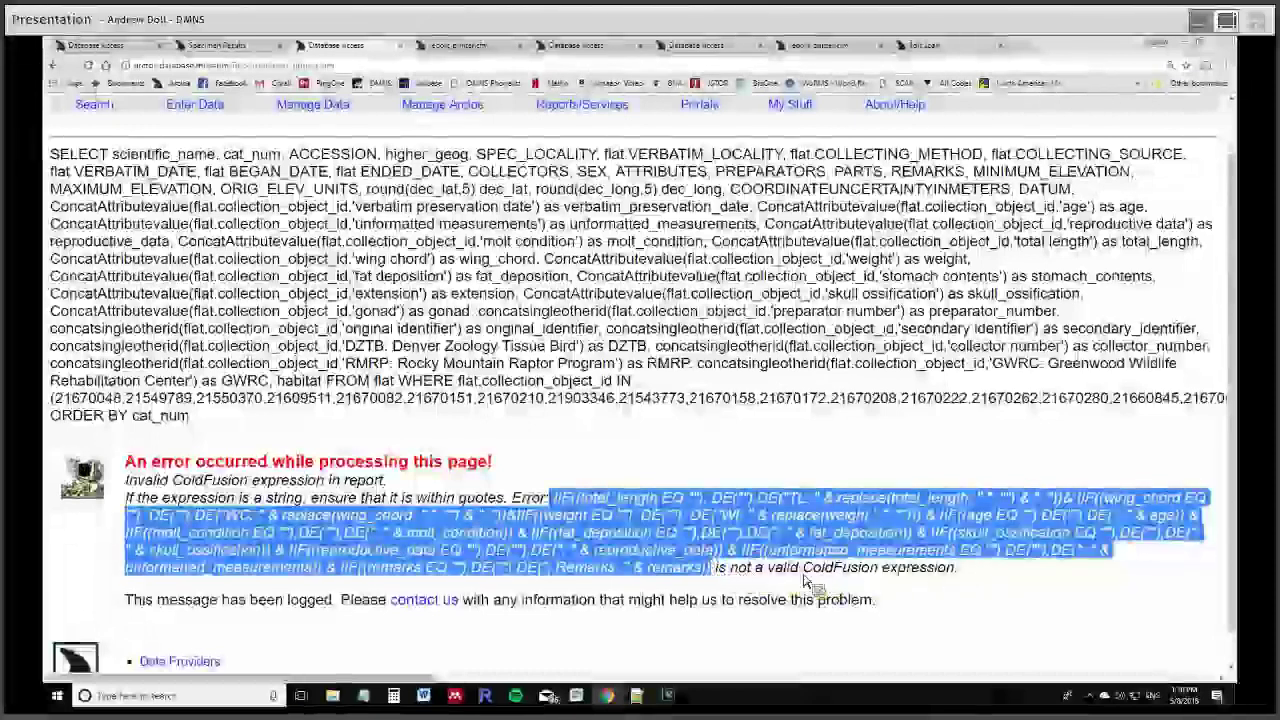
left_click_drag(950, 580, 750, 585)
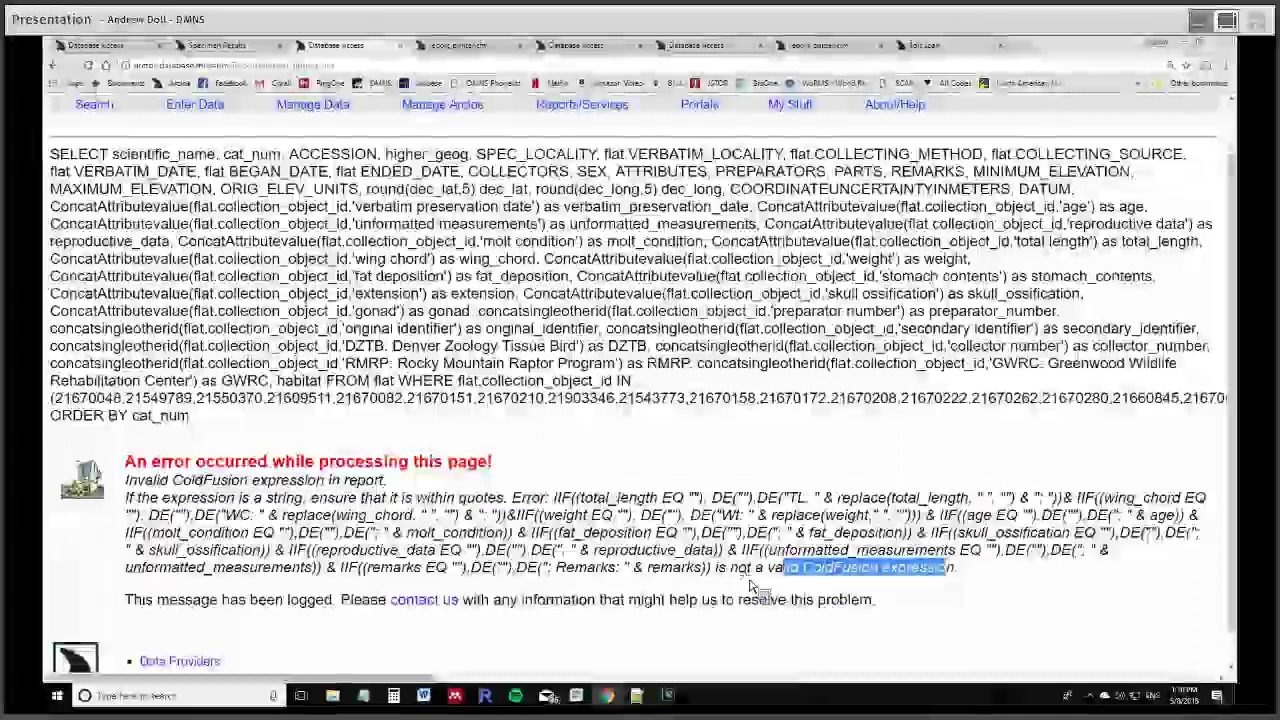
left_click(760, 572)
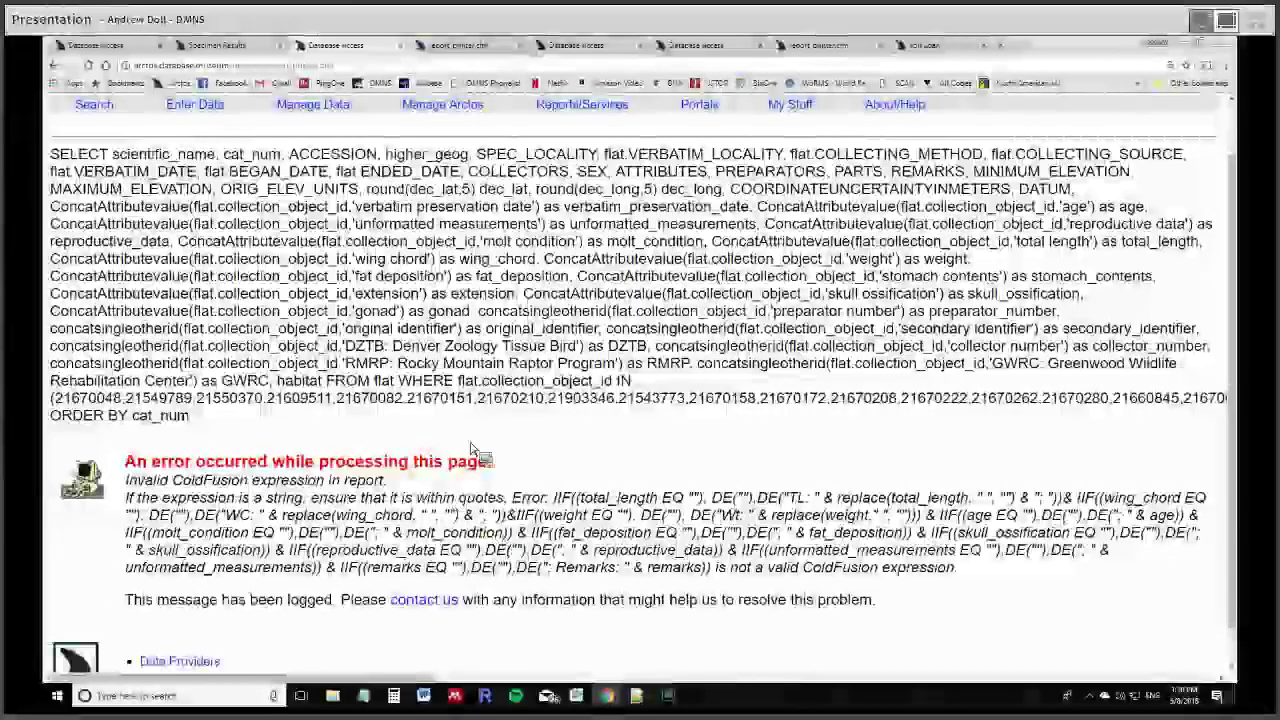
- Inspect the Specimen Remarks in the specimen results and highlight the # character in the "Catalogue p.141" remark
left_click(245, 45)
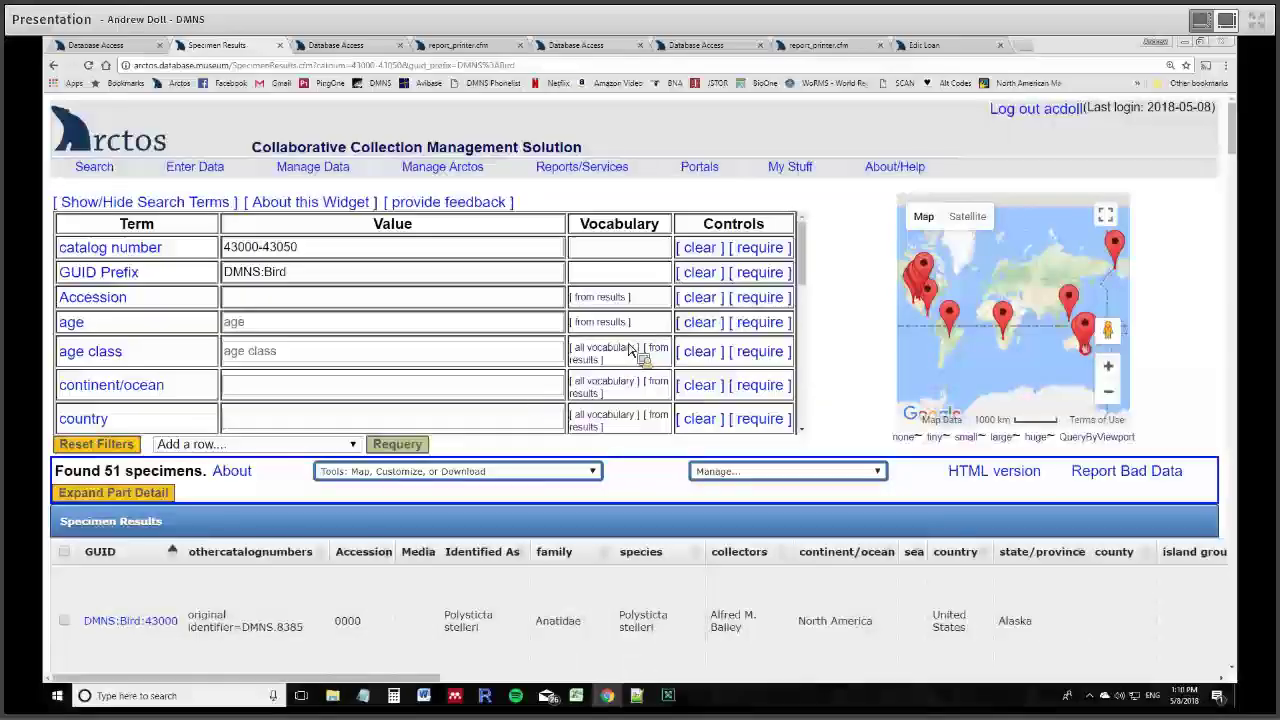
scroll(271, 527, "down", 10)
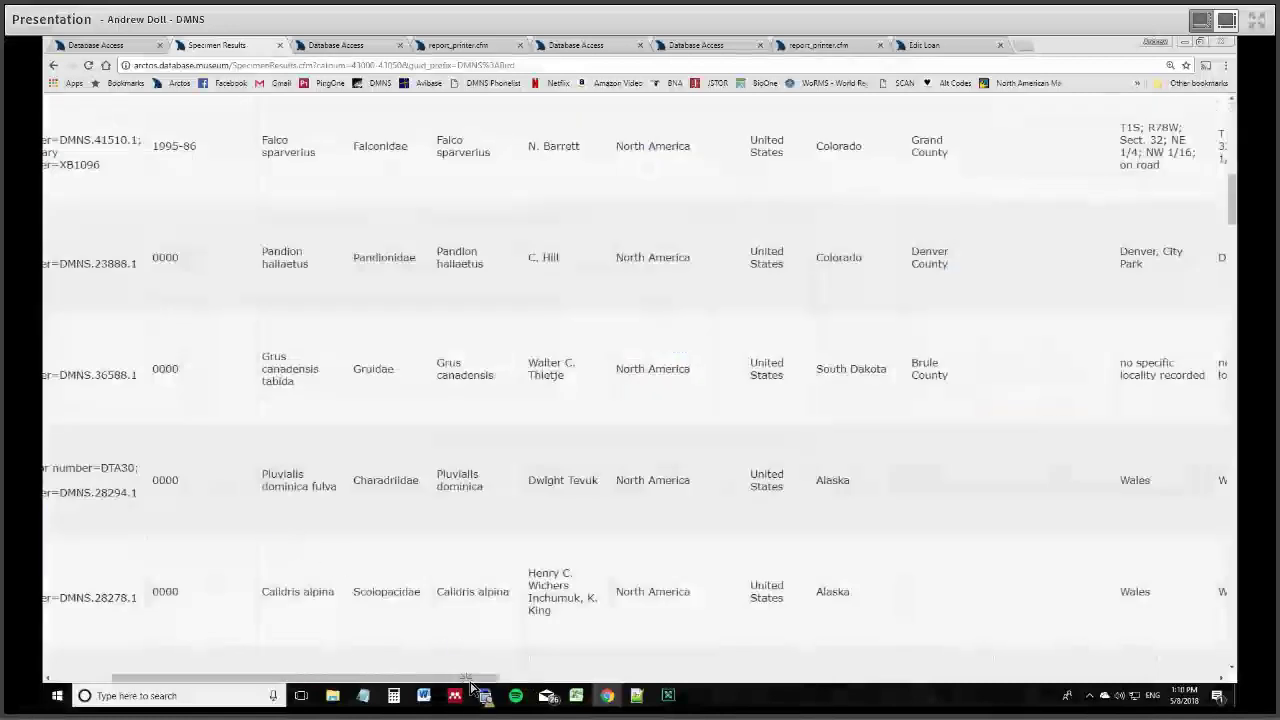
left_click(342, 46)
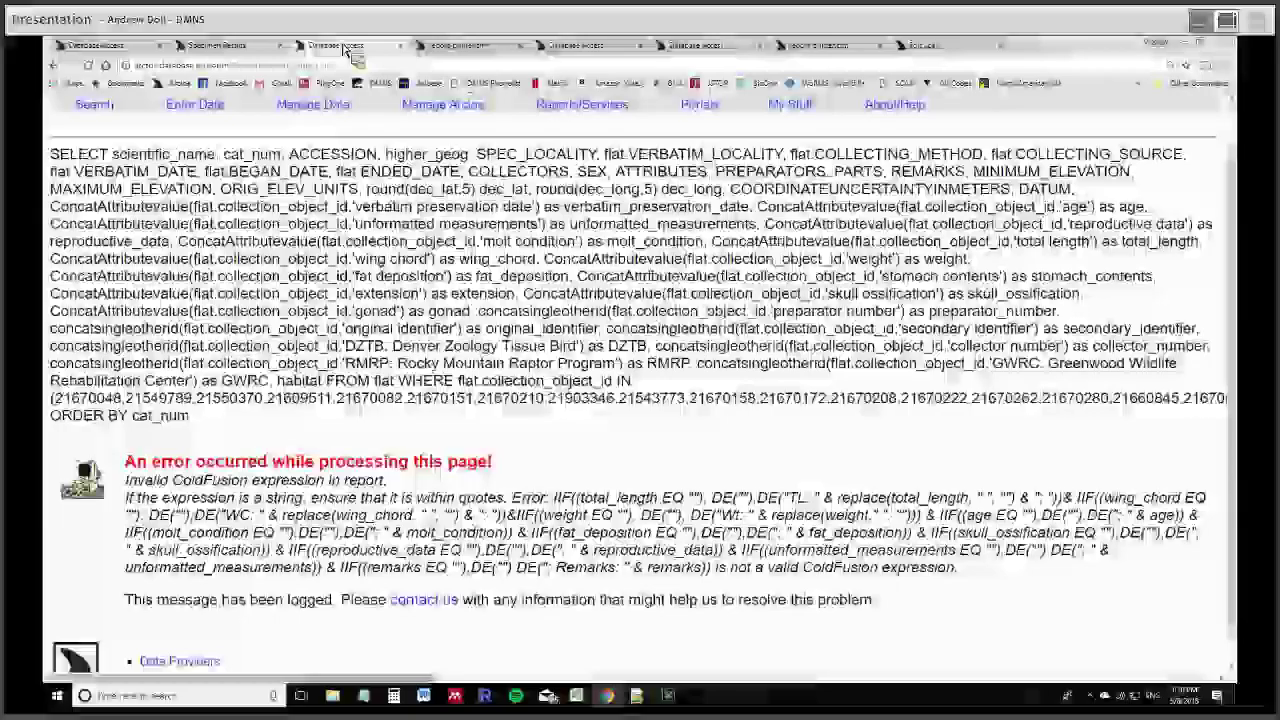
left_click(272, 46)
left_click_drag(474, 676, 980, 677)
scroll(750, 334, "up", 5)
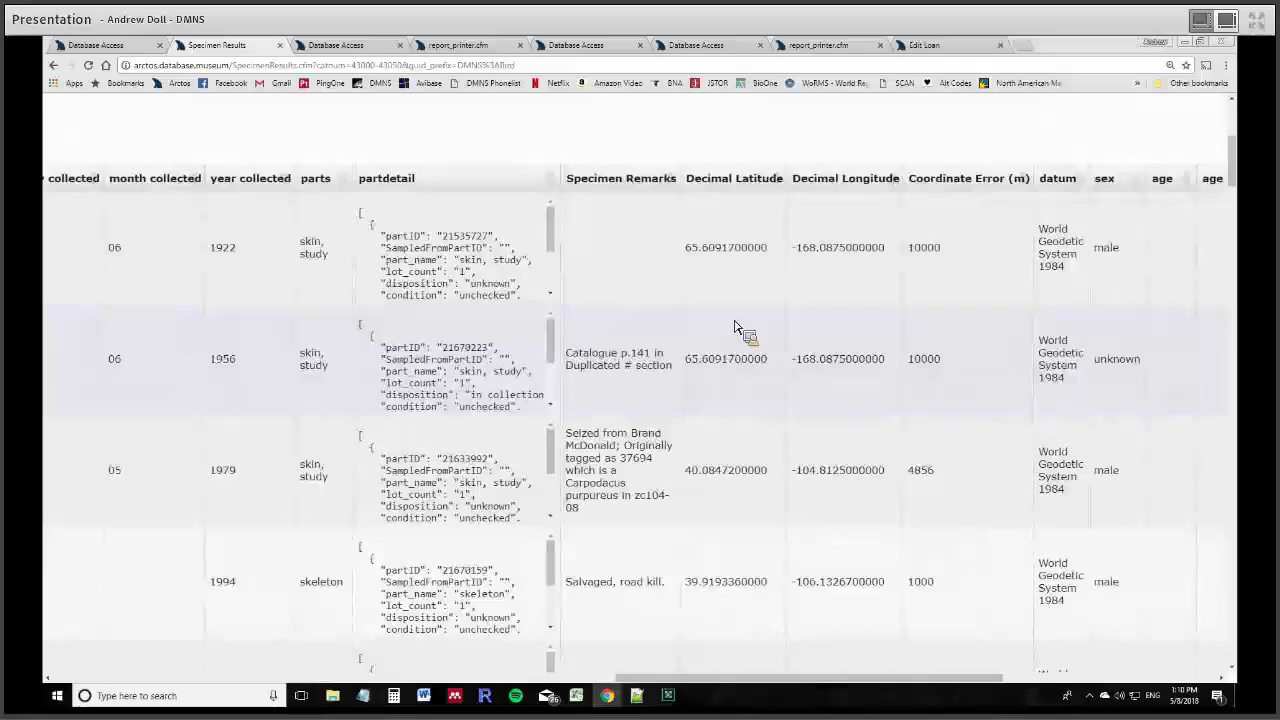
double_click(628, 365)
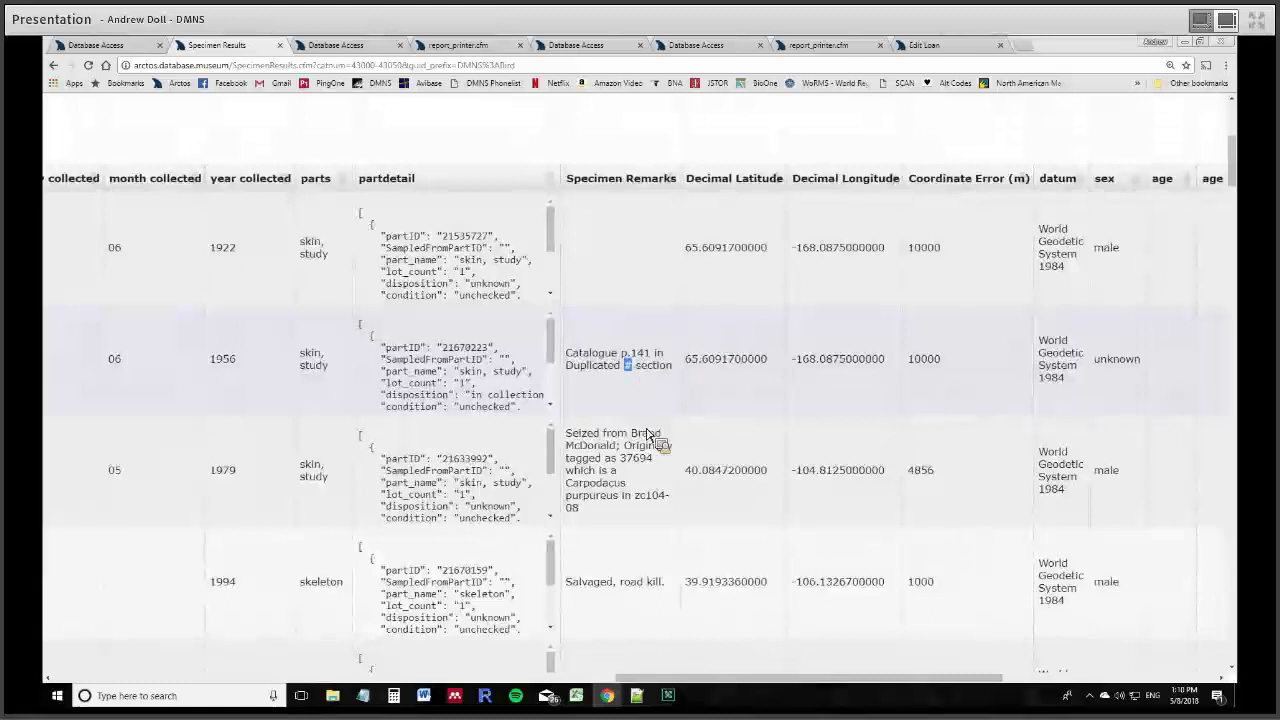
- Check the Specimen Remarks of the specimens below the "Catalogue p.141" record for further # characters
scroll(652, 446, "down", 2)
scroll(655, 400, "down", 1)
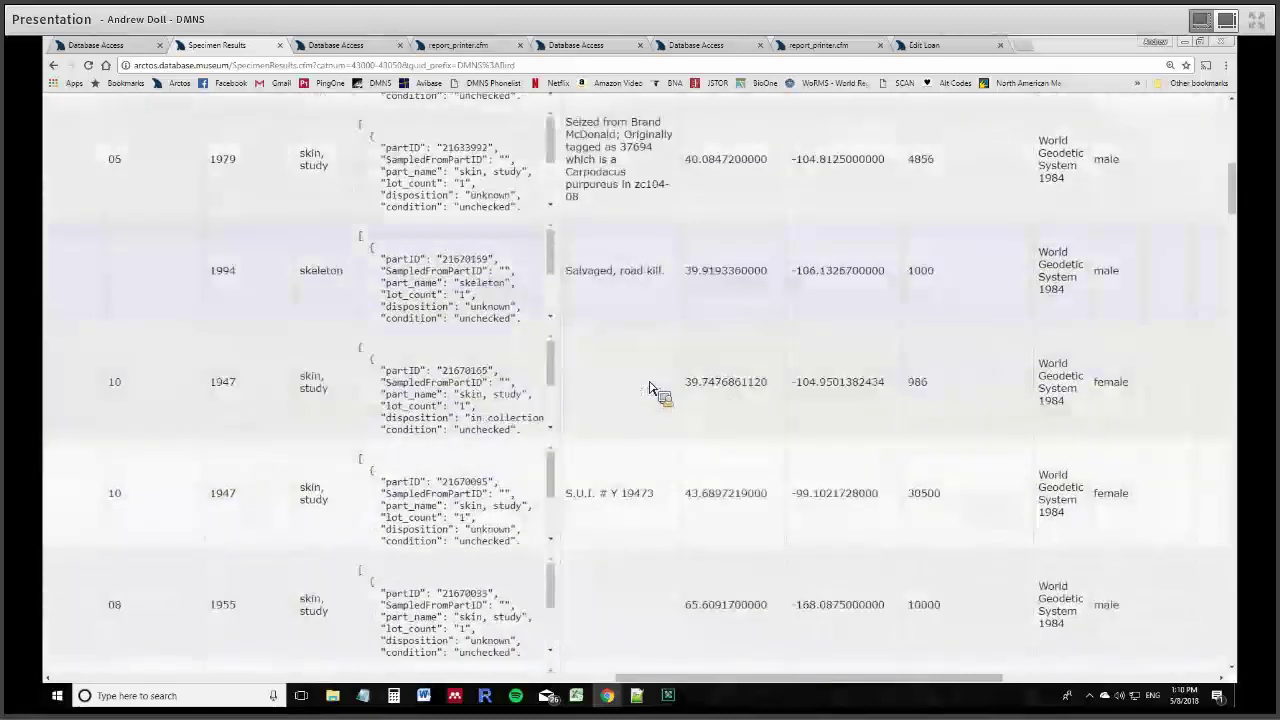
scroll(645, 290, "up", 2)
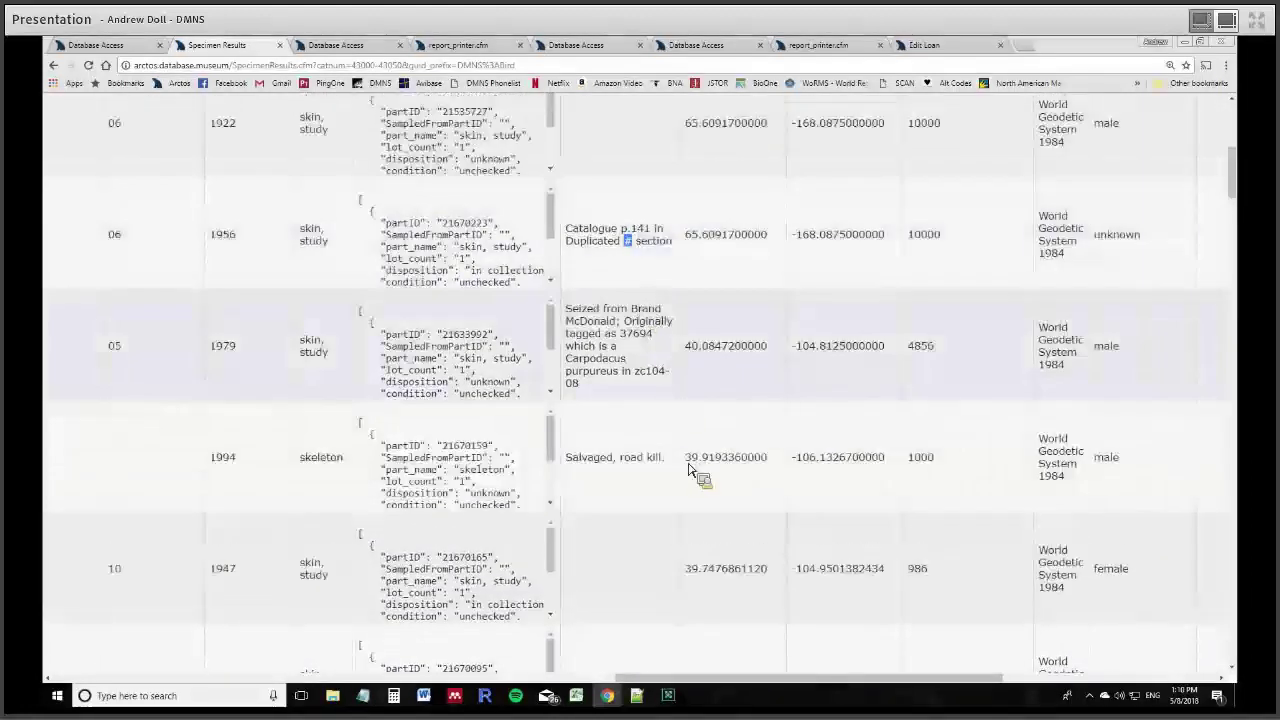
- Go back from the error page to the report selection and print the DMNS_mamm_box_label report for the same specimens
left_click(367, 48)
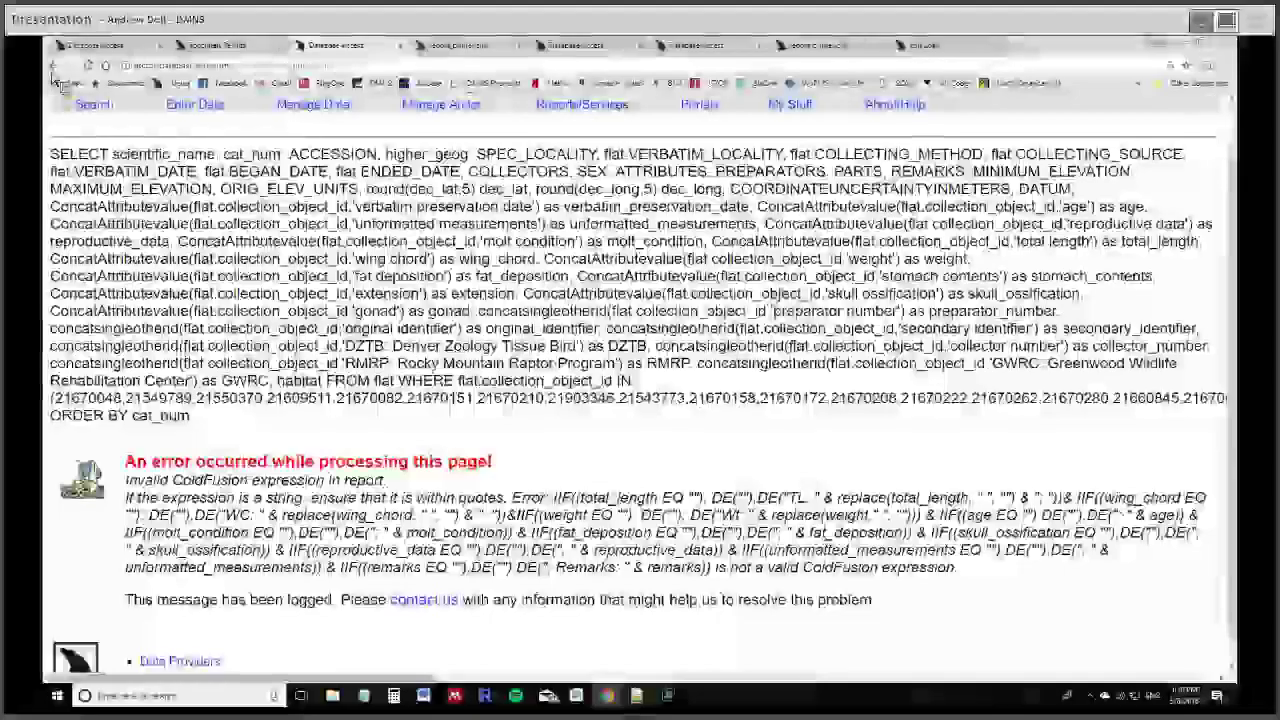
left_click(52, 66)
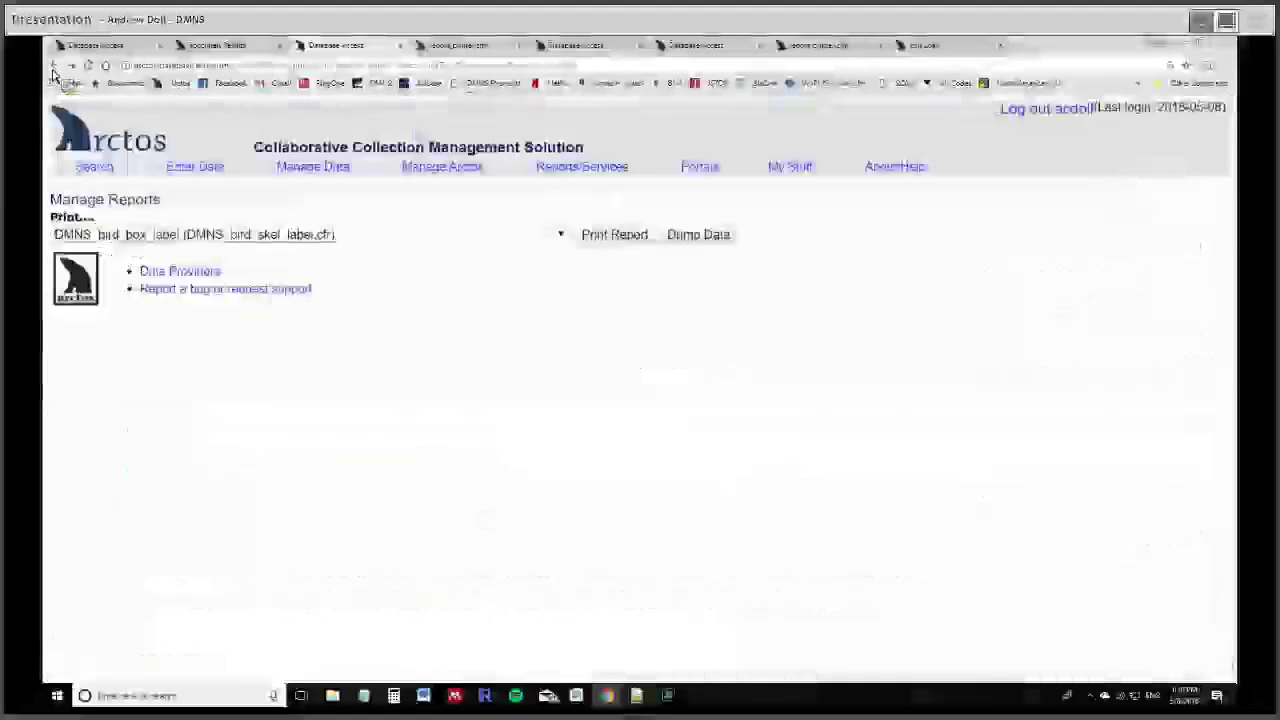
left_click(558, 234)
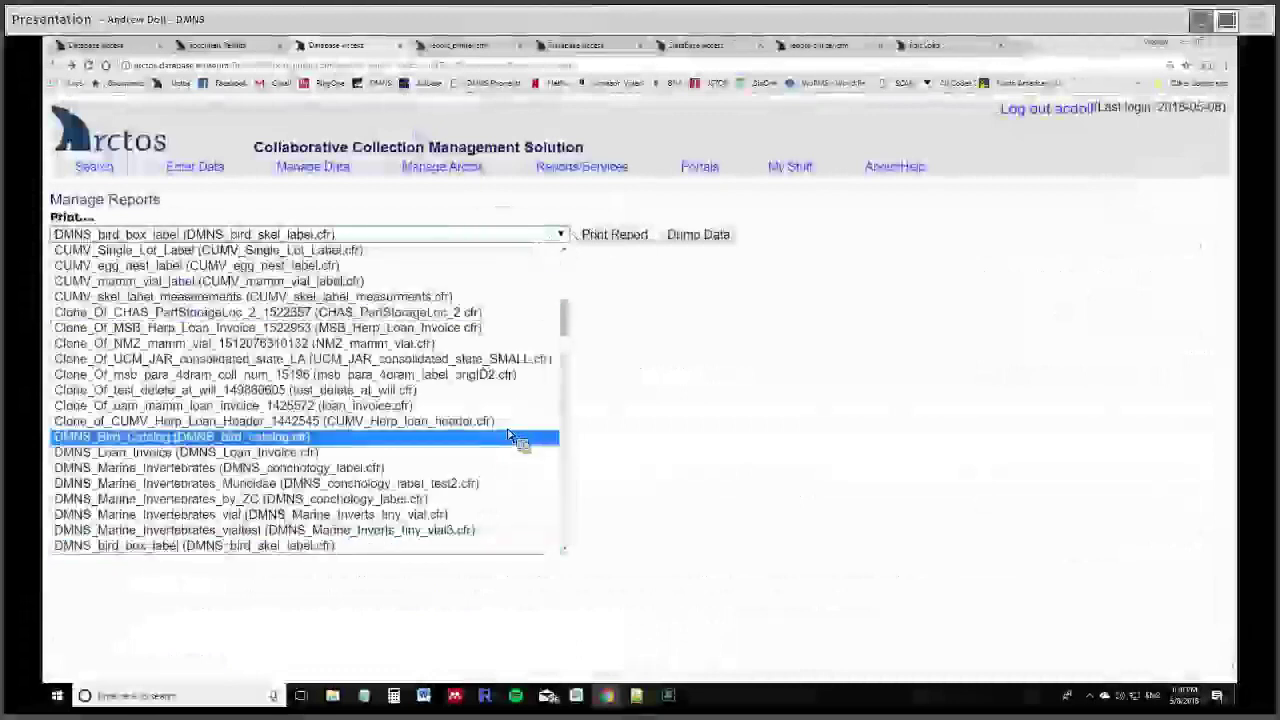
scroll(505, 430, "down", 5)
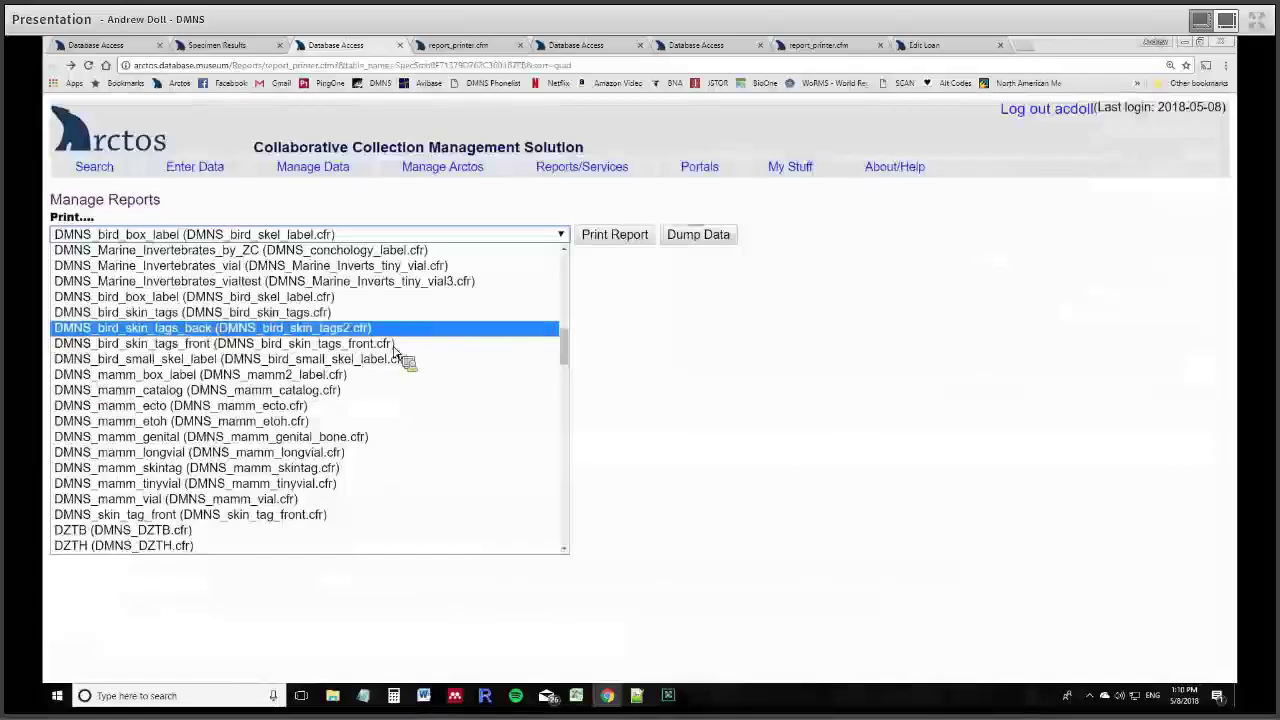
left_click(408, 374)
left_click(615, 240)
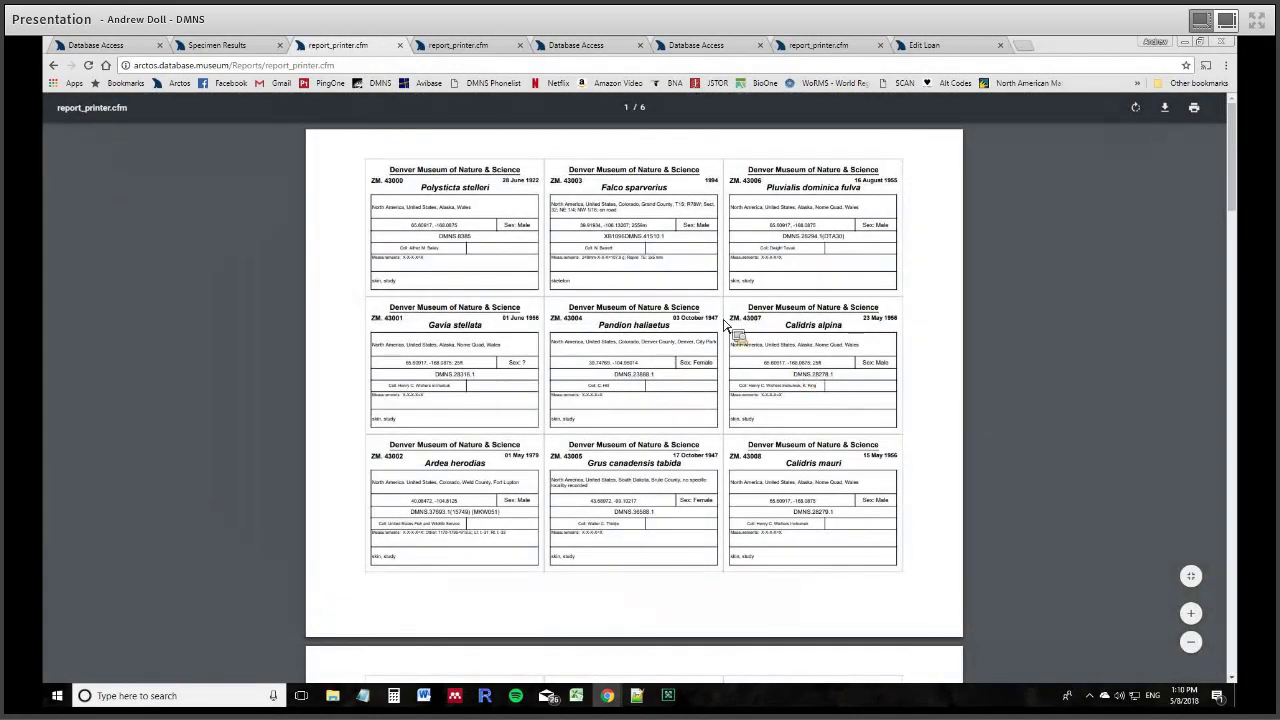
- Review the generated box labels on the first page of the PDF, including the measurements and remarks fields
left_click_drag(298, 72, 496, 233)
left_click_drag(558, 263, 377, 187)
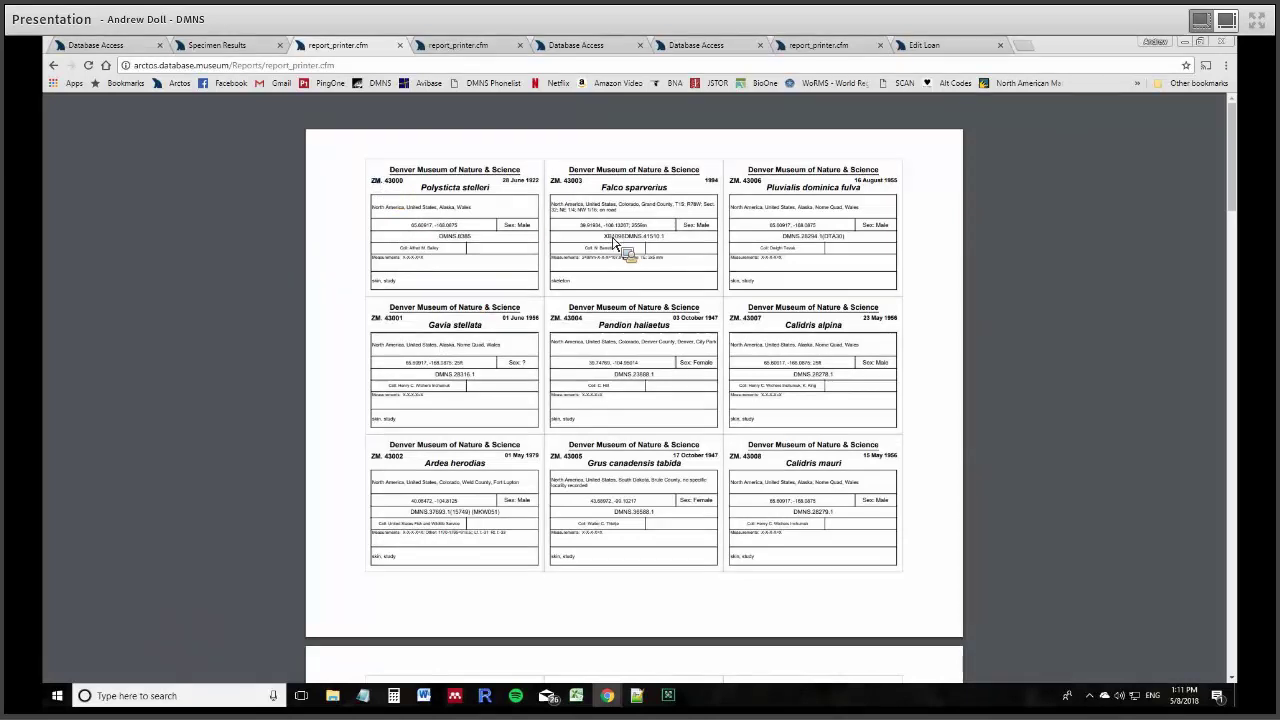
scroll(618, 240, "down", 1)
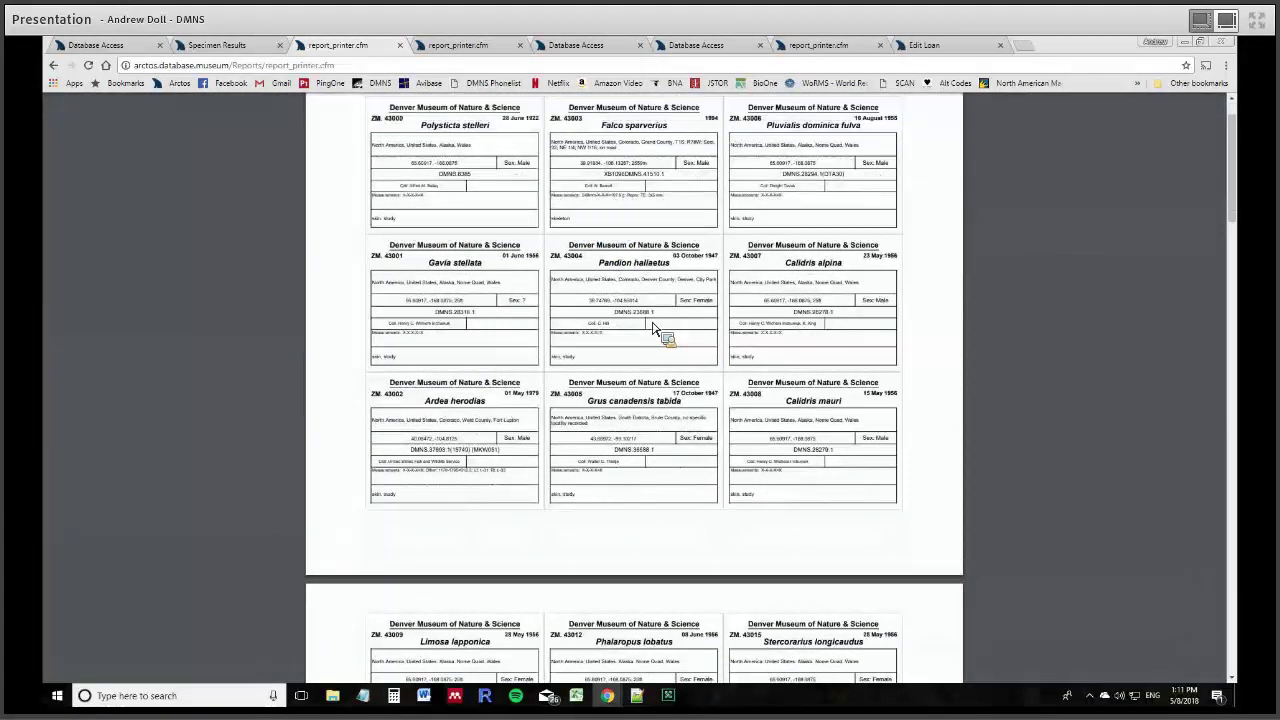
scroll(565, 395, "up", 1)
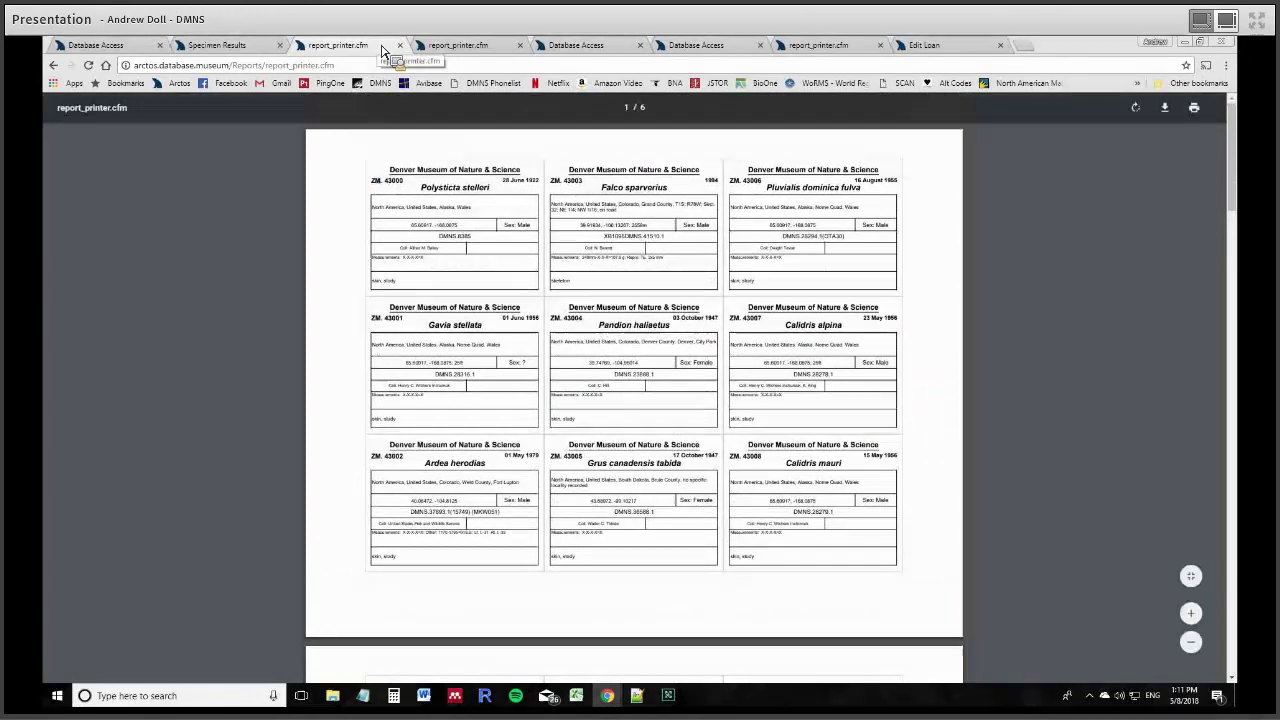
- Return to the specimen results and bring the catalog number and collection search terms into view
left_click(226, 47)
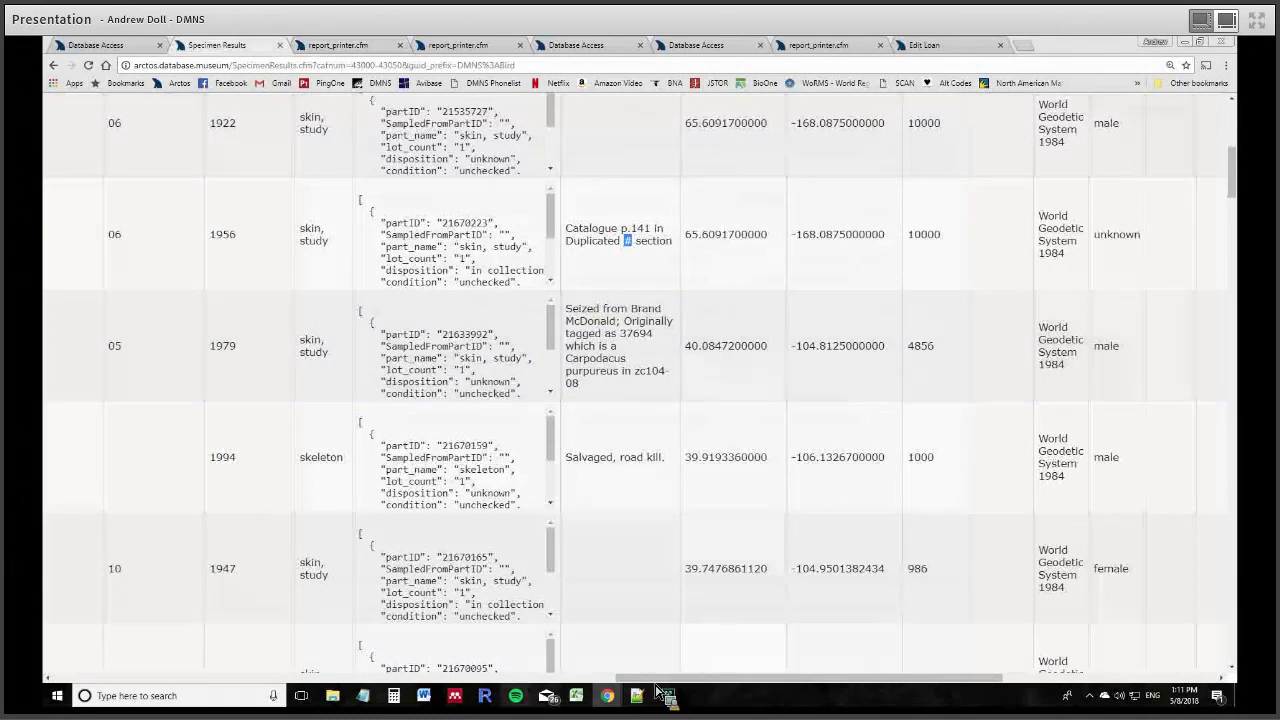
left_click_drag(656, 680, 246, 680)
scroll(634, 391, "up", 10)
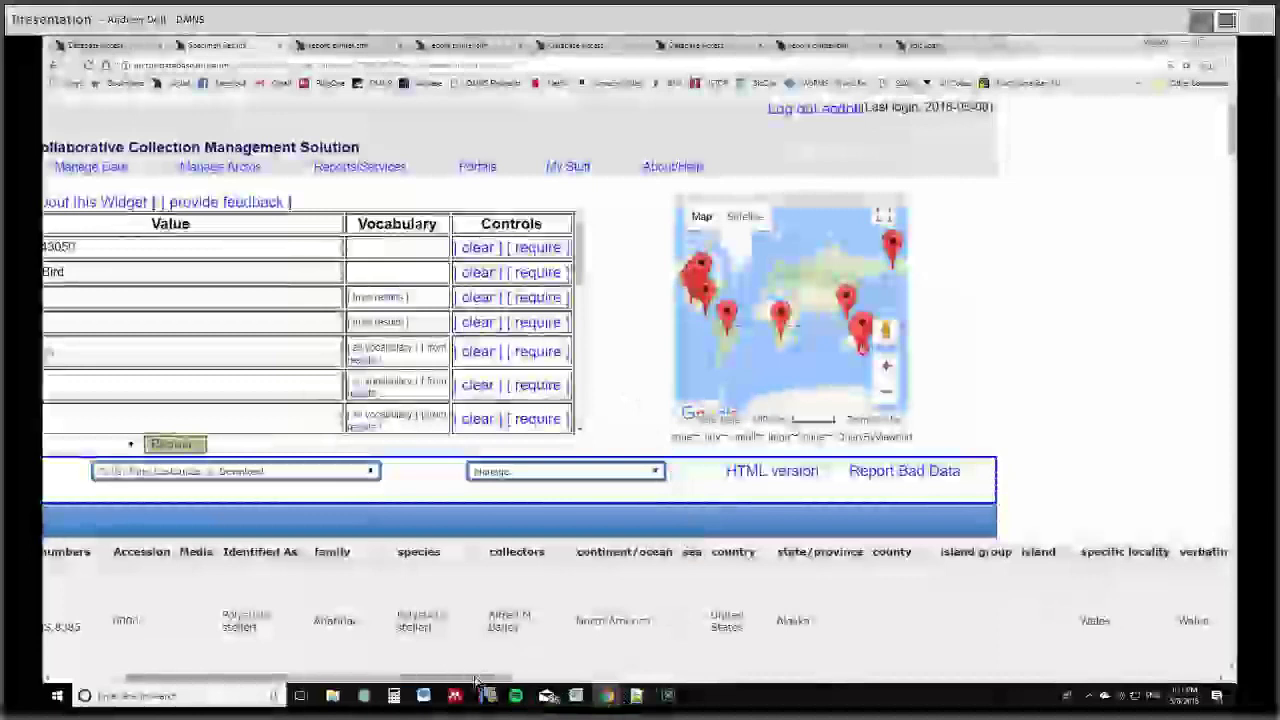
scroll(631, 403, "left", 3)
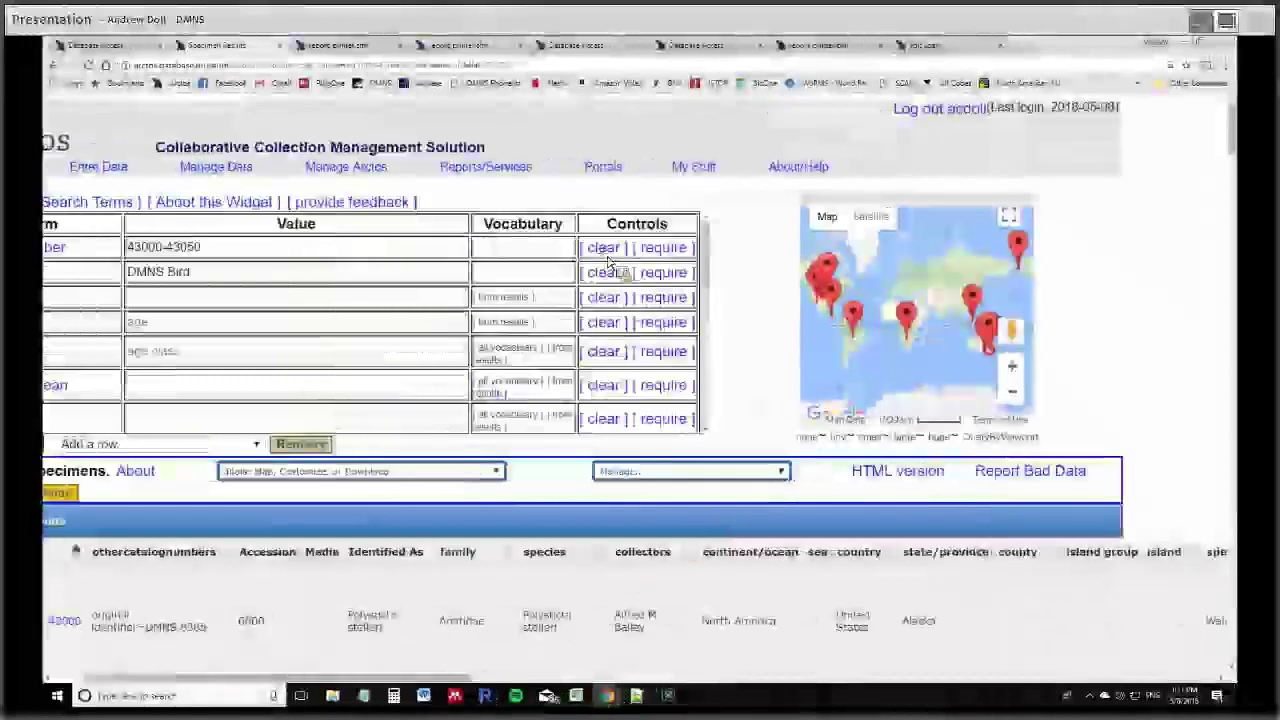
- Go back to the report selection and print the CHAS_annualreport report from the bird specimen set
left_click(336, 45)
left_click(53, 65)
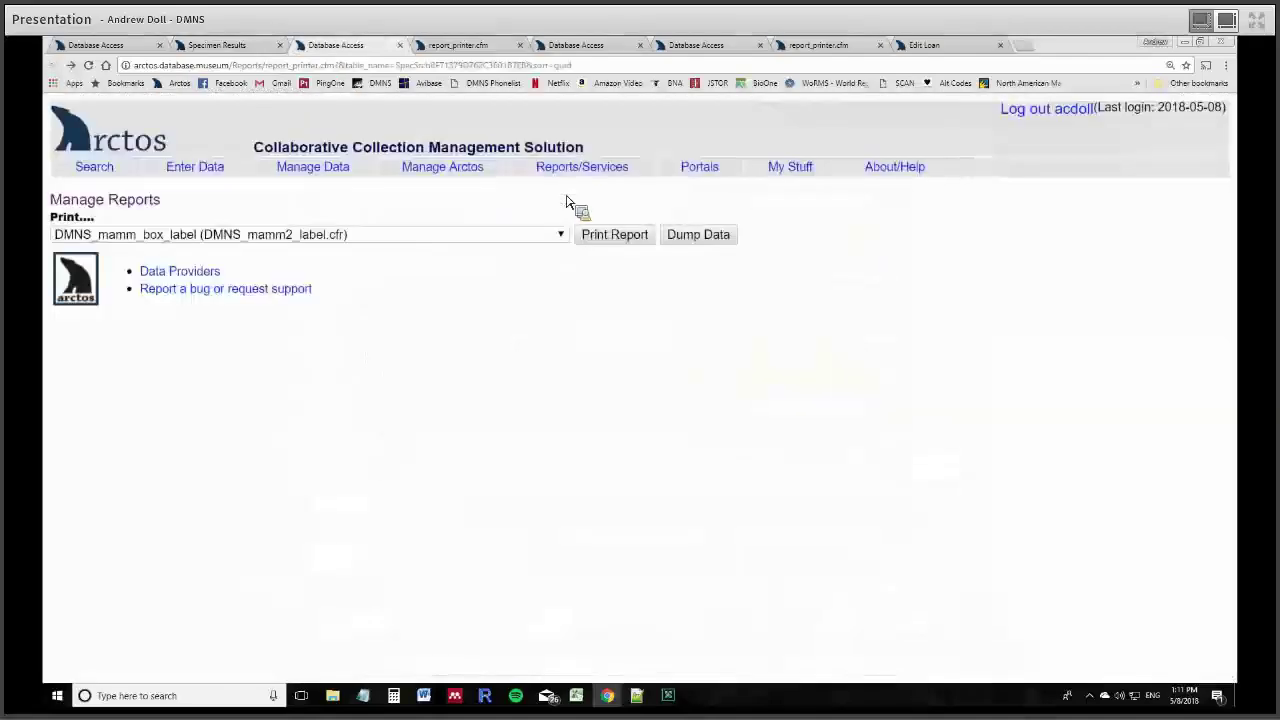
left_click(561, 236)
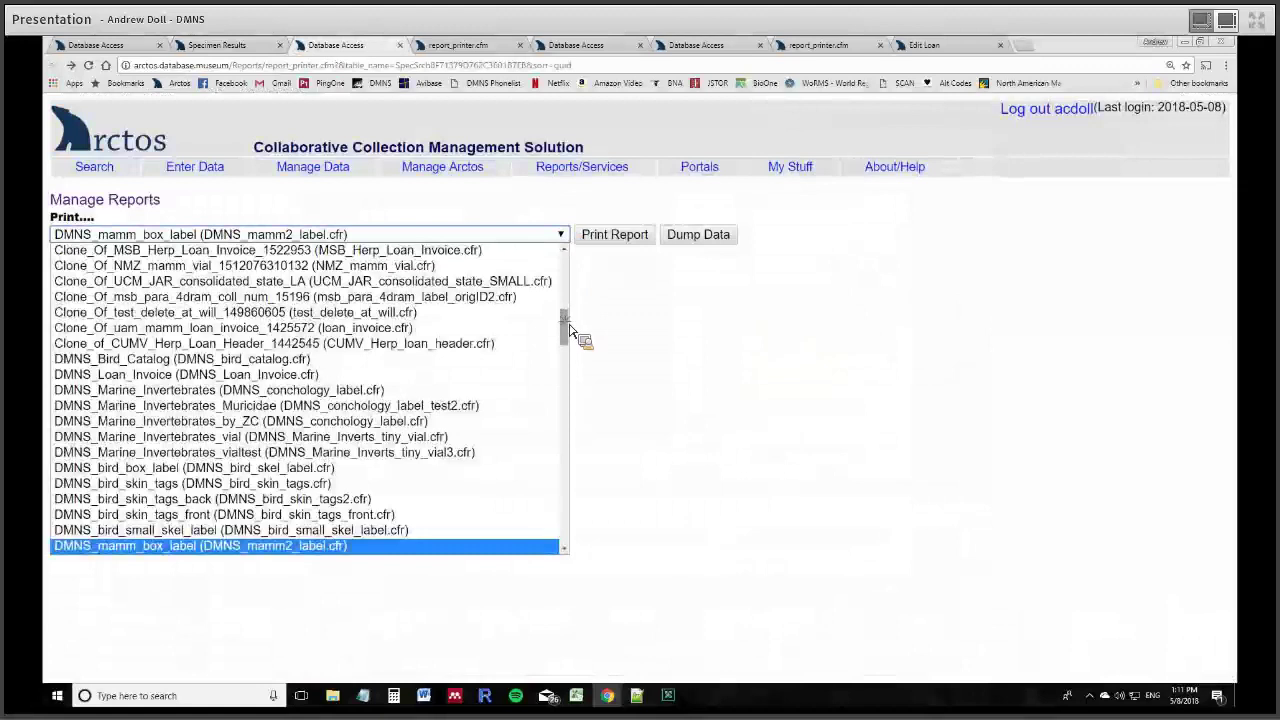
left_click_drag(573, 316, 583, 260)
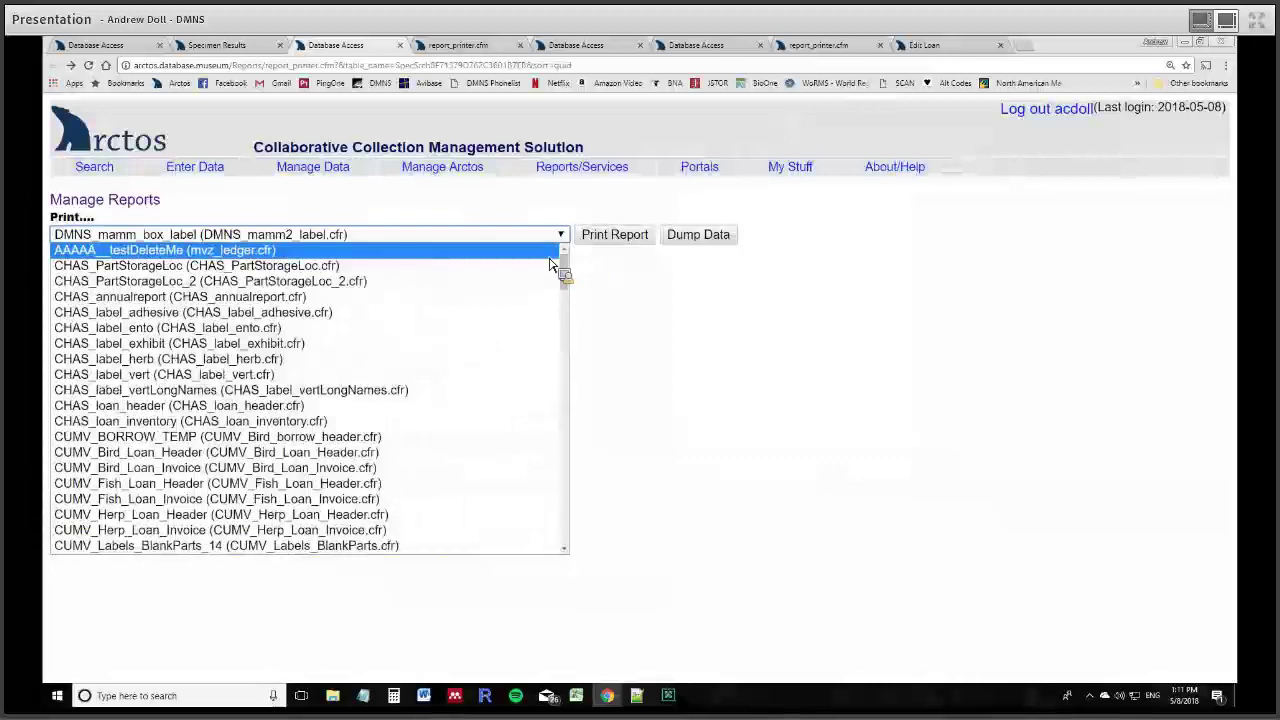
left_click(375, 276)
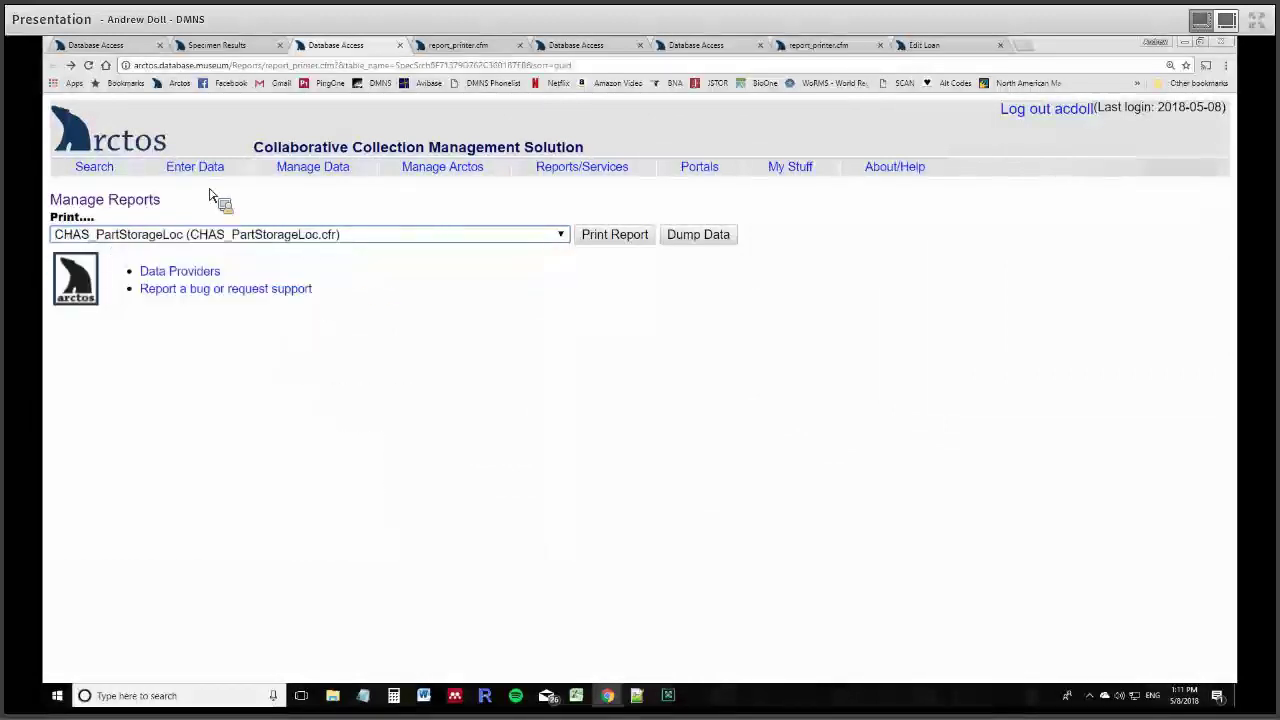
left_click(410, 236)
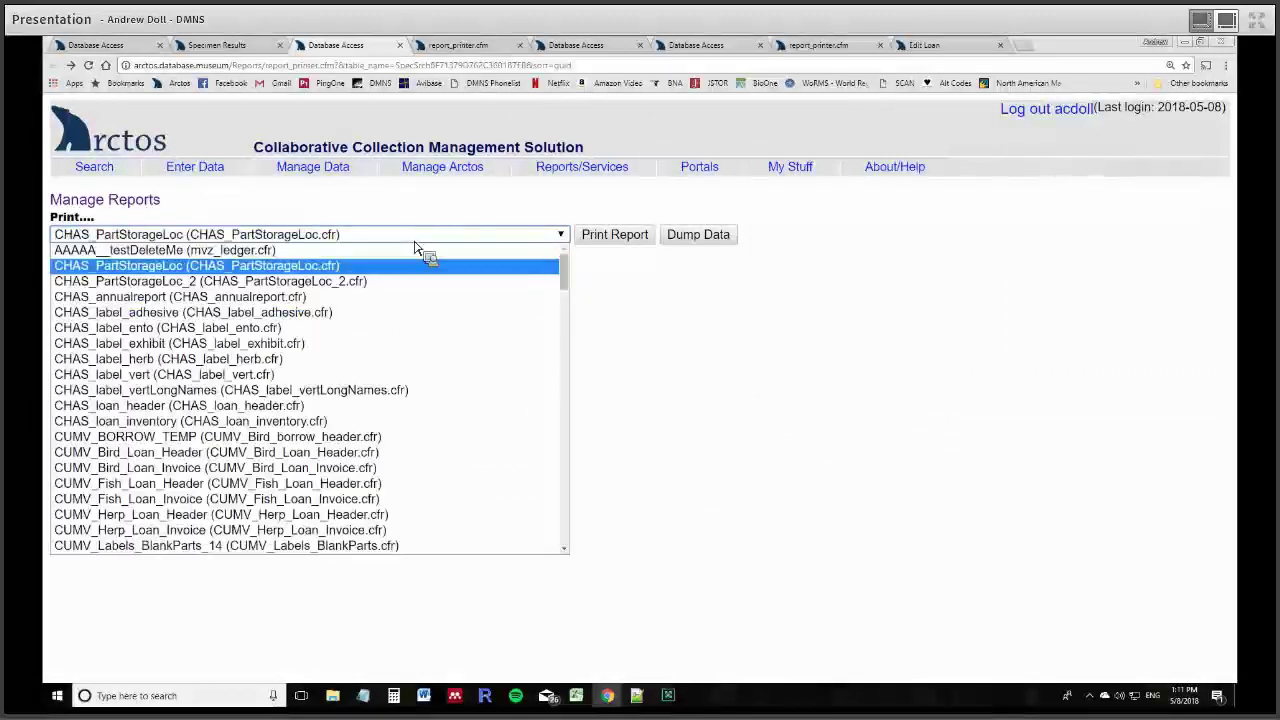
left_click(388, 298)
left_click(632, 242)
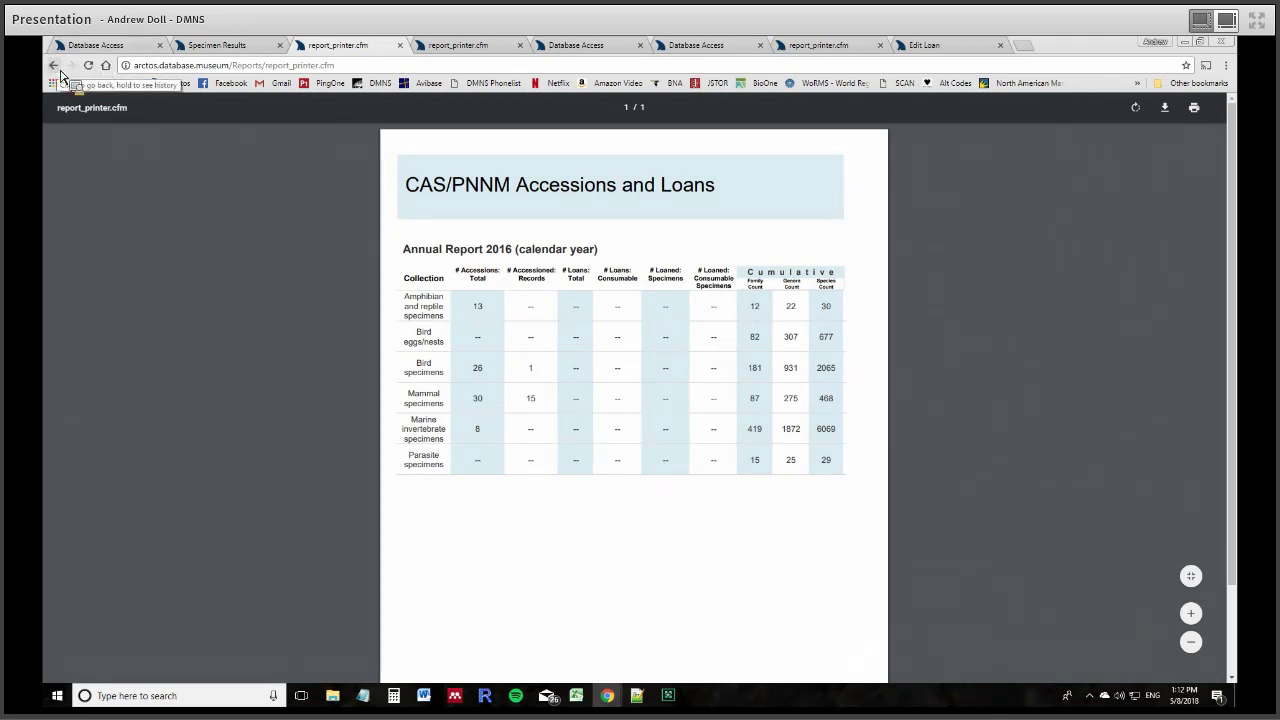
- Return from the annual report to the report selection and print the CHAS_PartStorageLoc report
left_click(58, 70)
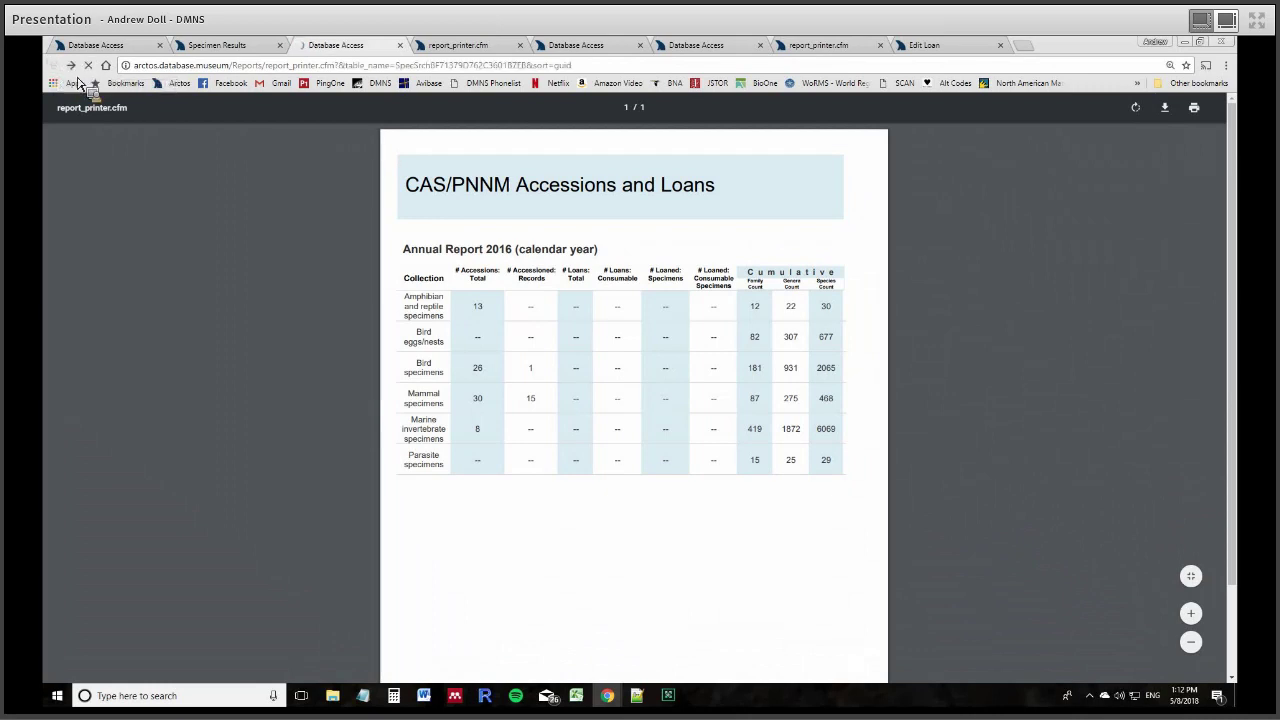
left_click(559, 236)
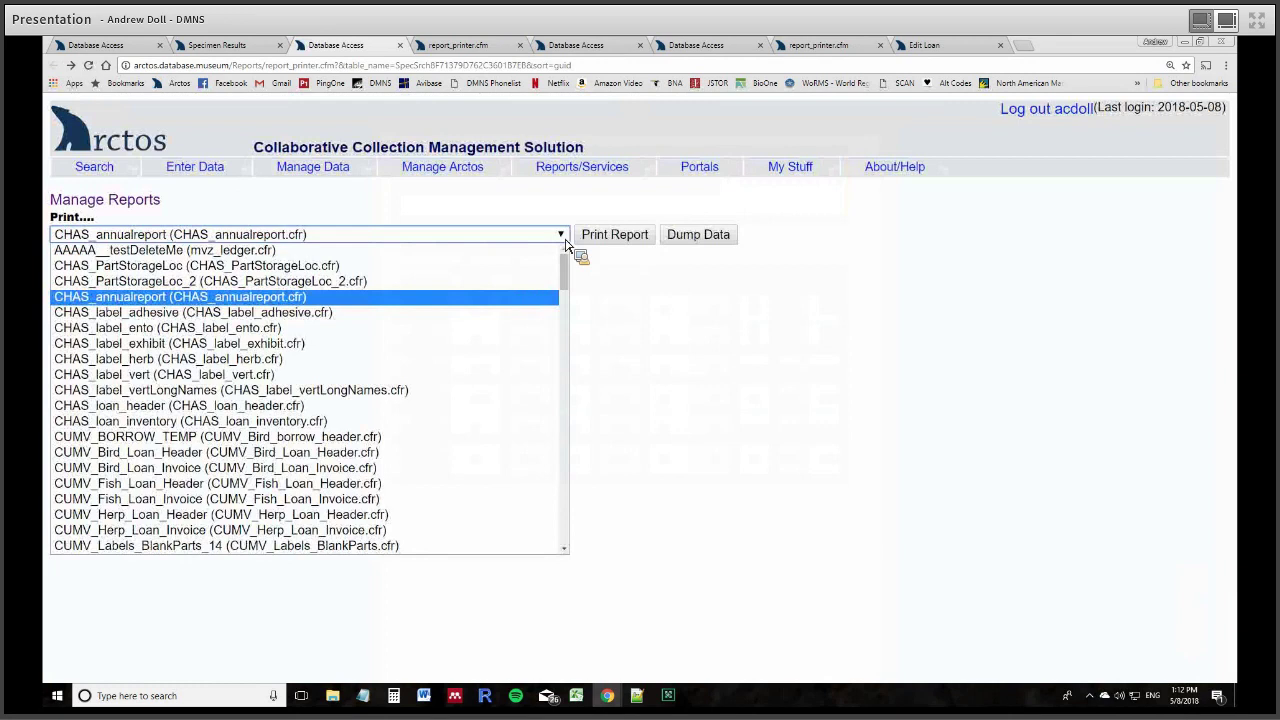
left_click(655, 240)
left_click(611, 241)
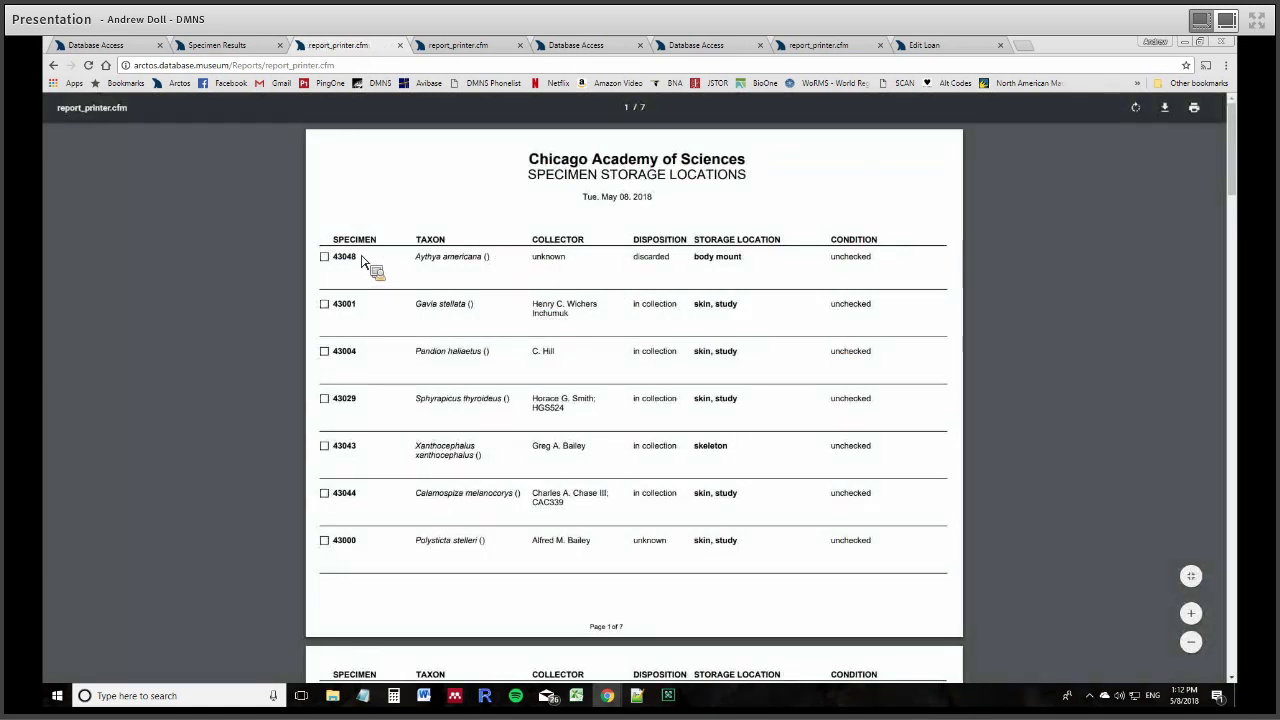
- Examine the specimen storage locations report through page 4, highlighting the storage location of specimen 43048
scroll(784, 226, "down", 1)
left_click_drag(705, 195, 769, 215)
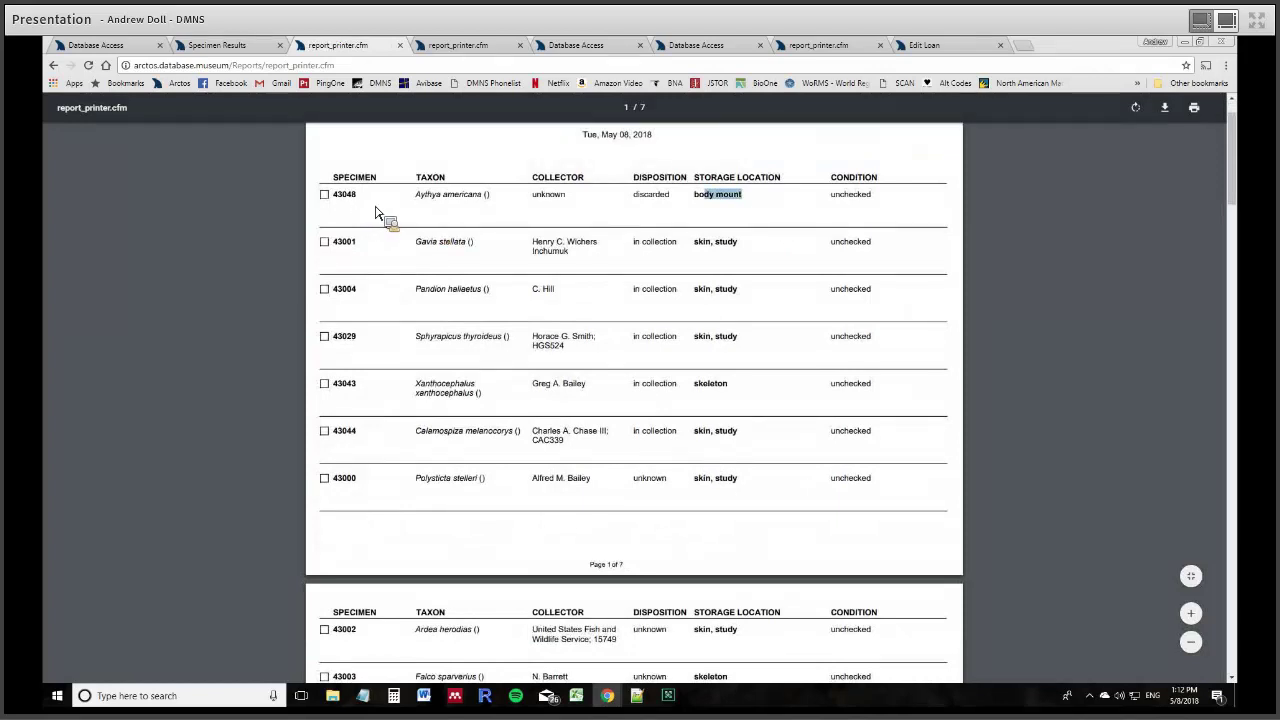
left_click(450, 202)
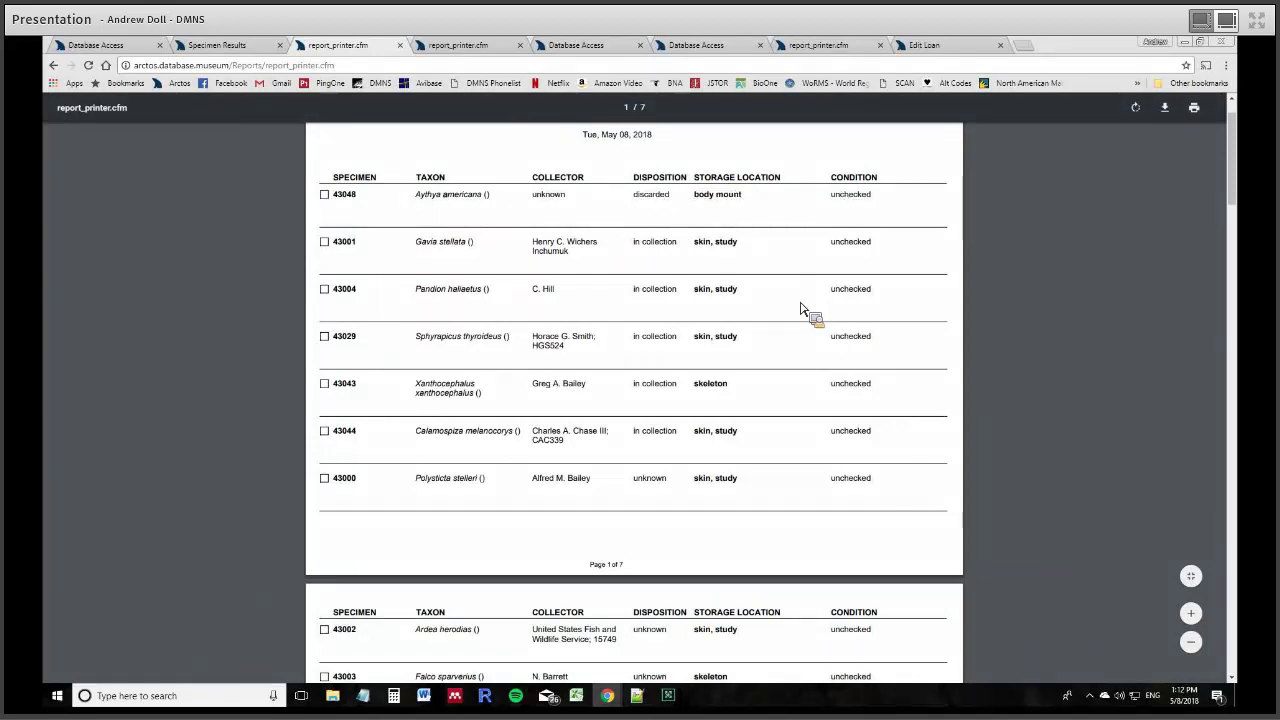
scroll(815, 333, "down", 14)
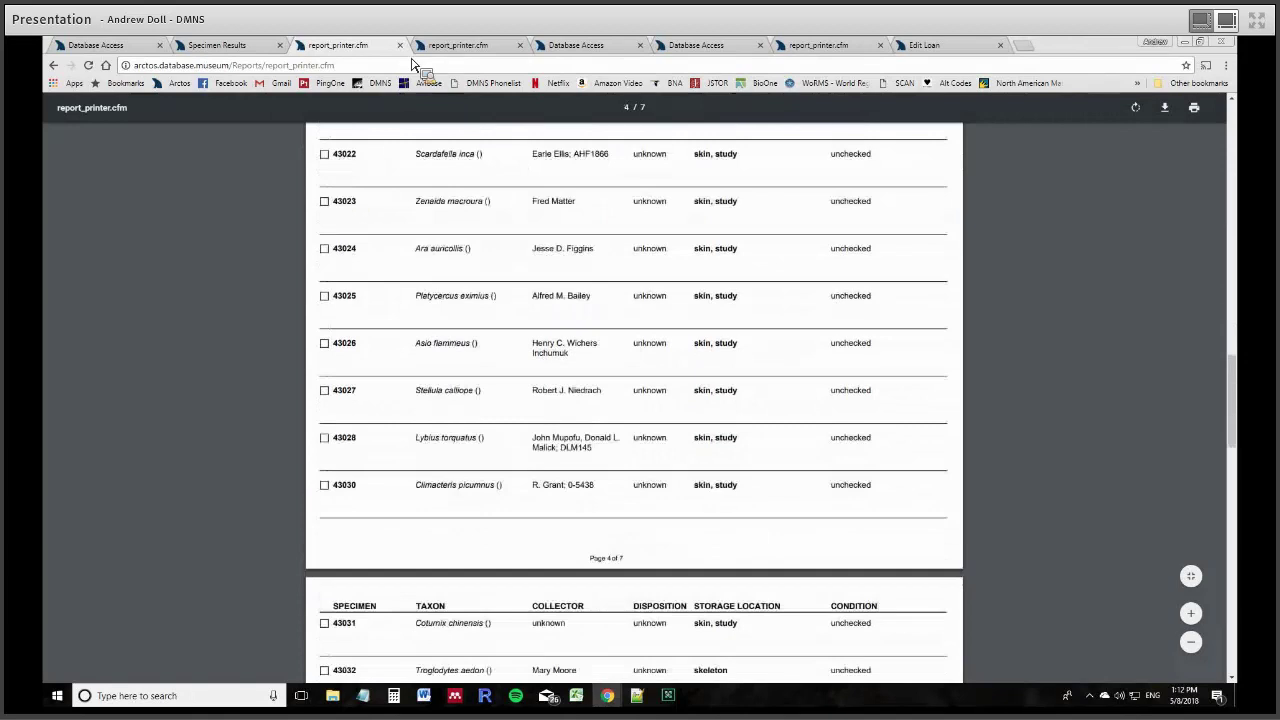
- Return to the report selection, print the MVZ_Ledger report for the specimens and look through its first two pages
left_click(233, 45)
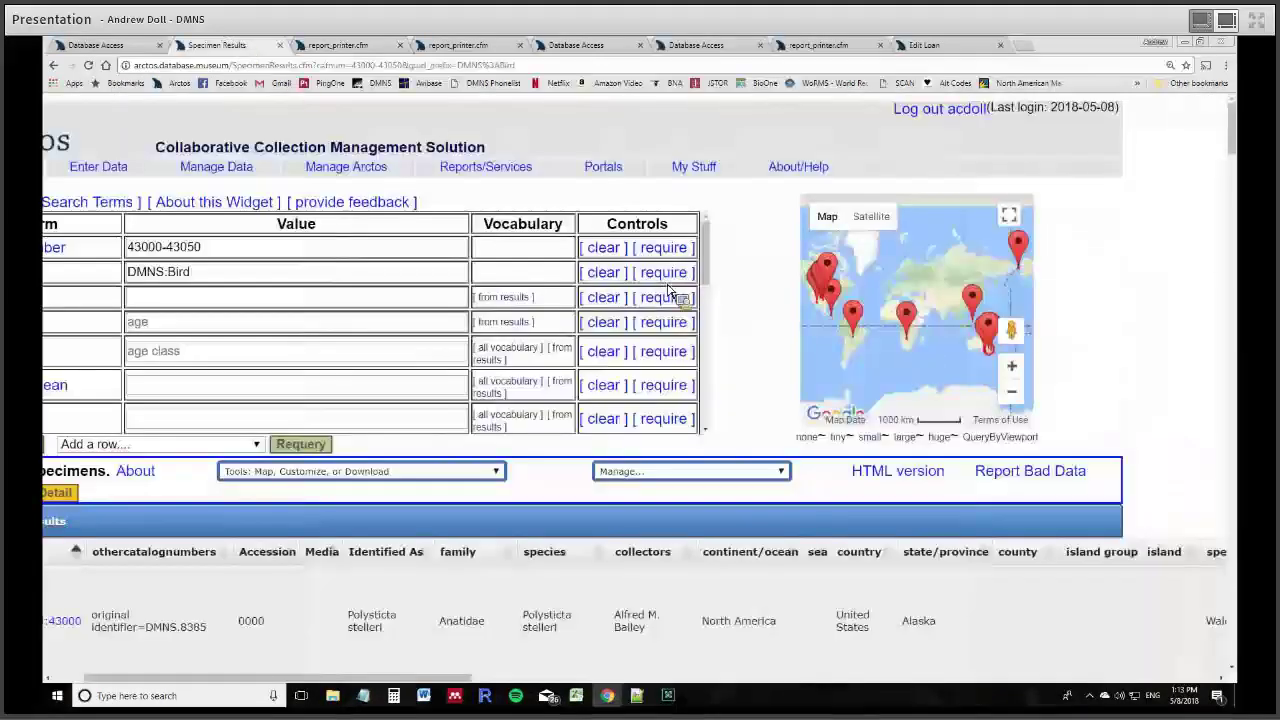
left_click(356, 47)
left_click(53, 66)
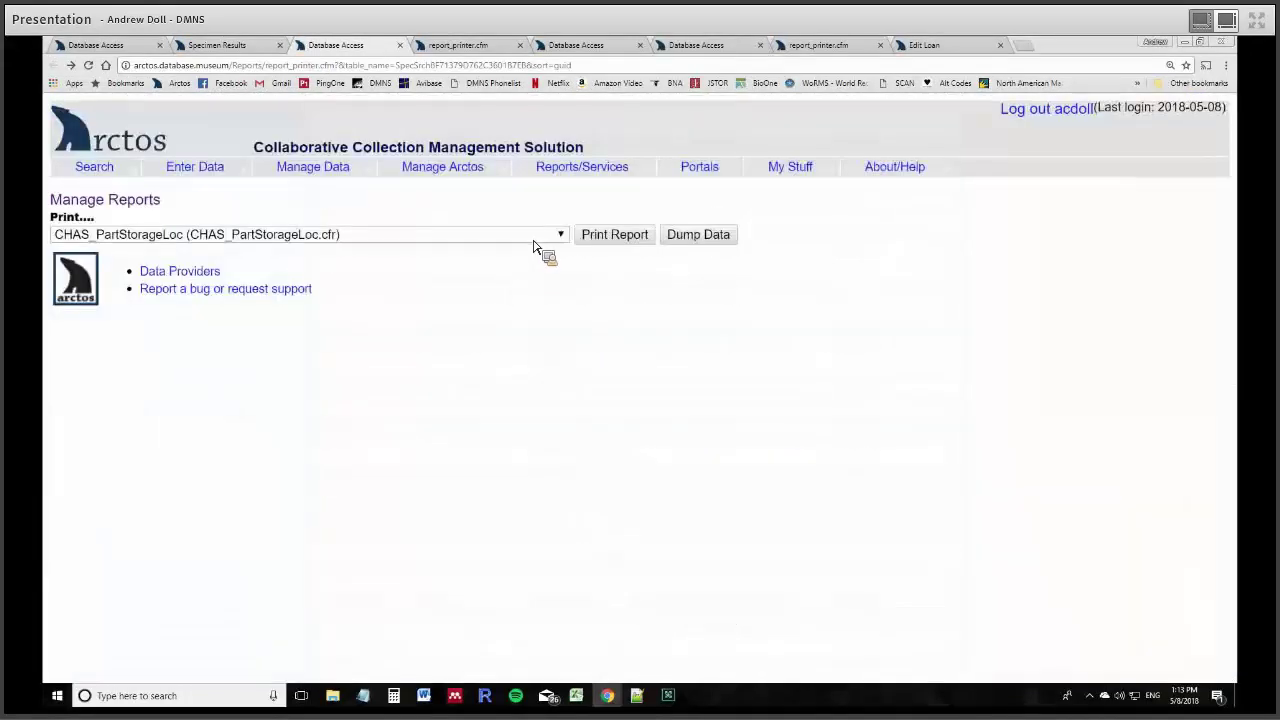
left_click(533, 240)
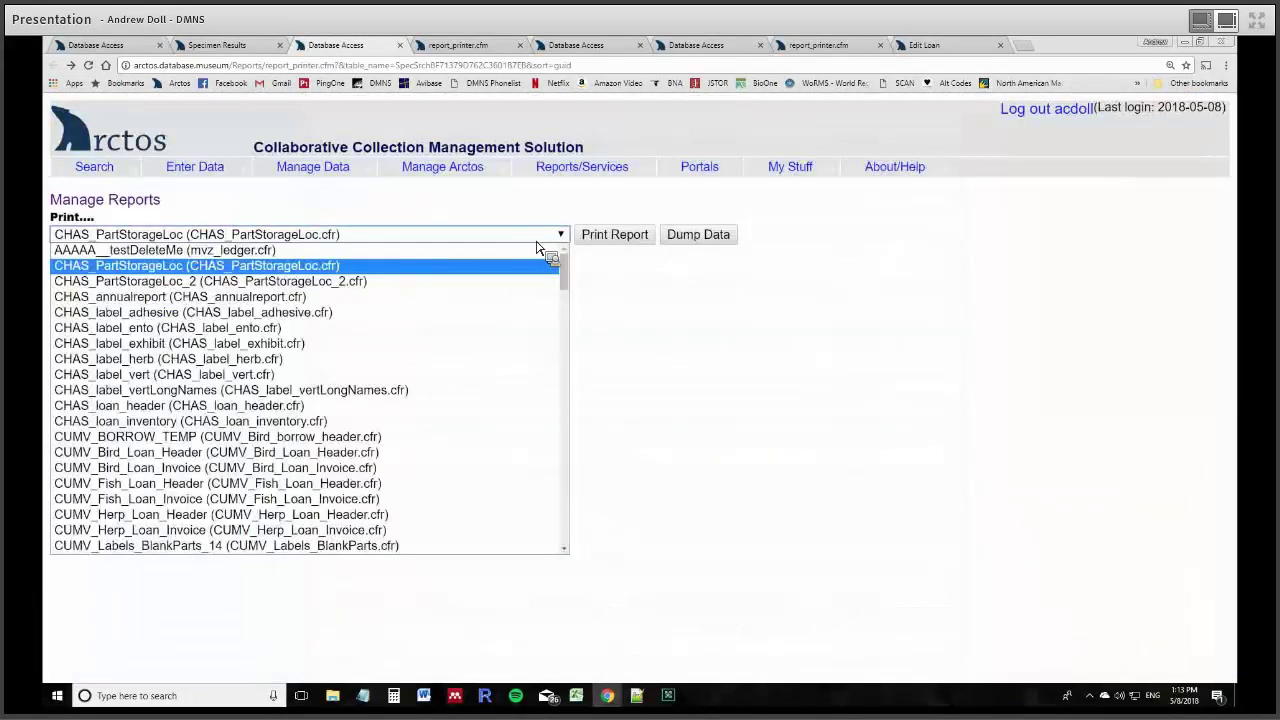
left_click_drag(565, 276, 525, 410)
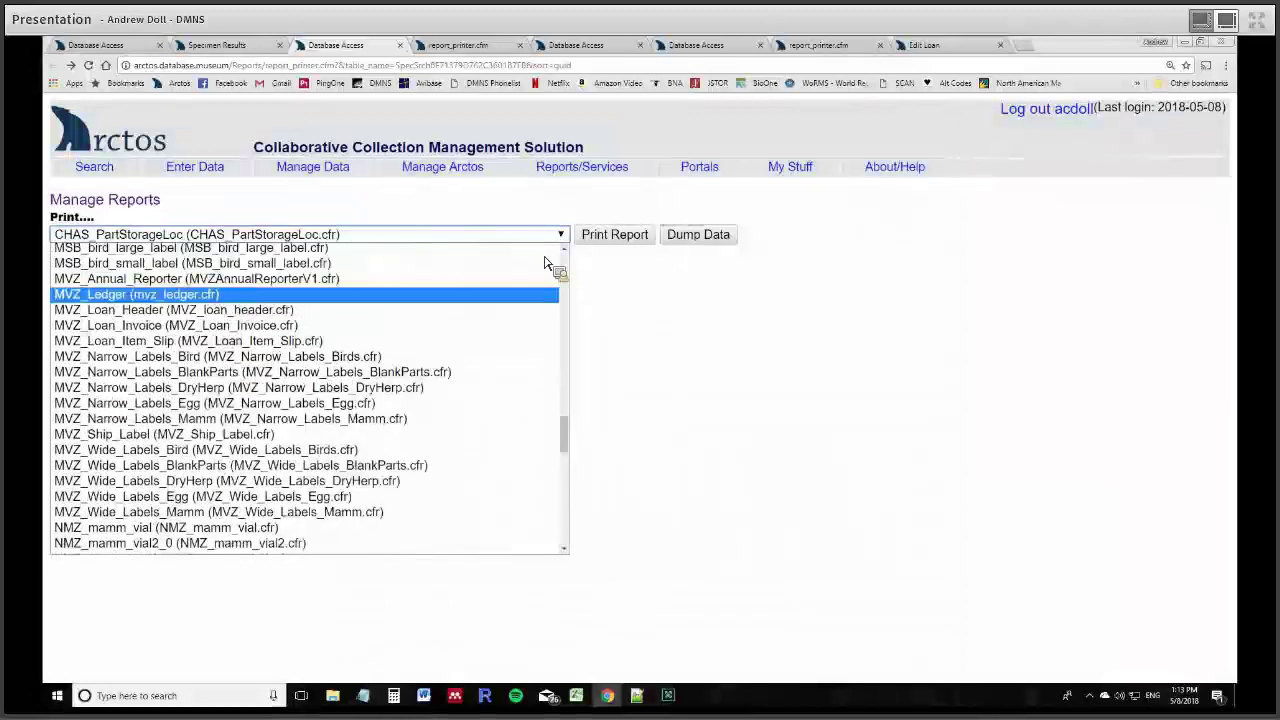
left_click(548, 262)
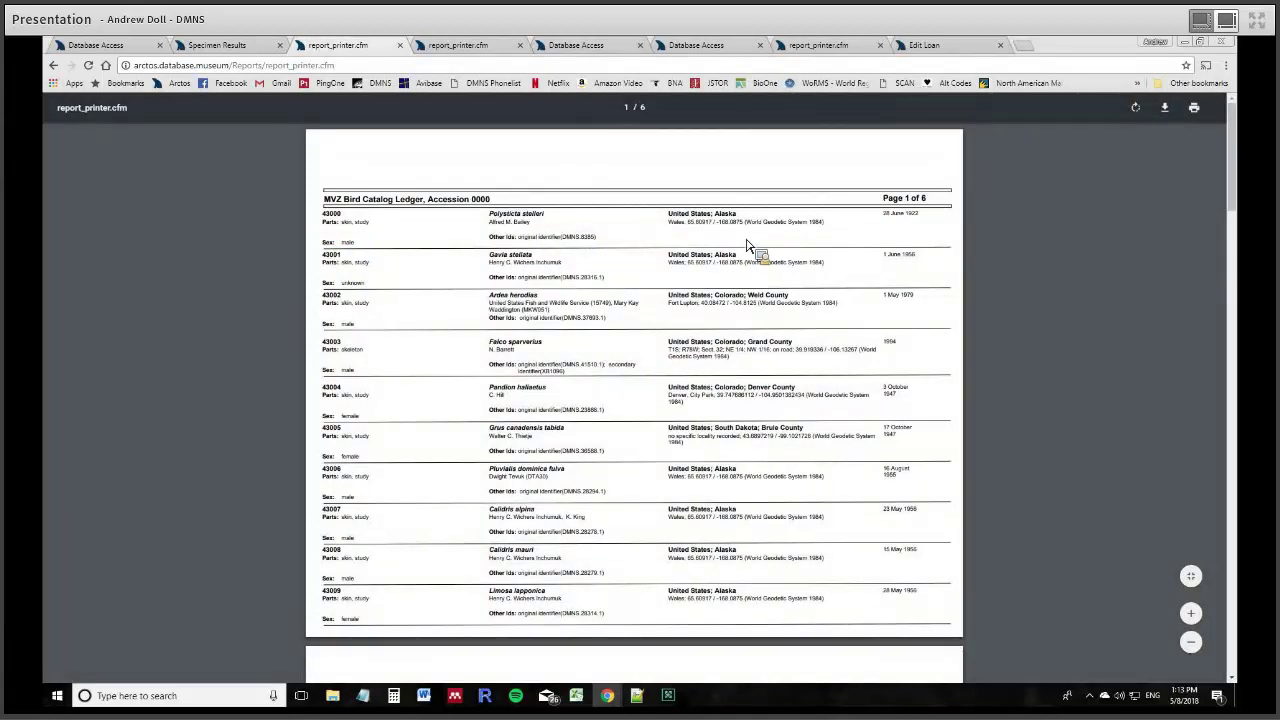
scroll(708, 218, "down", 3)
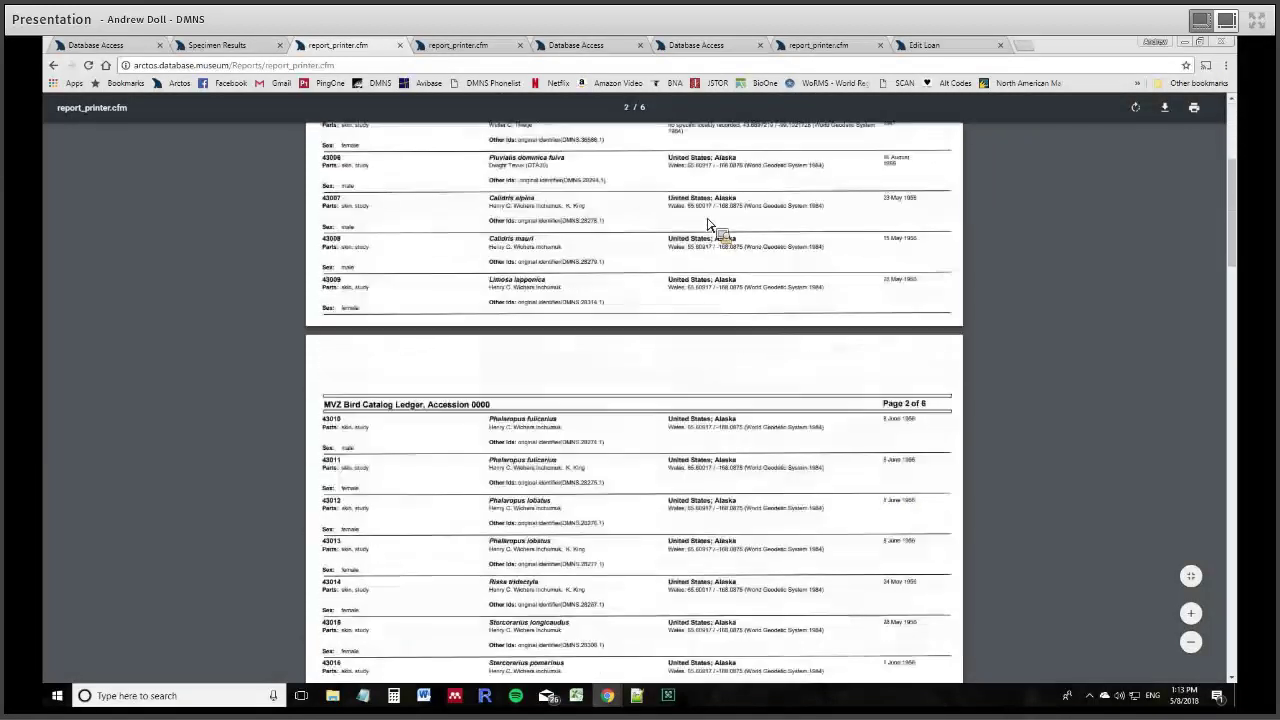
scroll(708, 228, "down", 2)
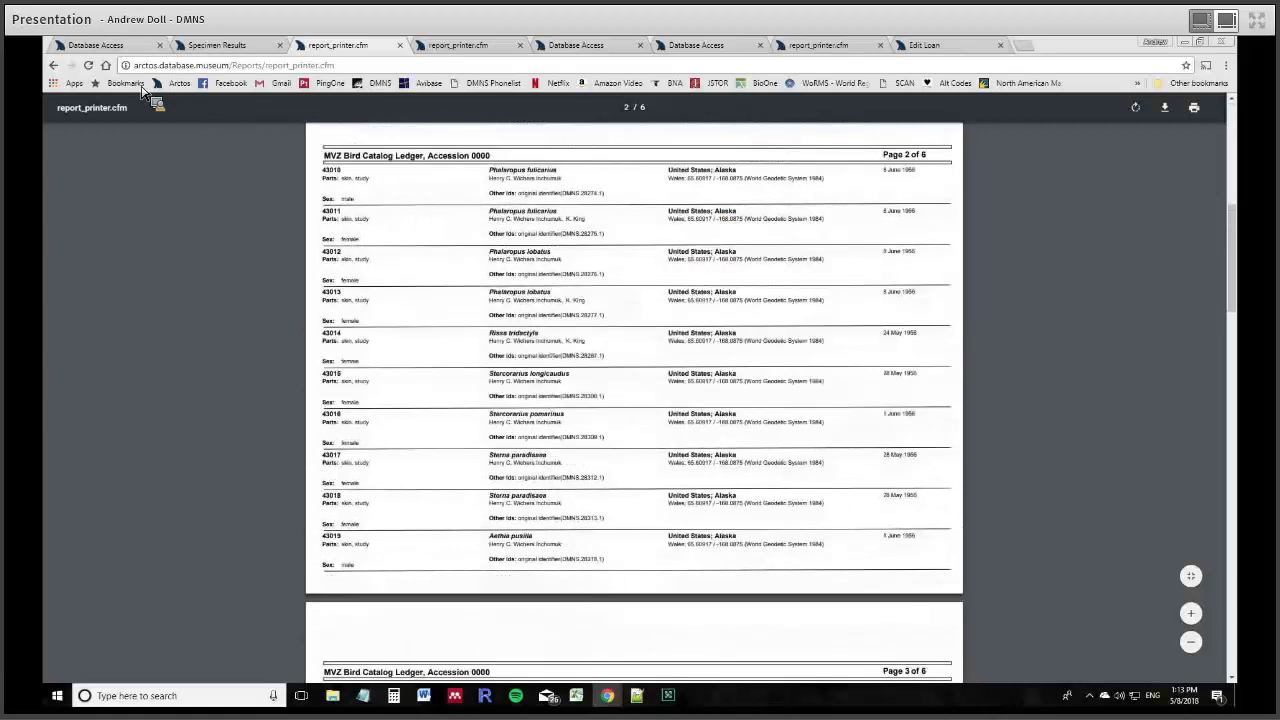
- Return from the ledger report to the report selection and try to print the DMNS_mamm_catalog report
left_click(53, 67)
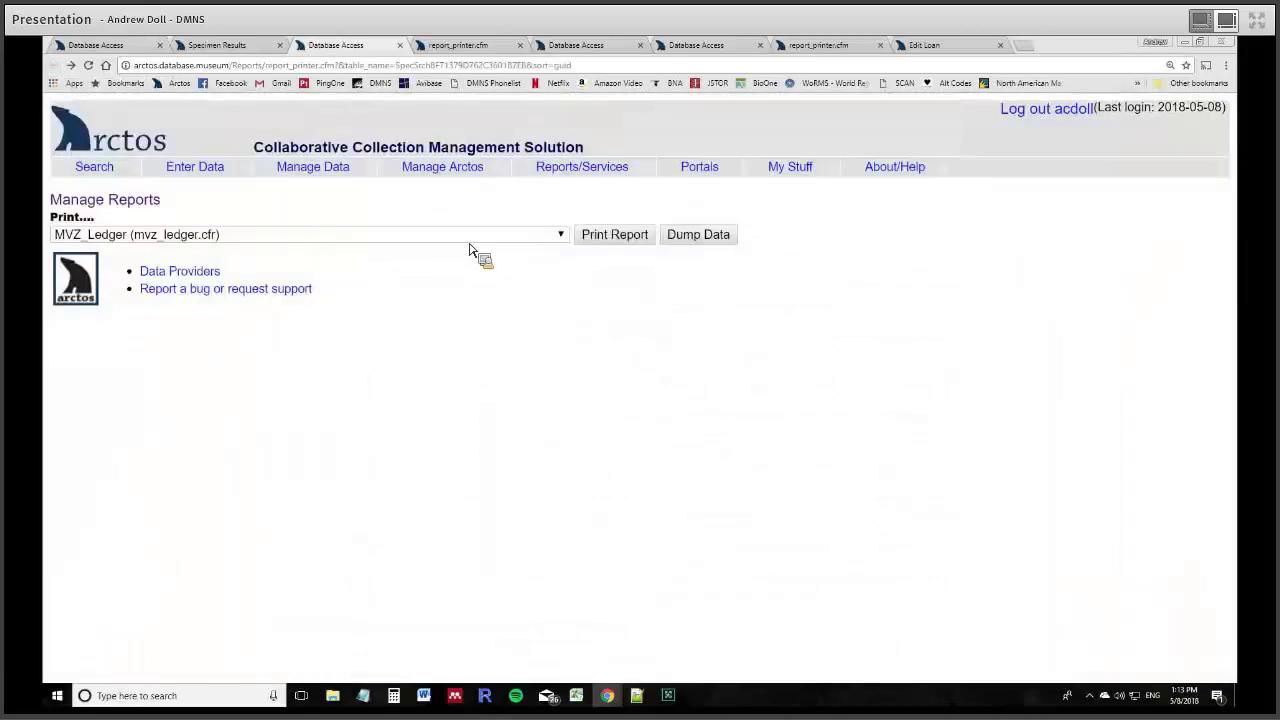
left_click(467, 240)
scroll(570, 352, "up", 5)
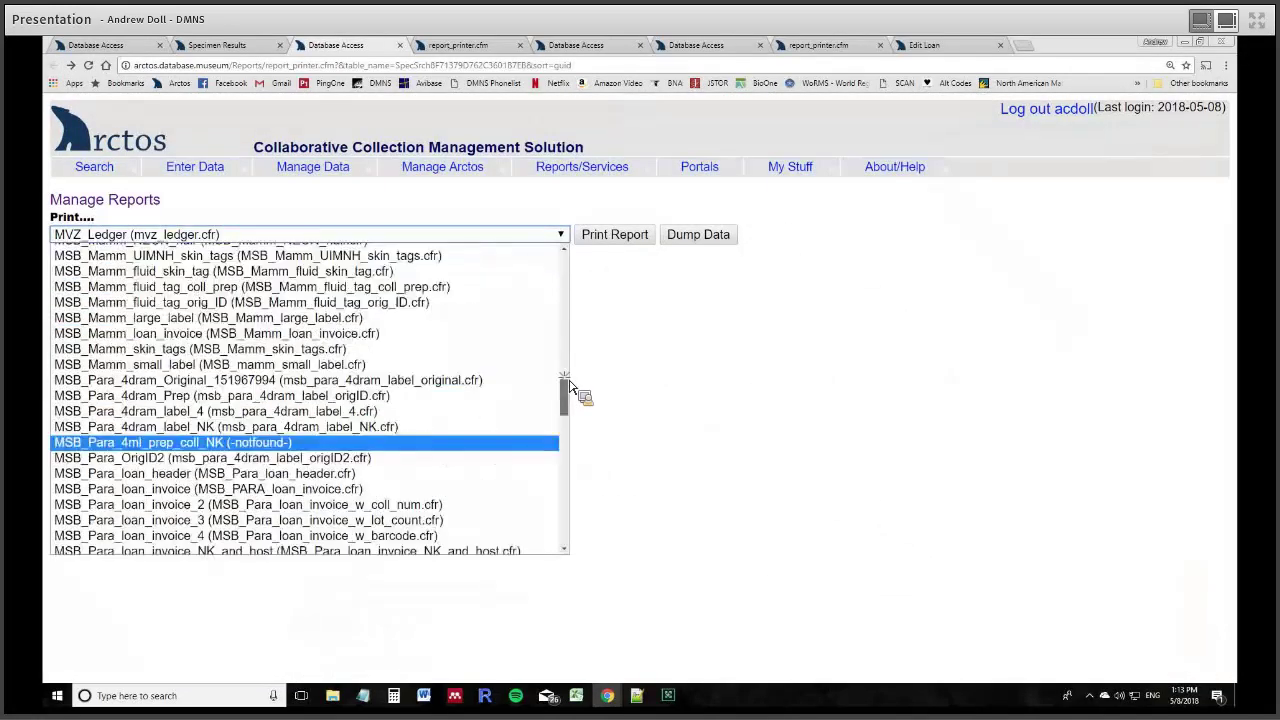
scroll(570, 352, "up", 2)
scroll(570, 345, "up", 2)
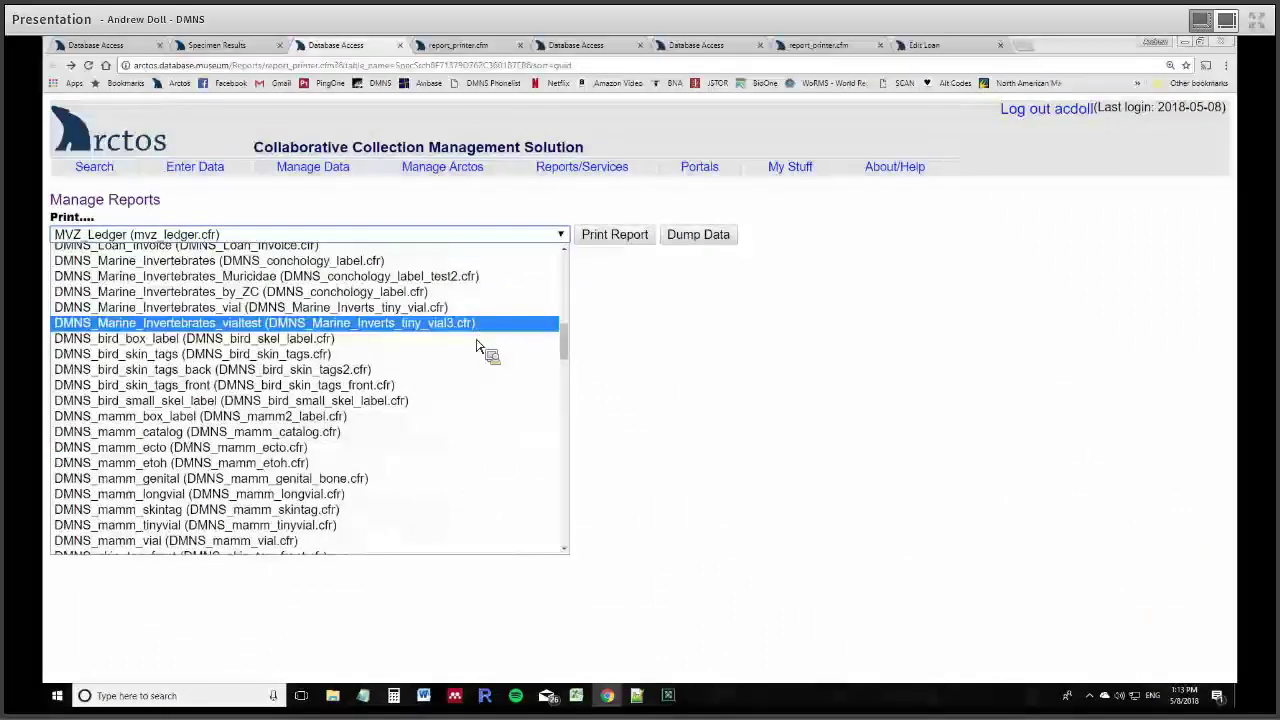
left_click(470, 446)
left_click(635, 238)
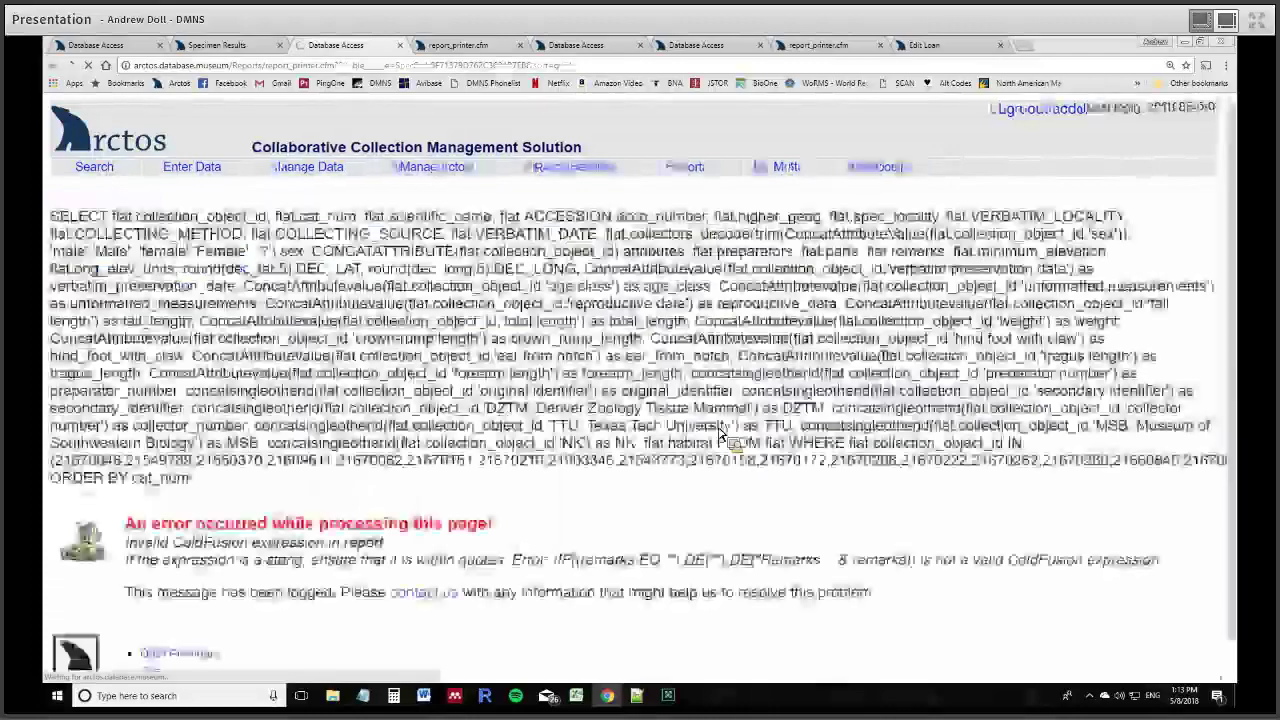
- Go back to the report selection and print the DMNS_Bird_Catalog report for the specimens
left_click(55, 66)
left_click(347, 242)
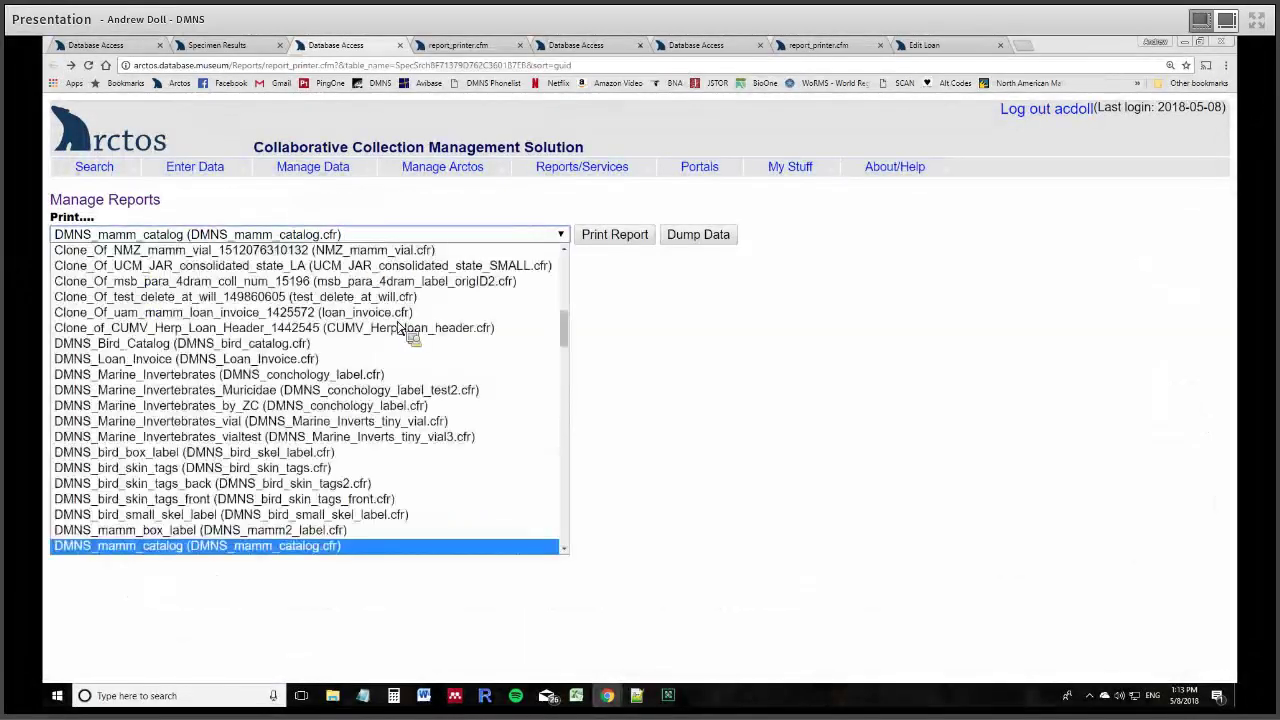
left_click(715, 248)
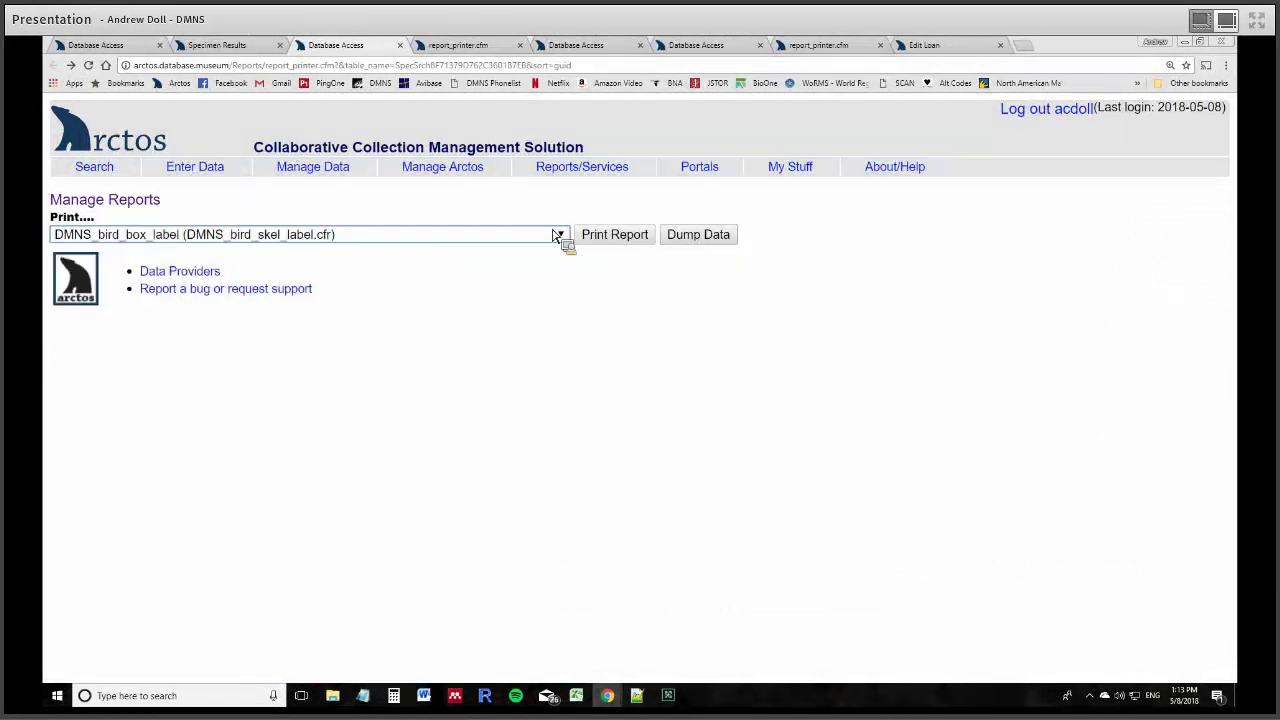
left_click(475, 234)
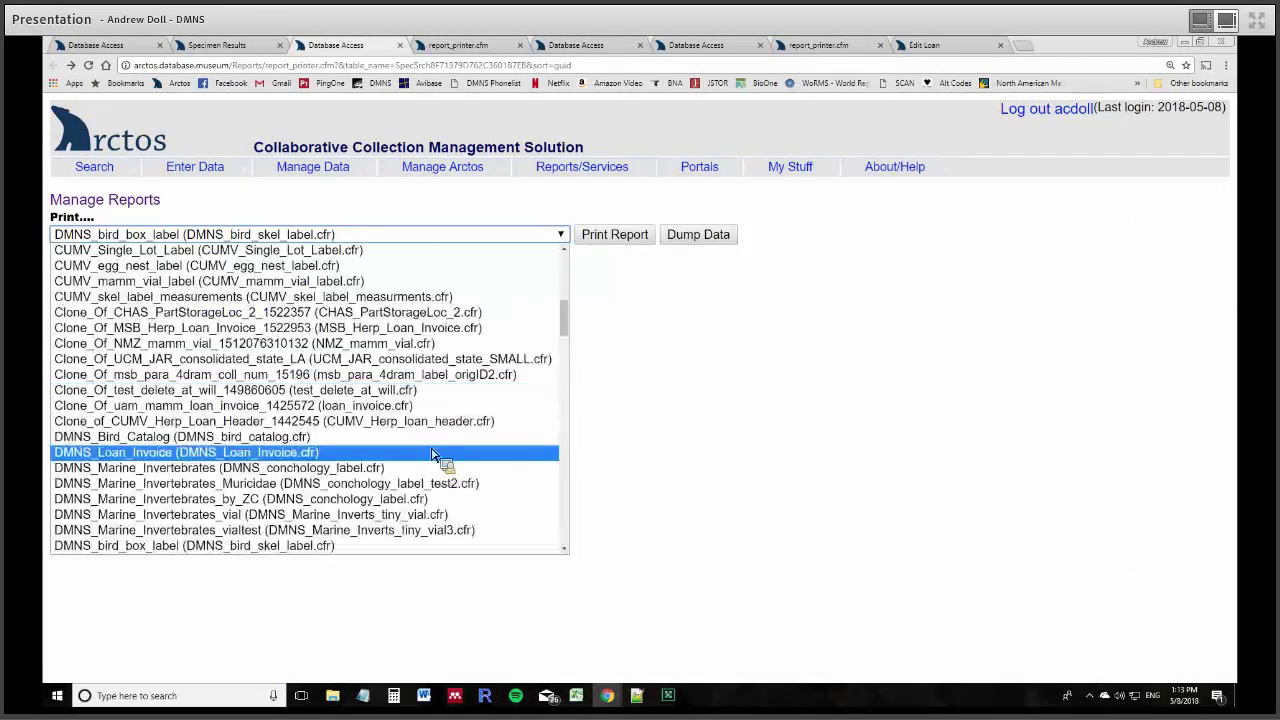
left_click(623, 251)
left_click(620, 241)
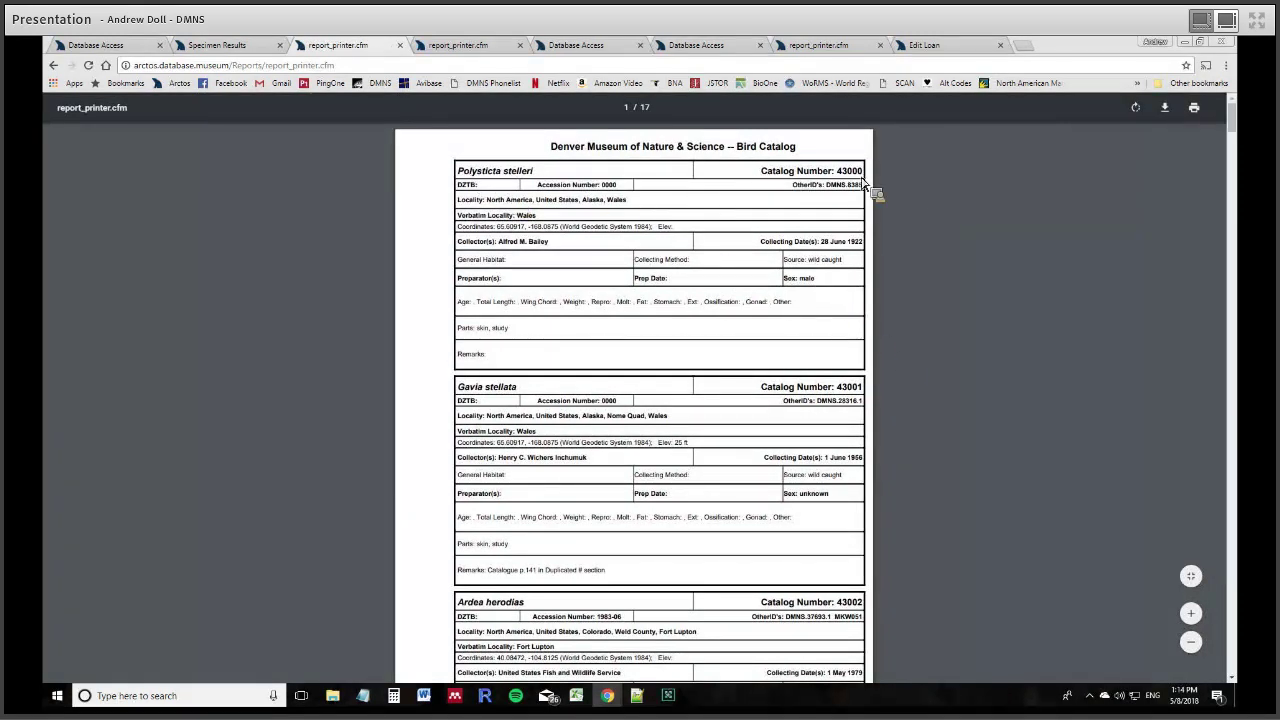
- Examine the bird catalog report's entries through the start of page 2, including the measurement fields of specimens 43000 and 43002
left_click_drag(460, 302, 563, 341)
scroll(745, 308, "down", 1)
scroll(700, 365, "down", 3)
scroll(780, 372, "down", 1)
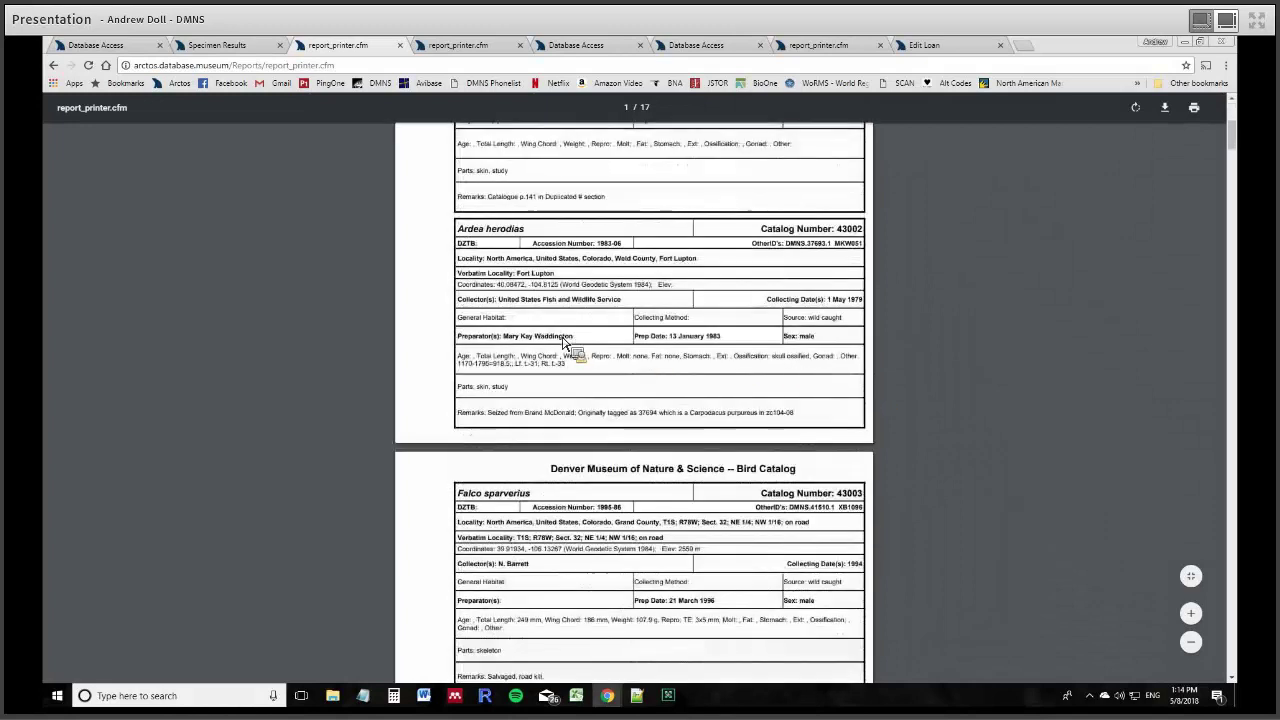
left_click_drag(462, 354, 250, 50)
- Return to the DMNS:Bird specimen results and open the Print Any Report page for them
left_click(661, 371)
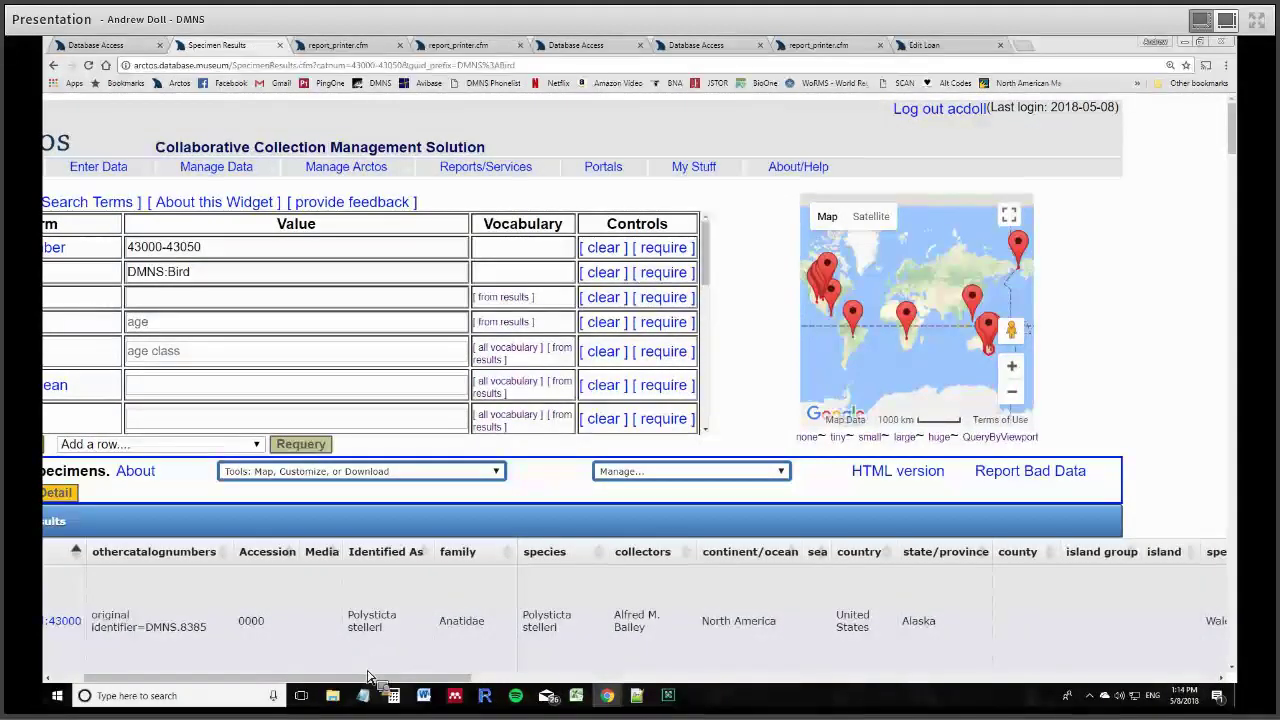
left_click_drag(368, 684, 271, 663)
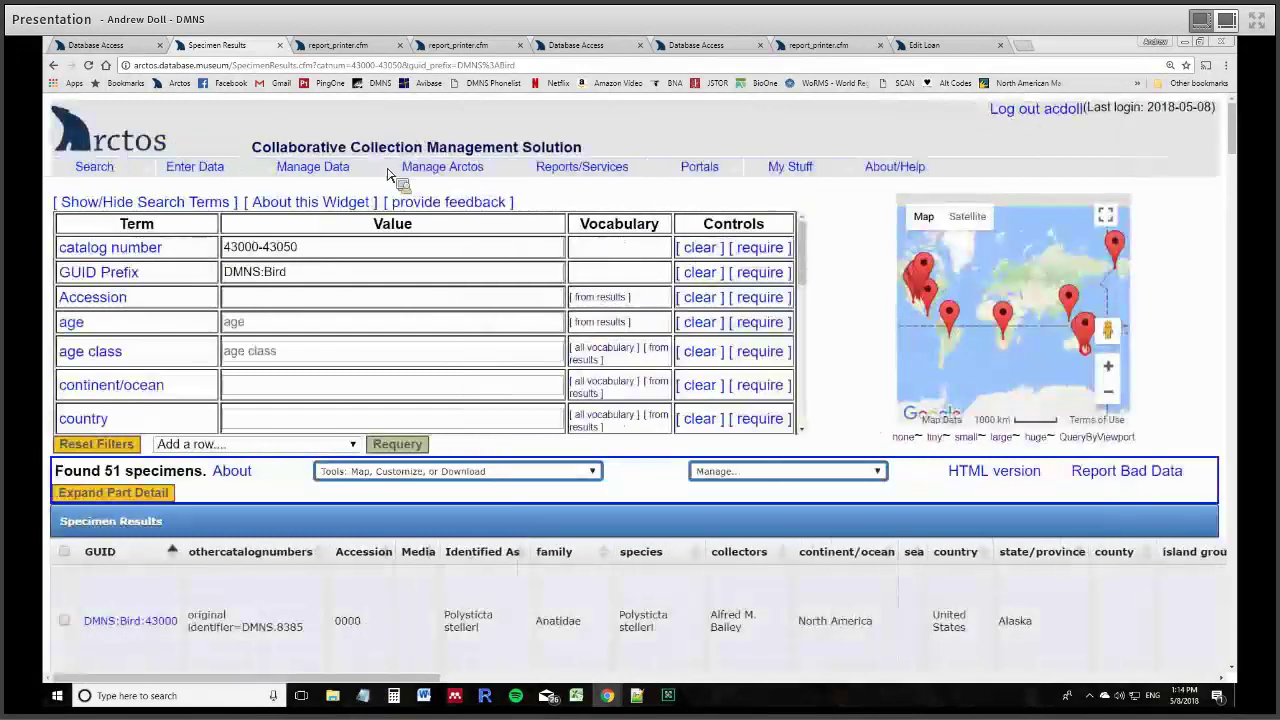
left_click(815, 481)
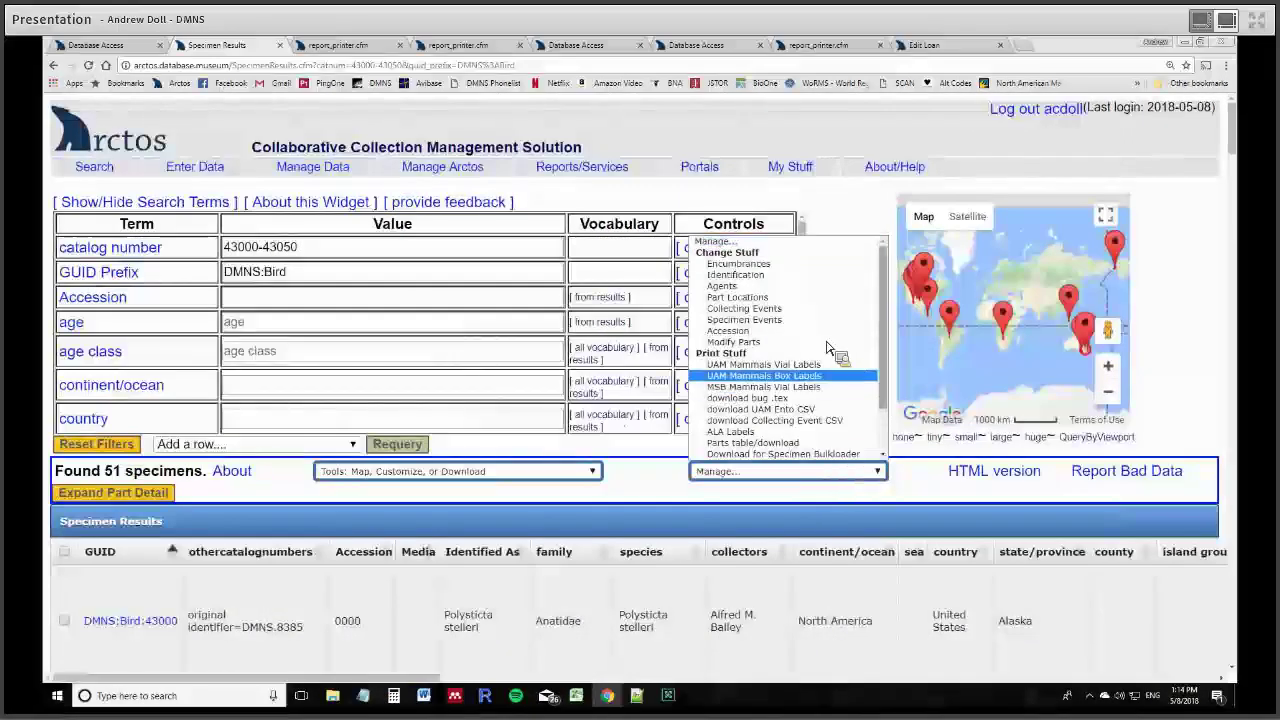
scroll(875, 362, "down", 2)
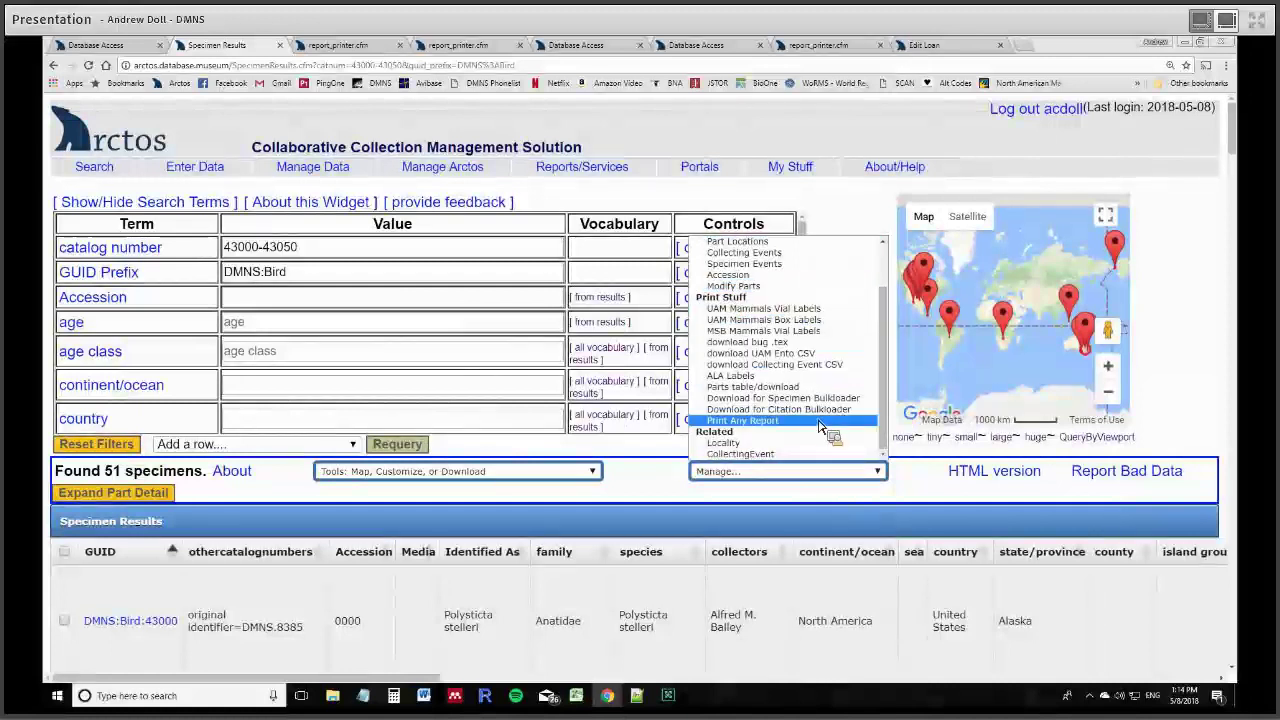
left_click(819, 423)
- Print the DMNS_mamm_box_label report, which uses DMNS_mamm2_label.cfr, for the bird specimens
left_click(482, 238)
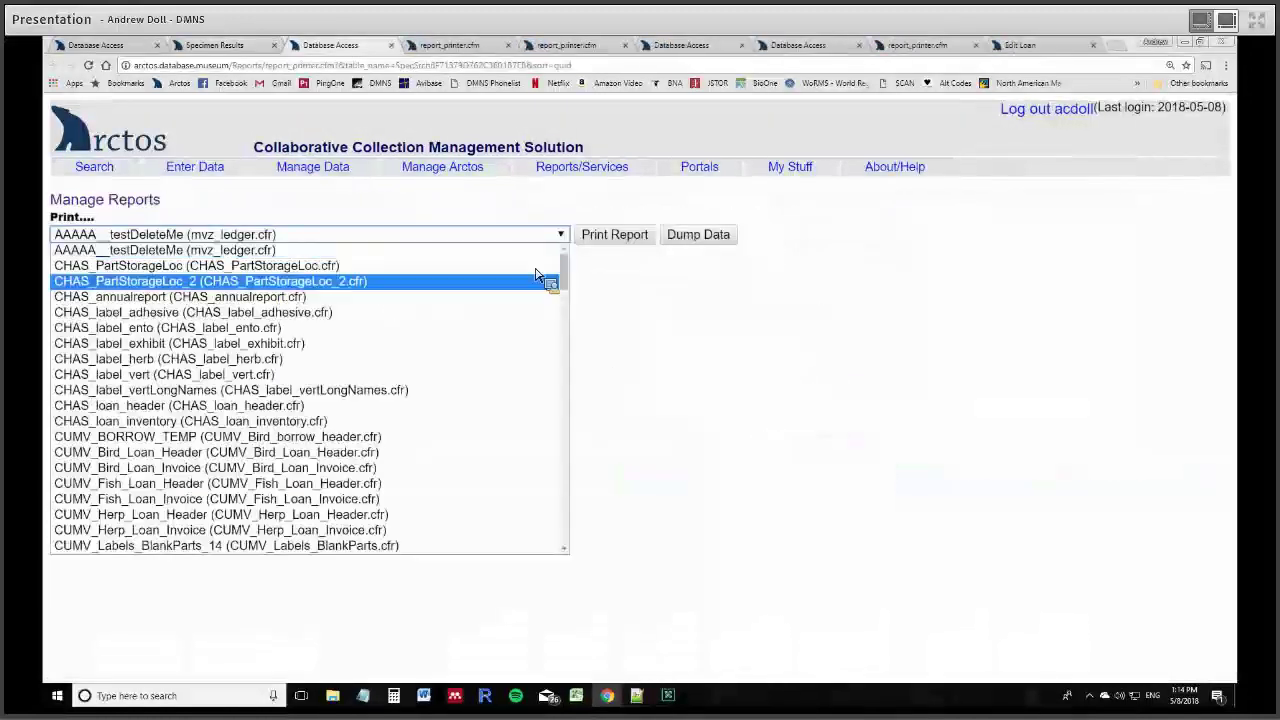
left_click_drag(569, 287, 572, 363)
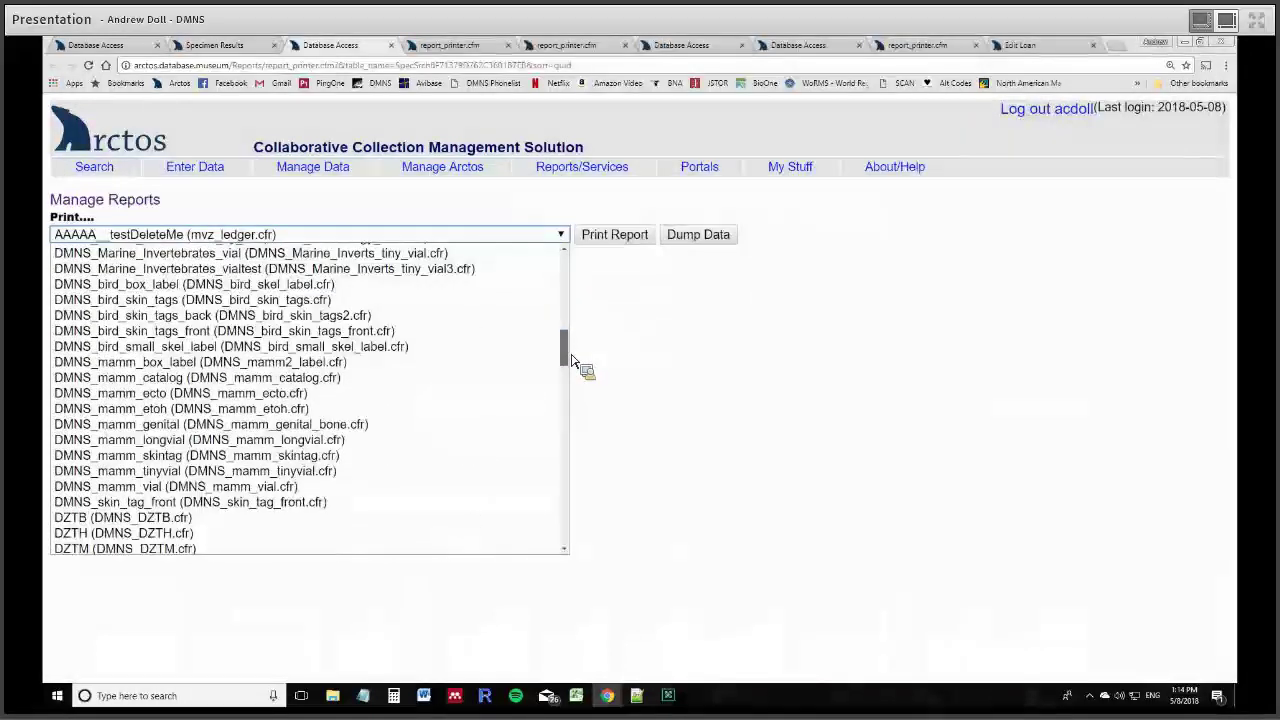
left_click(437, 364)
left_click(610, 240)
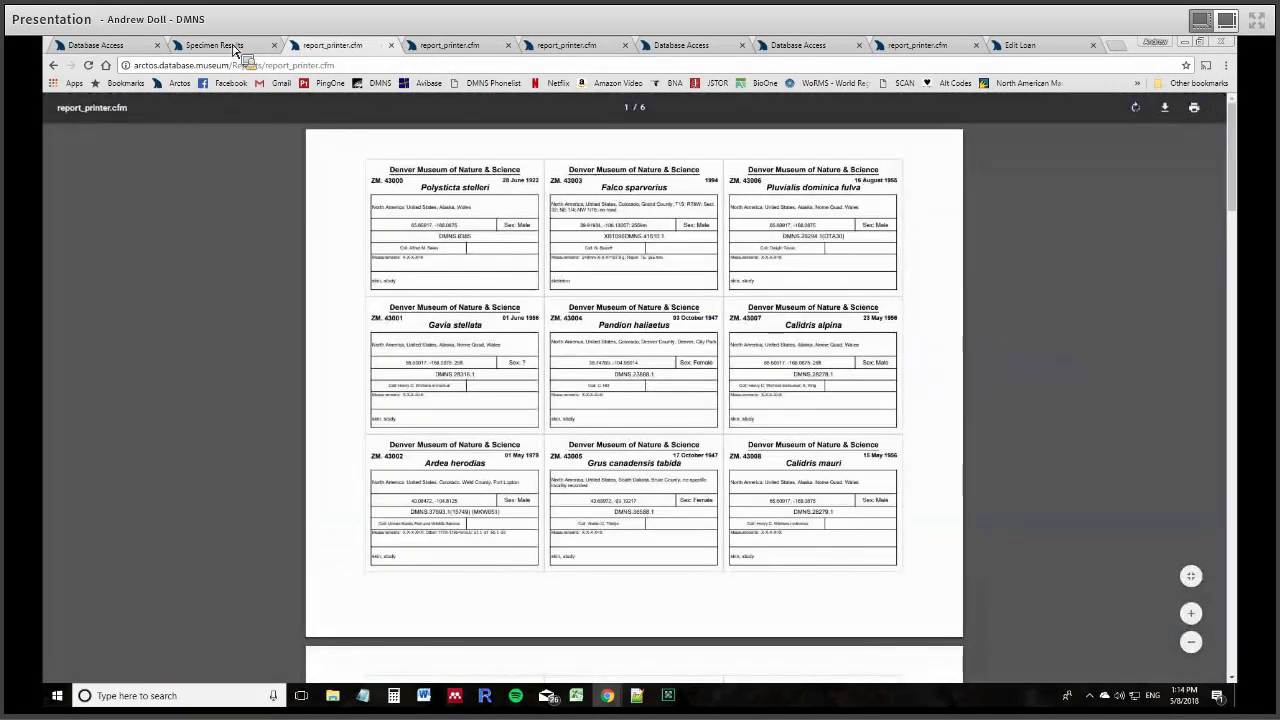
- Return to the specimen results and open the Reporter page for managing report templates and handlers
left_click(238, 47)
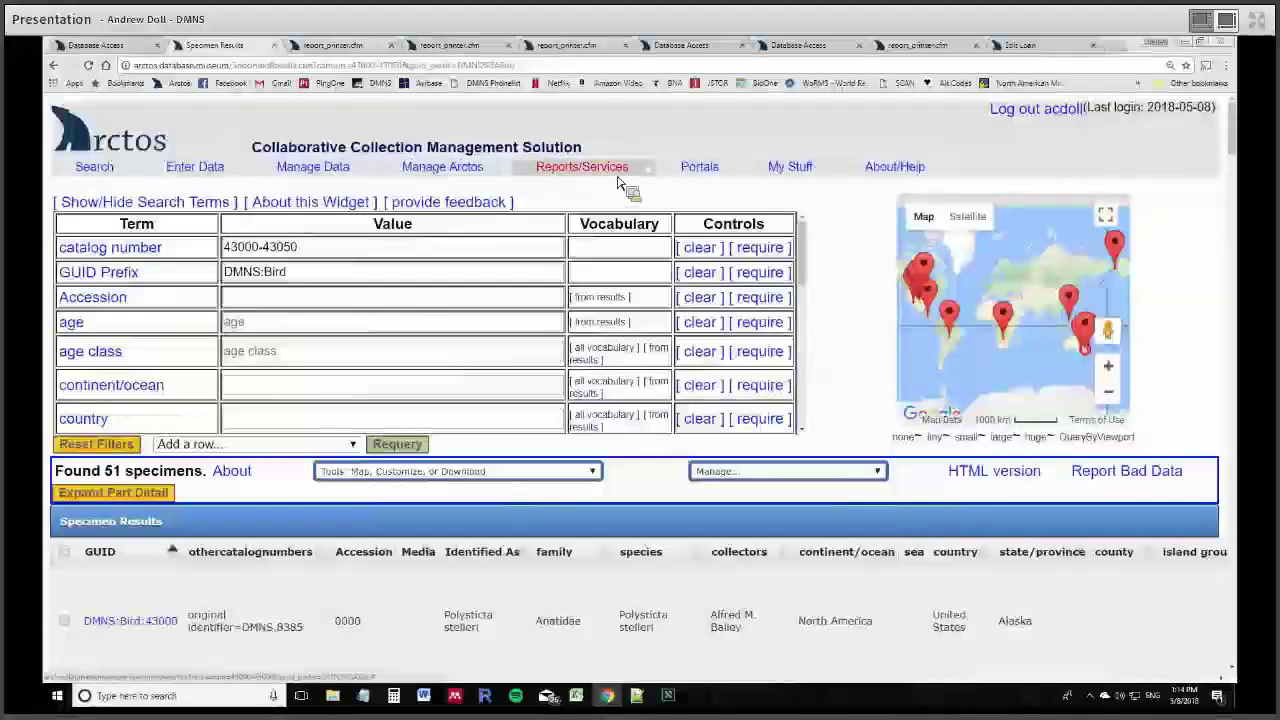
mouse_move(600, 168)
mouse_move(615, 193)
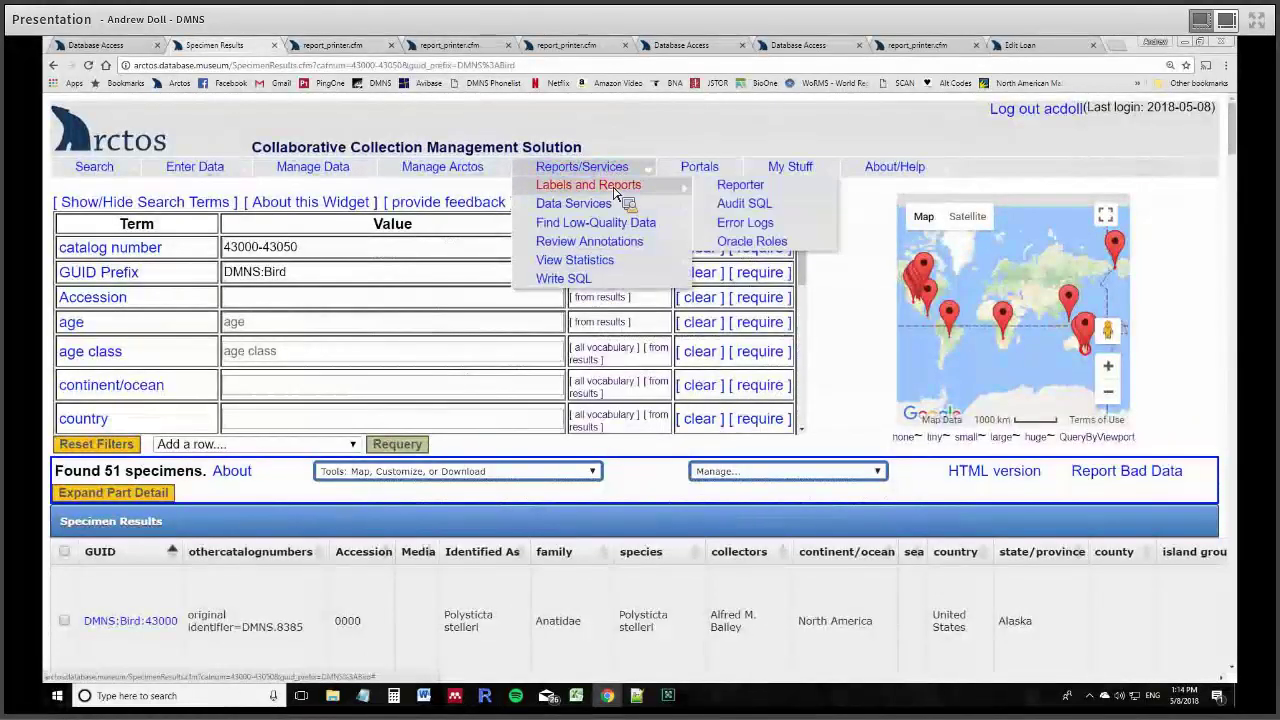
left_click(745, 189)
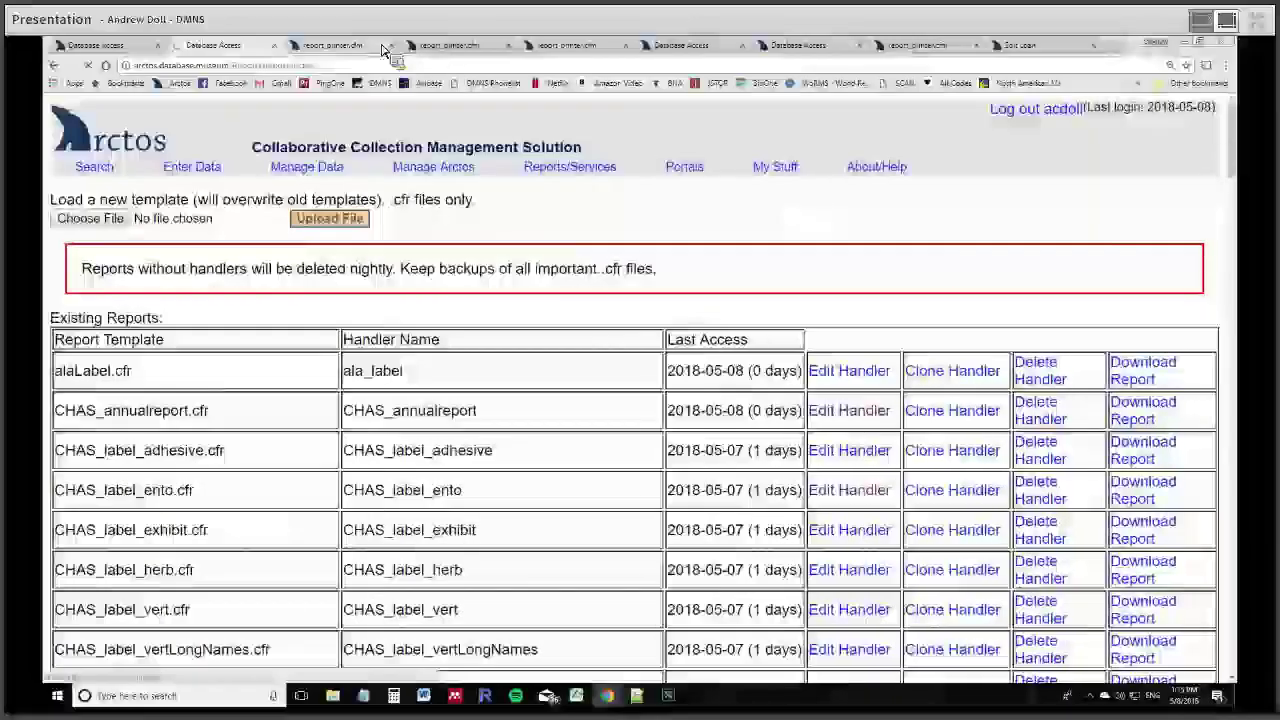
- Close the leftover report and loan pages, keeping the Reporter page open
middle_click(447, 52)
middle_click(447, 52)
middle_click(447, 52)
middle_click(447, 52)
middle_click(447, 52)
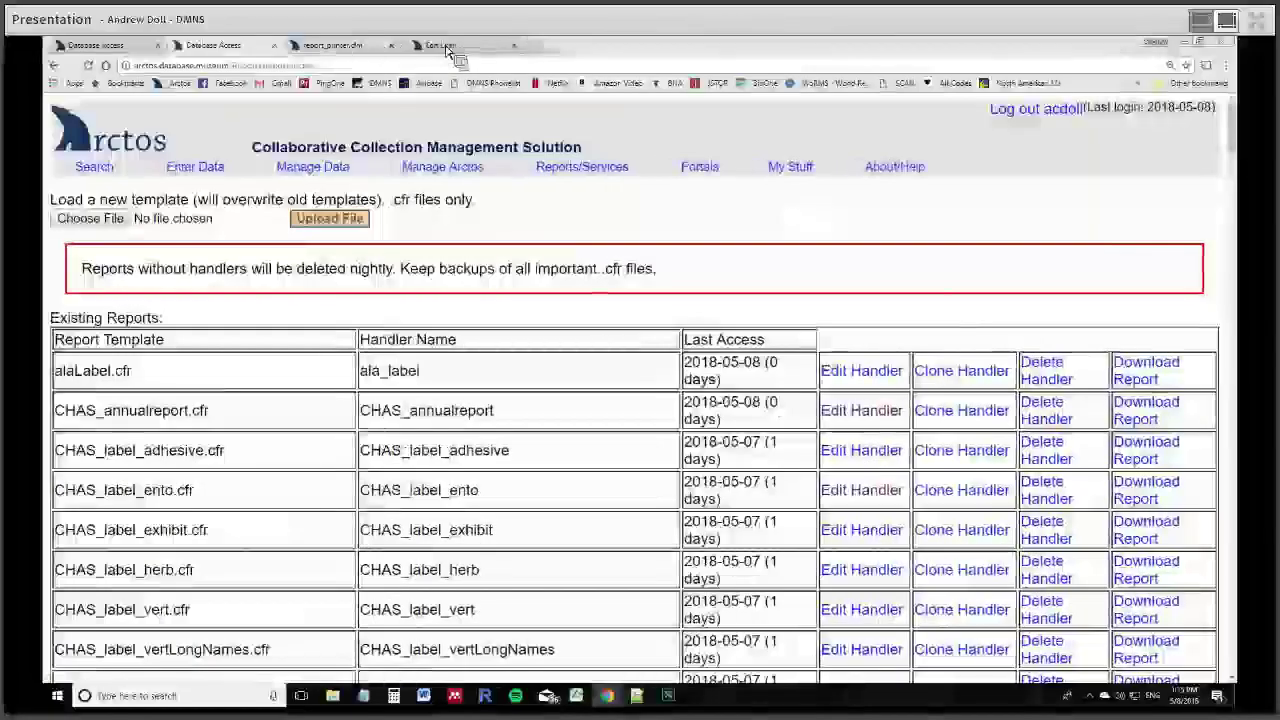
middle_click(447, 52)
middle_click(391, 51)
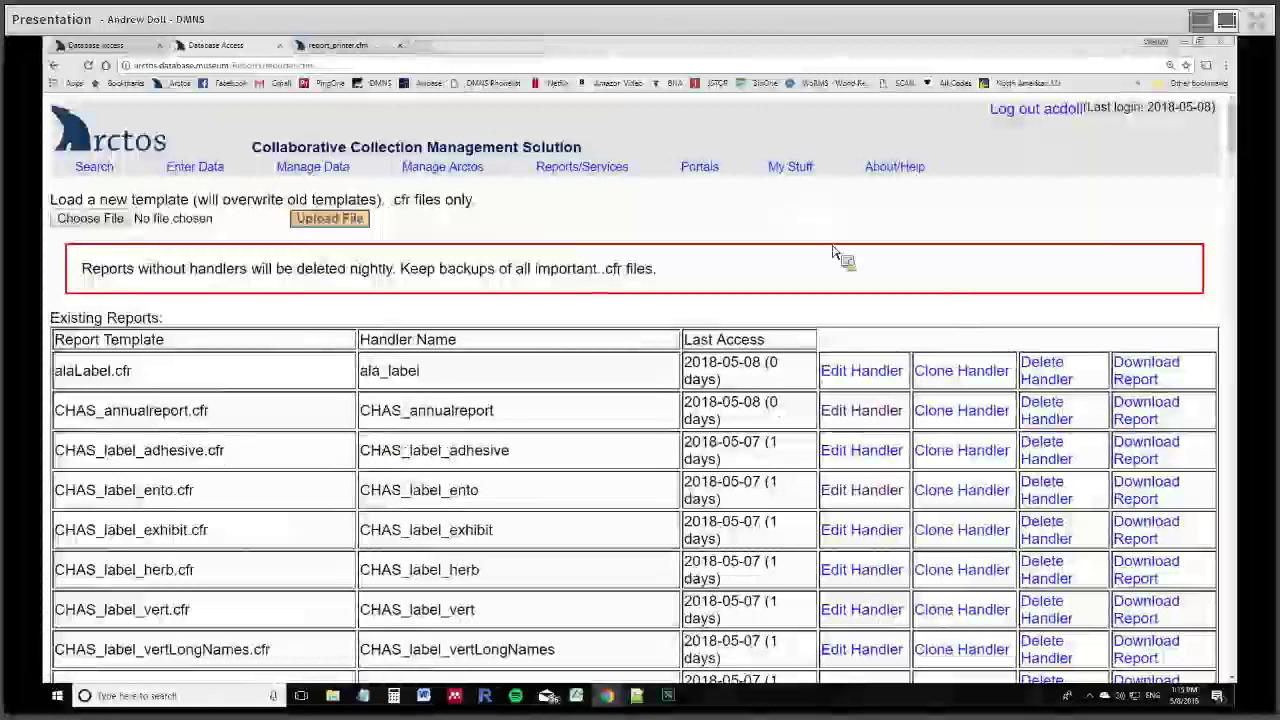
- Look through the DMNS templates and handlers among the existing reports and open the DMNS_mamm_box_label handler
scroll(718, 271, "down", 1)
scroll(694, 237, "down", 10)
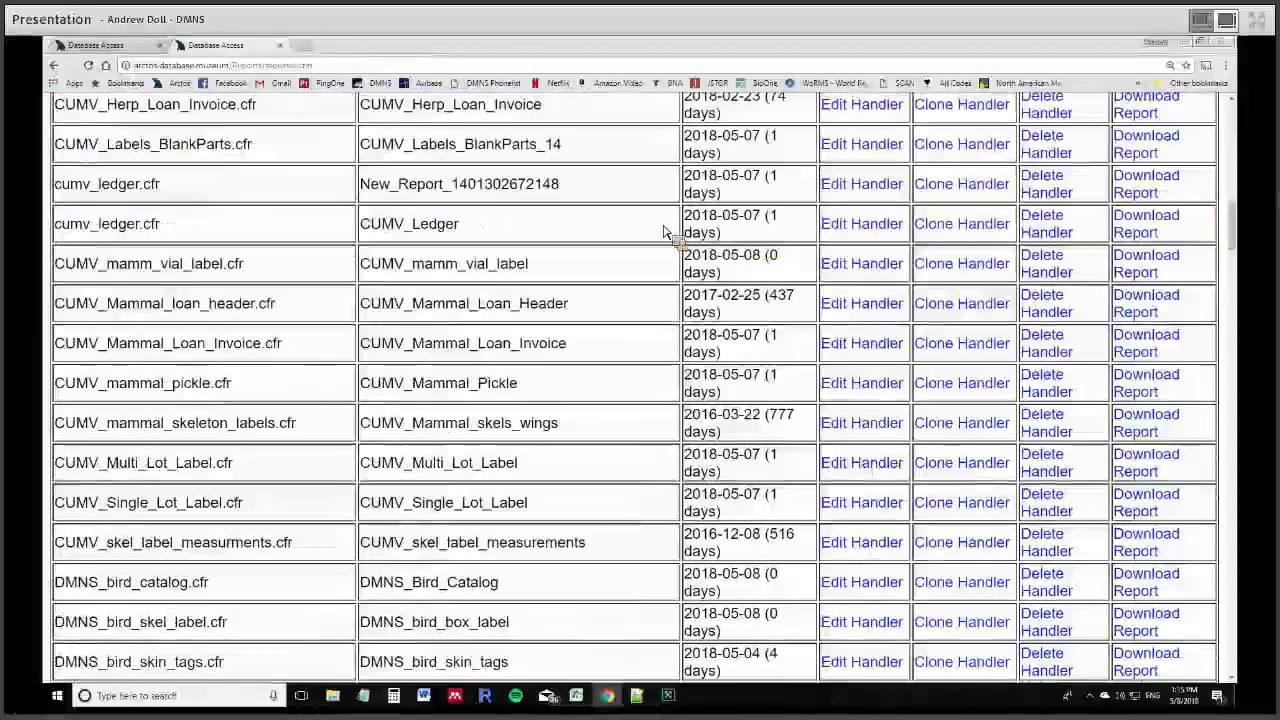
scroll(603, 214, "down", 3)
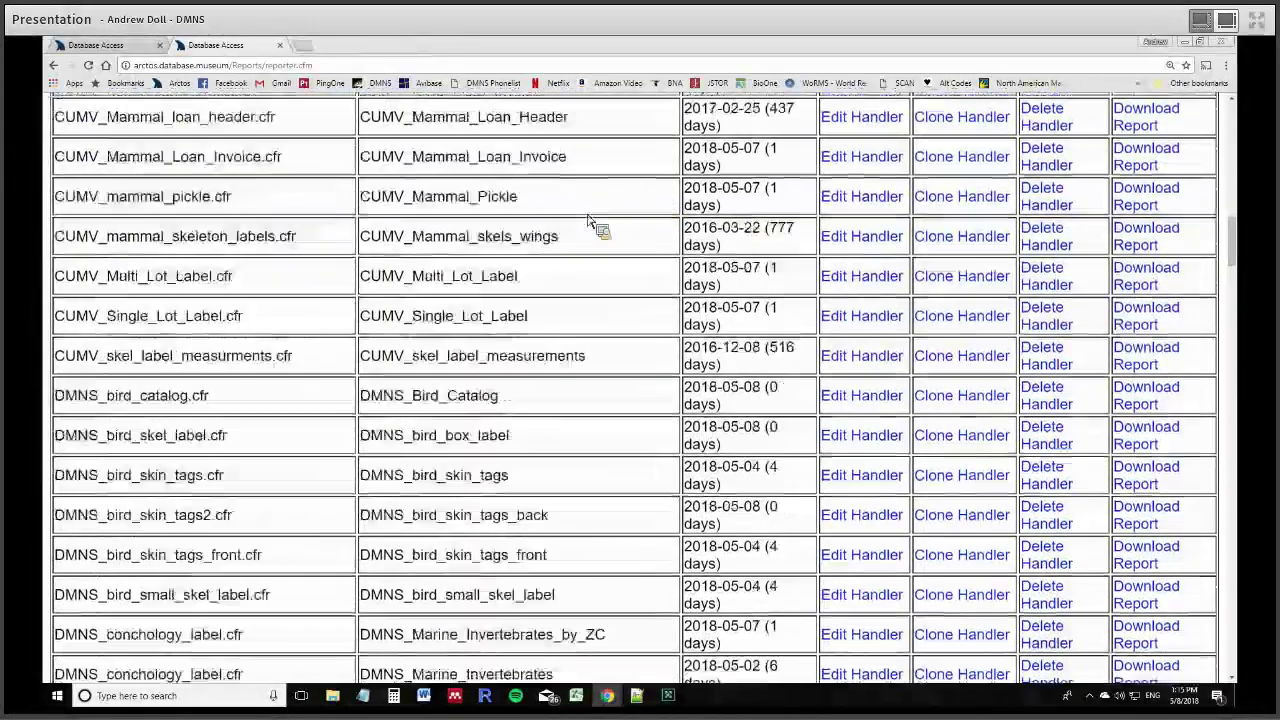
scroll(595, 200, "down", 4)
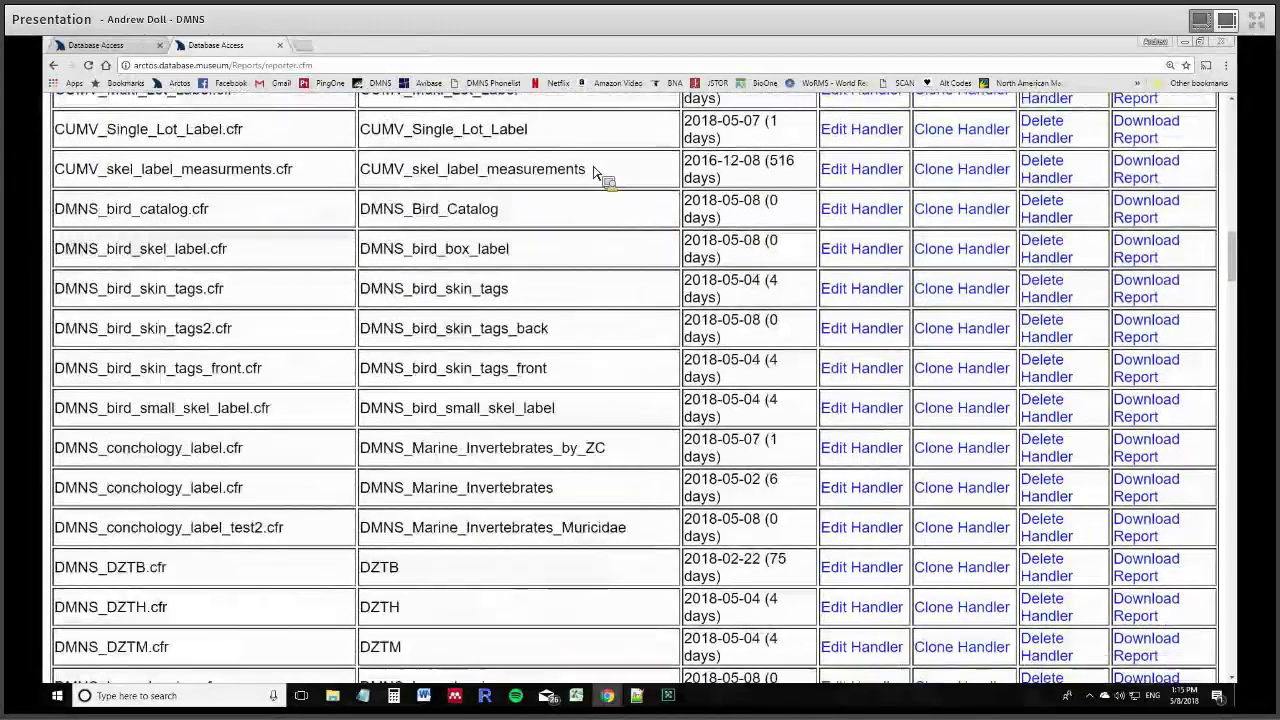
scroll(628, 226, "up", 1)
scroll(620, 222, "down", 2)
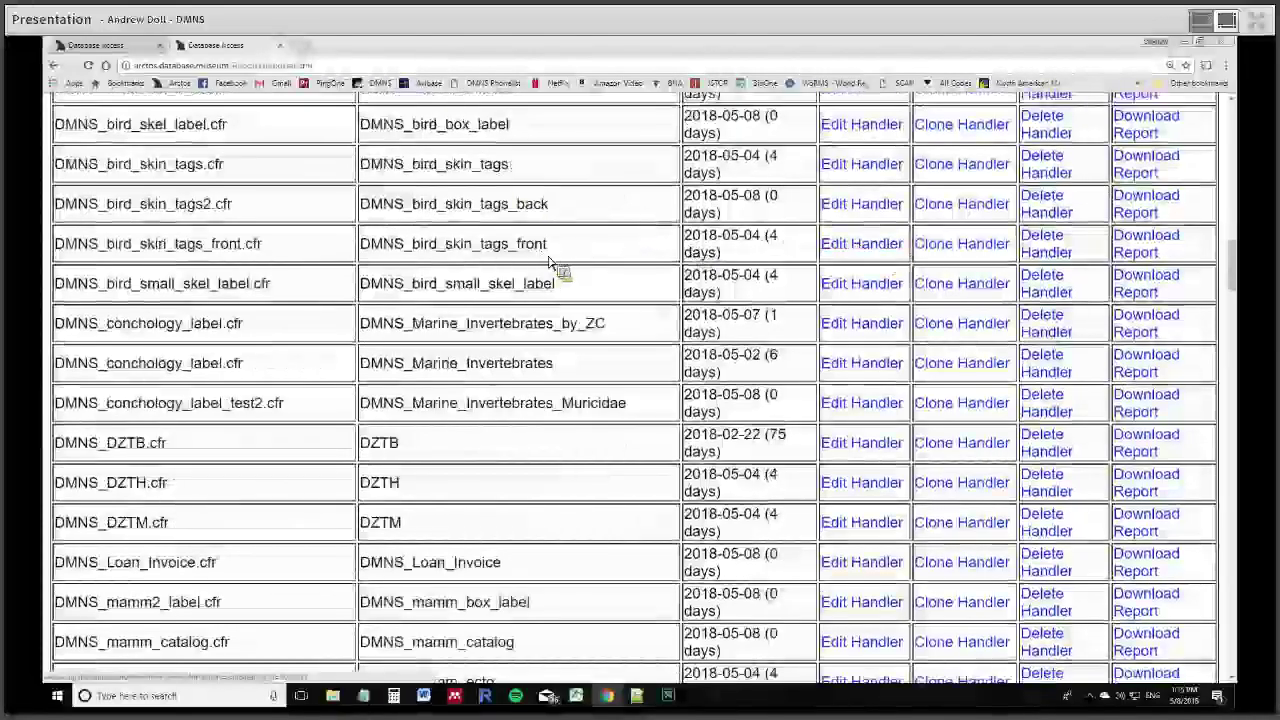
scroll(554, 263, "down", 3)
scroll(550, 263, "up", 1)
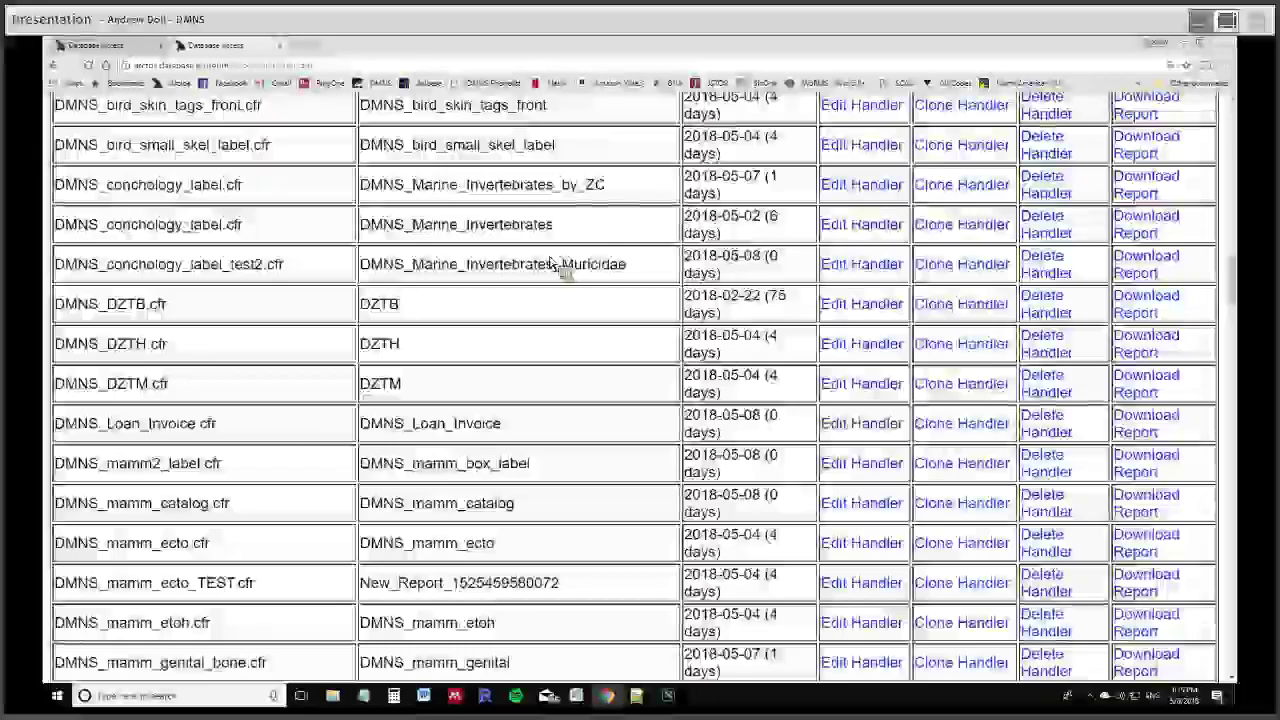
scroll(550, 263, "up", 3)
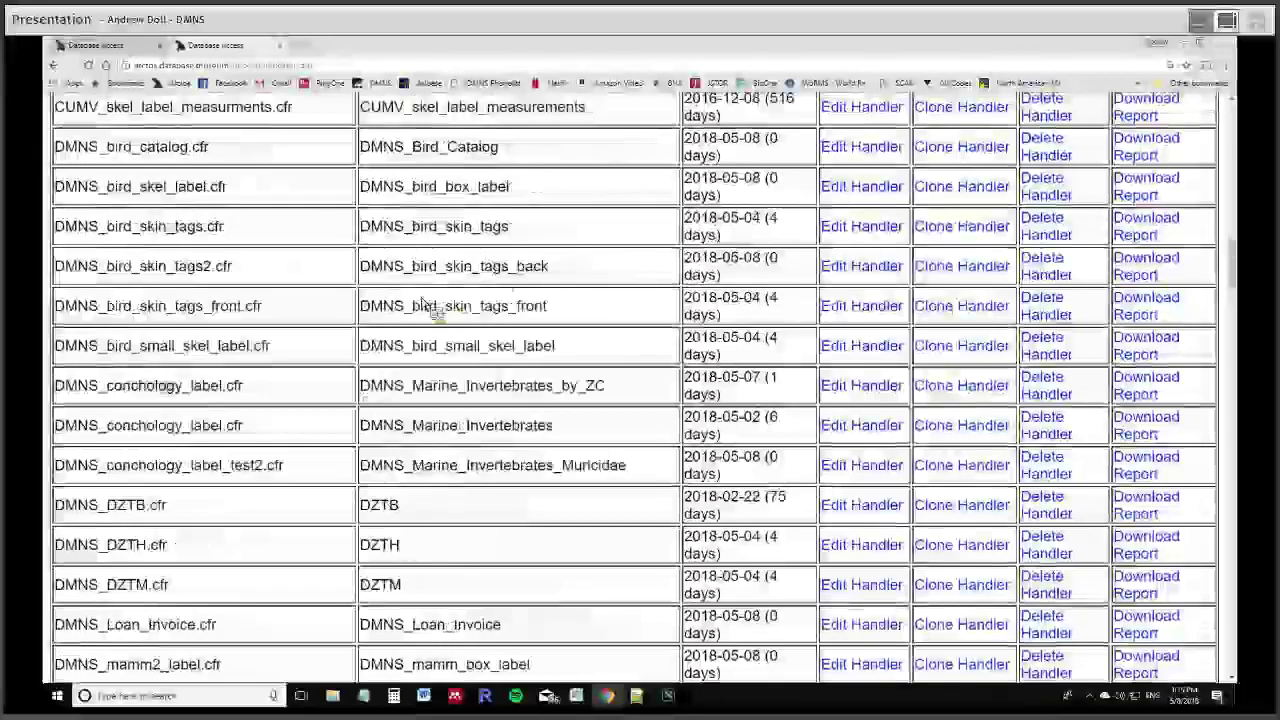
scroll(530, 320, "down", 1)
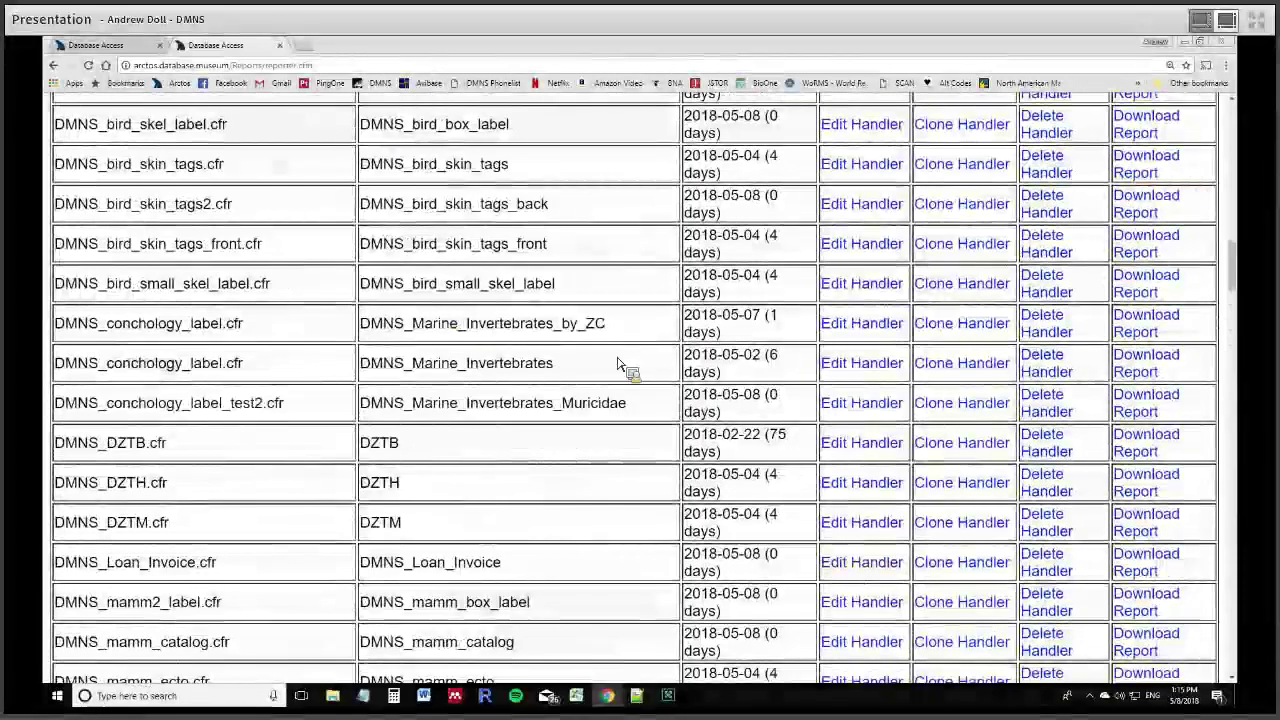
scroll(680, 400, "down", 2)
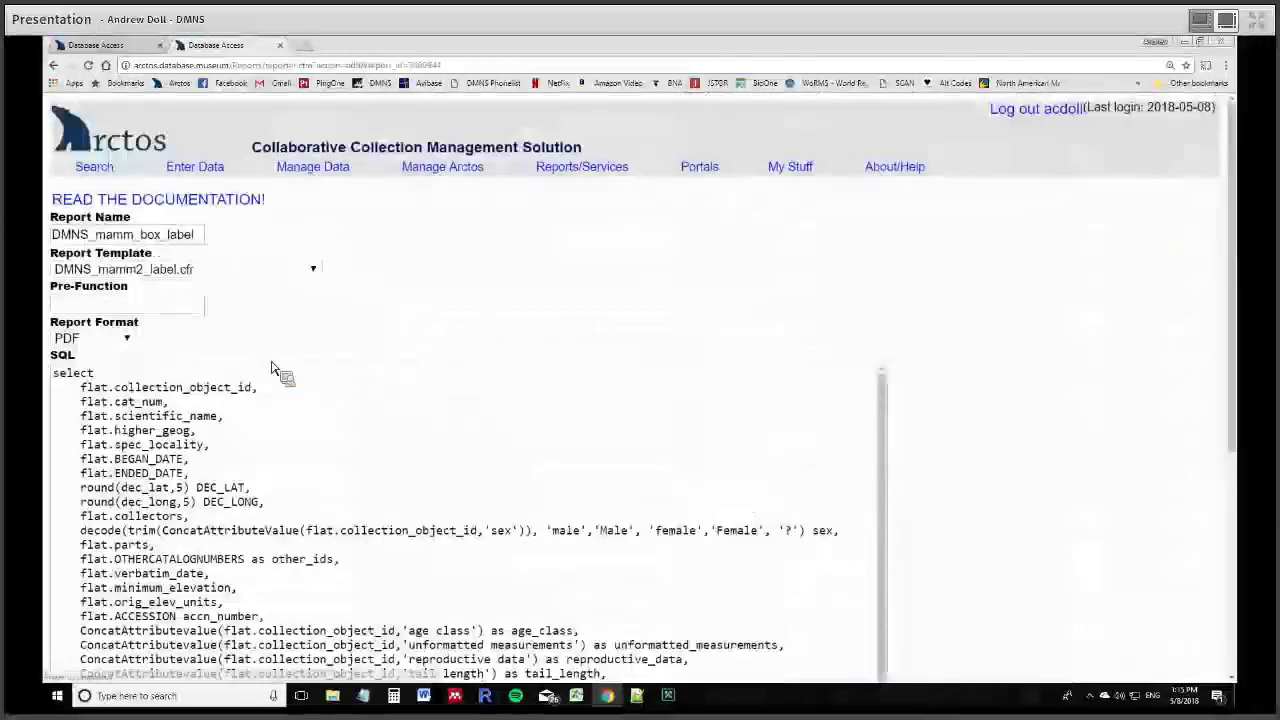
- Examine the full SQL query of the DMNS_mamm_box_label handler, including its attribute and identifier fields
scroll(422, 453, "down", 1)
scroll(335, 488, "down", 2)
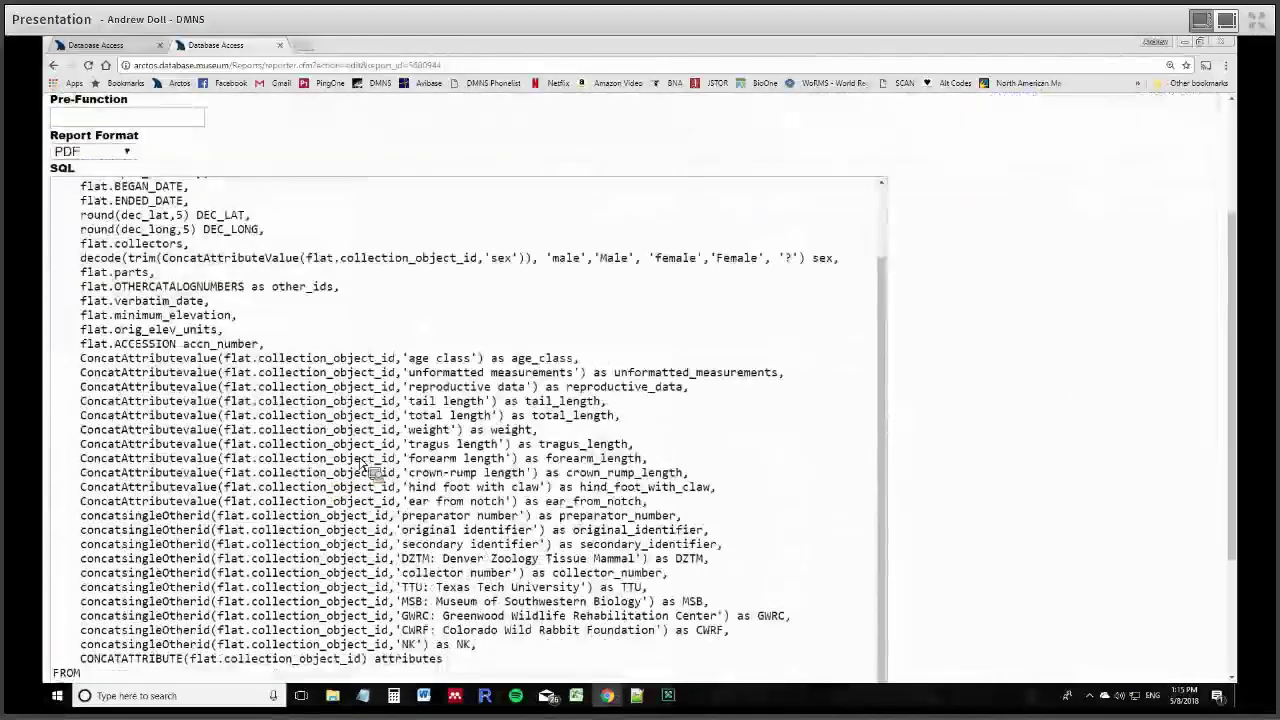
scroll(378, 458, "down", 2)
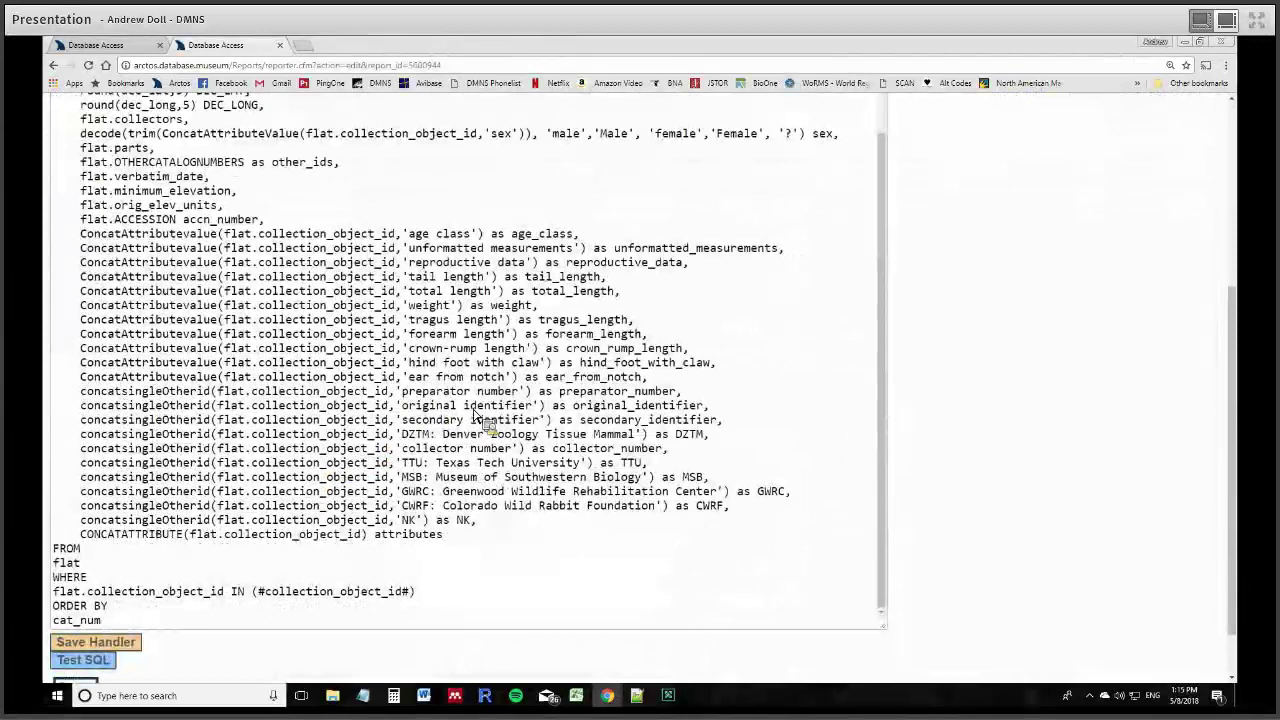
scroll(477, 414, "up", 2)
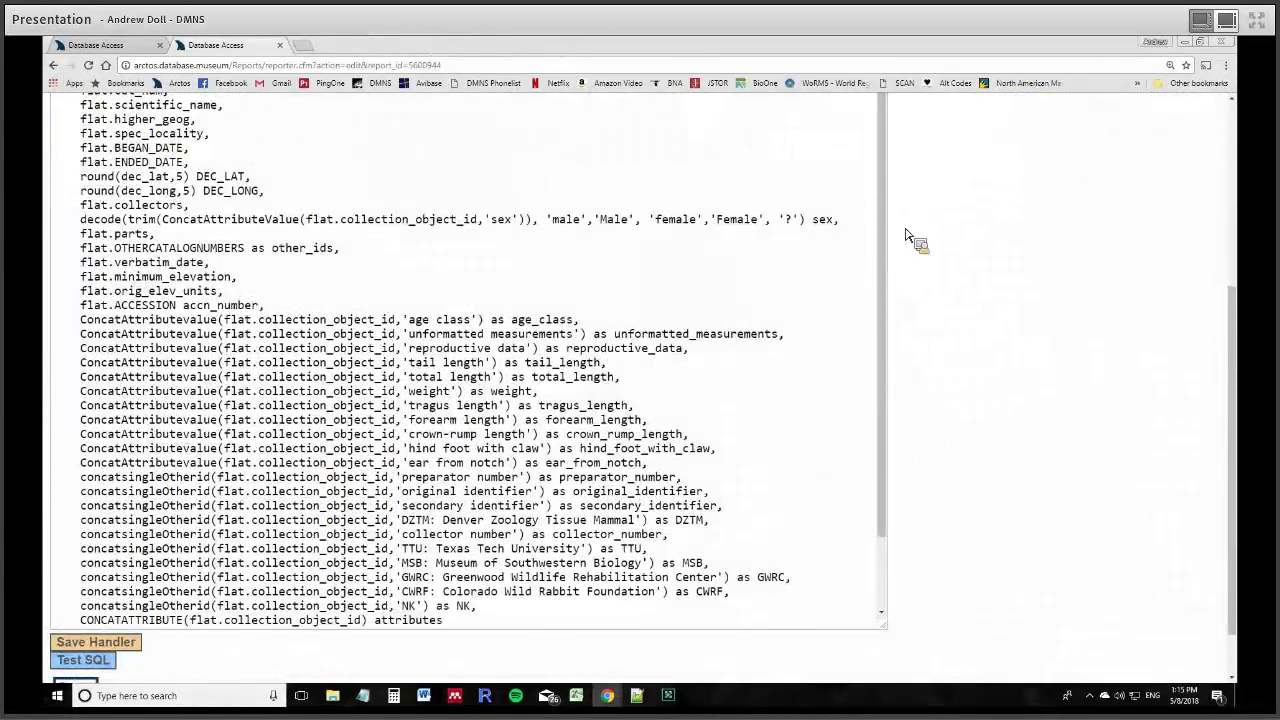
- Return to the existing reports list and download the DMNS_mamm2_label.cfr template
key("ctrl+shift+Tab")
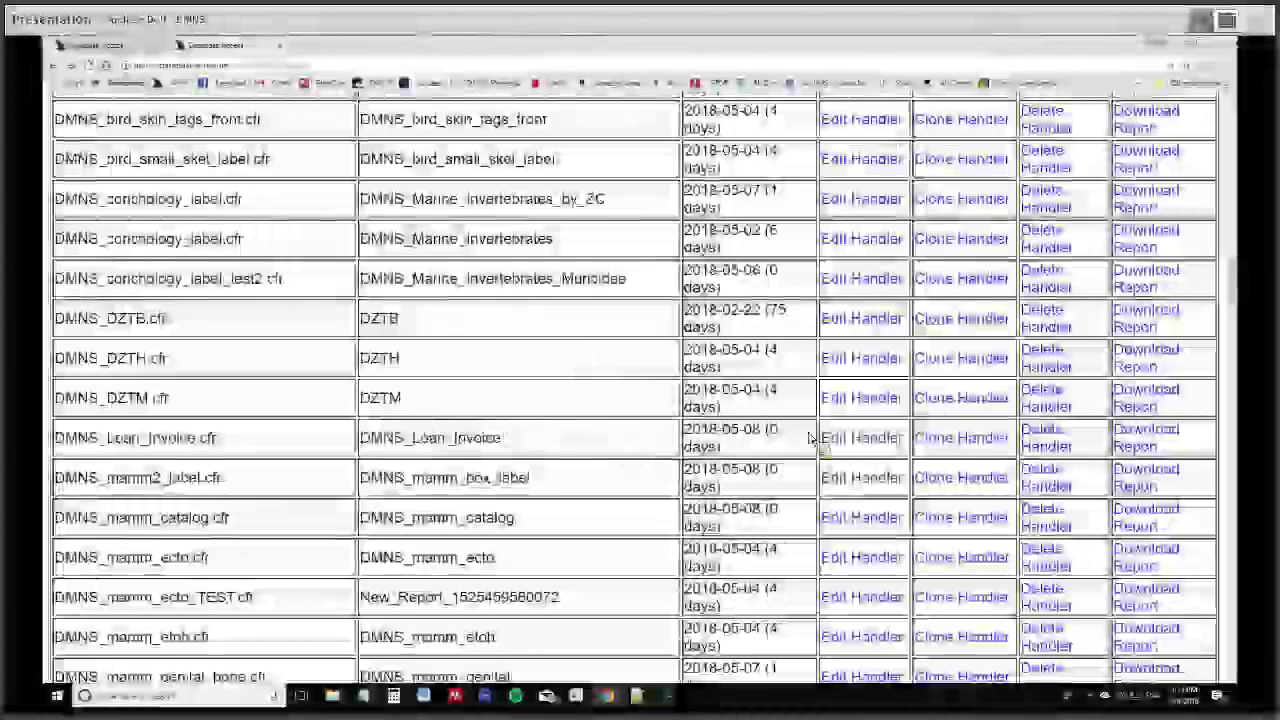
left_click(868, 440)
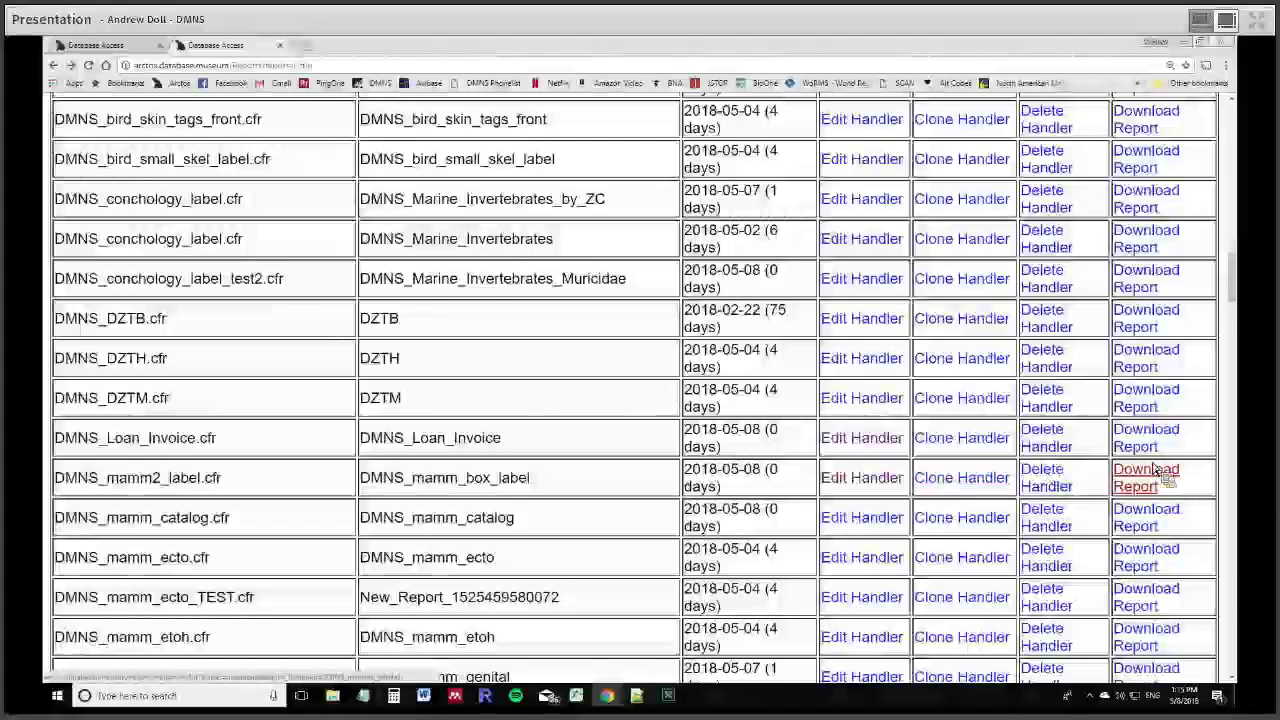
left_click(1156, 478)
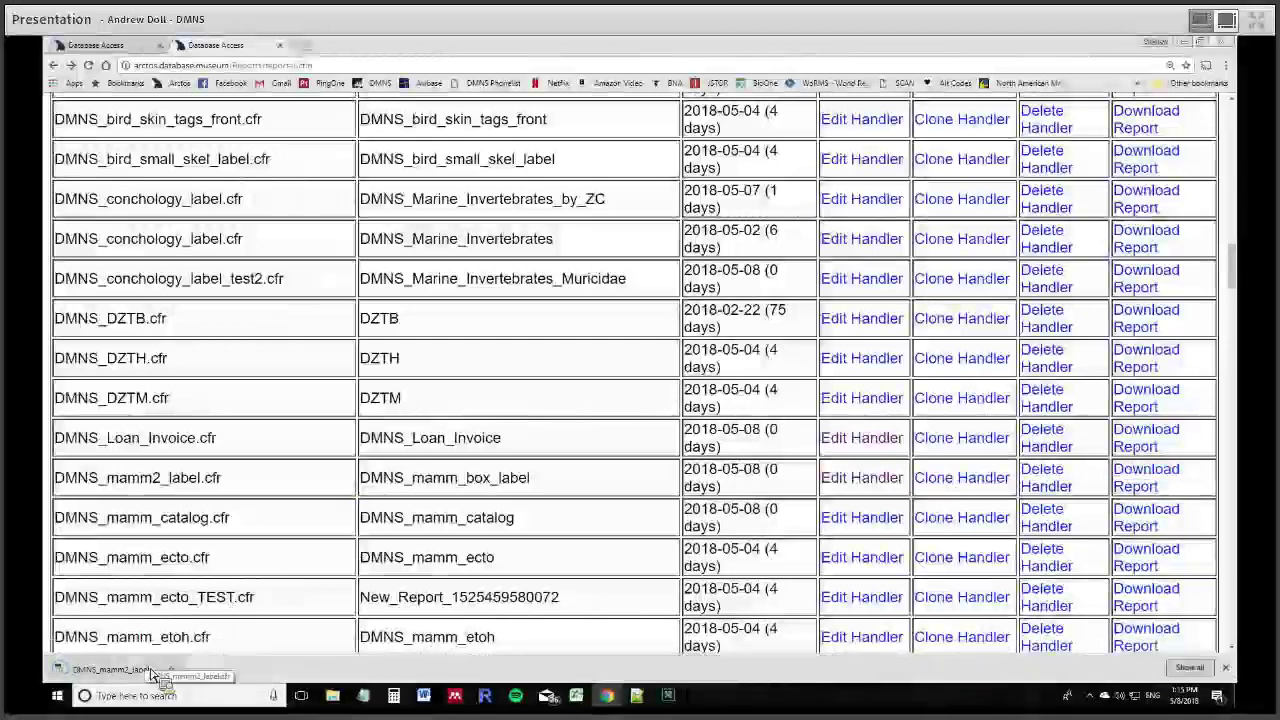
- Open the downloaded DMNS_mamm2_label.cfr template in ColdFusion Report Builder
left_click(152, 674)
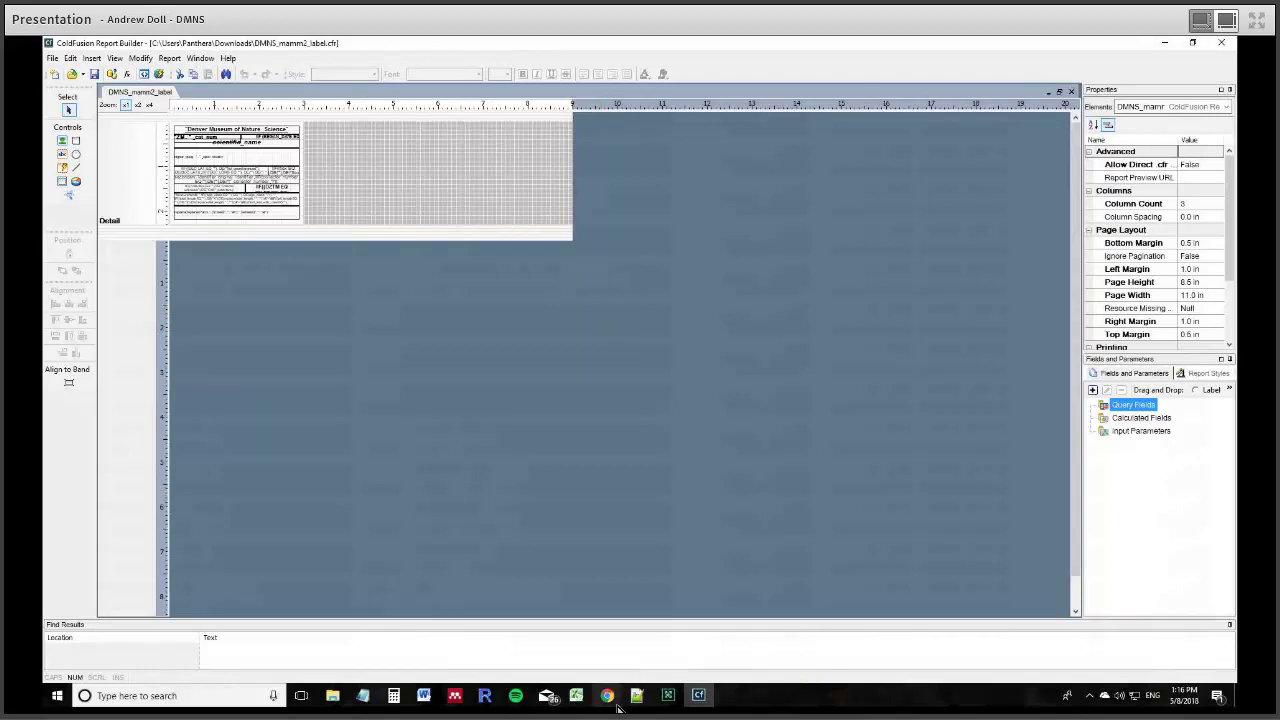
- Switch to Chrome and find the ColdFusion Report Builder download on Adobe's ColdFusion Support Center downloads page
mouse_move(612, 696)
mouse_move(552, 677)
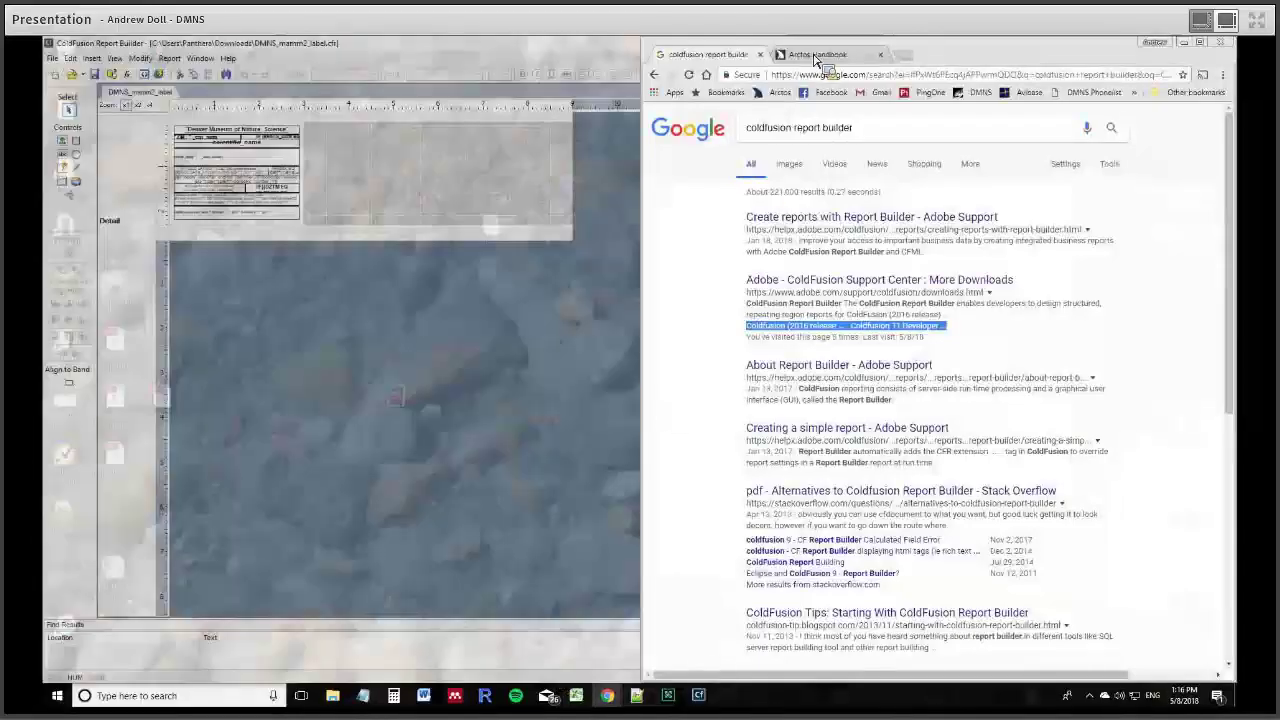
left_click(926, 131)
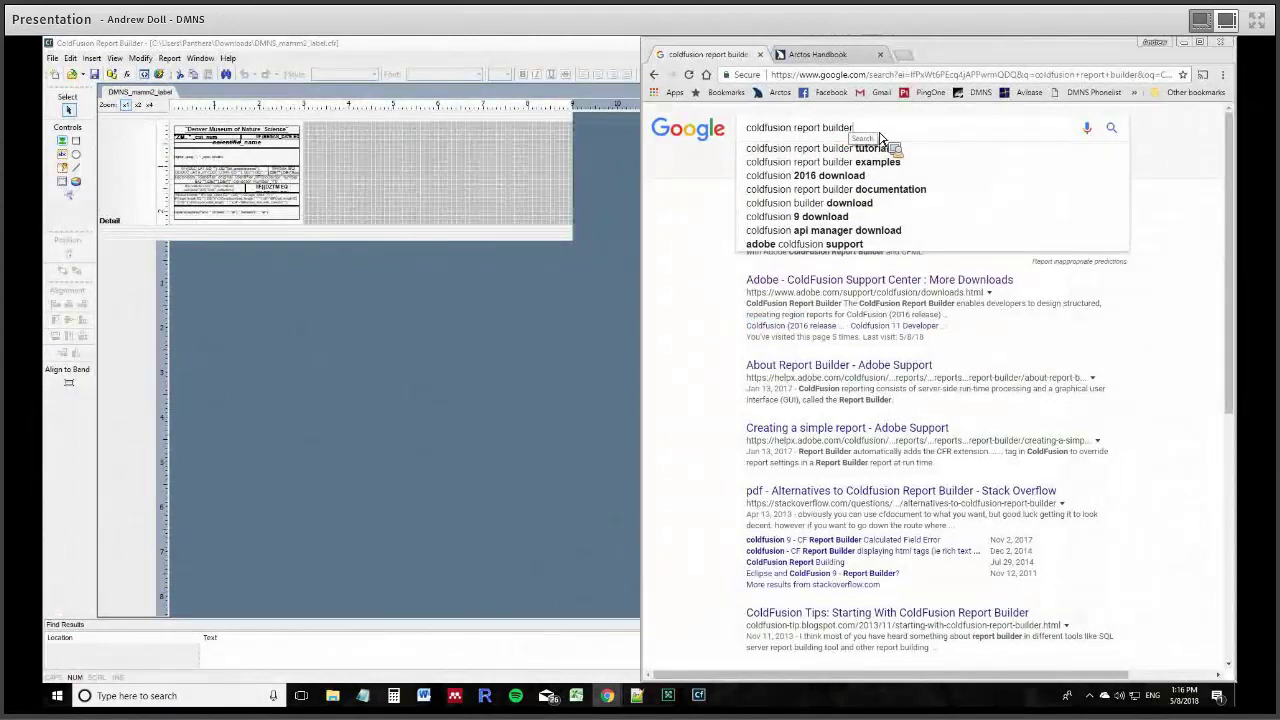
key("ctrl+plus")
key("ctrl+plus")
key("ctrl+plus")
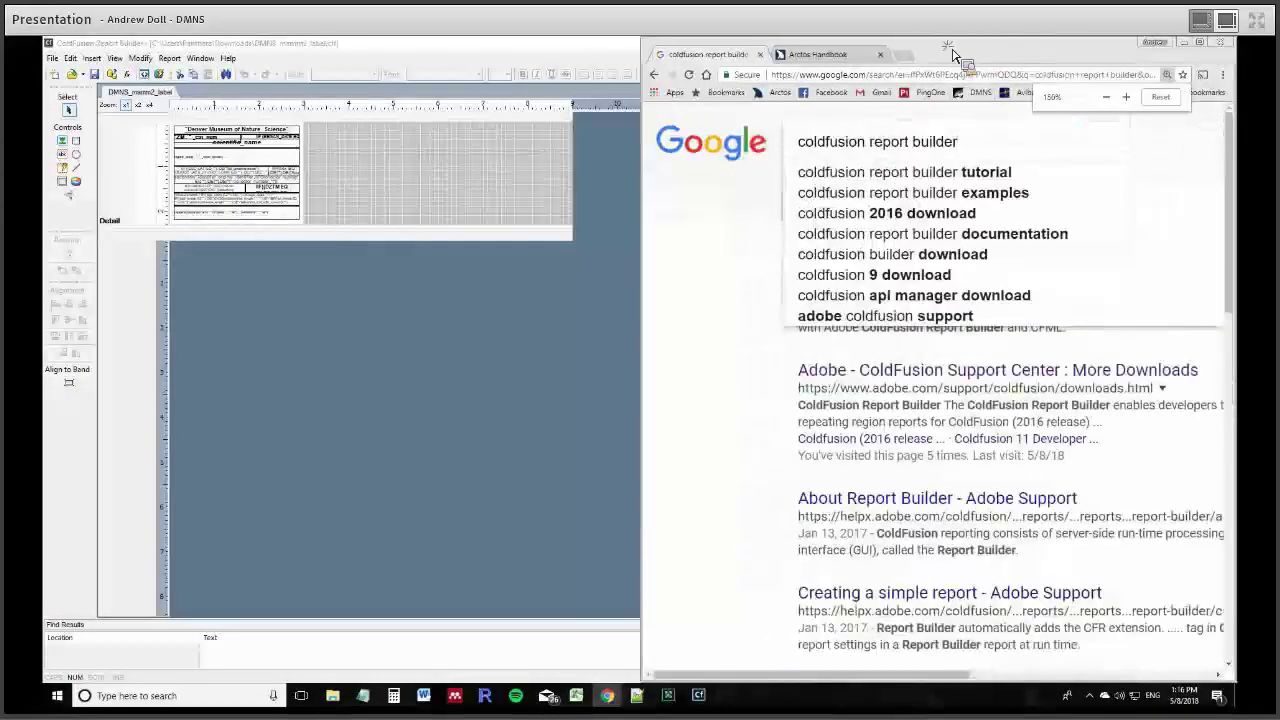
left_click_drag(957, 52, 897, 80)
key("super+Up")
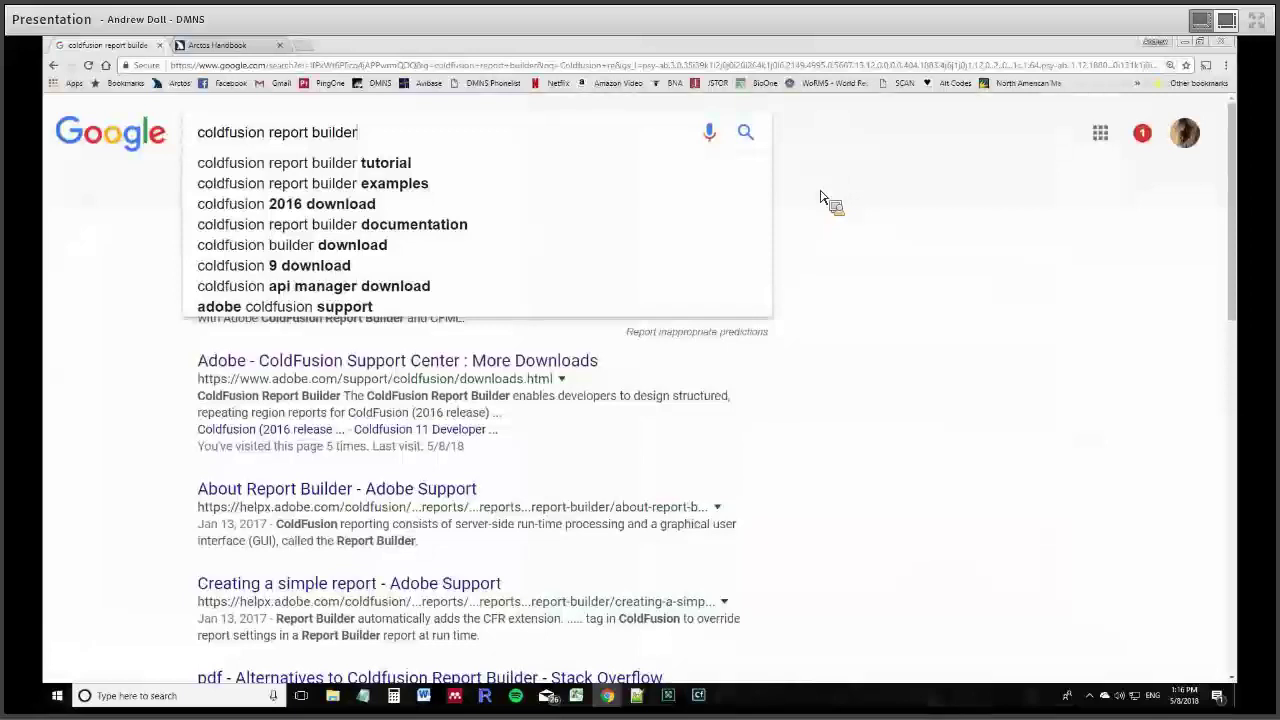
left_click(822, 198)
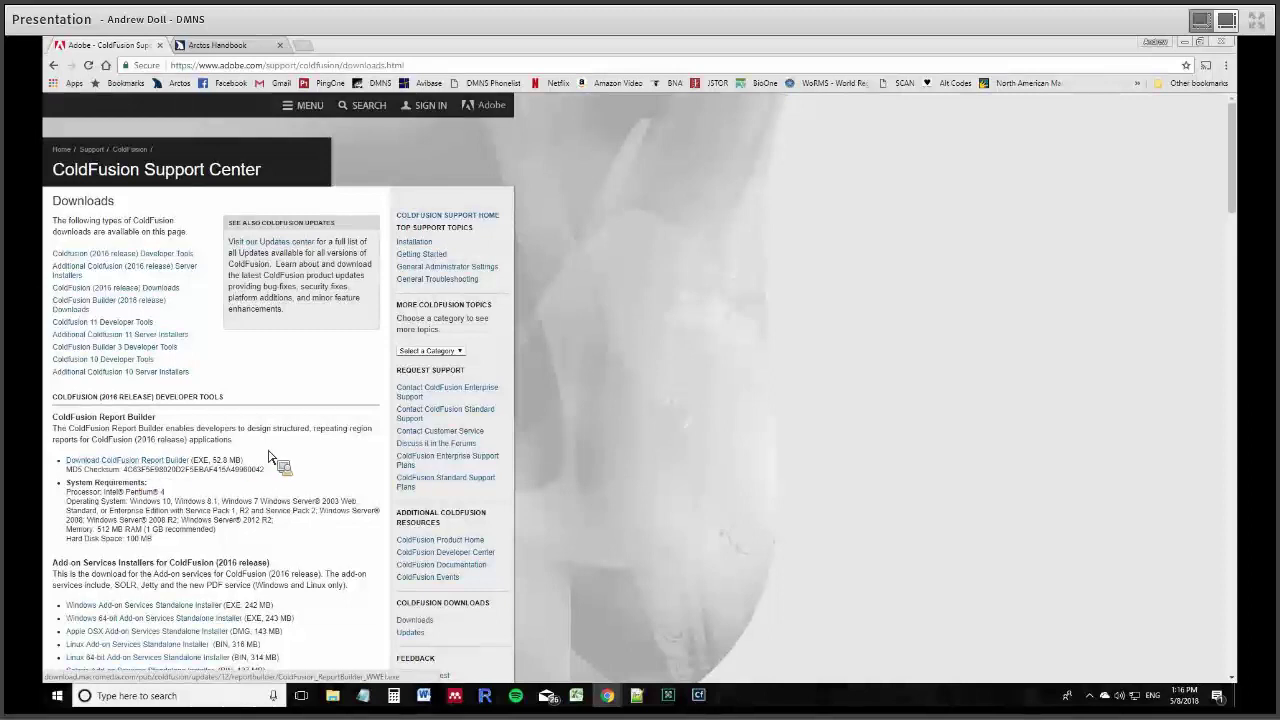
left_click(1183, 43)
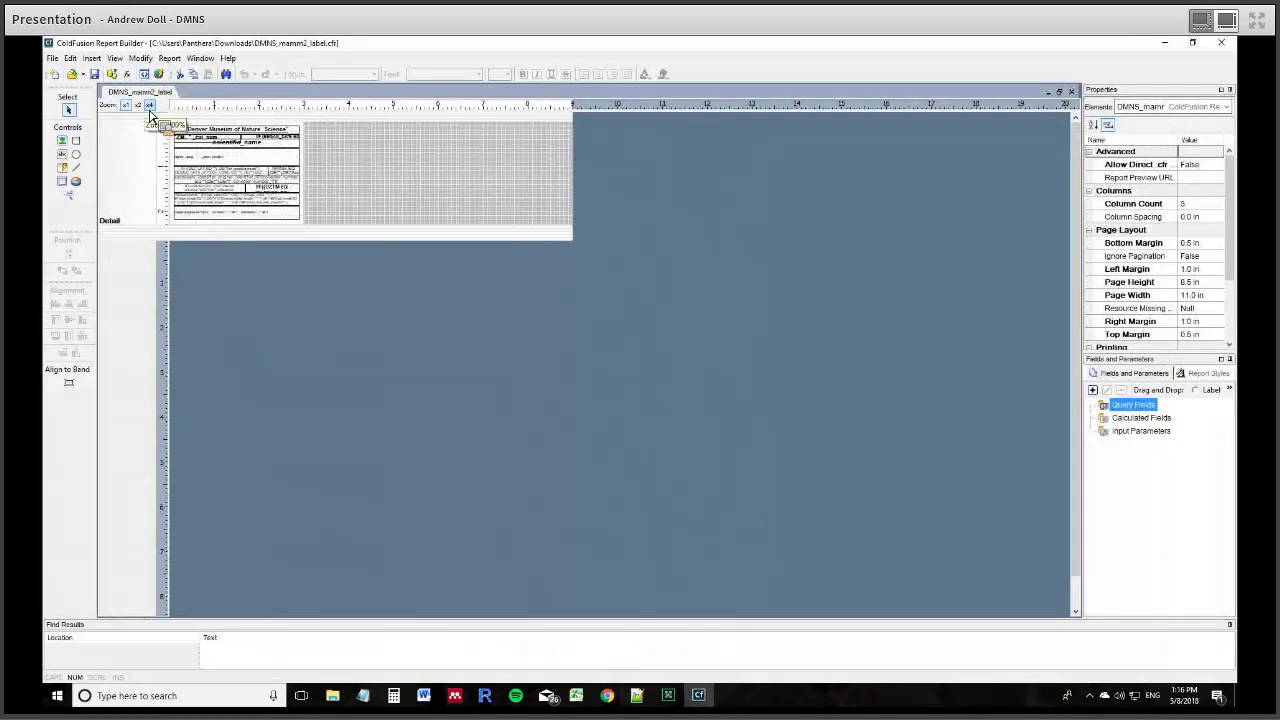
- Magnify the label template to x4 in ColdFusion Report Builder and look over its scientific_name and museum heading fields
left_click(150, 108)
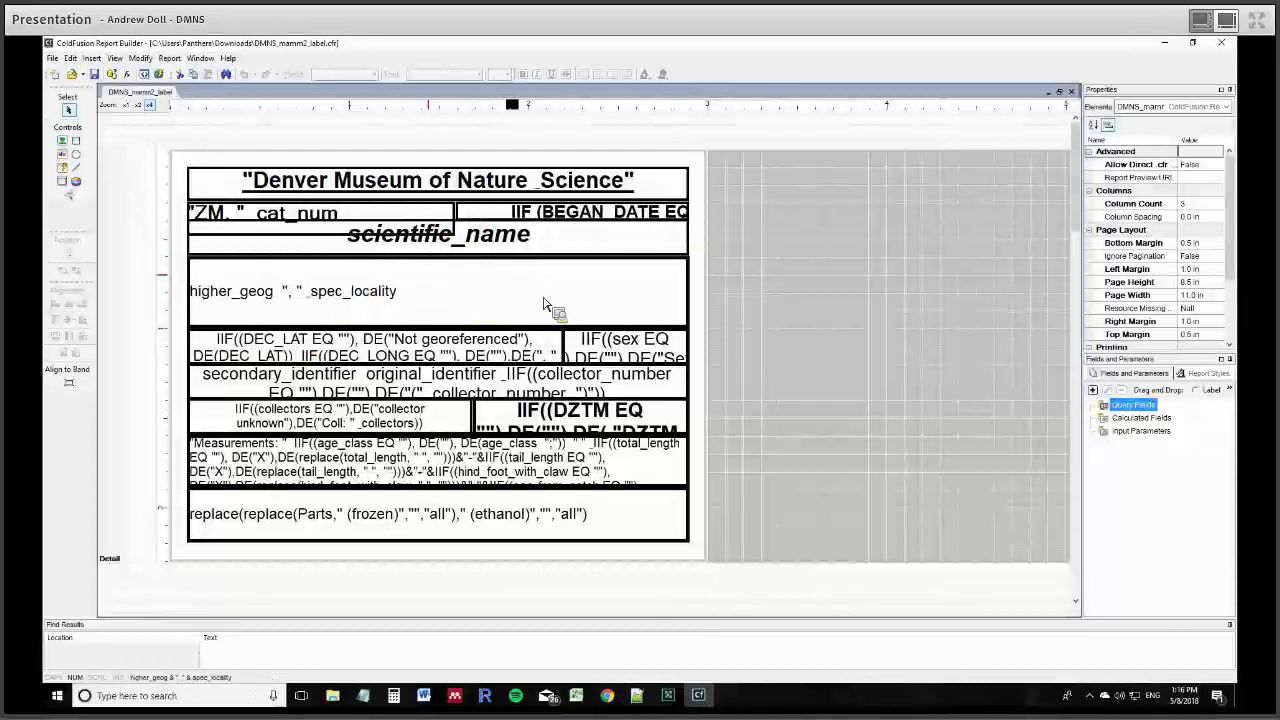
left_click(508, 242)
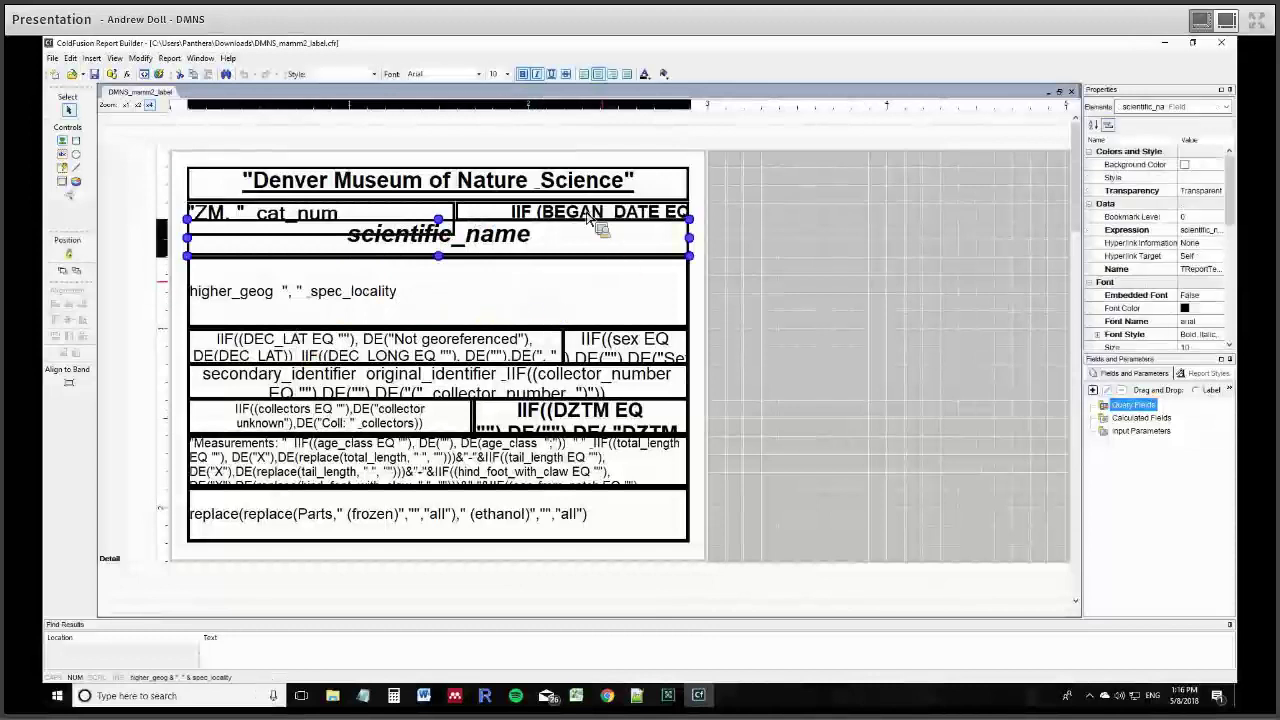
left_click(568, 184)
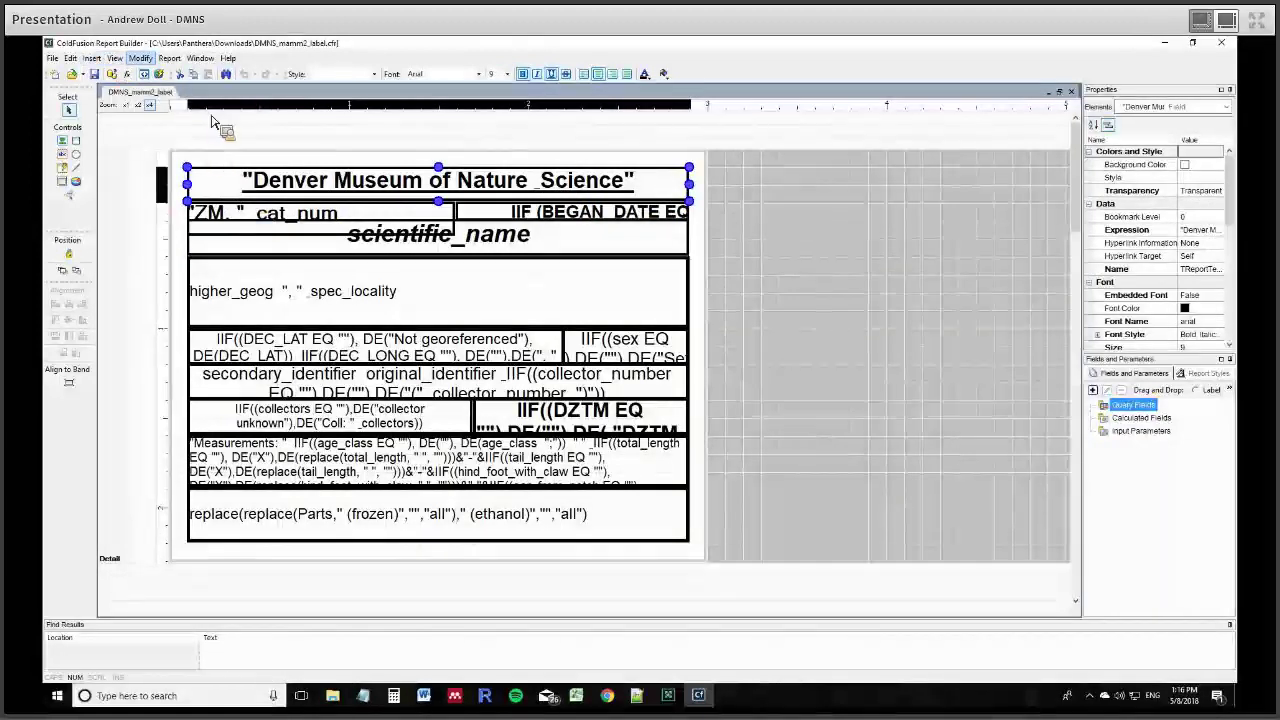
- Change the label heading's expression to "Denver Museum of Nature and Science" and back to "Denver Museum of Nature & Science"
double_click(285, 190)
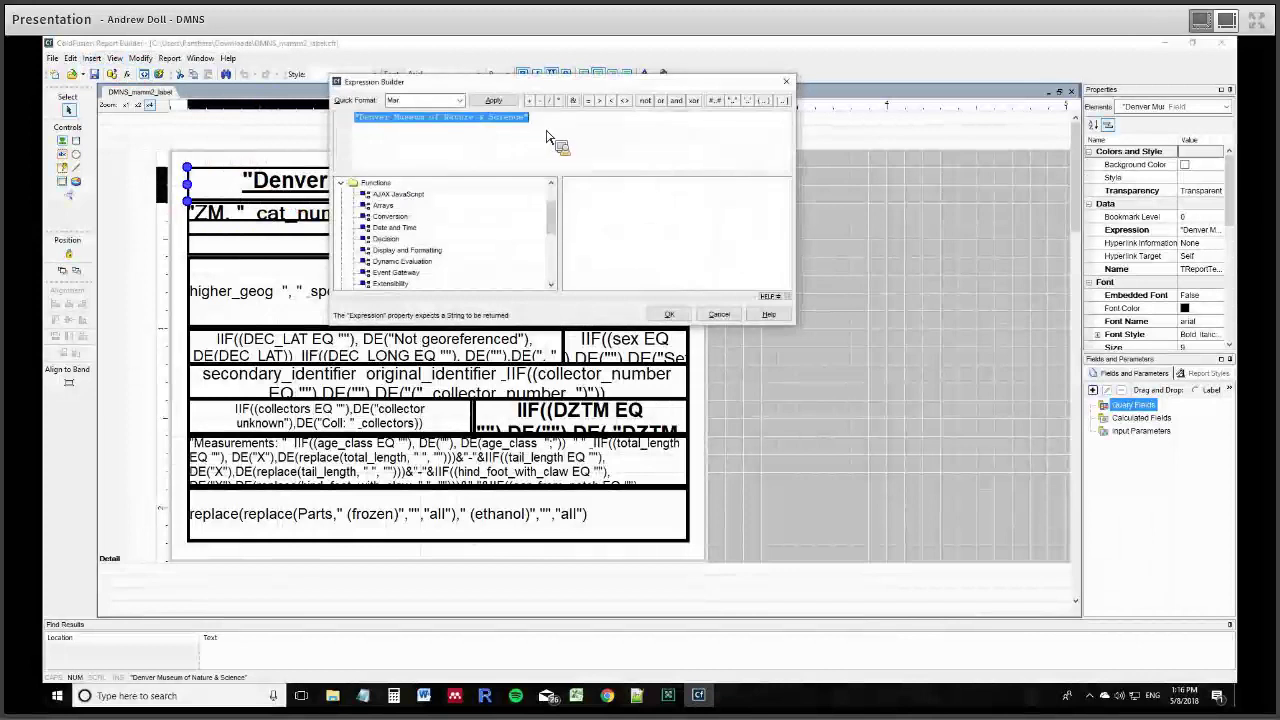
left_click(633, 155)
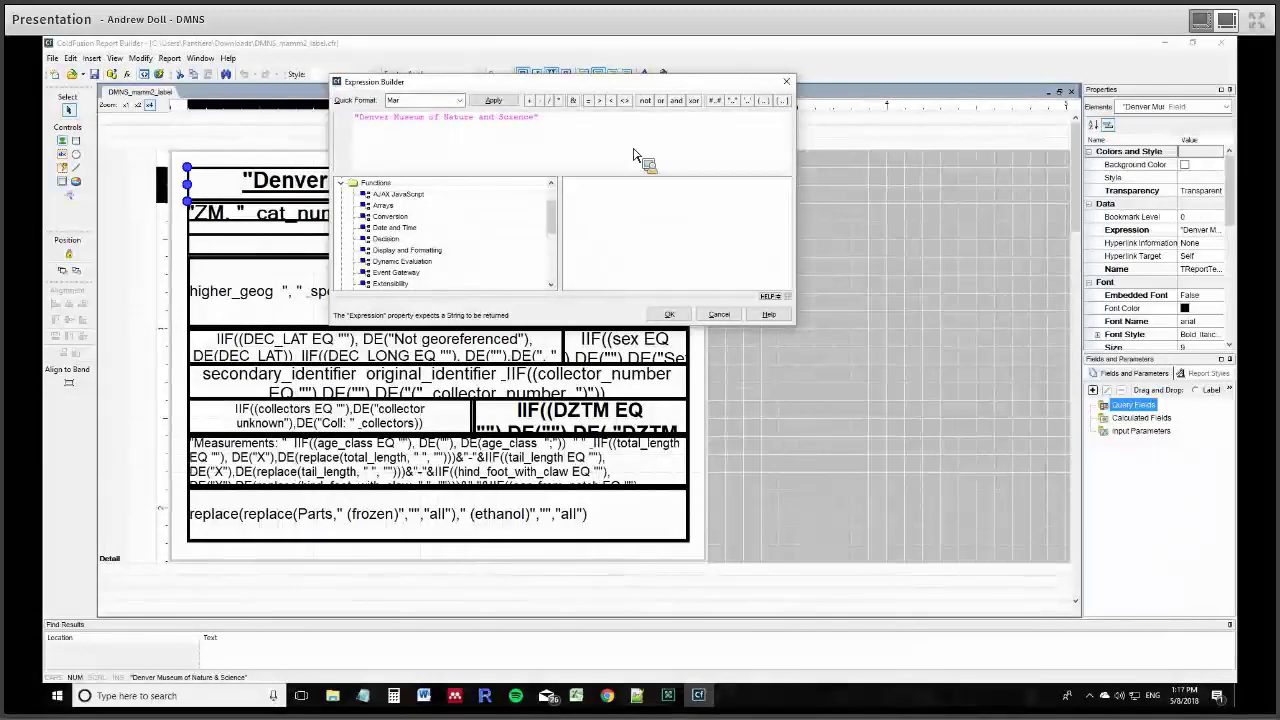
key("BackSpace")
left_click(670, 315)
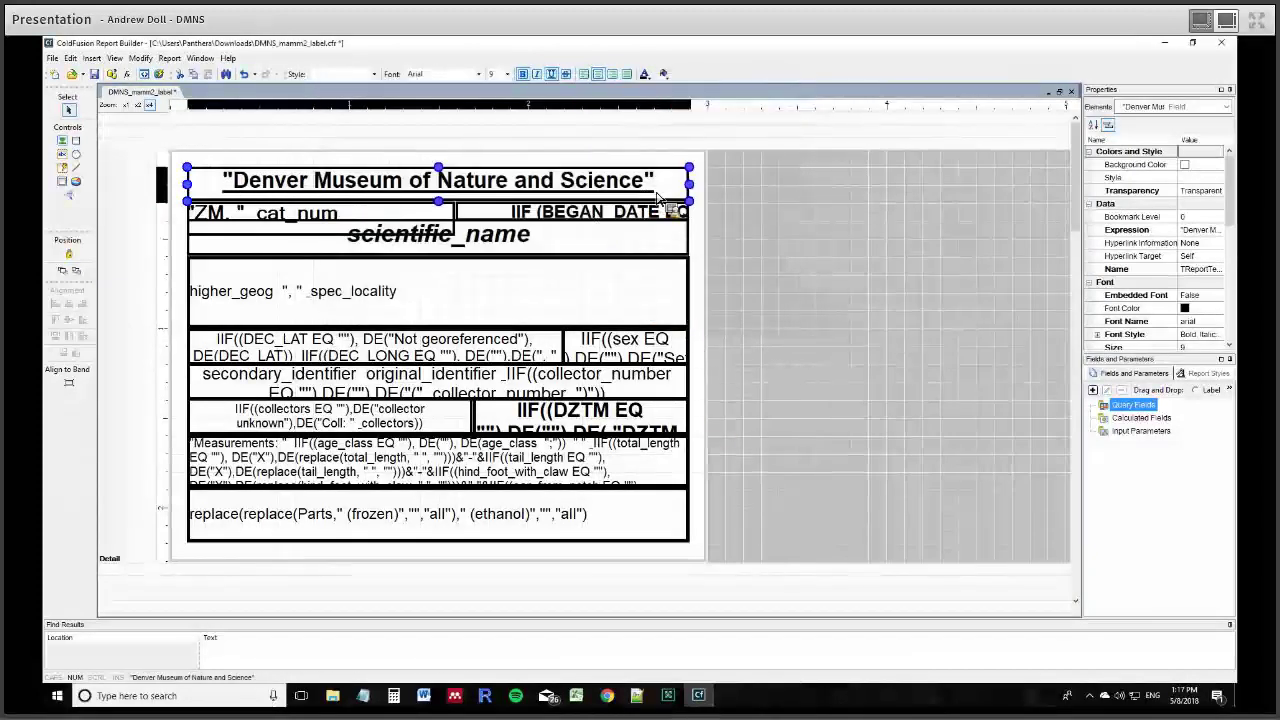
double_click(660, 197)
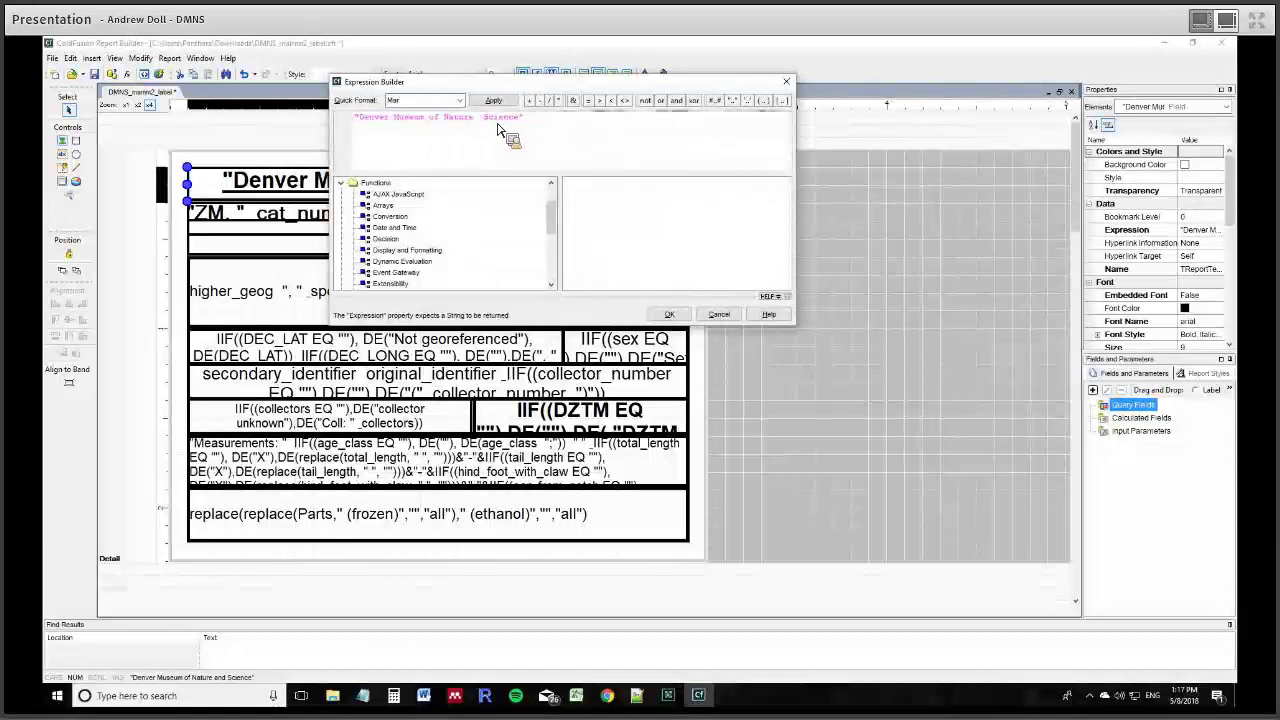
left_click(670, 316)
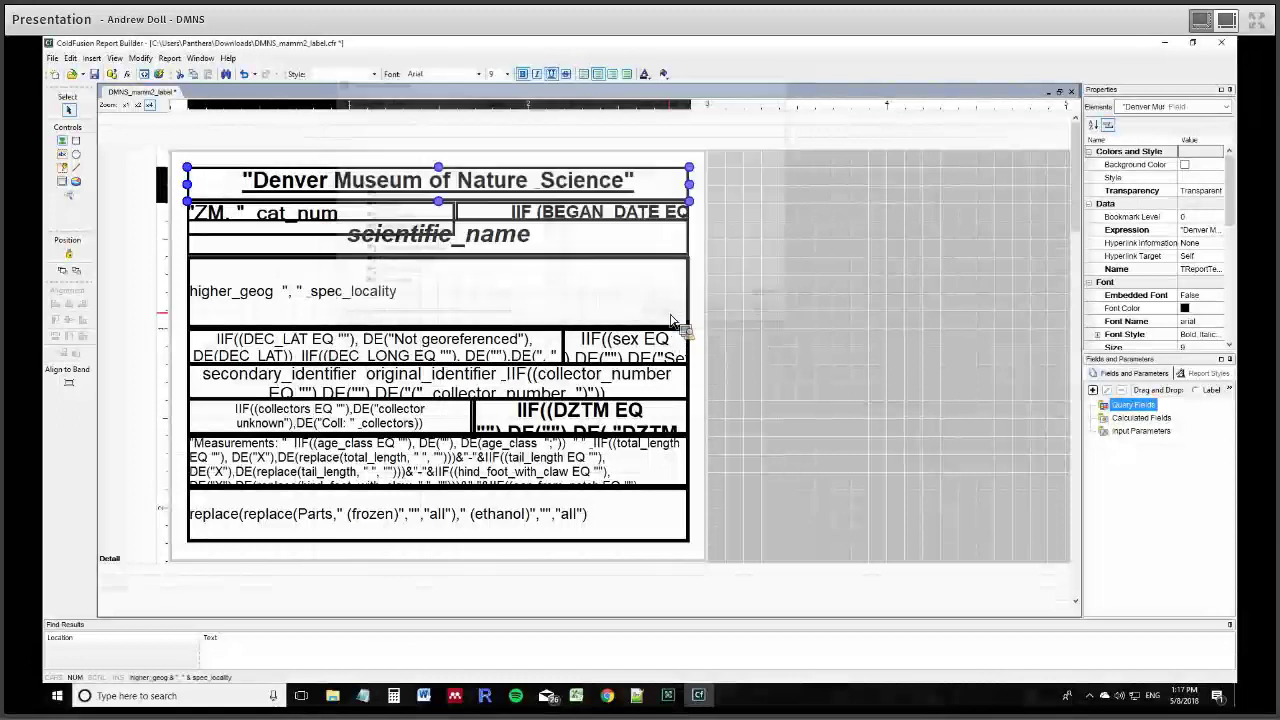
- Examine the catalog number field's expression, which joins the "ZM. " prefix to cat_num, without changing it
left_click(400, 219)
double_click(400, 219)
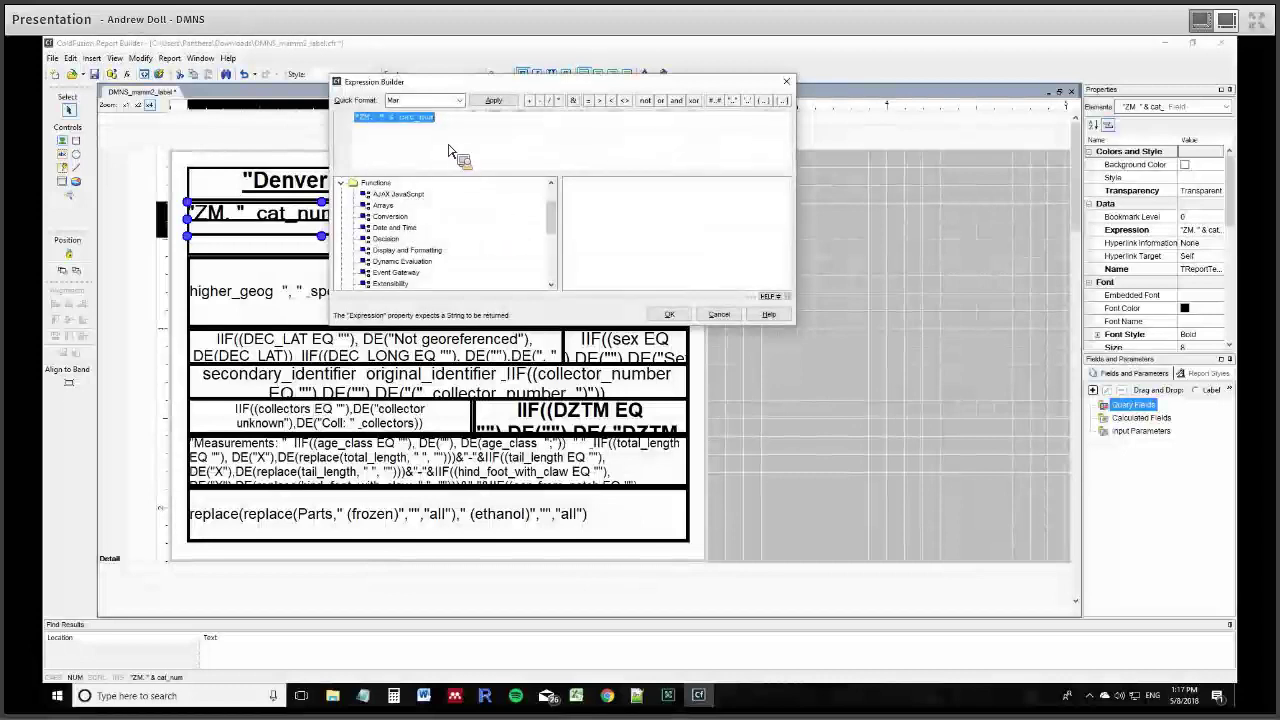
left_click(367, 126)
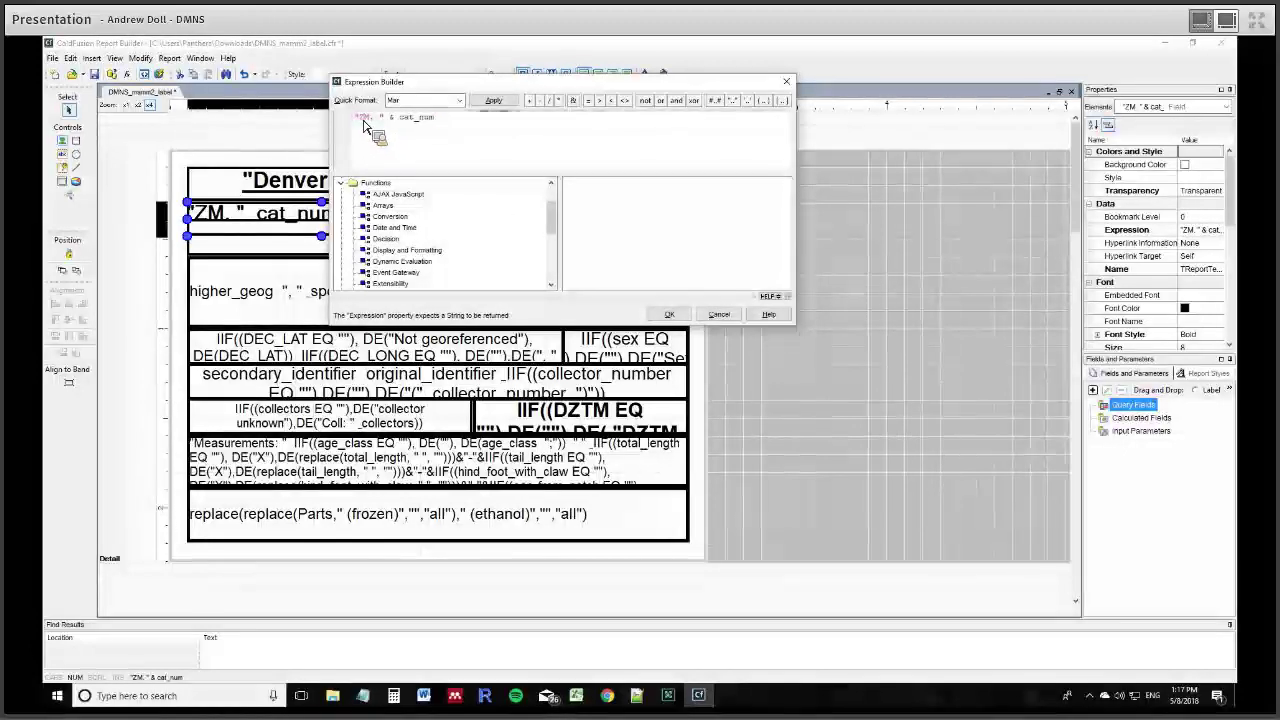
left_click_drag(363, 124, 470, 125)
left_click(787, 82)
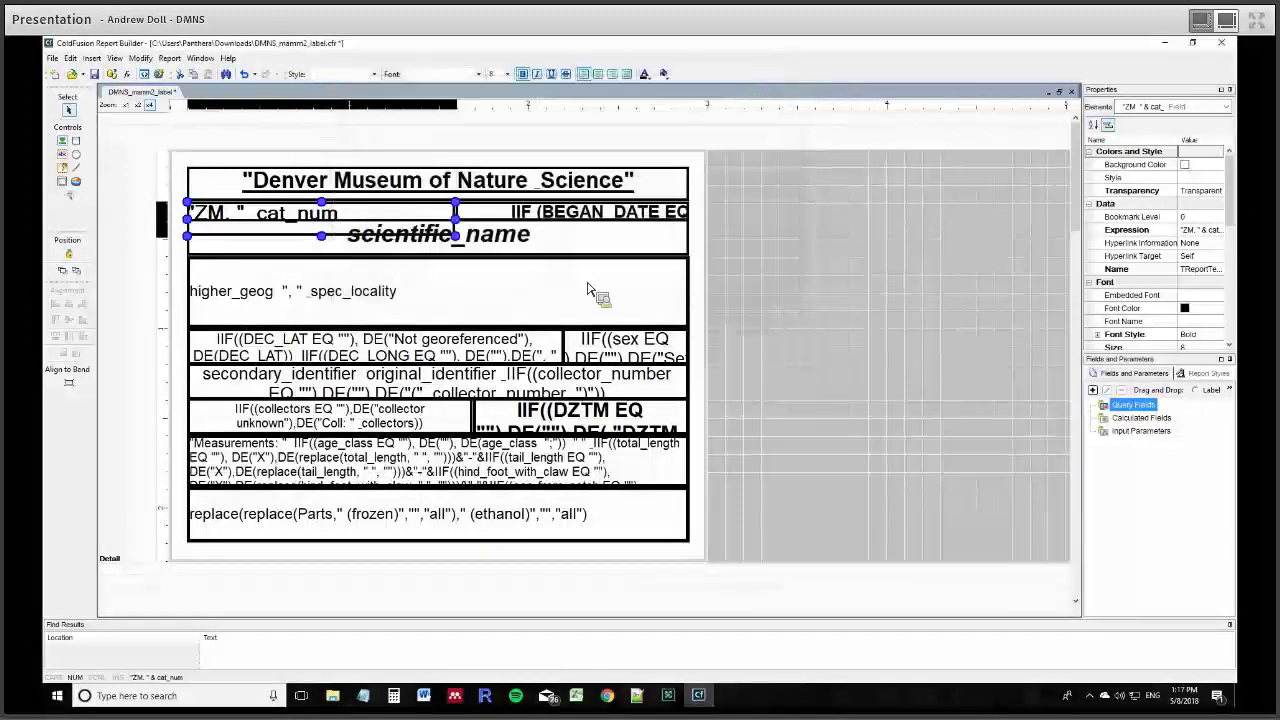
- Examine how the locality field's expression joins higher_geog and spec_locality, leaving it unedited
double_click(328, 297)
left_click(382, 135)
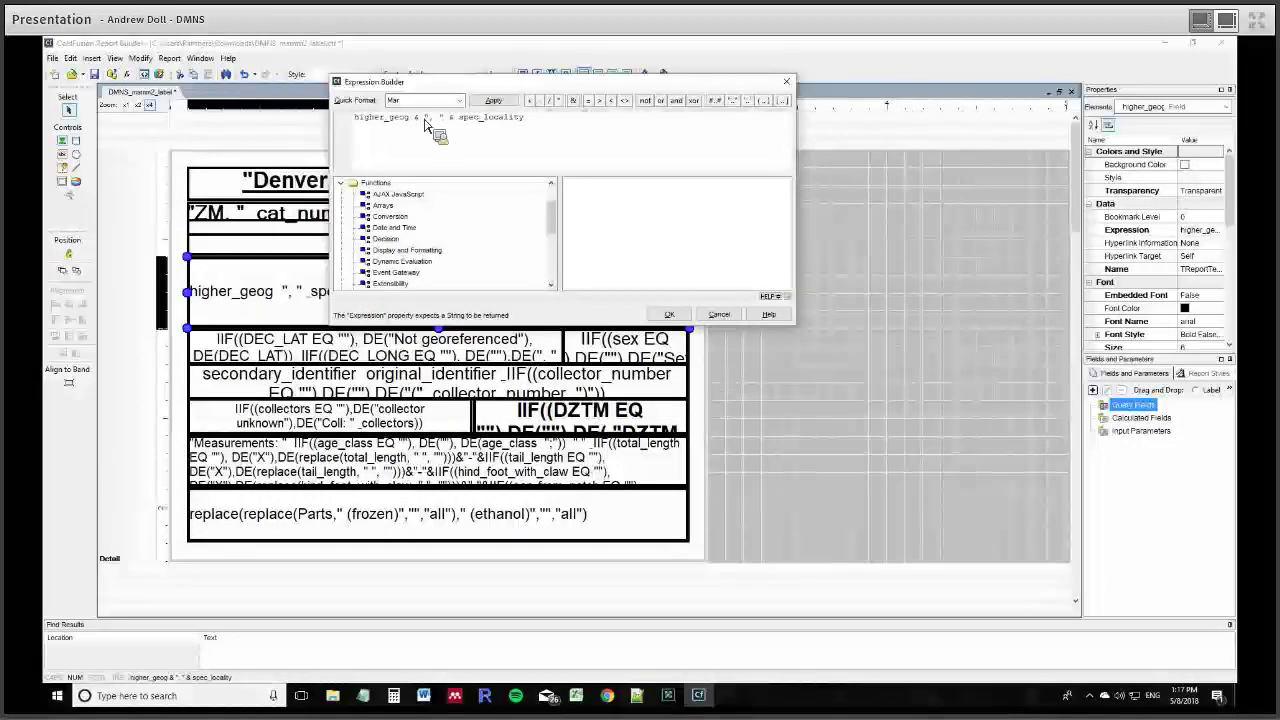
double_click(573, 118)
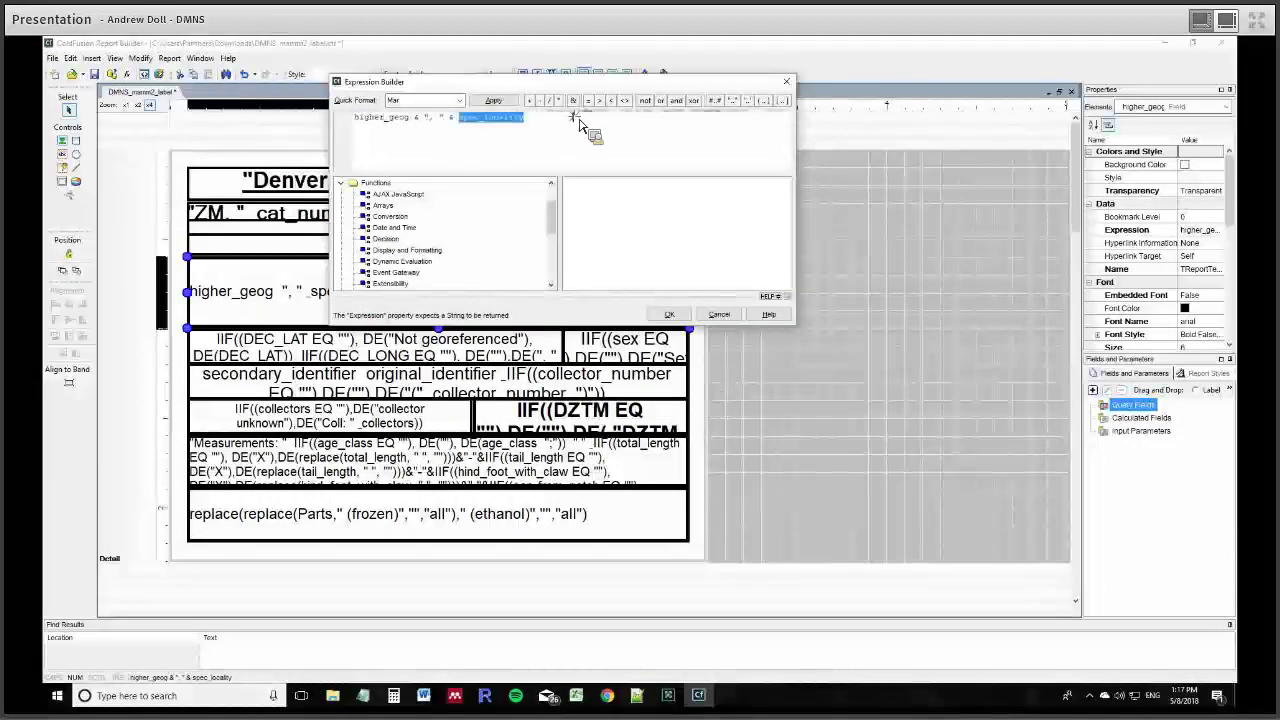
left_click(719, 315)
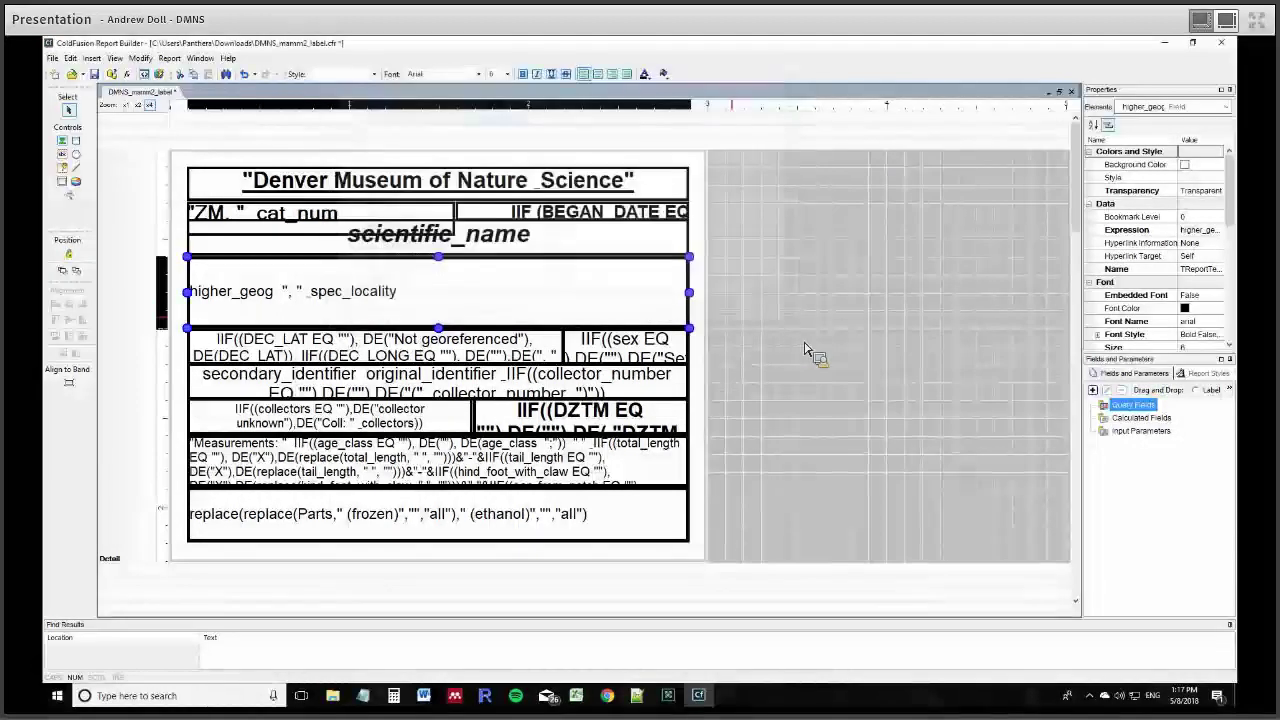
- Examine the conditional IIF expressions of the coordinates and elevation field and the neighbouring sex field
double_click(375, 357)
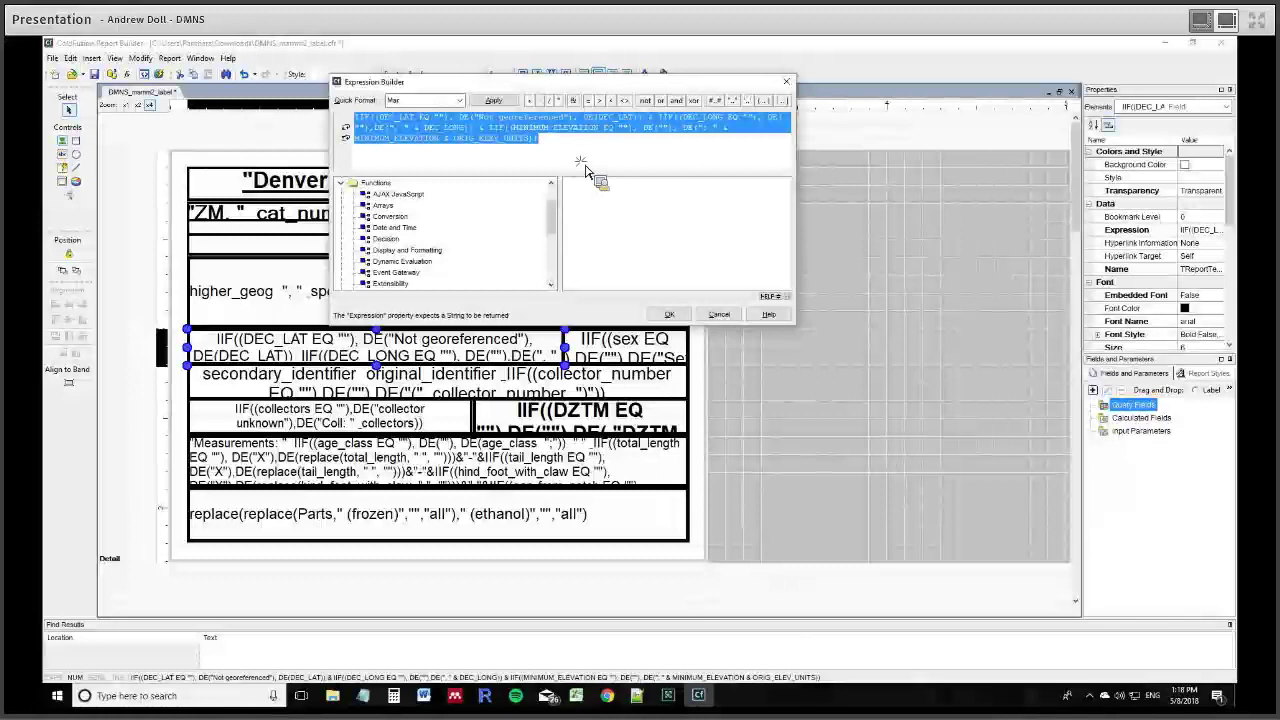
left_click(580, 166)
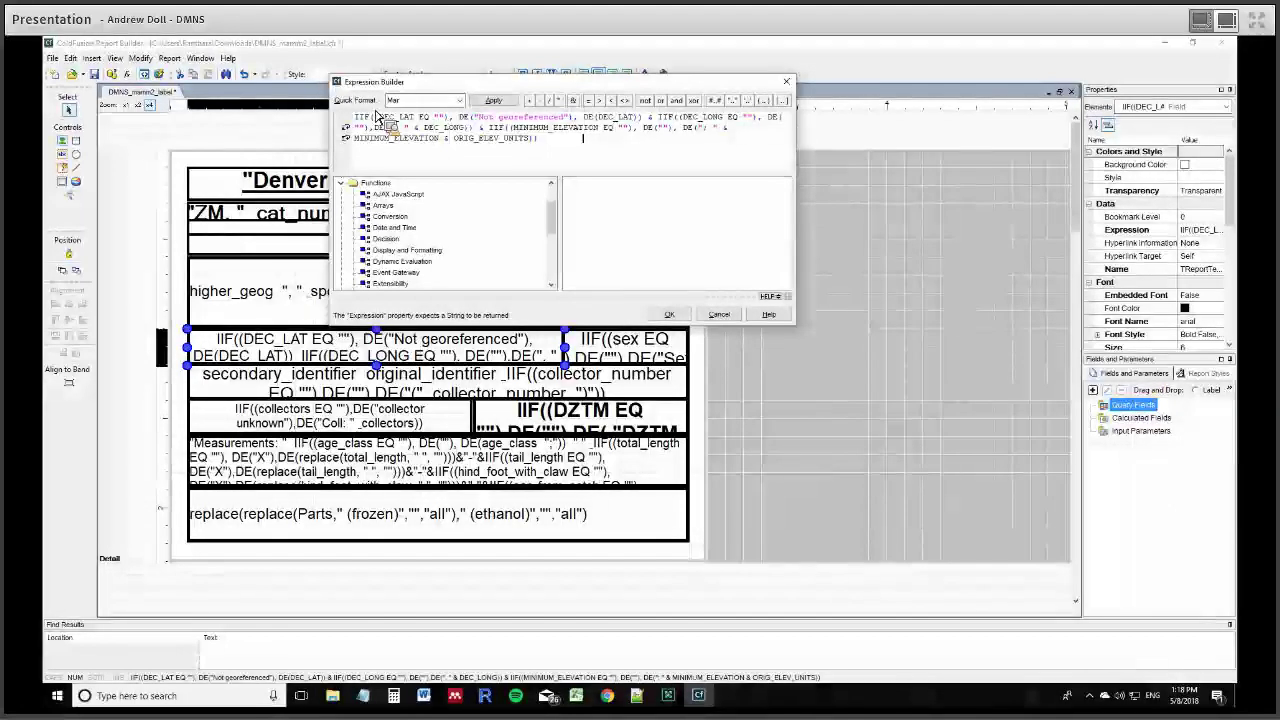
left_click_drag(380, 116, 740, 316)
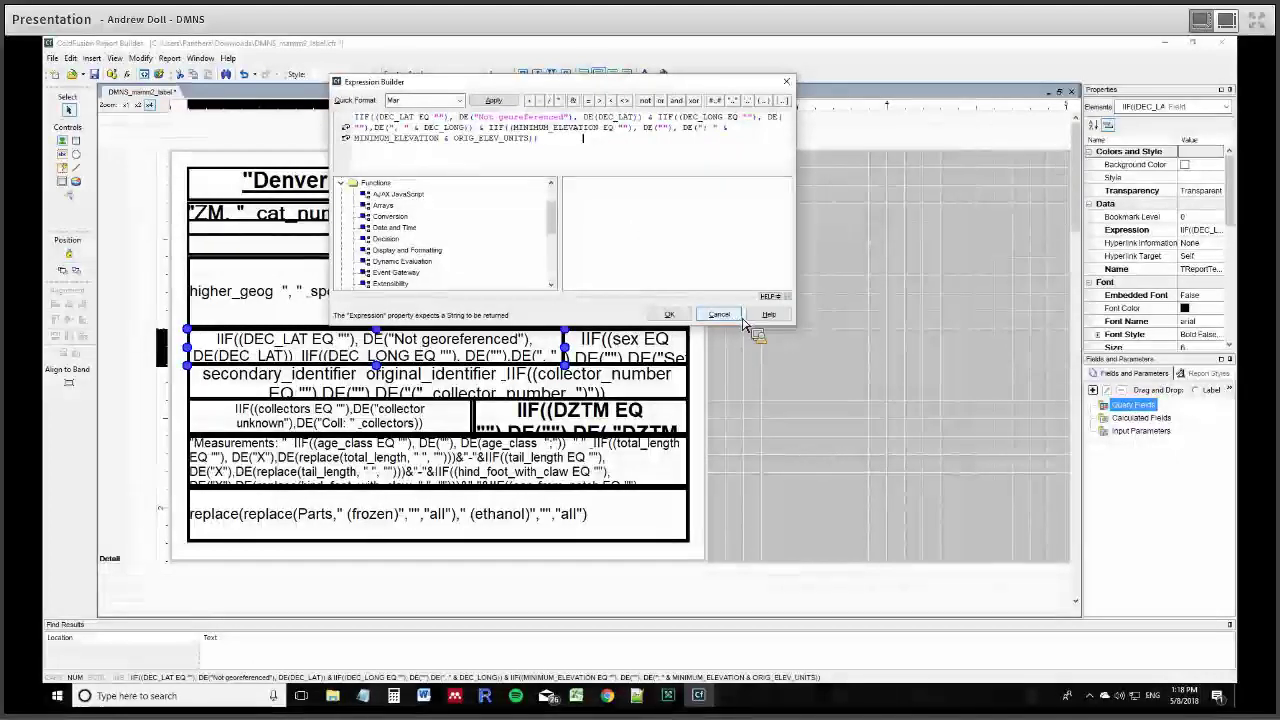
left_click(740, 316)
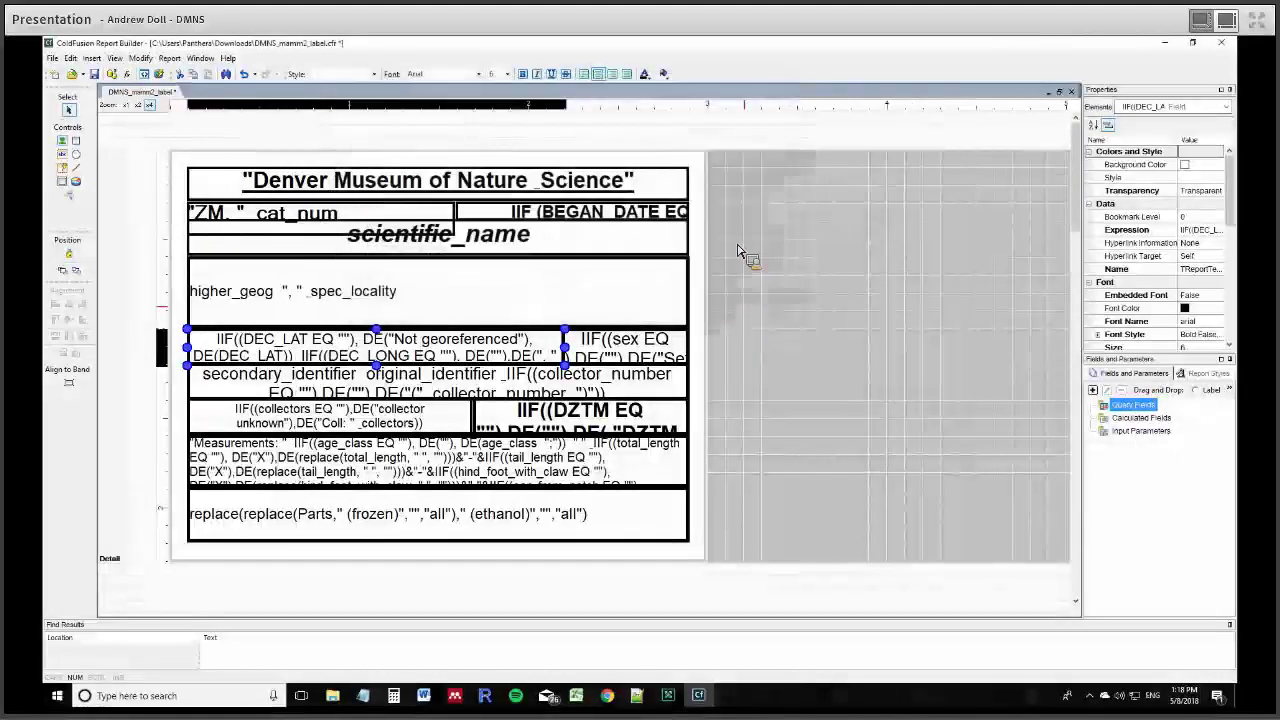
double_click(608, 356)
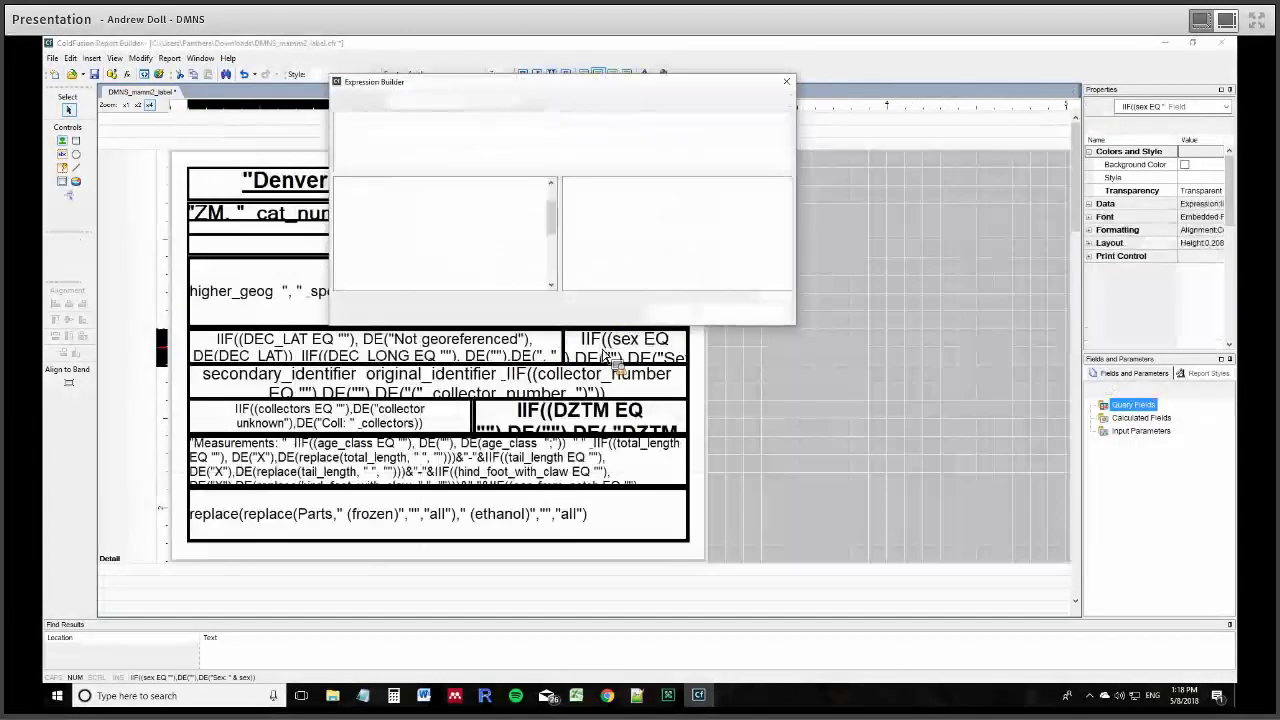
left_click(786, 84)
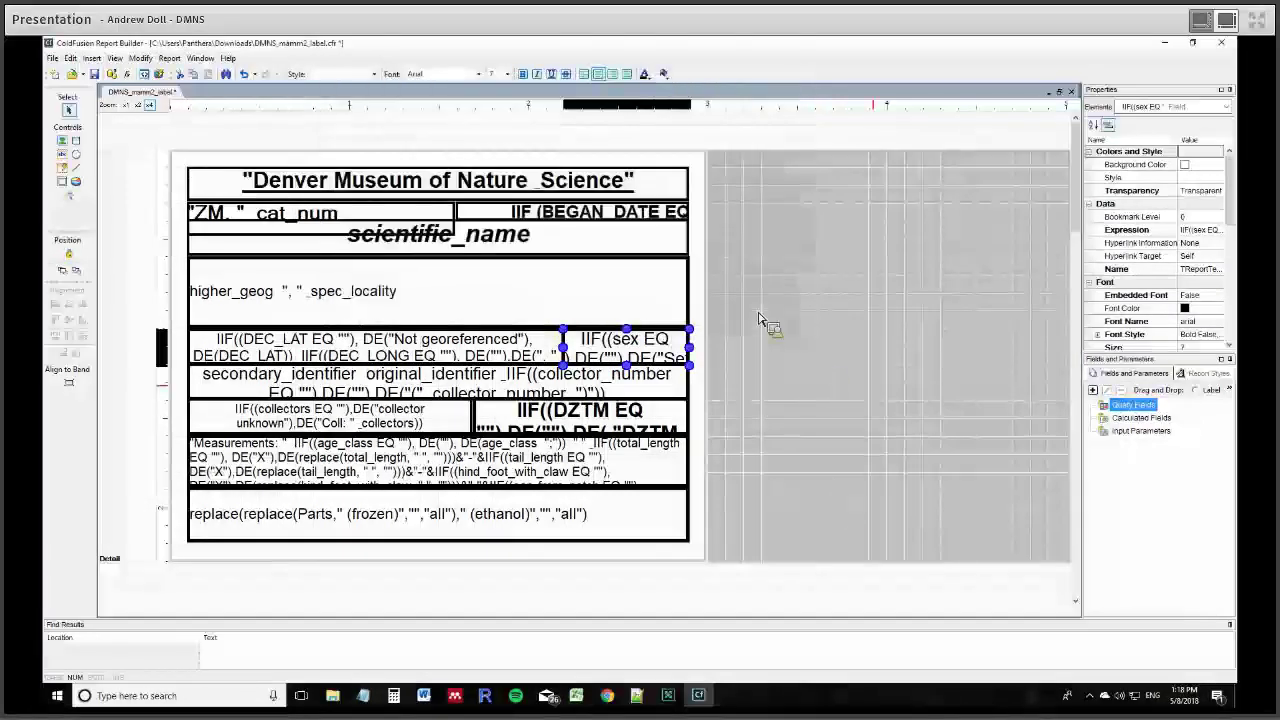
- Switch back to Arctos in Chrome, reopen the DMNS_mamm_box_label handler and read through its SQL query
left_click(1164, 43)
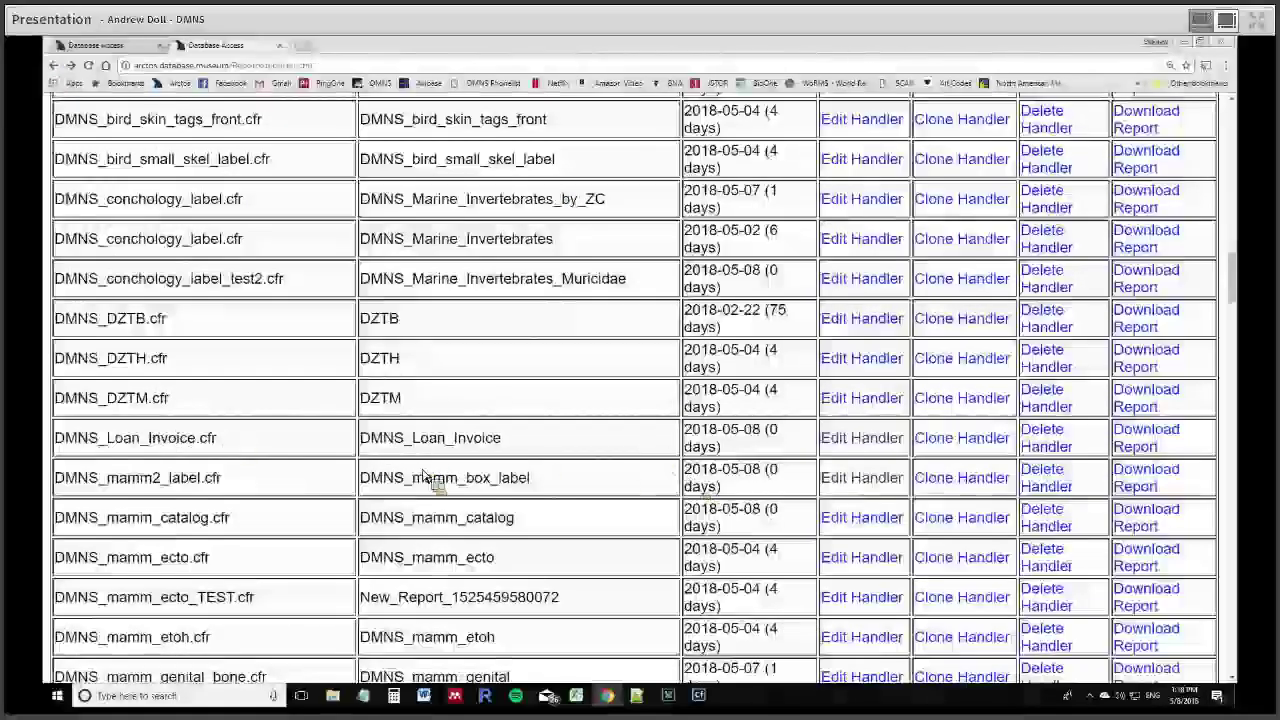
left_click(858, 480)
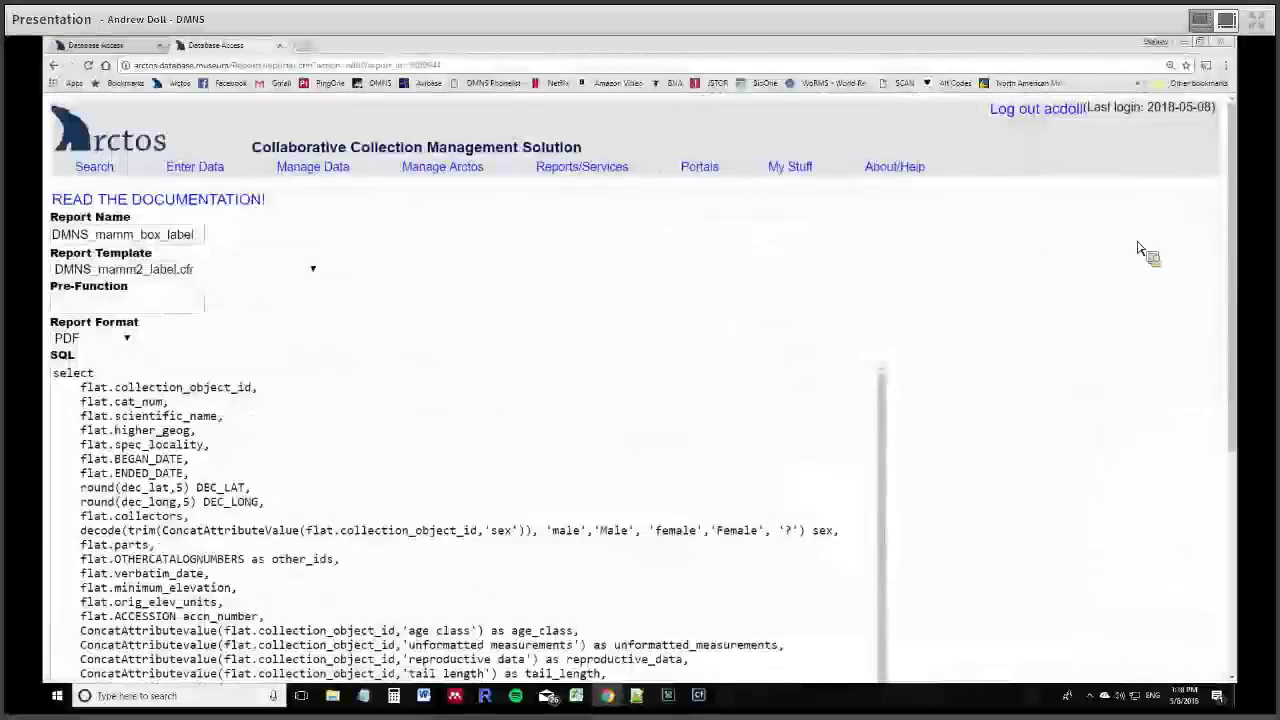
scroll(1138, 260, "down", 3)
scroll(1128, 263, "down", 2)
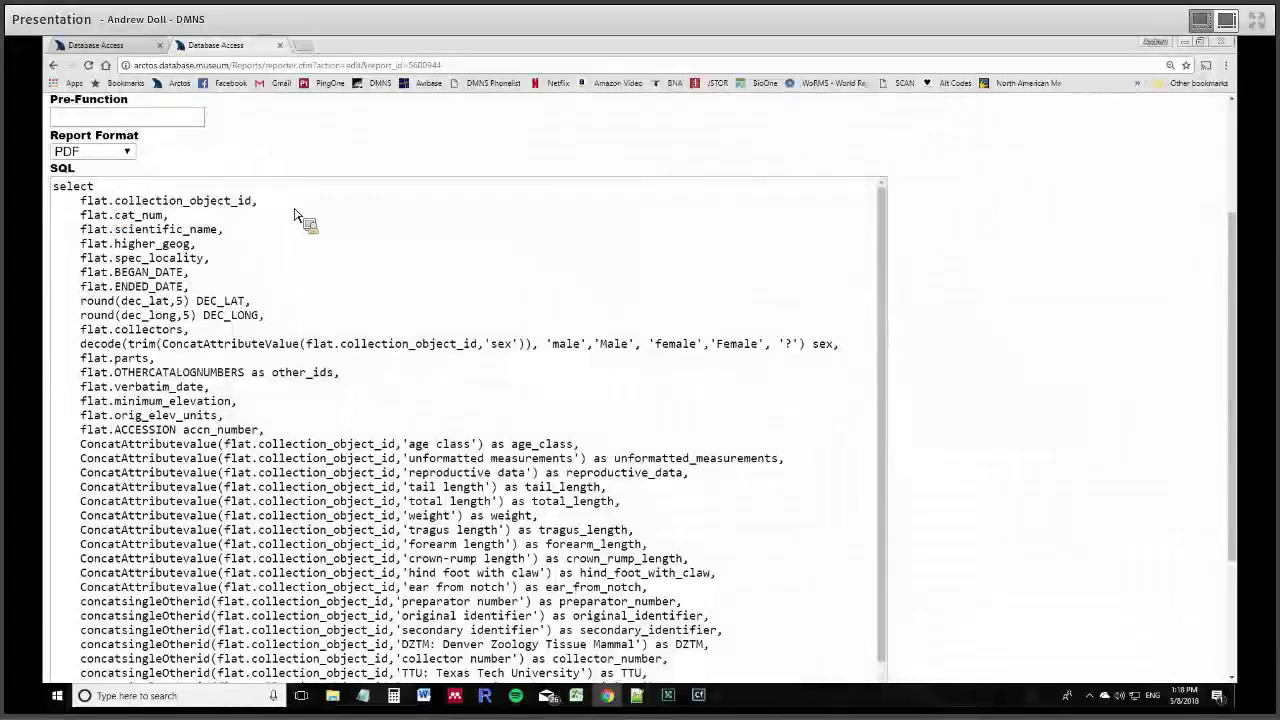
scroll(300, 222, "down", 2)
scroll(1060, 349, "down", 1)
left_click_drag(1240, 335, 1244, 372)
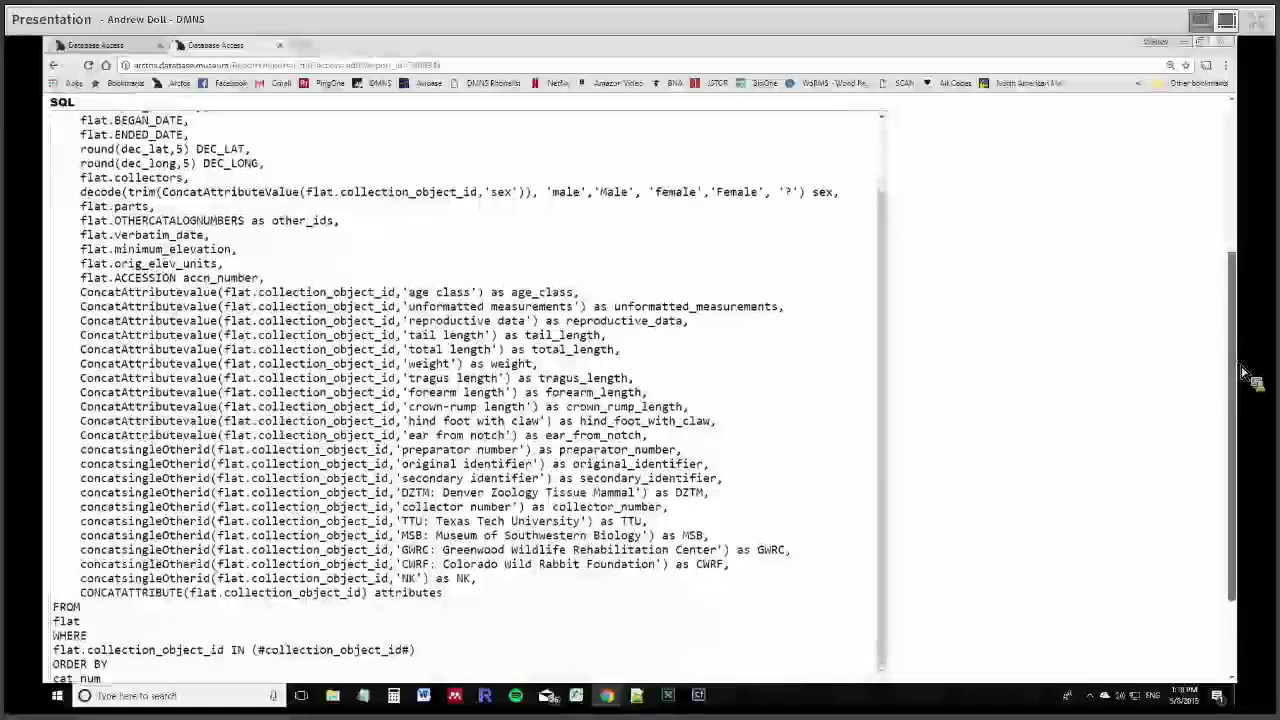
left_click_drag(884, 337, 882, 232)
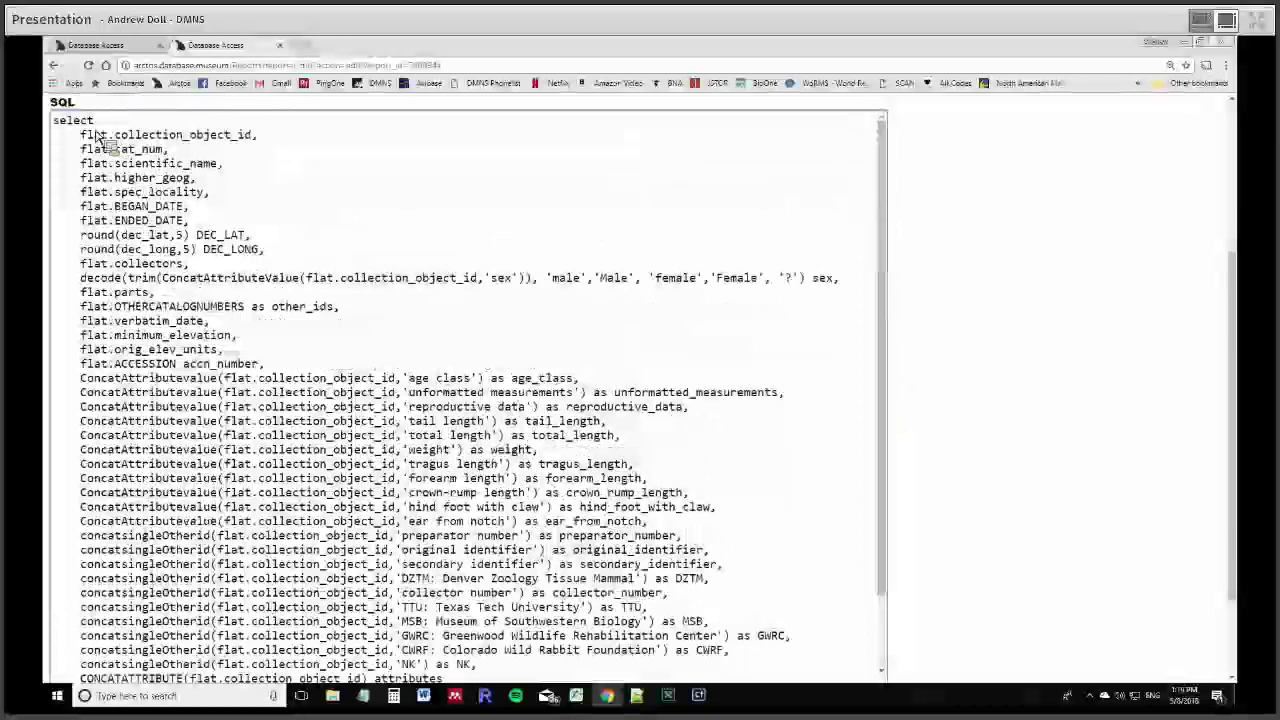
- Examine the flat.collection_object_id and flat.cat_num entries at the start of the SQL select list
left_click_drag(80, 135, 257, 146)
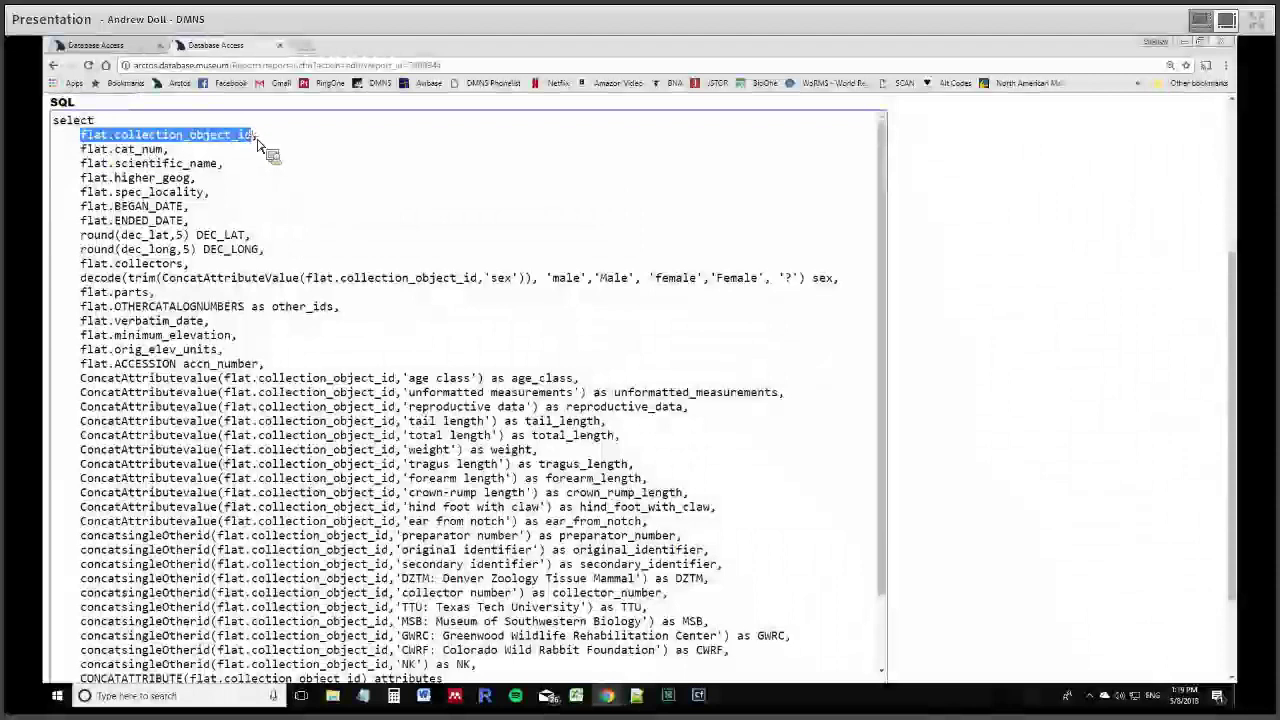
left_click_drag(257, 147, 97, 152)
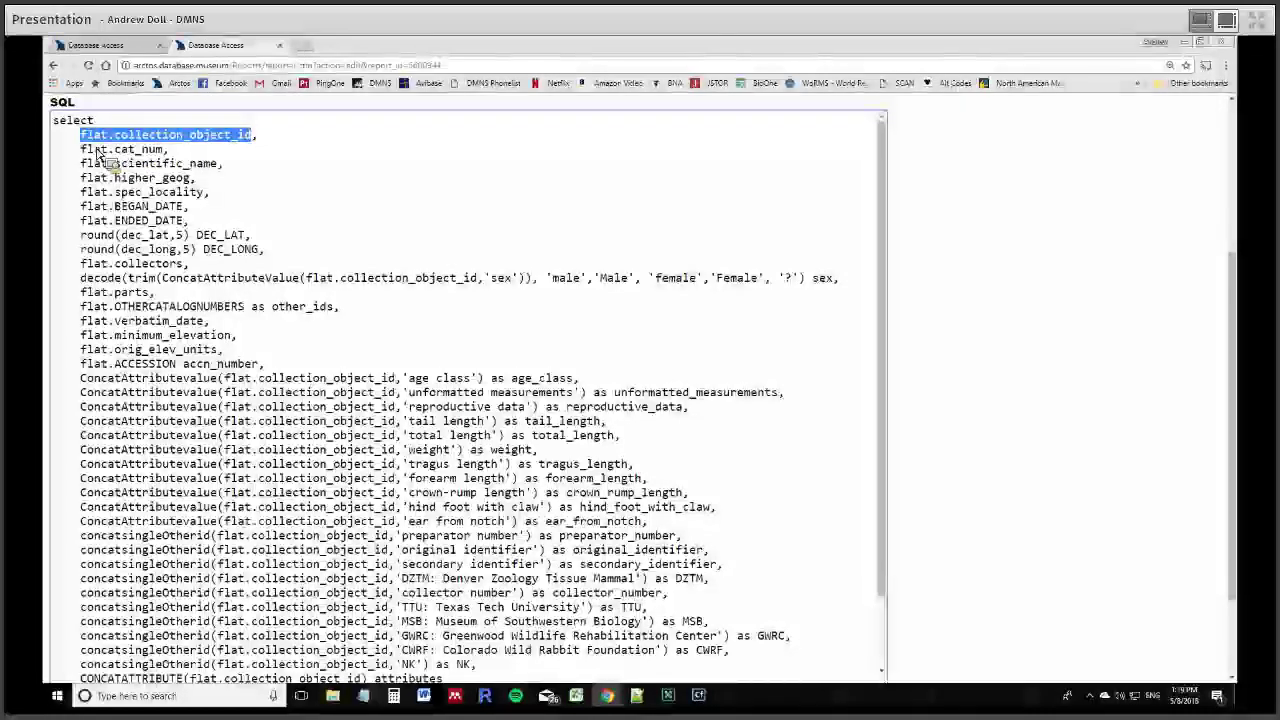
left_click_drag(90, 150, 84, 149)
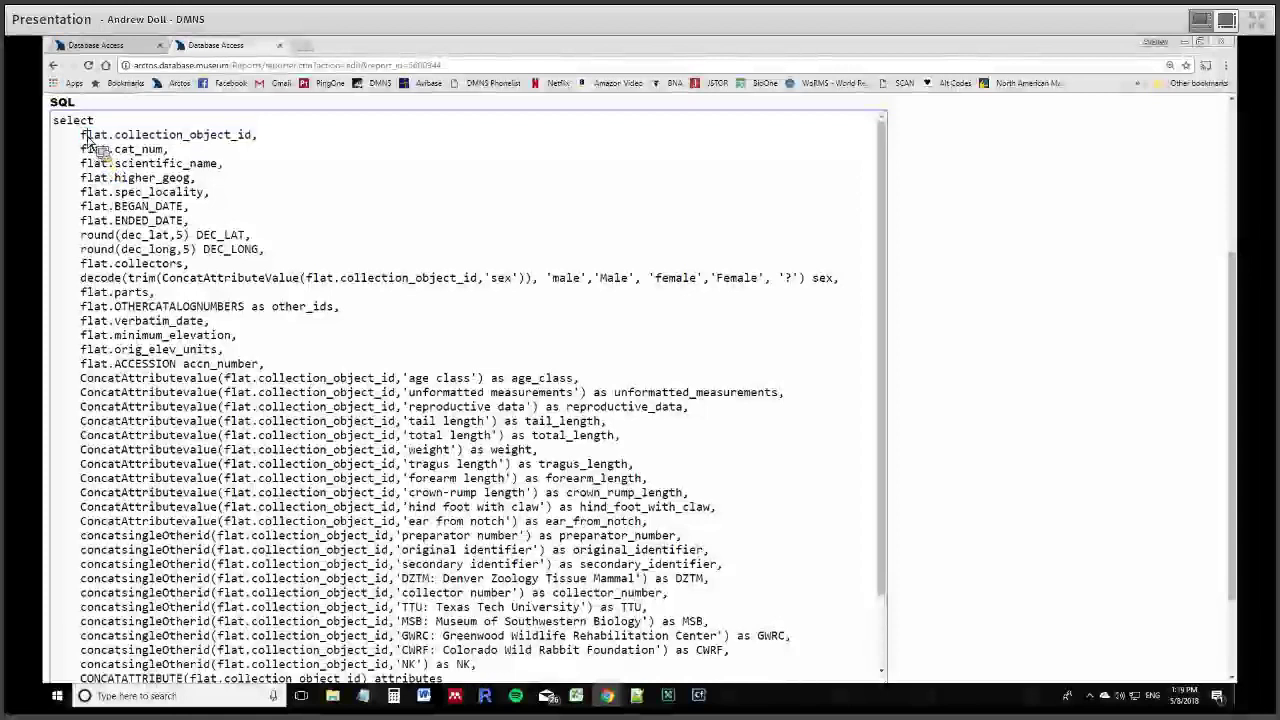
- Examine the handler SQL's collection_object_id entry, the rounded dec_lat and dec_long lines, and the decode expression for sex
left_click_drag(255, 140, 271, 143)
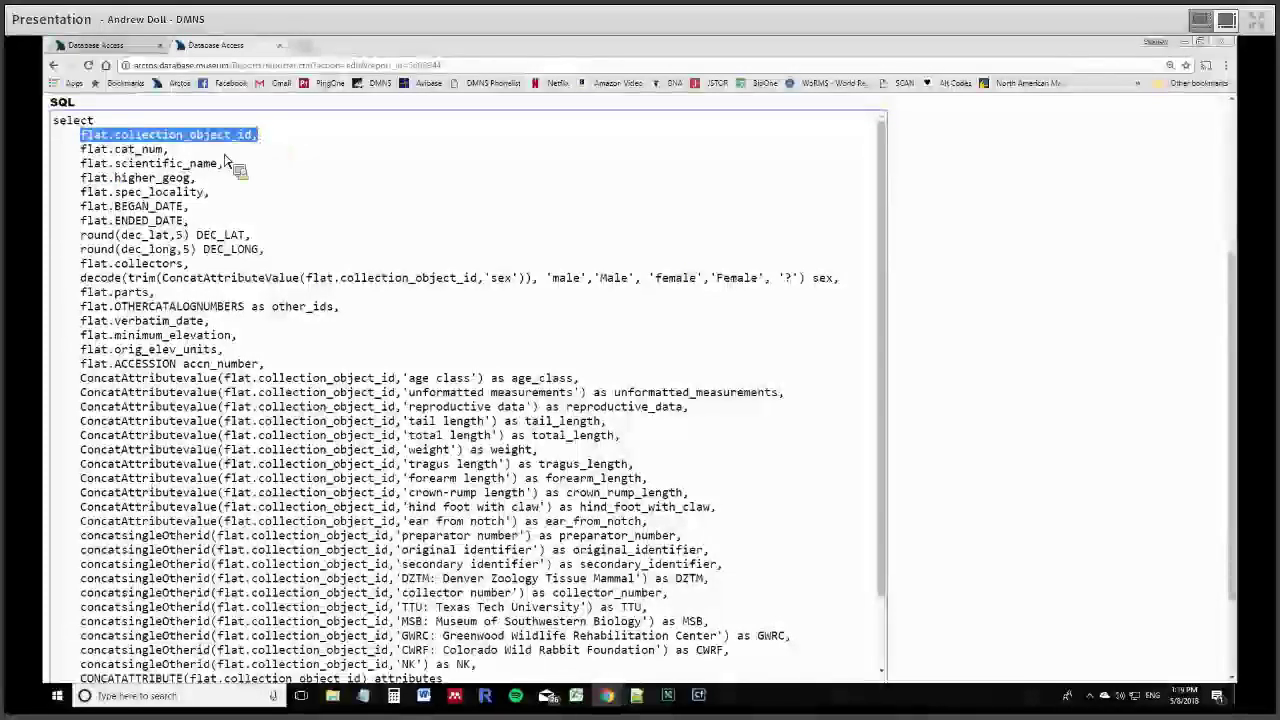
scroll(193, 160, "down", 1)
left_click_drag(193, 160, 98, 228)
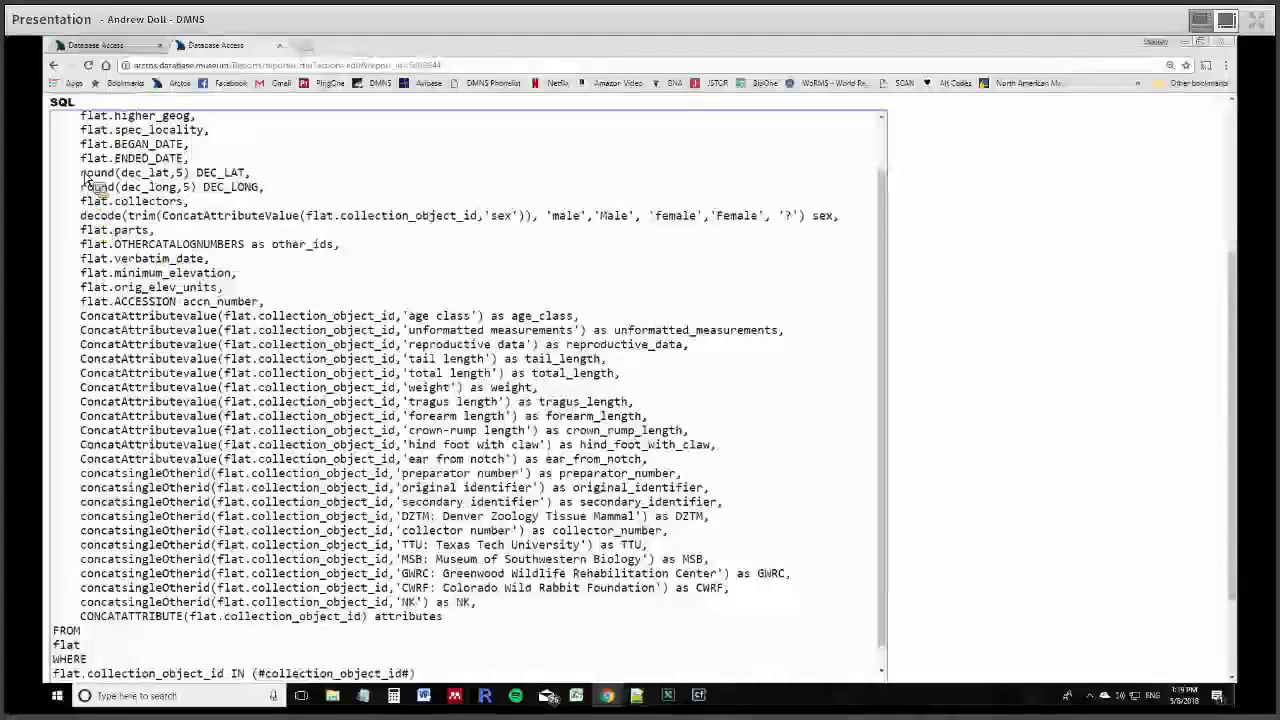
left_click_drag(80, 172, 80, 216)
left_click_drag(80, 215, 834, 217)
mouse_move(687, 237)
left_mouse_down()
mouse_move(574, 232)
mouse_move(652, 208)
mouse_move(384, 200)
mouse_move(699, 237)
mouse_move(674, 232)
left_mouse_up()
left_click_drag(463, 276, 618, 228)
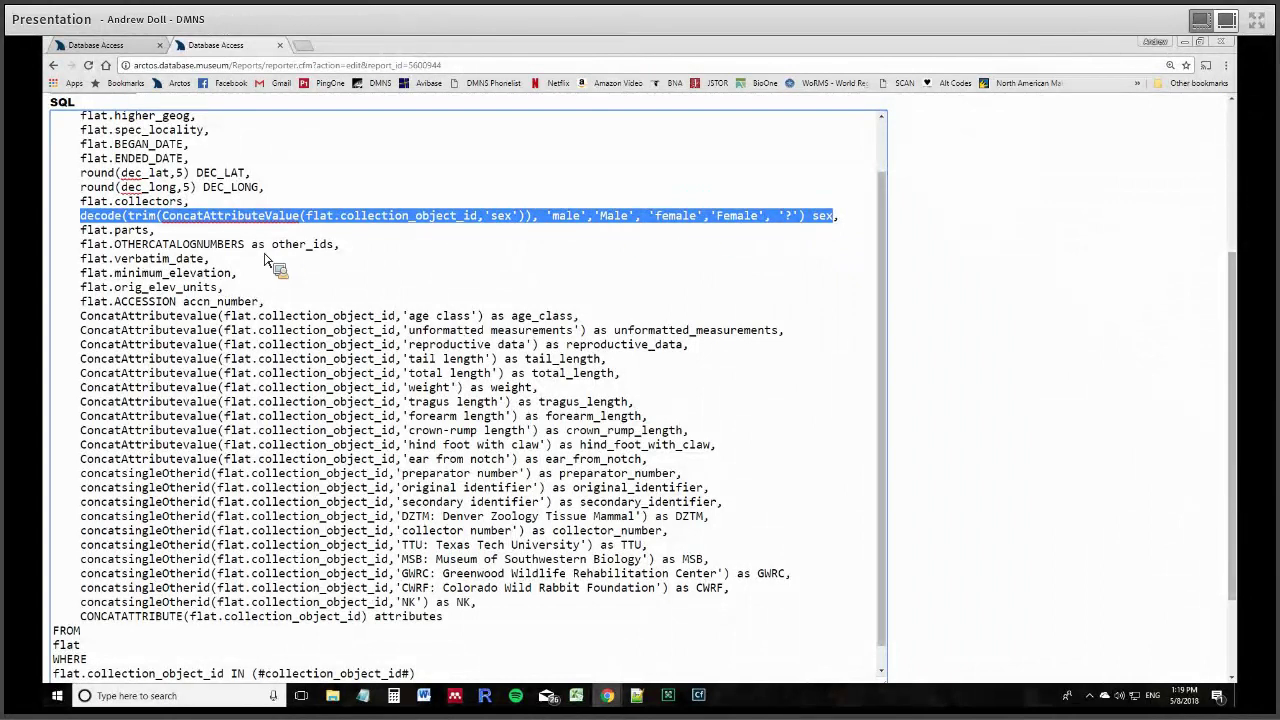
- Examine the ConcatAttributevalue and concatsingleOtherid entries and the closing FROM, WHERE and ORDER BY clauses of the handler's SQL
scroll(297, 251, "down", 1)
left_click_drag(280, 252, 580, 230)
scroll(297, 246, "down", 1)
left_click_drag(745, 265, 700, 345)
left_click_drag(184, 253, 667, 256)
scroll(493, 240, "down", 1)
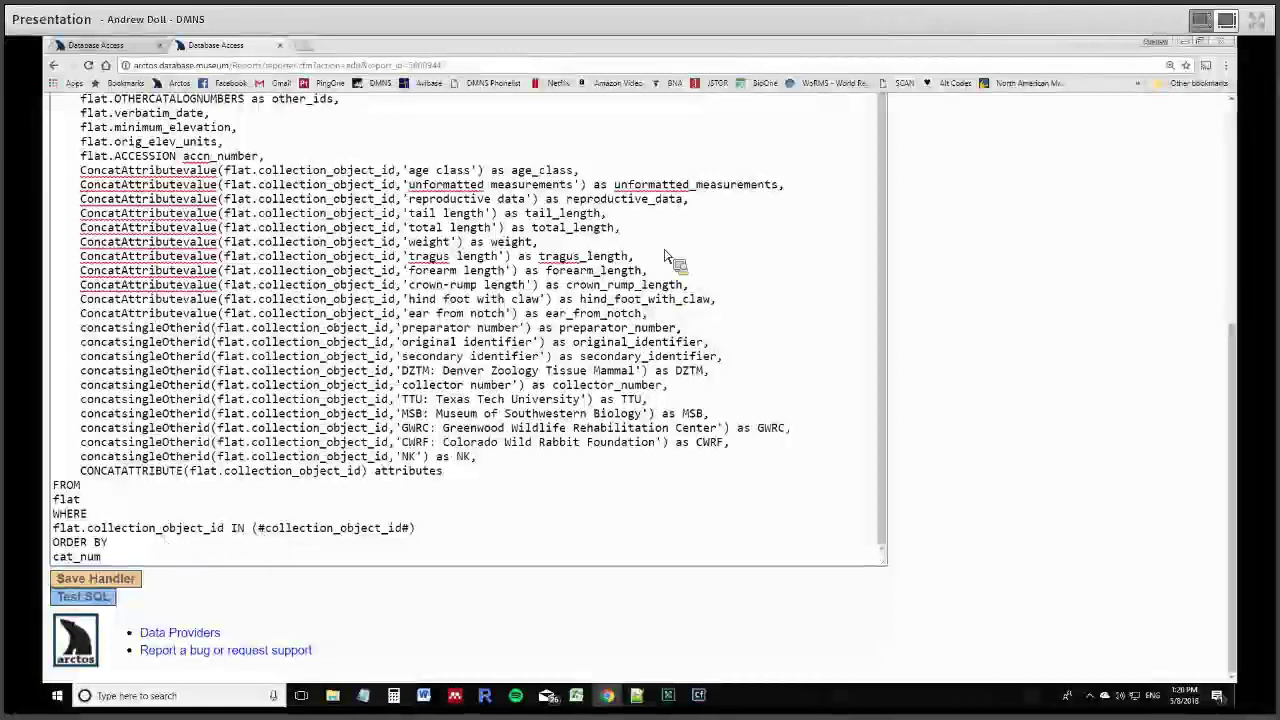
mouse_move(810, 290)
left_mouse_down()
mouse_move(486, 166)
mouse_move(543, 234)
mouse_move(957, 271)
mouse_move(958, 242)
mouse_move(943, 209)
mouse_move(623, 251)
mouse_move(708, 700)
mouse_move(630, 450)
mouse_move(560, 289)
mouse_move(552, 188)
left_mouse_up()
scroll(957, 260, "up", 1)
scroll(950, 225, "up", 2)
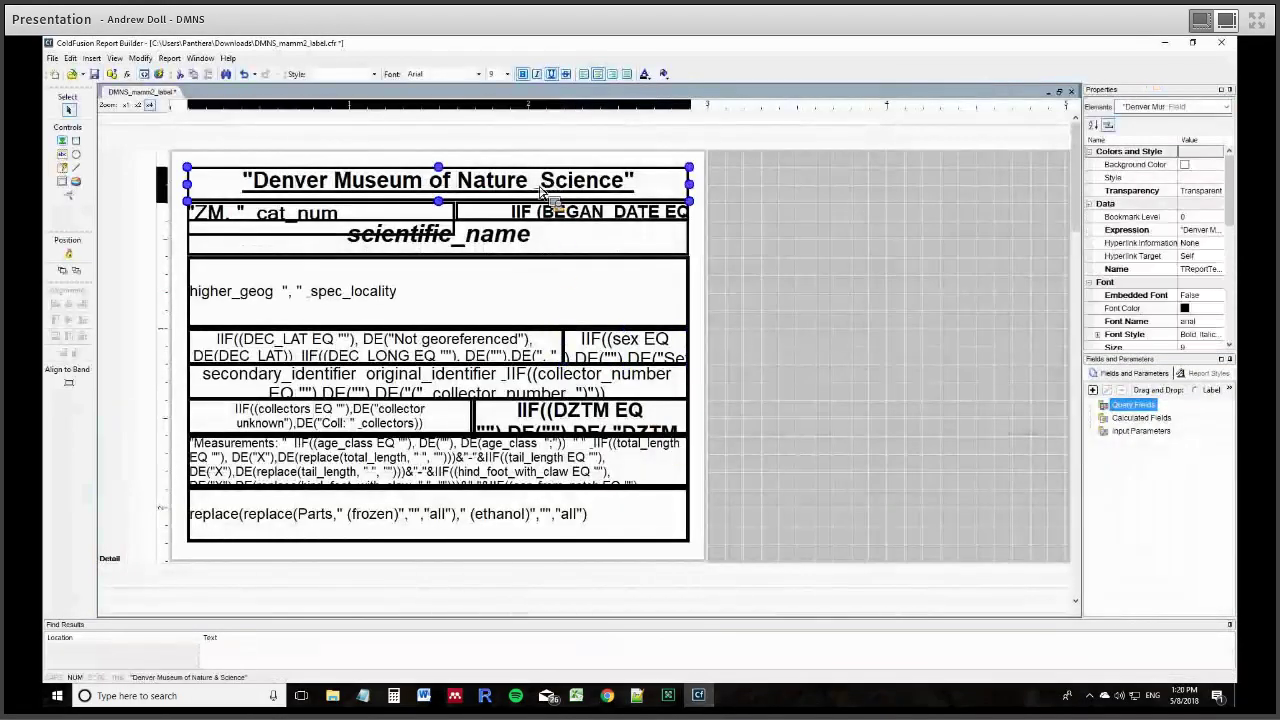
- Switch to ColdFusion Report Builder and append TEST to the museum name in the label's title field expression
double_click(552, 185)
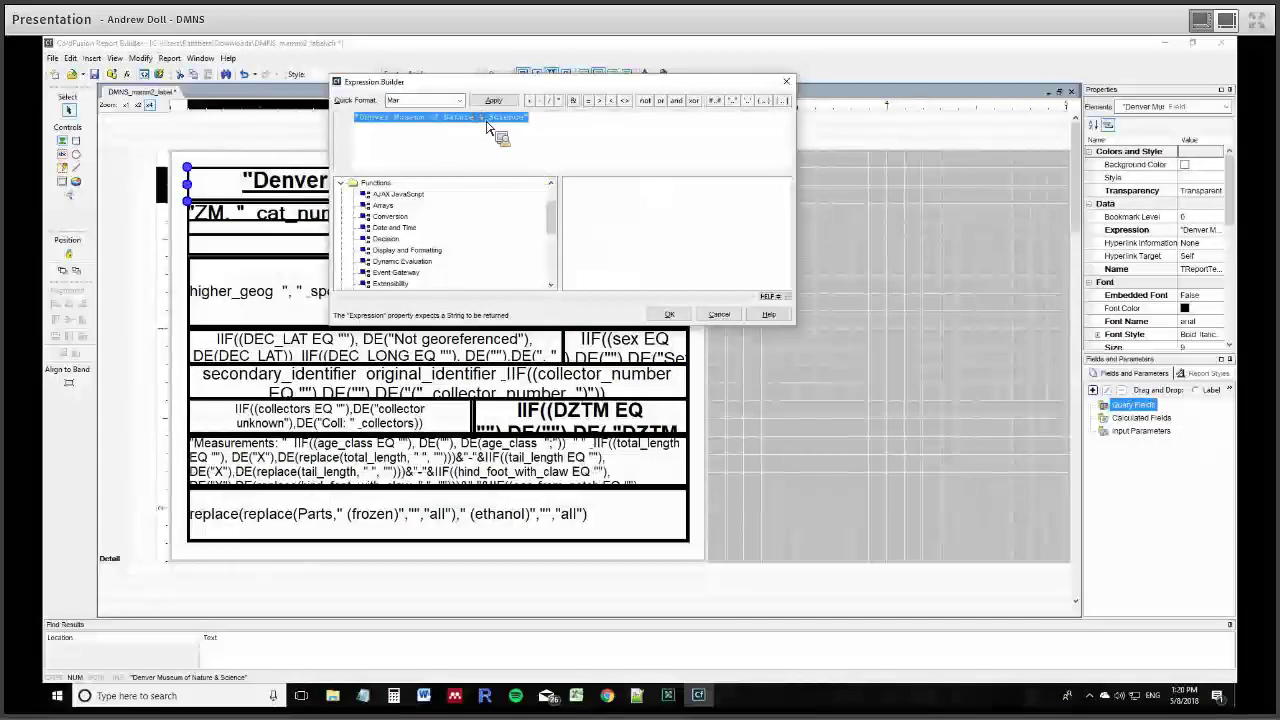
left_click(497, 127)
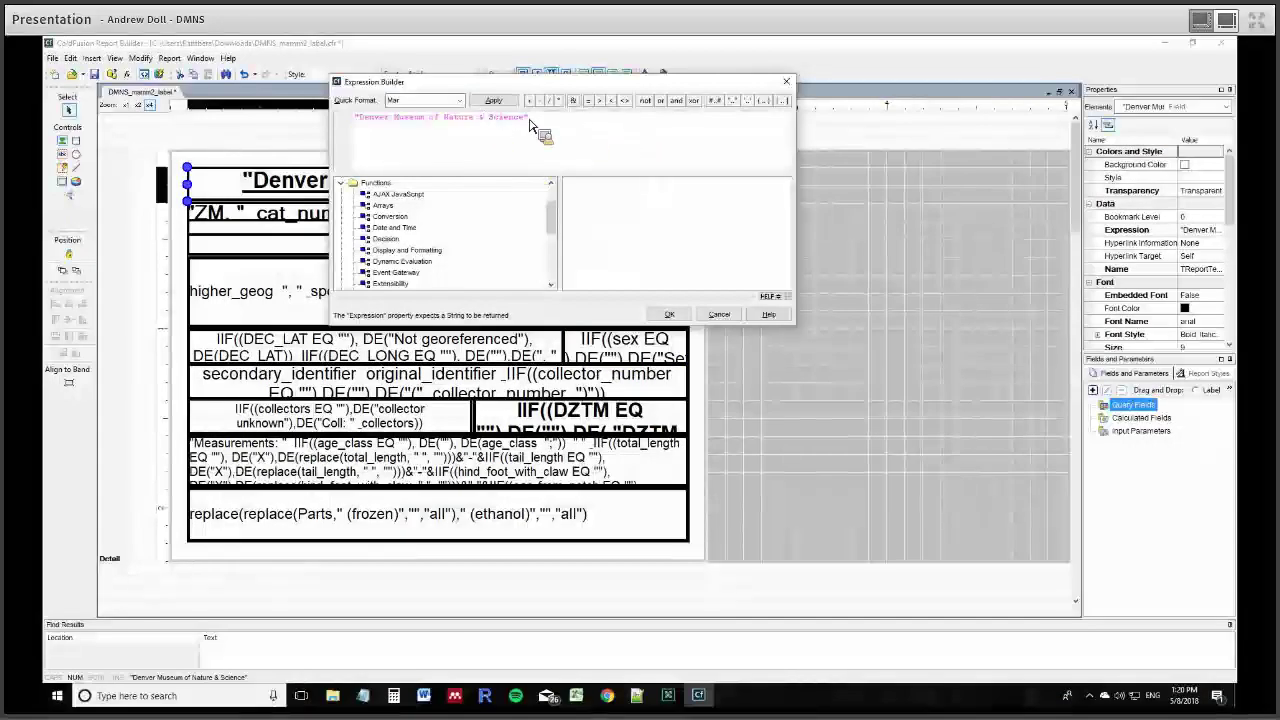
type("VER")
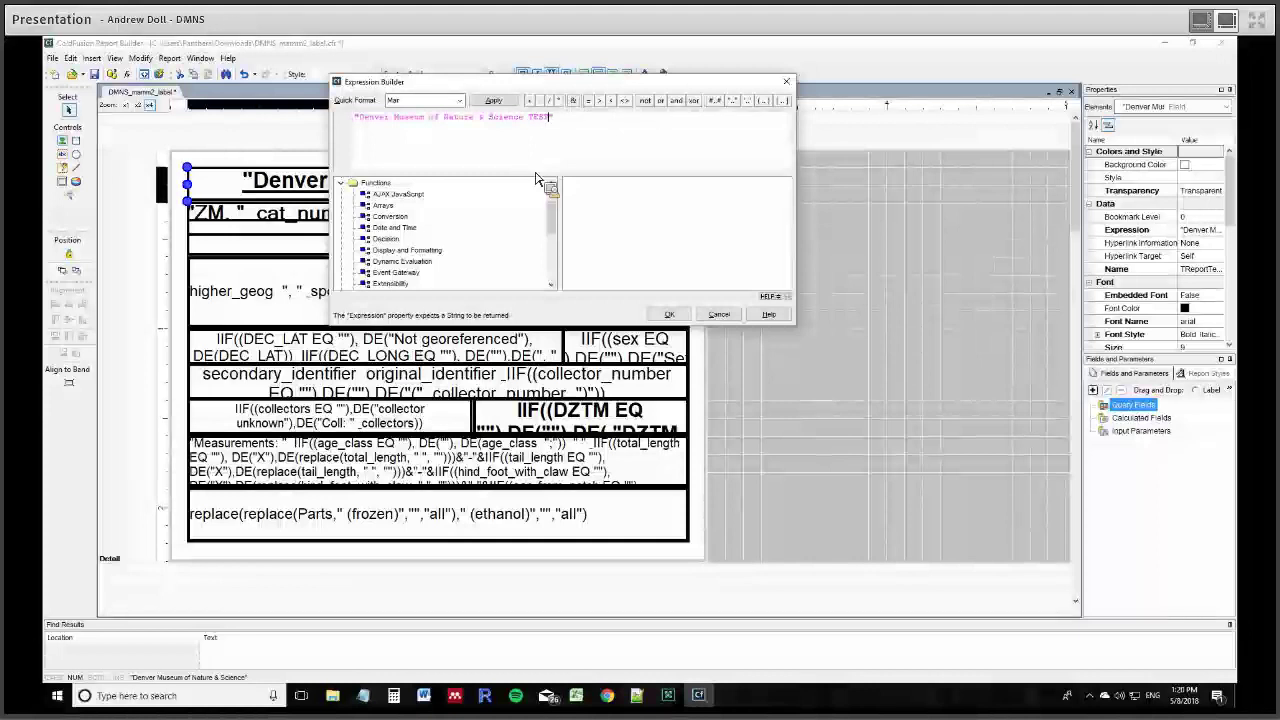
left_click(672, 316)
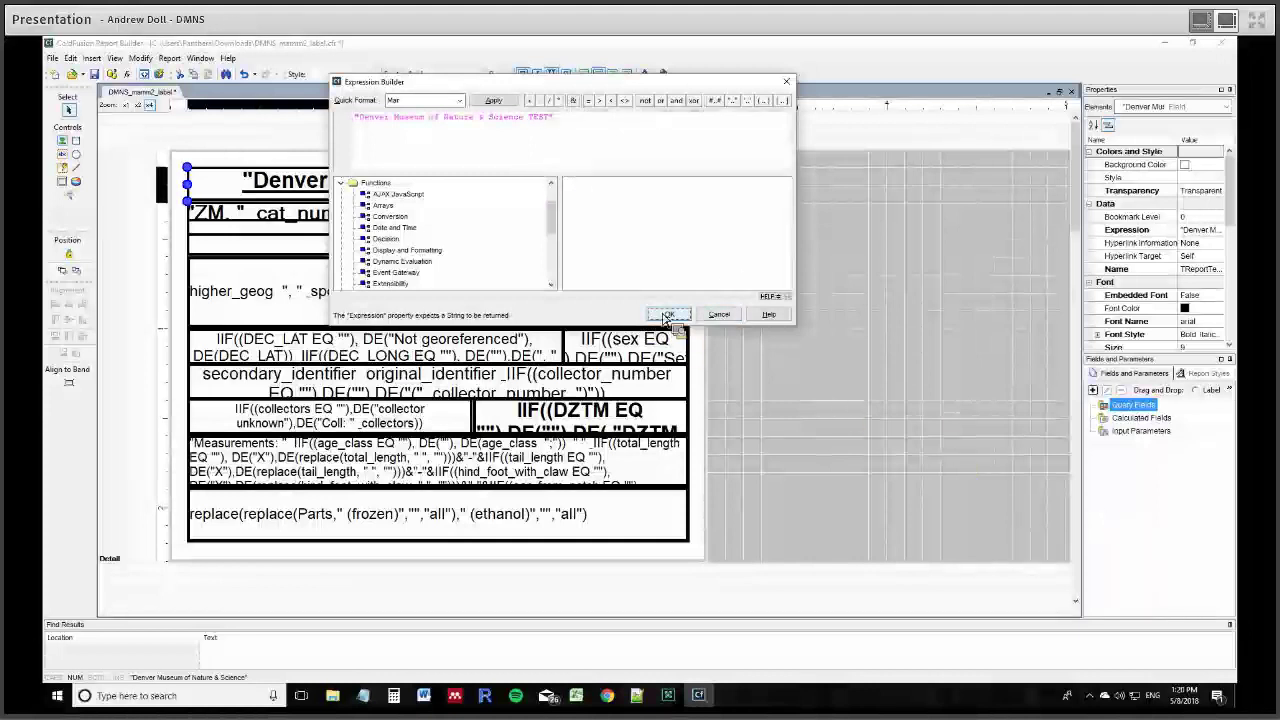
- Append & "!!!" to the catalog number field's expression after cat_num and apply it
left_click(273, 217)
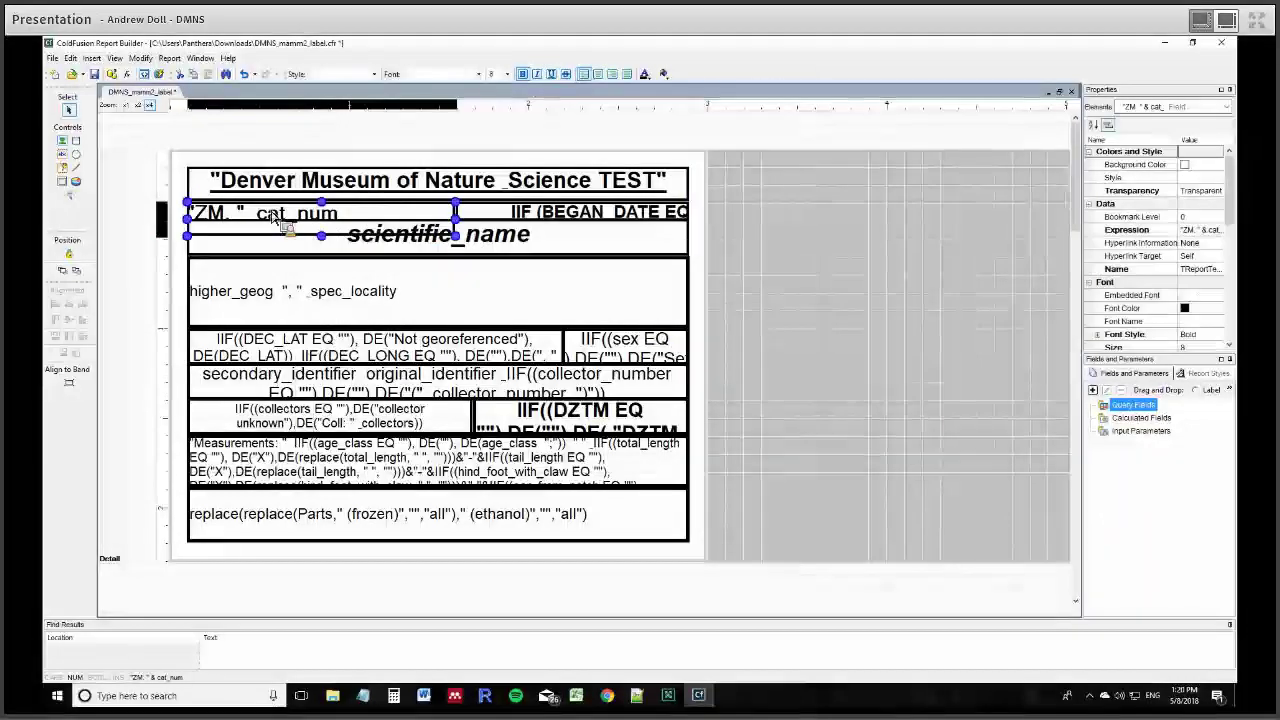
double_click(273, 217)
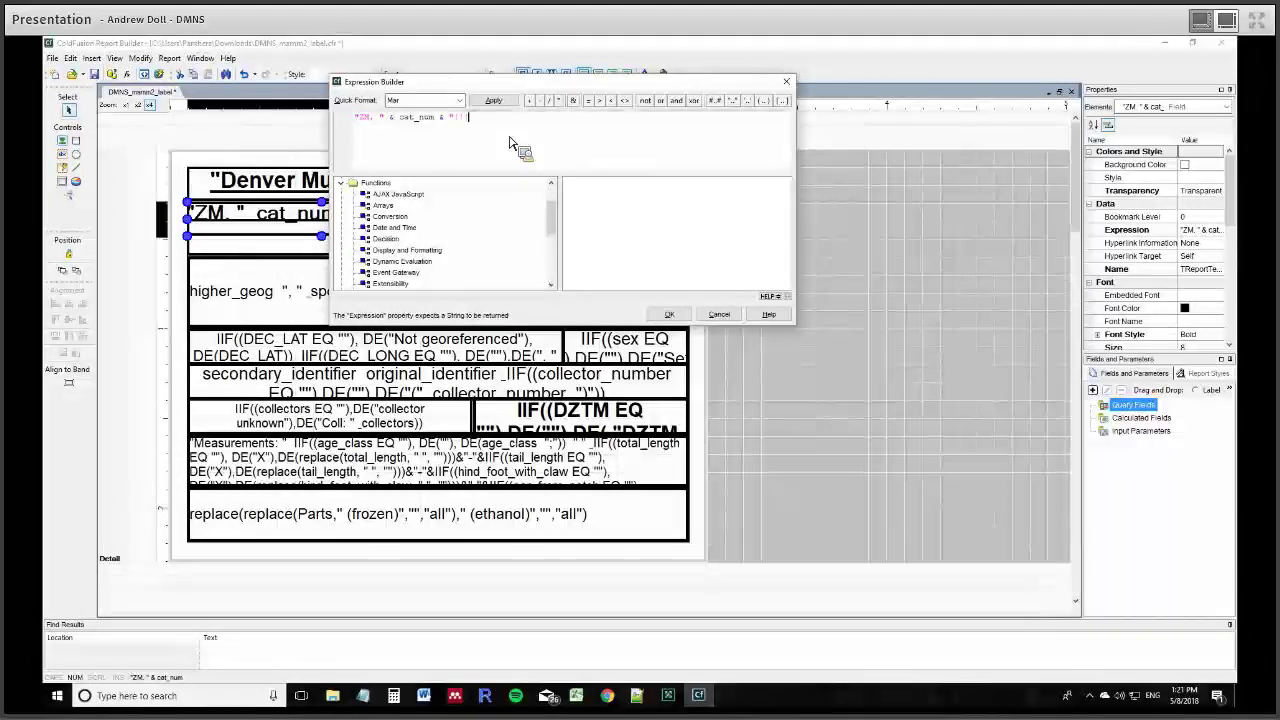
left_click(669, 314)
left_click_drag(501, 212, 820, 410)
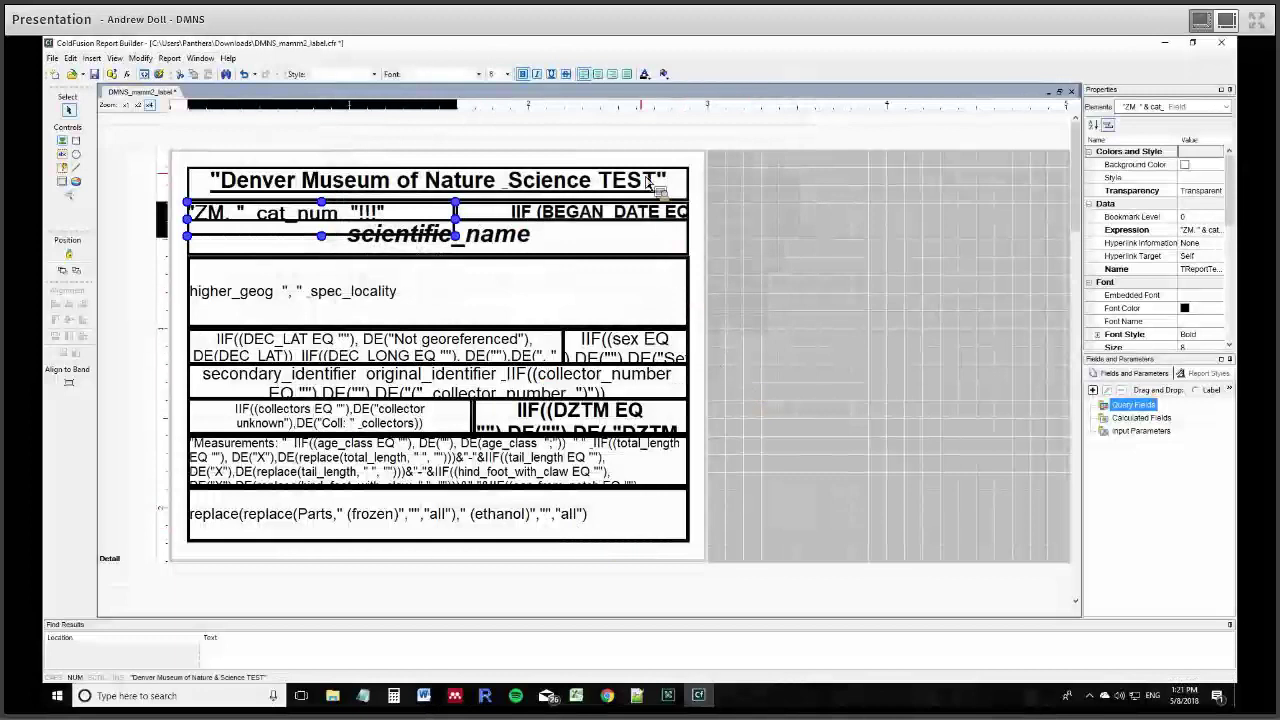
- Widen the higher_geog and spec_locality field so its far edge reaches about the 4-inch ruler mark
left_click_drag(651, 187, 716, 333)
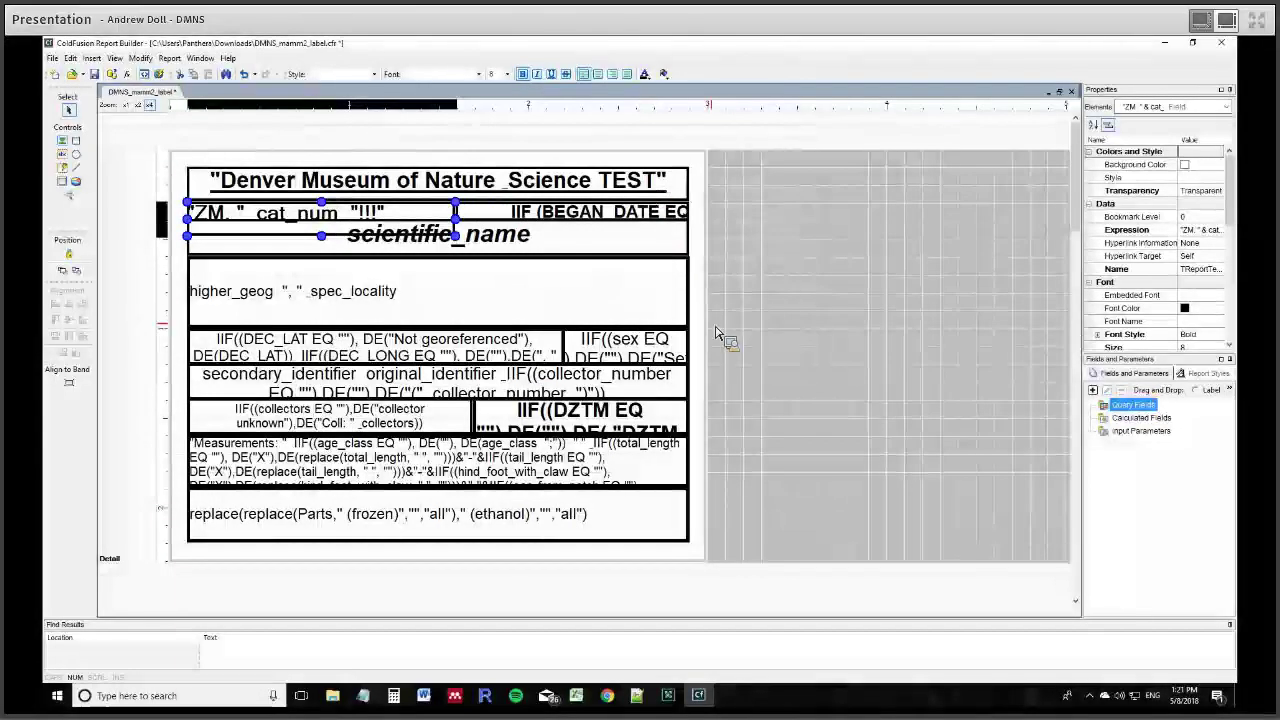
left_click(712, 334)
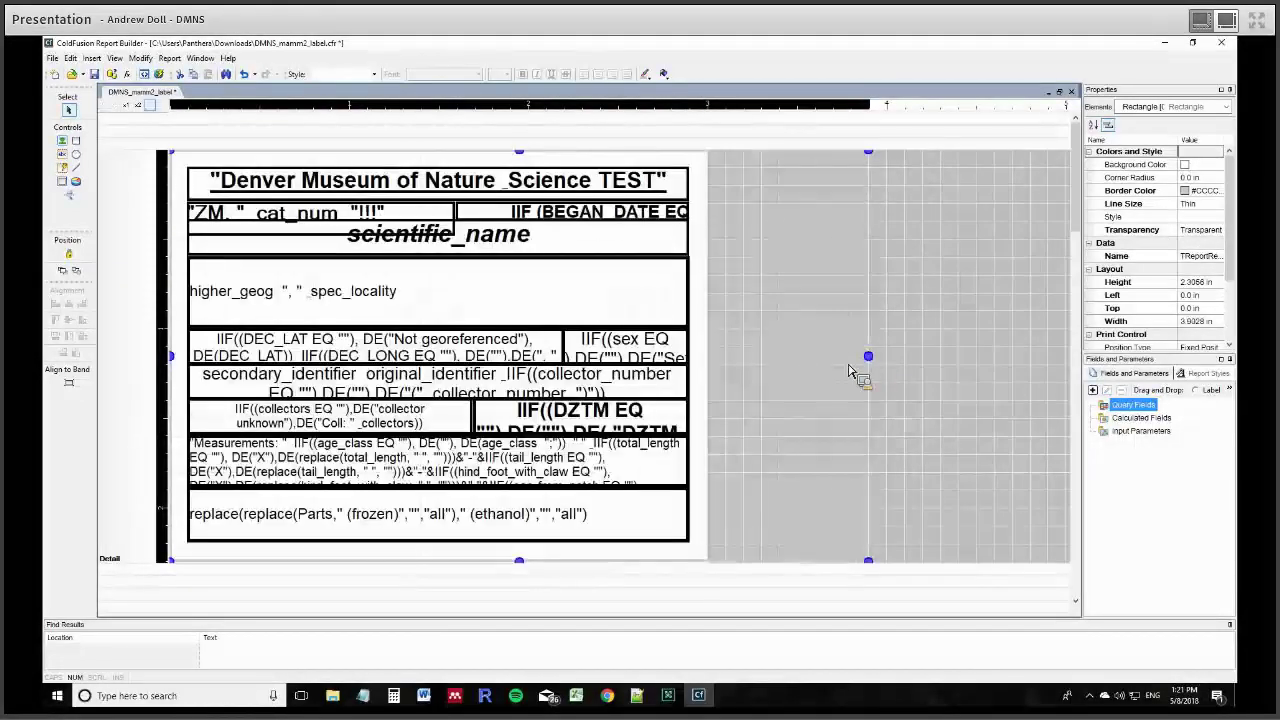
left_click(698, 366)
left_click_drag(676, 302, 885, 294)
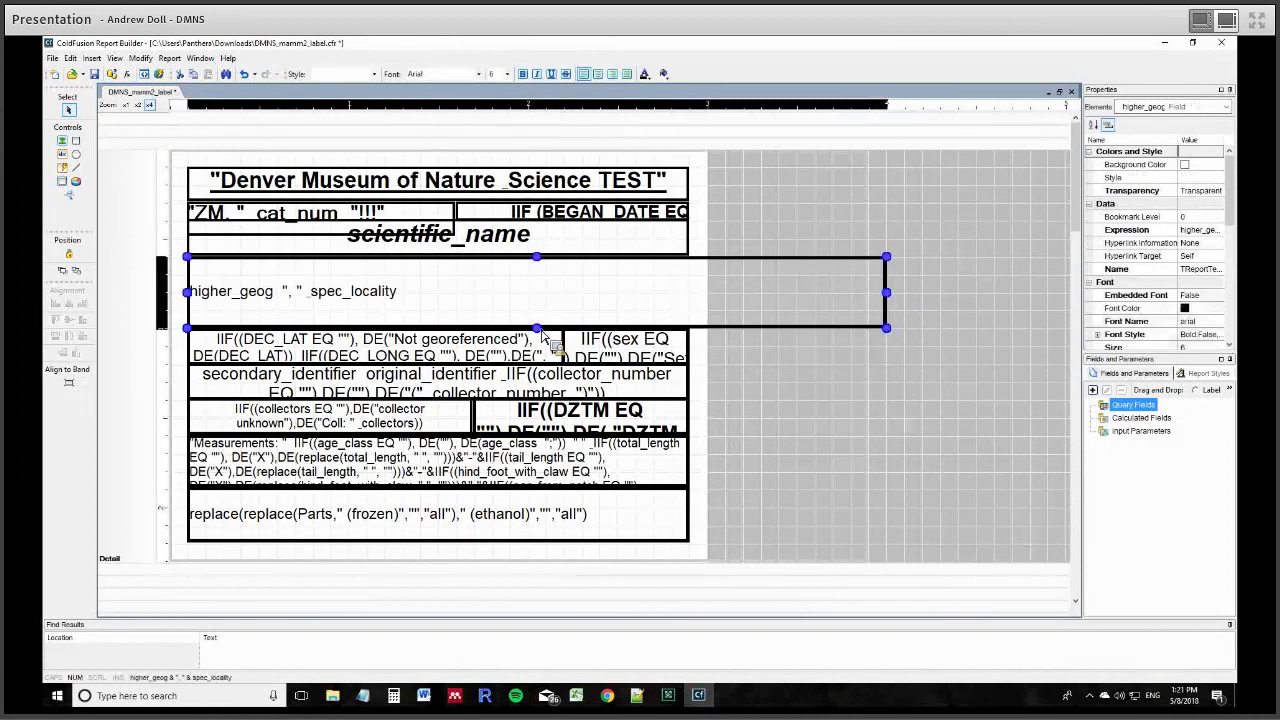
- Enlarge the properties area and set the scientific_name field's font style to Bold False and Strike-through True
left_click(559, 250)
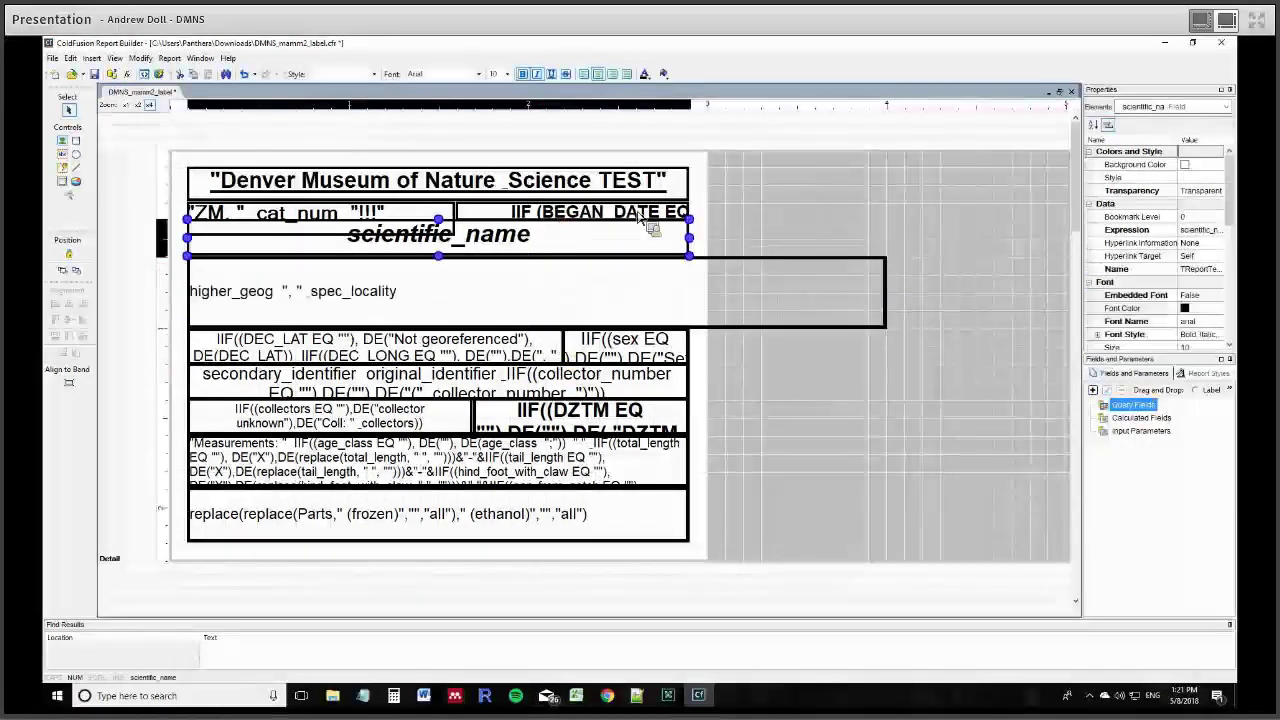
left_click_drag(1195, 355, 1177, 530)
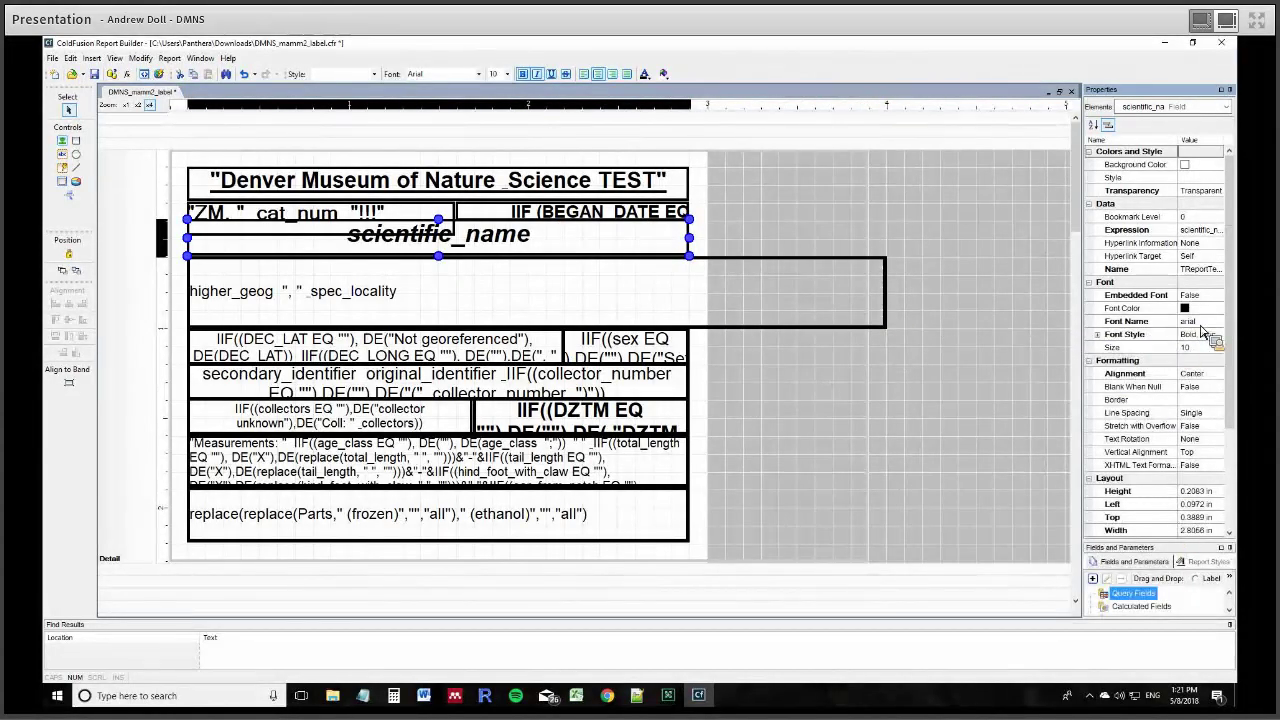
left_click(1189, 337)
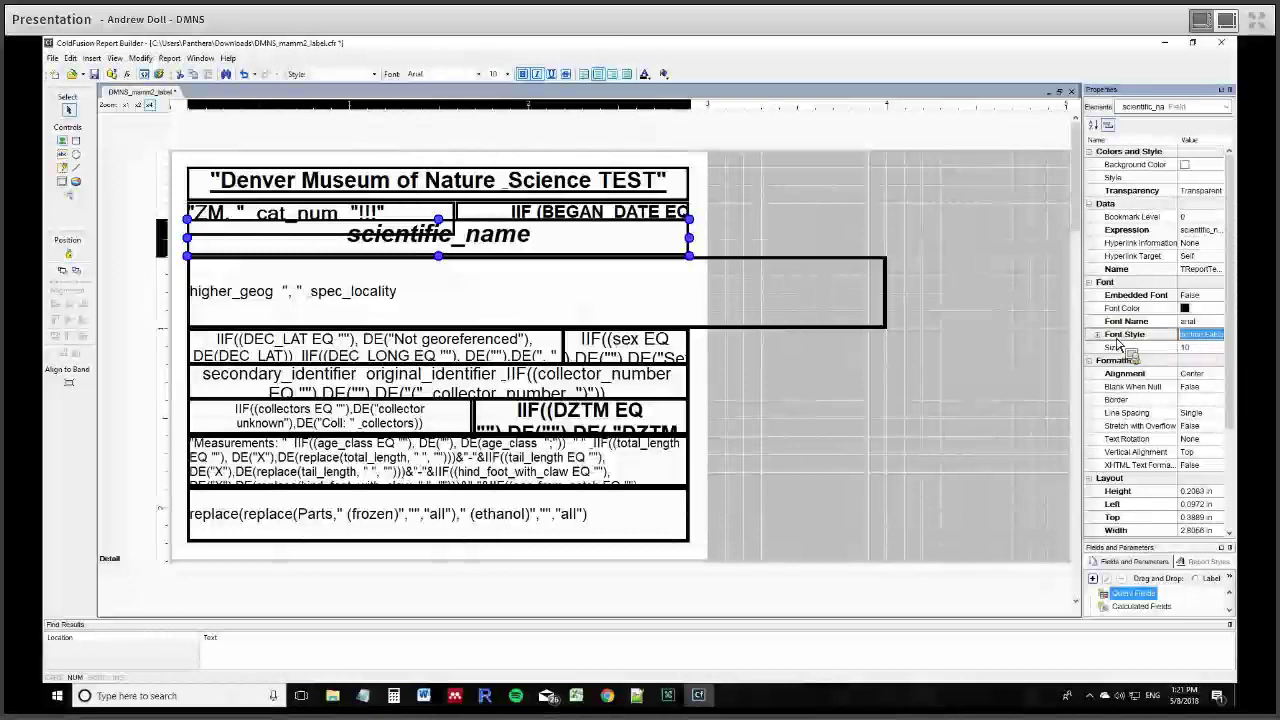
left_click(1098, 336)
left_click(1190, 347)
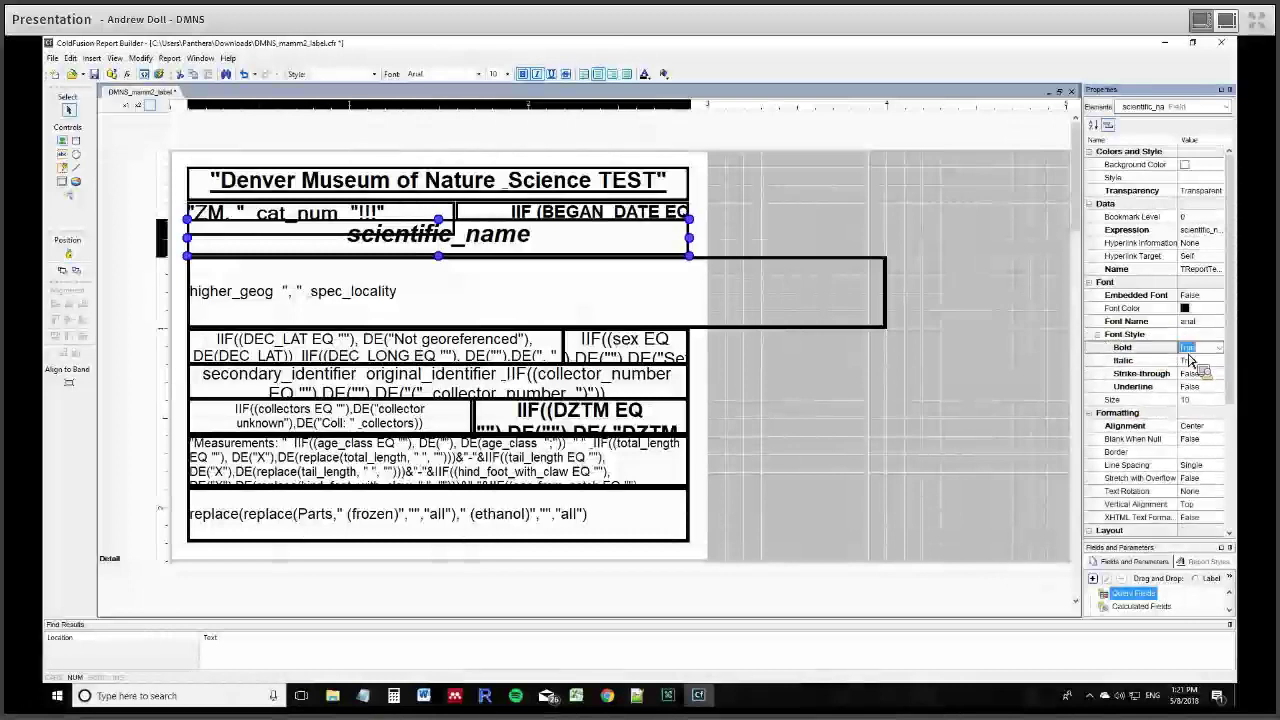
left_click(1218, 347)
left_click(1217, 370)
left_click(1190, 373)
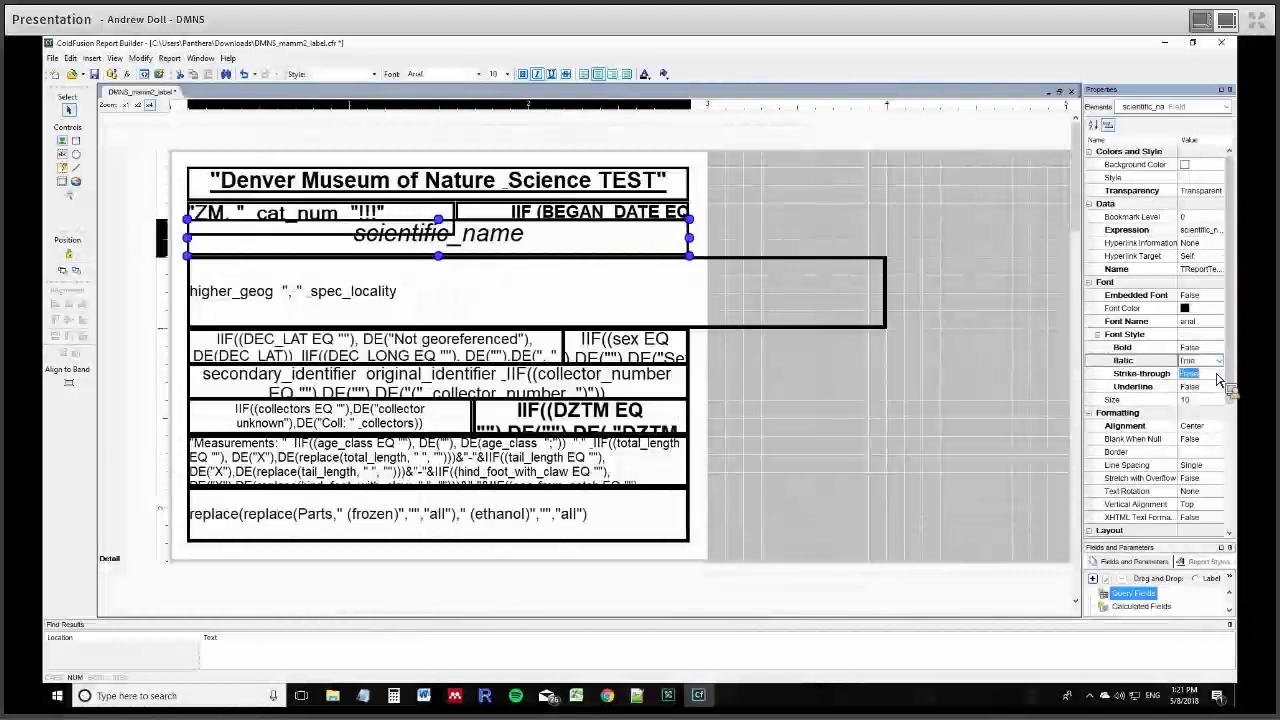
left_click(1219, 373)
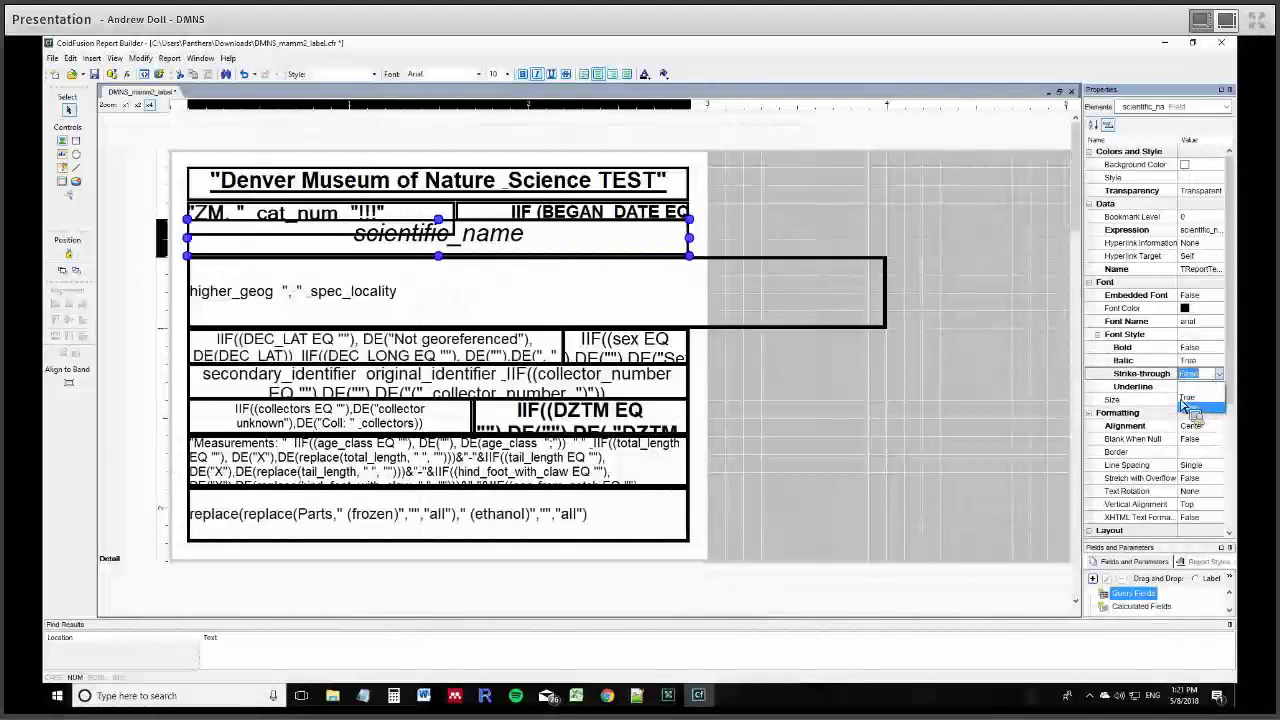
left_click(1188, 393)
- Set the scientific_name field's font size to 15
left_click(1183, 400)
type("20")
key("Return")
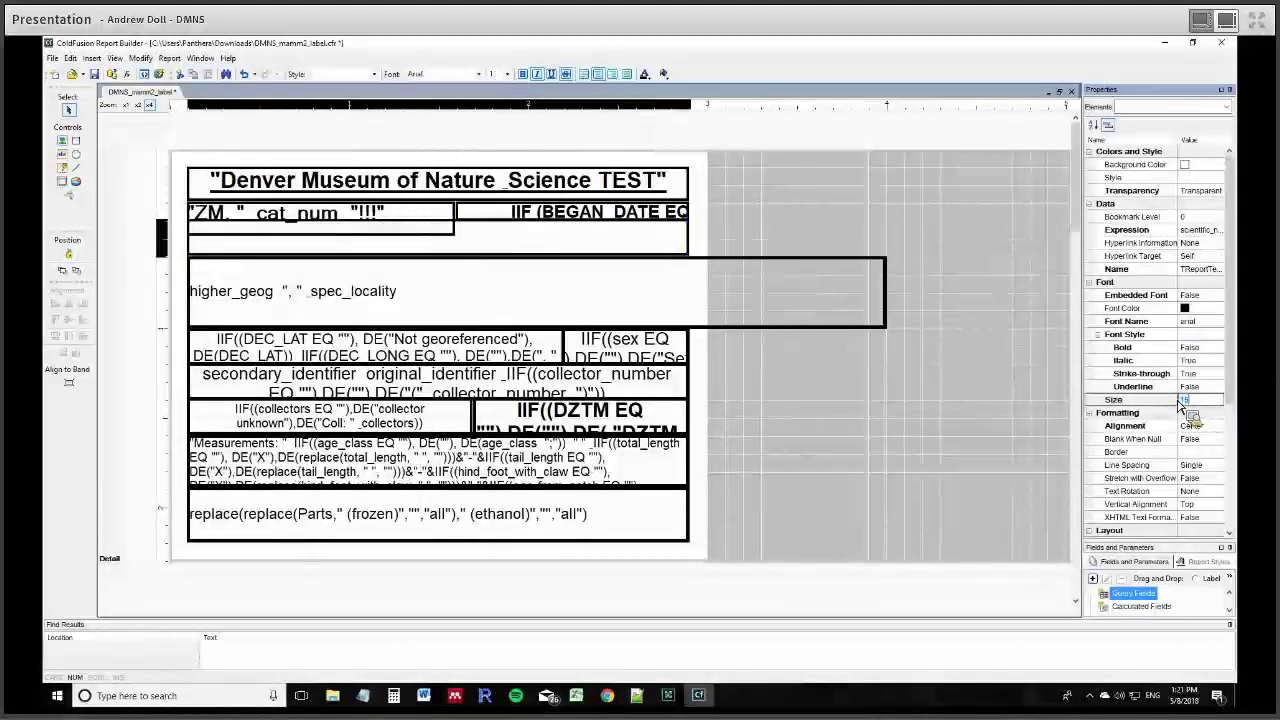
left_click(548, 378)
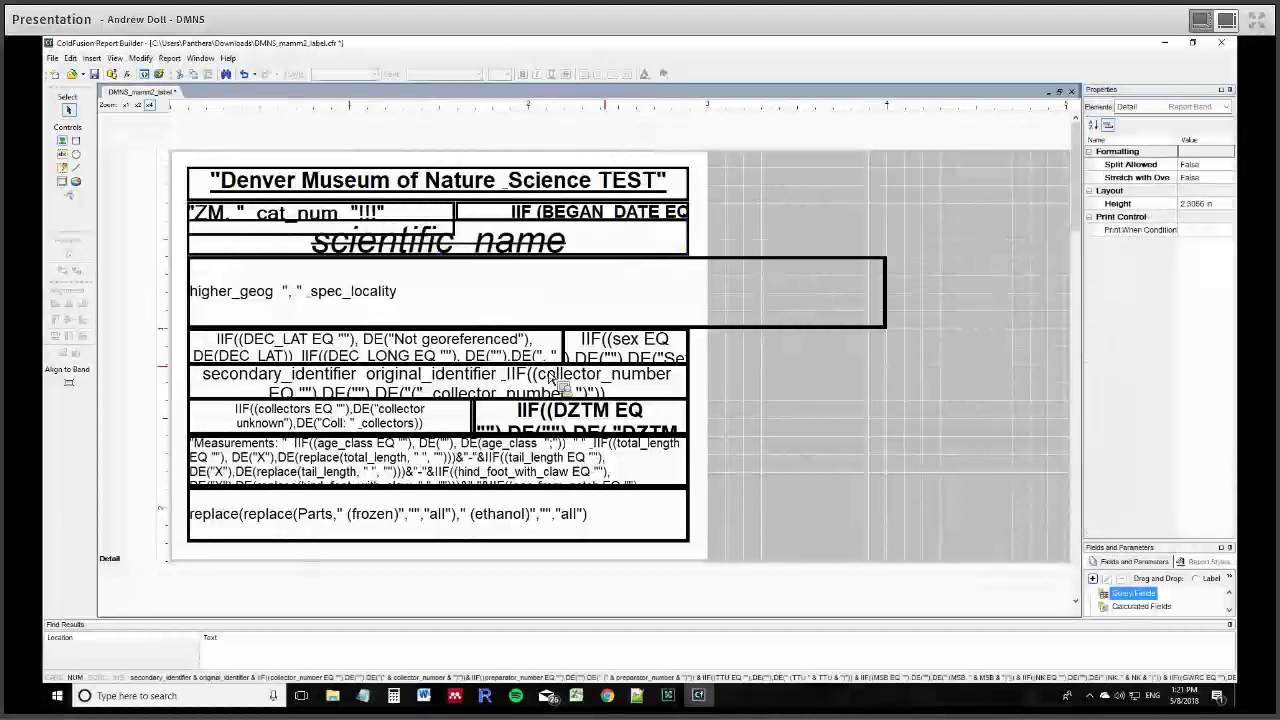
- Review the font, formatting, layout and print control properties of the coordinates, collectors and DZTM fields
left_click(500, 356)
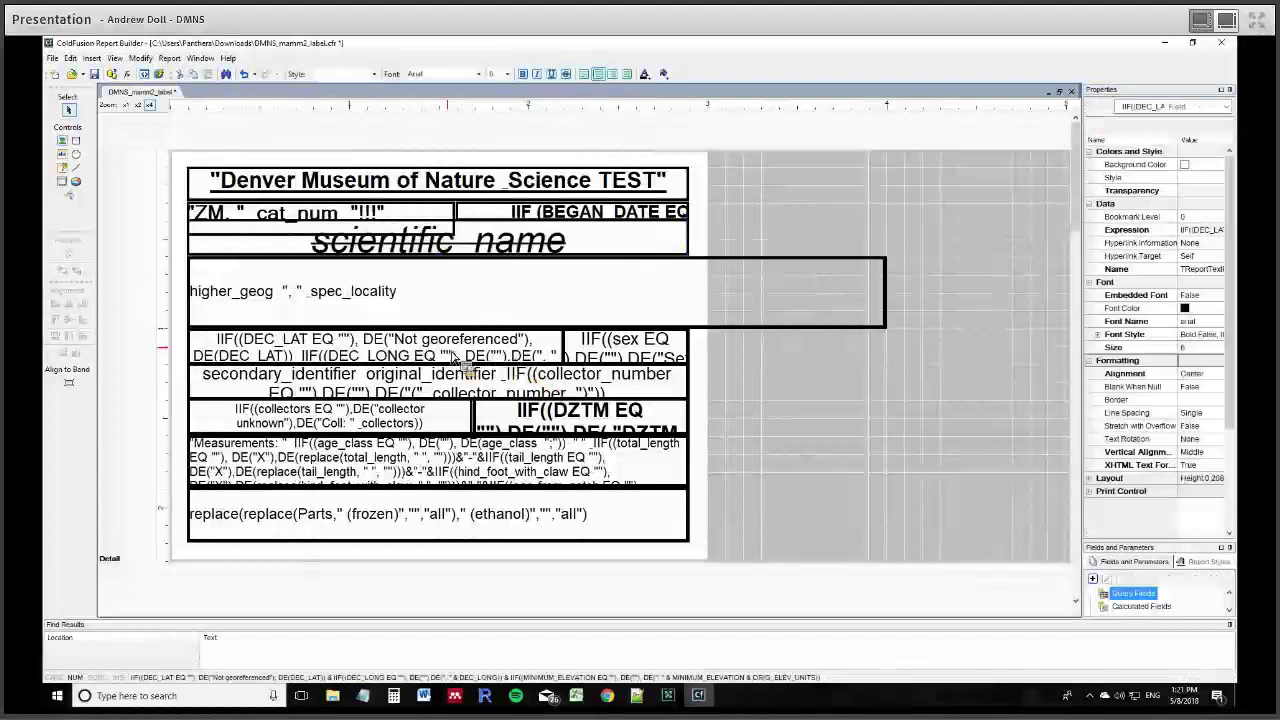
left_click(455, 416)
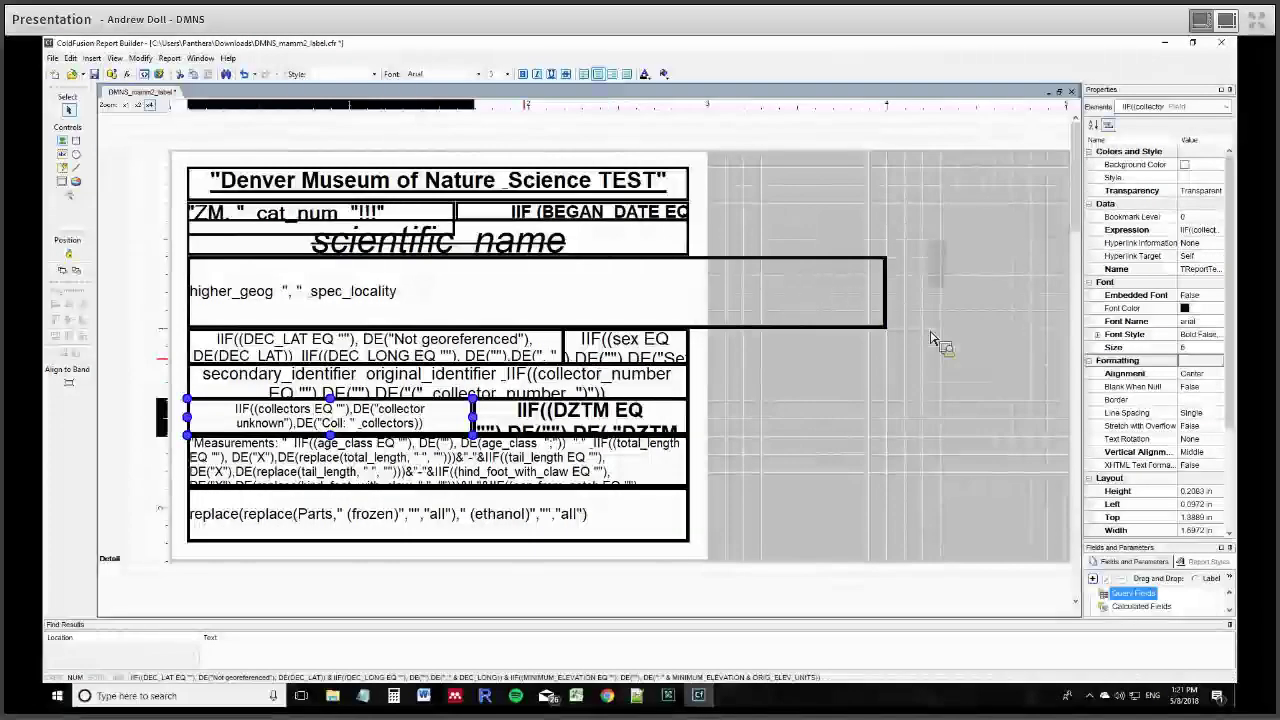
scroll(930, 340, "down", 1)
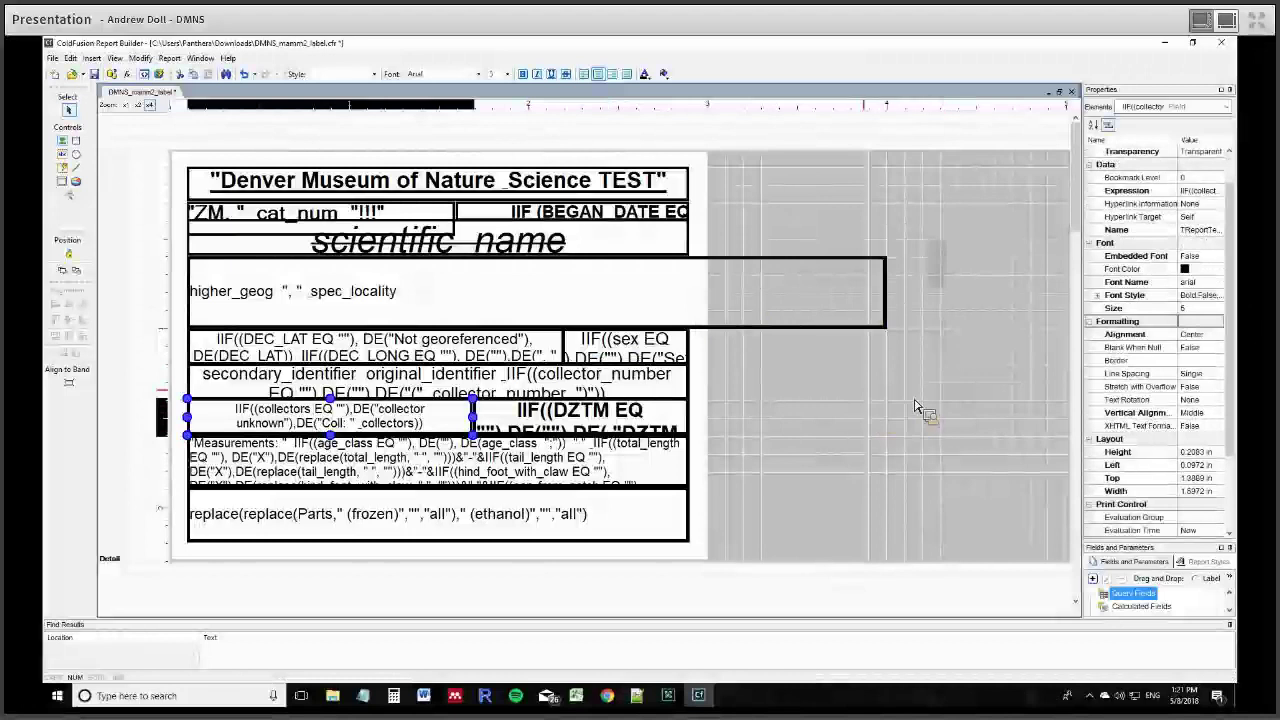
scroll(930, 408, "down", 2)
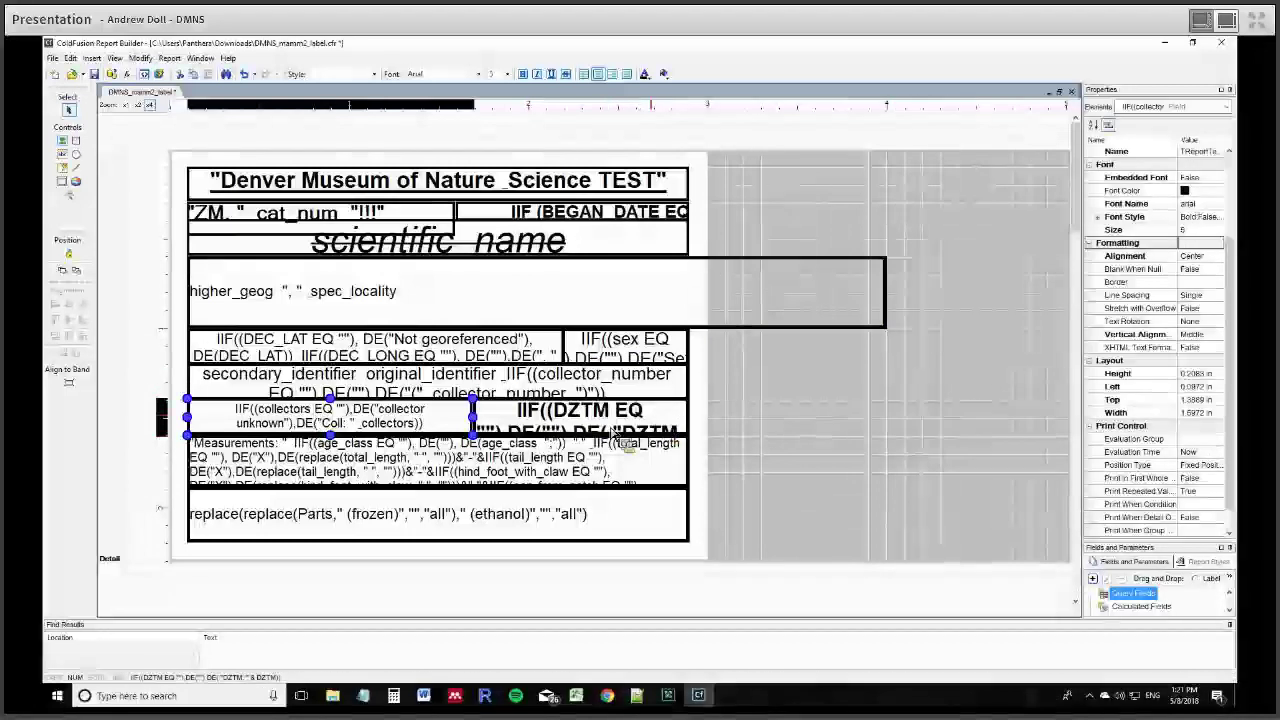
left_click(577, 426)
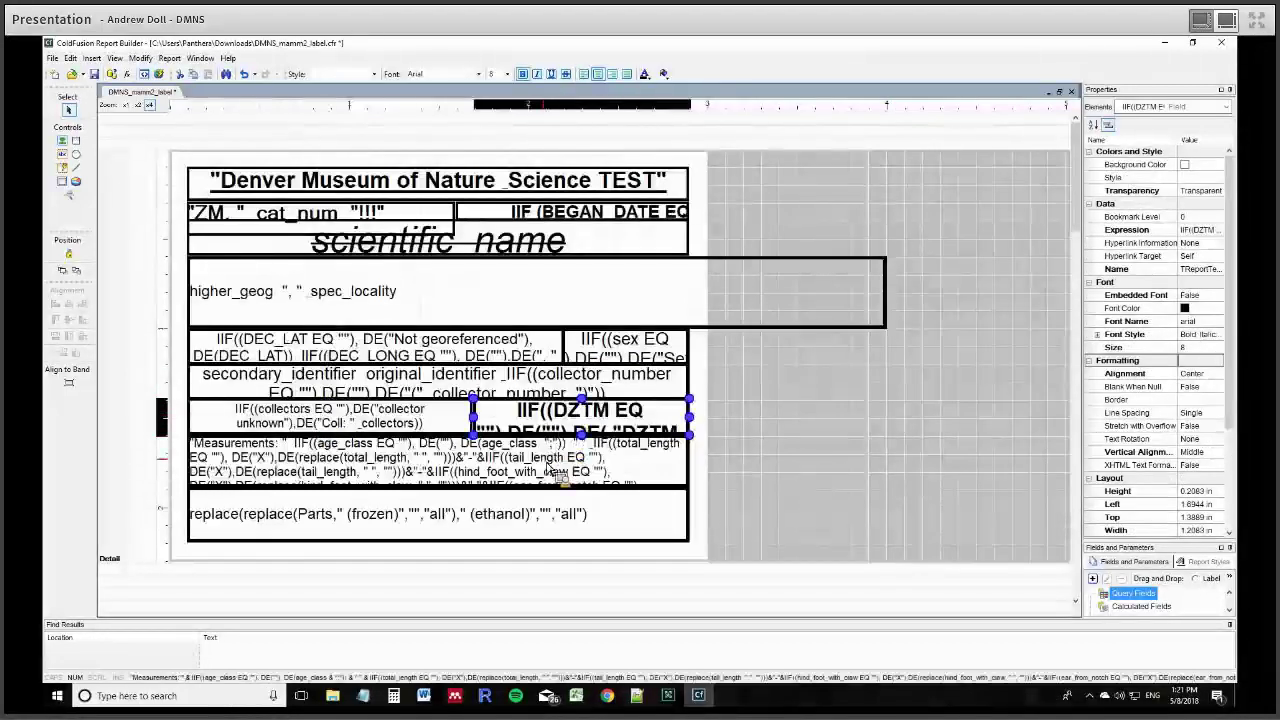
- Examine how the parts field's nested replace expression strips "(frozen)" and "(ethanol)", closing it without edits
left_click(537, 521)
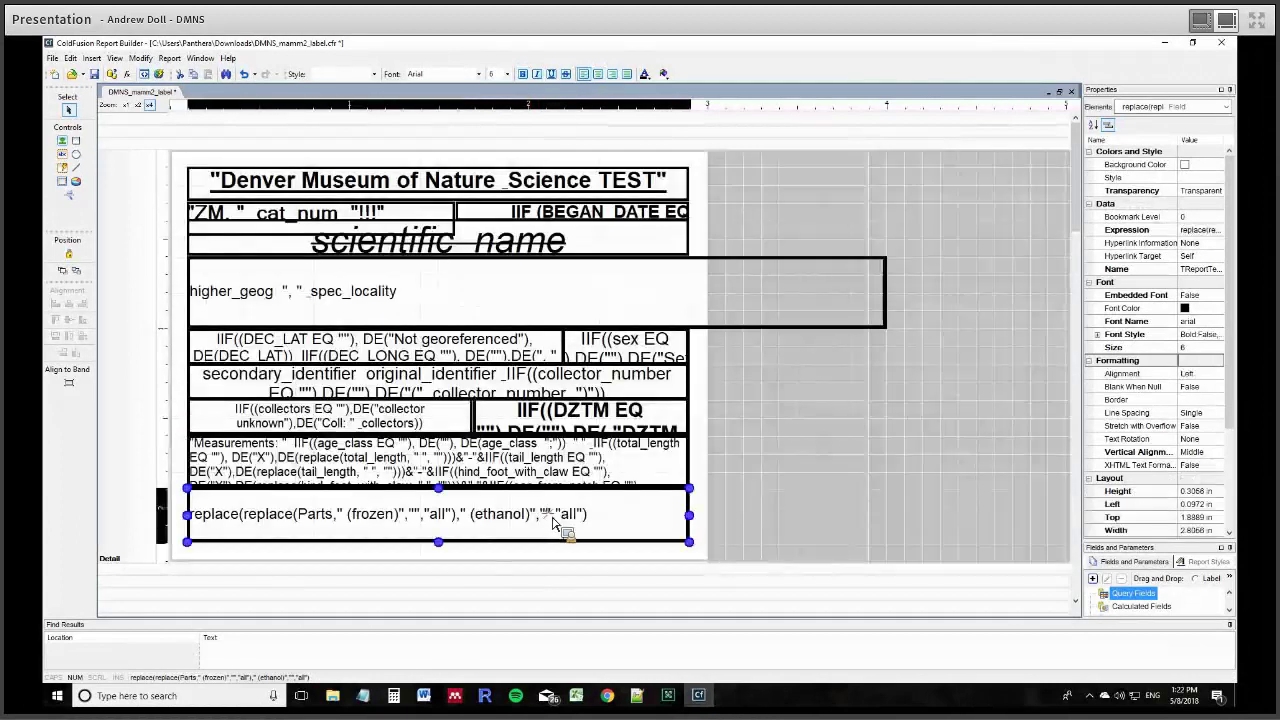
double_click(555, 523)
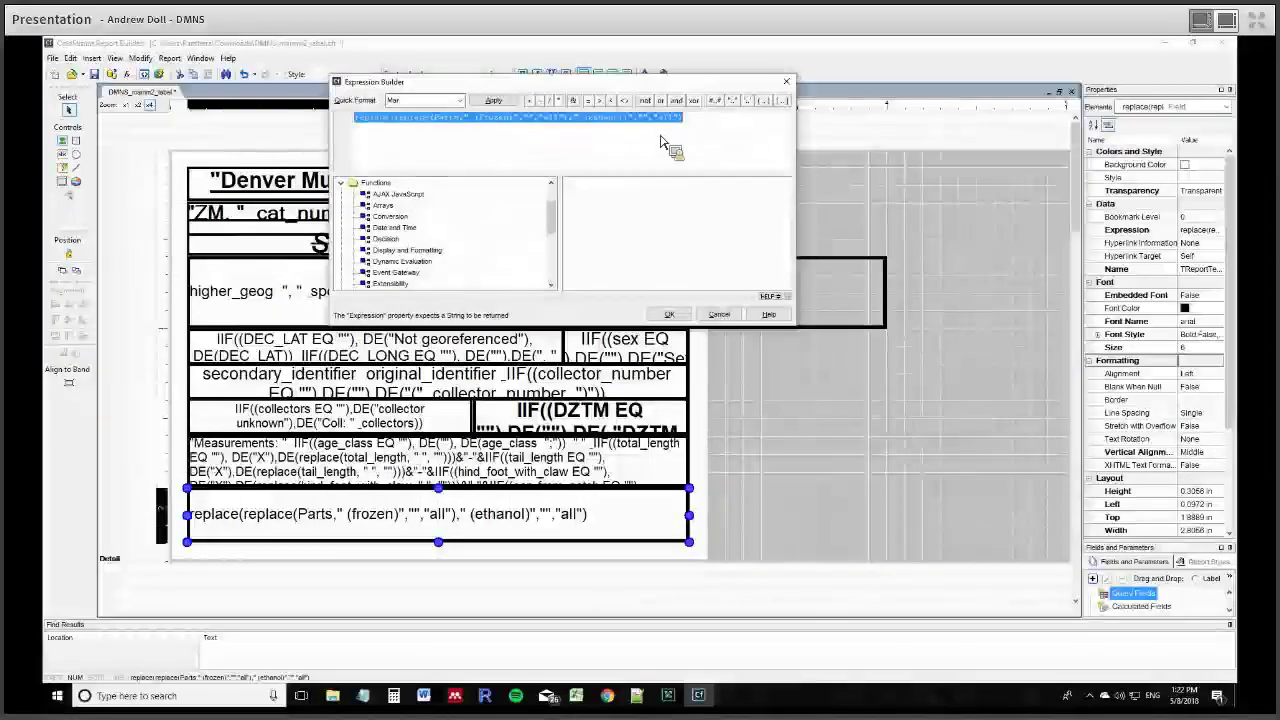
left_click(366, 128)
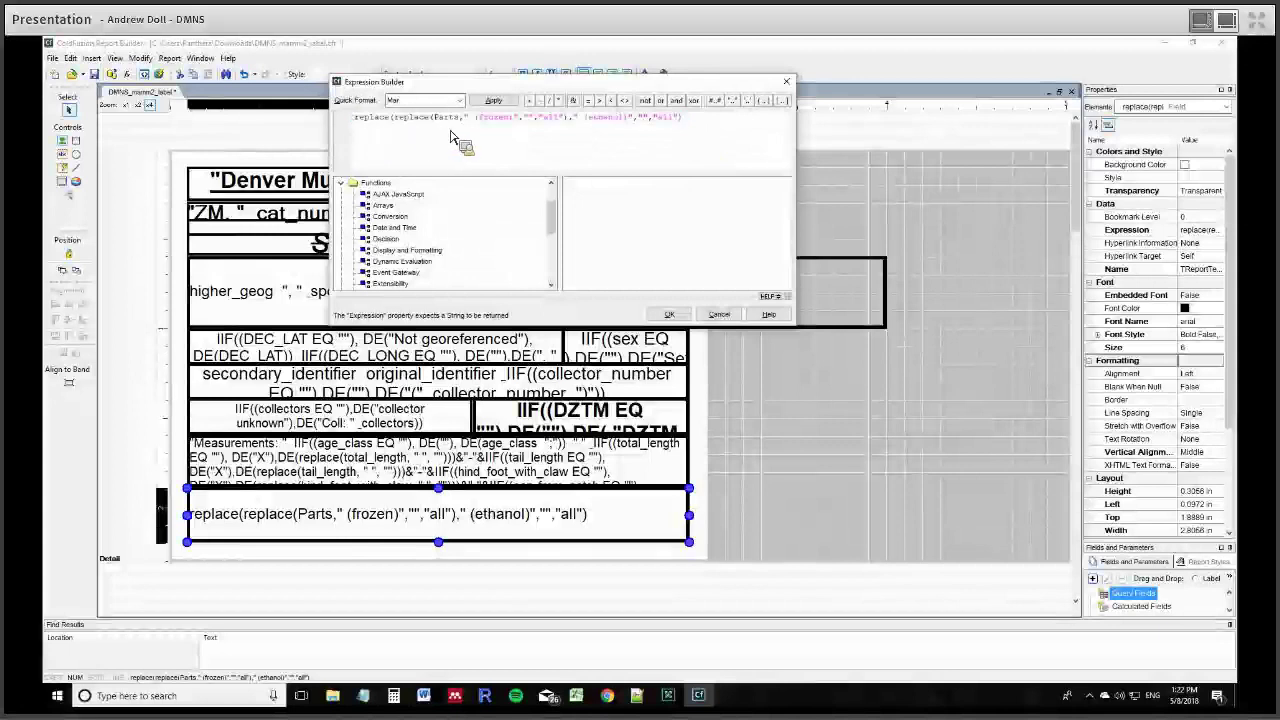
left_click_drag(517, 128, 469, 150)
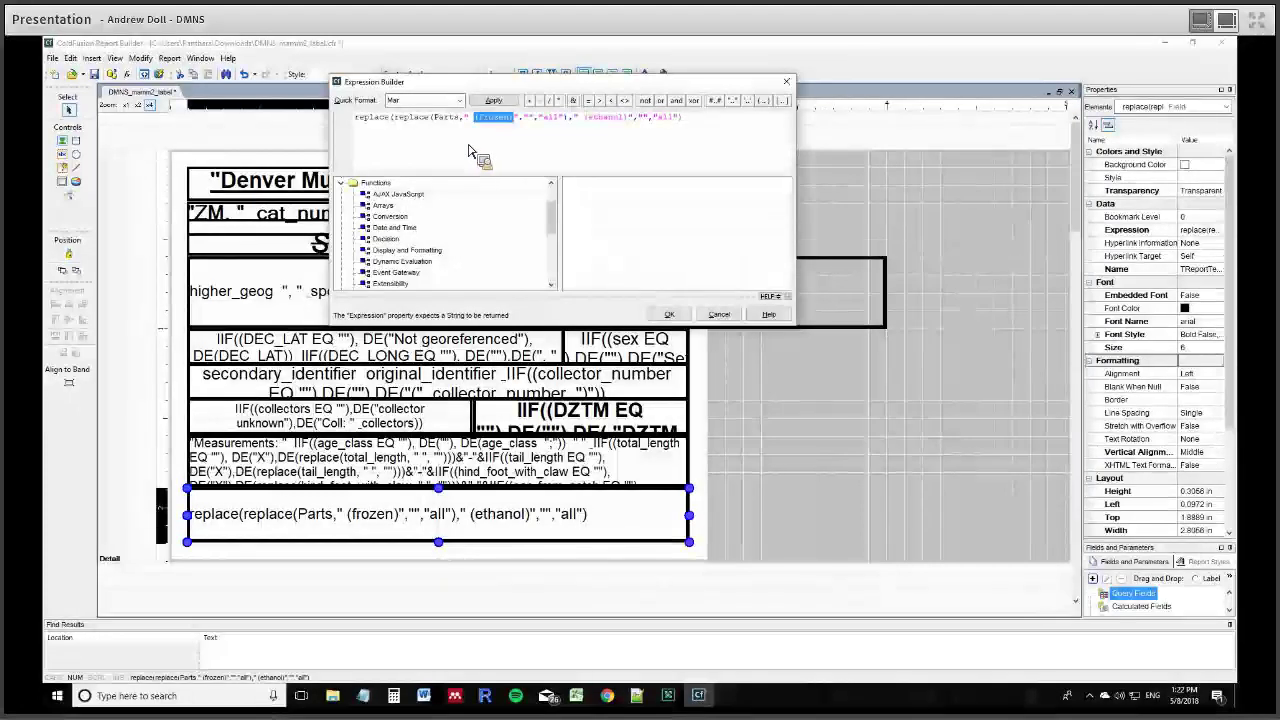
left_click_drag(496, 140, 657, 205)
left_click_drag(648, 160, 883, 200)
key("Escape")
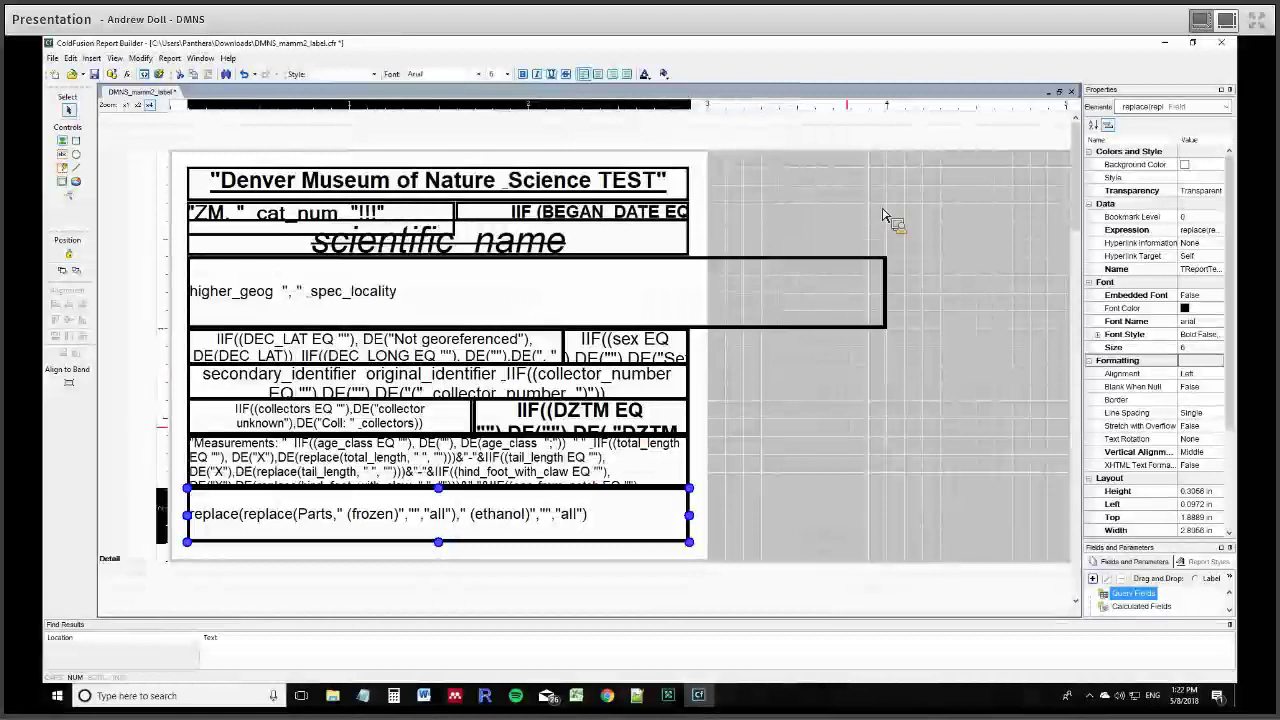
scroll(548, 165, "up", 3)
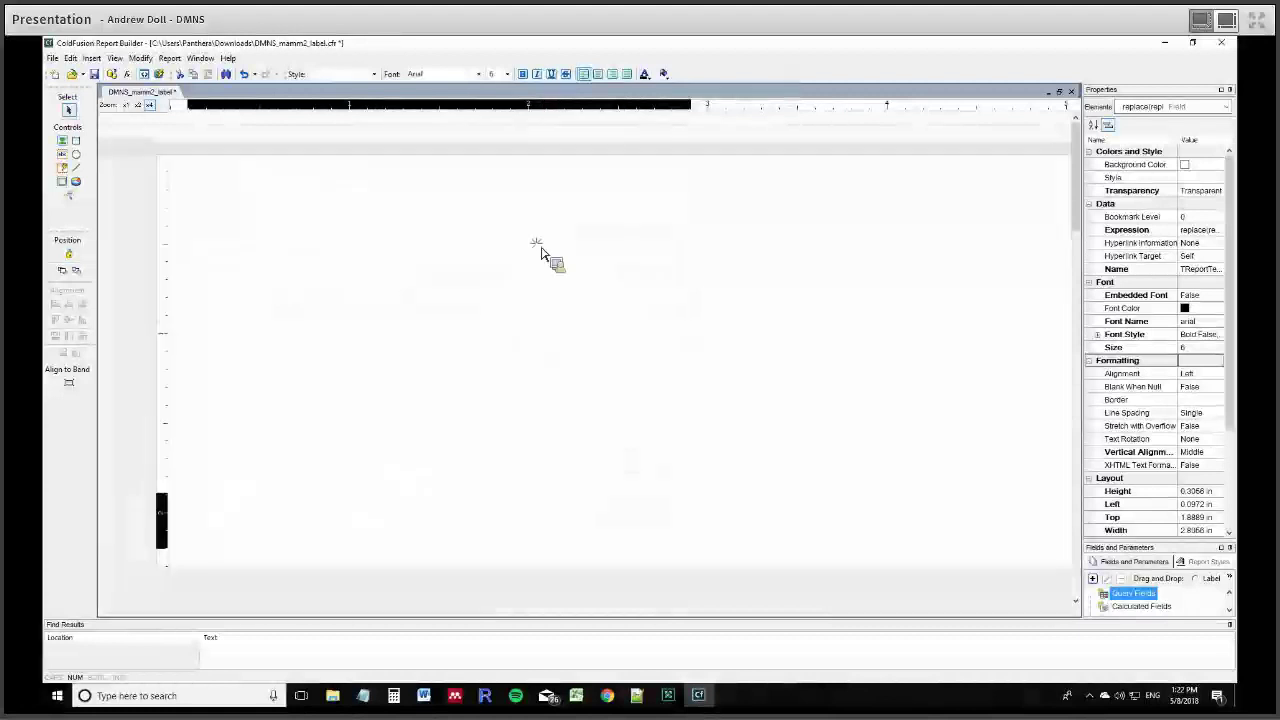
left_click_drag(540, 252, 458, 592)
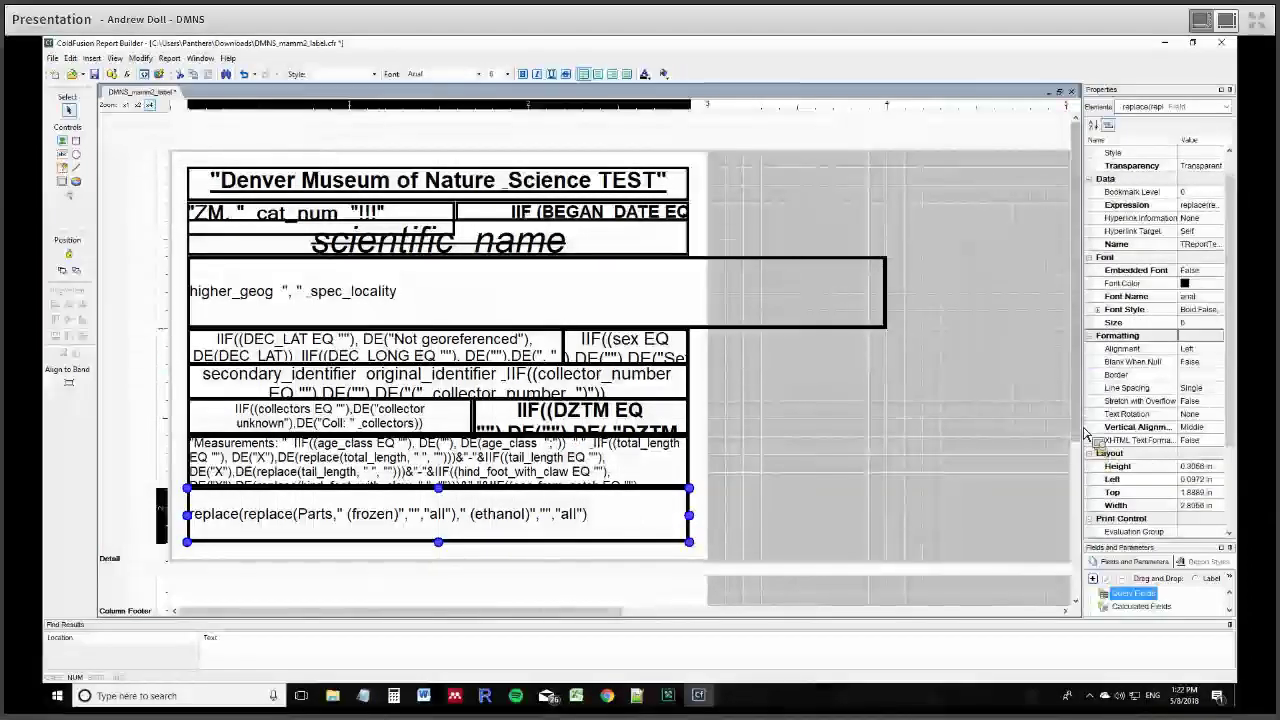
- Set the width of the grey background rectangle behind the label to 6028.0 in and save the report template
scroll(802, 540, "down", 2)
scroll(795, 545, "down", 1)
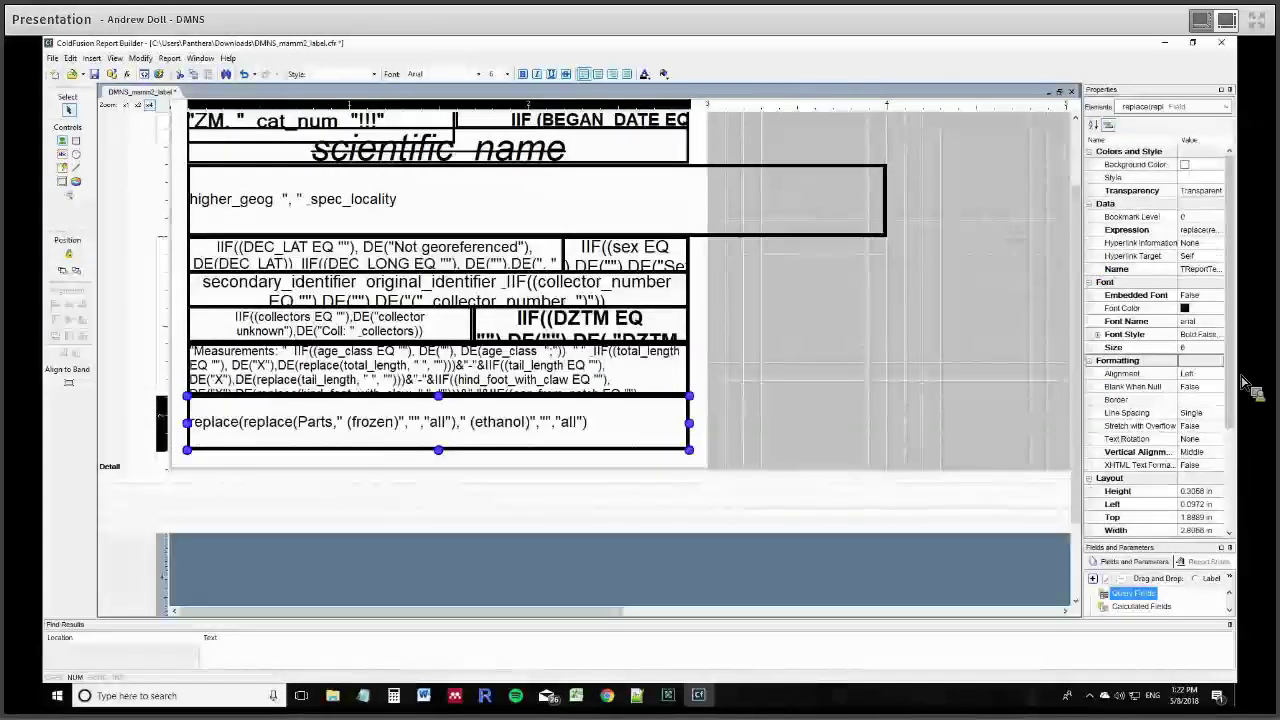
left_click_drag(1237, 380, 1238, 497)
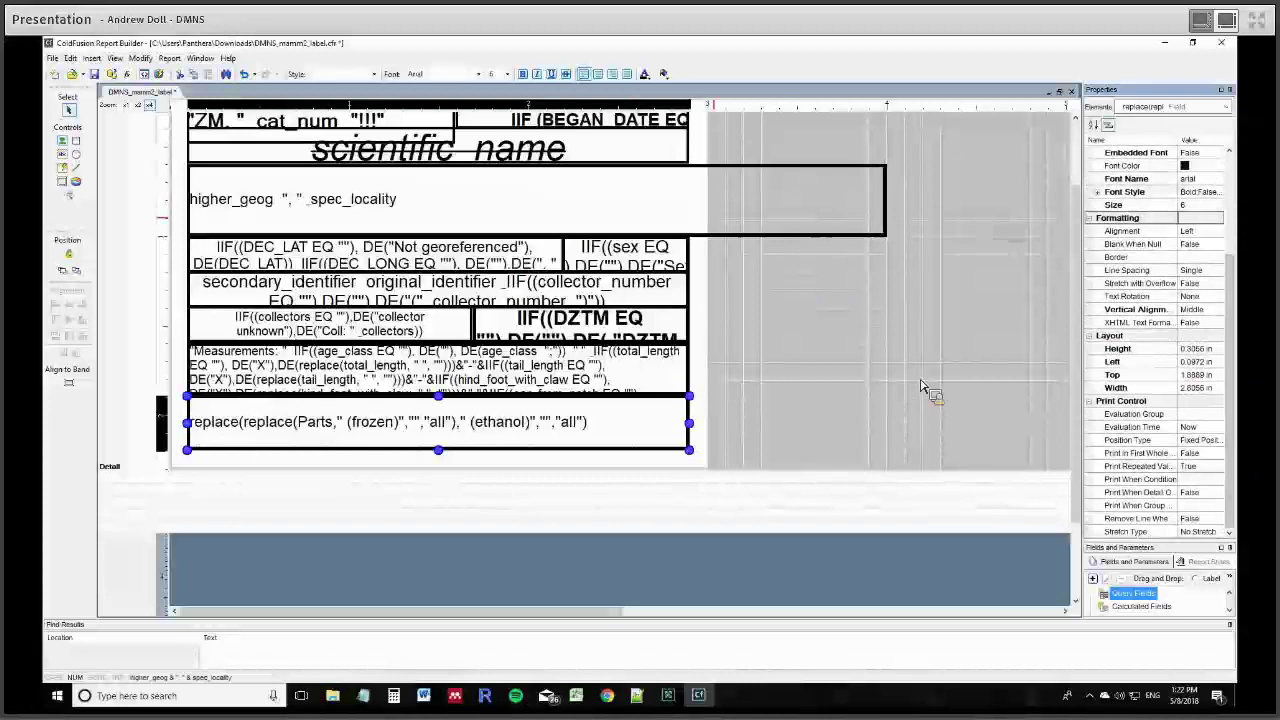
left_click(862, 372)
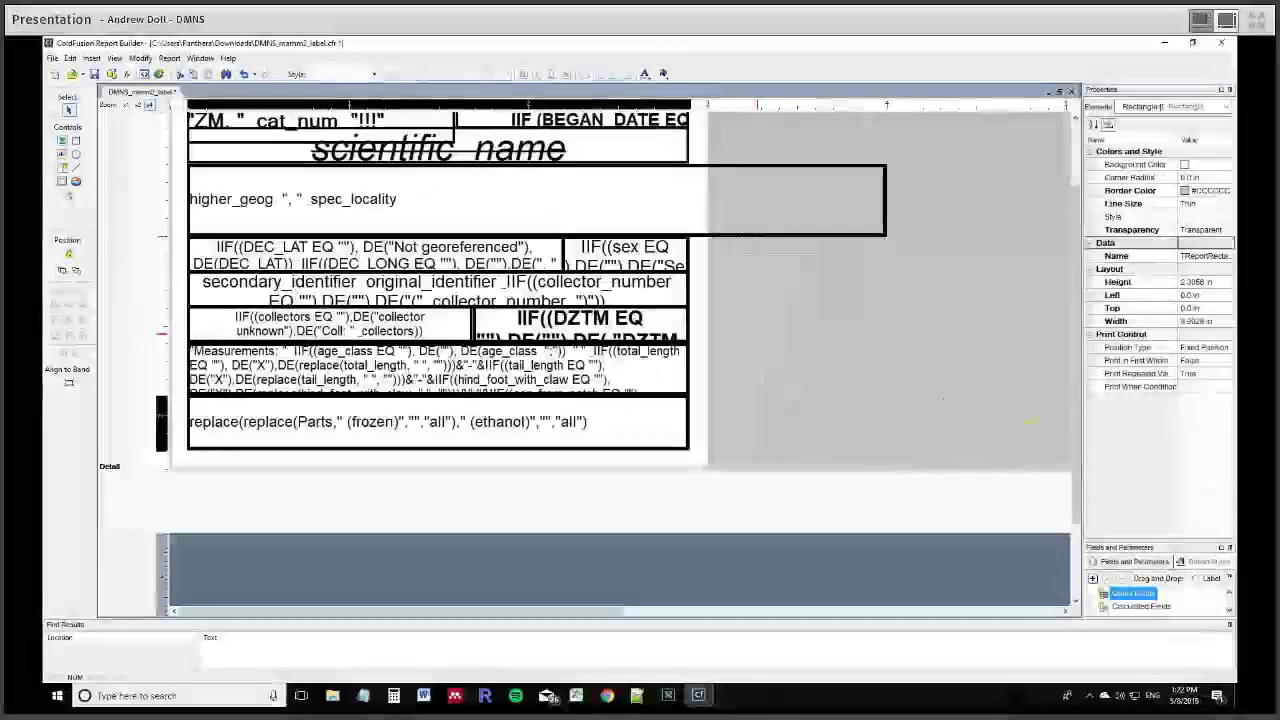
left_click(1217, 288)
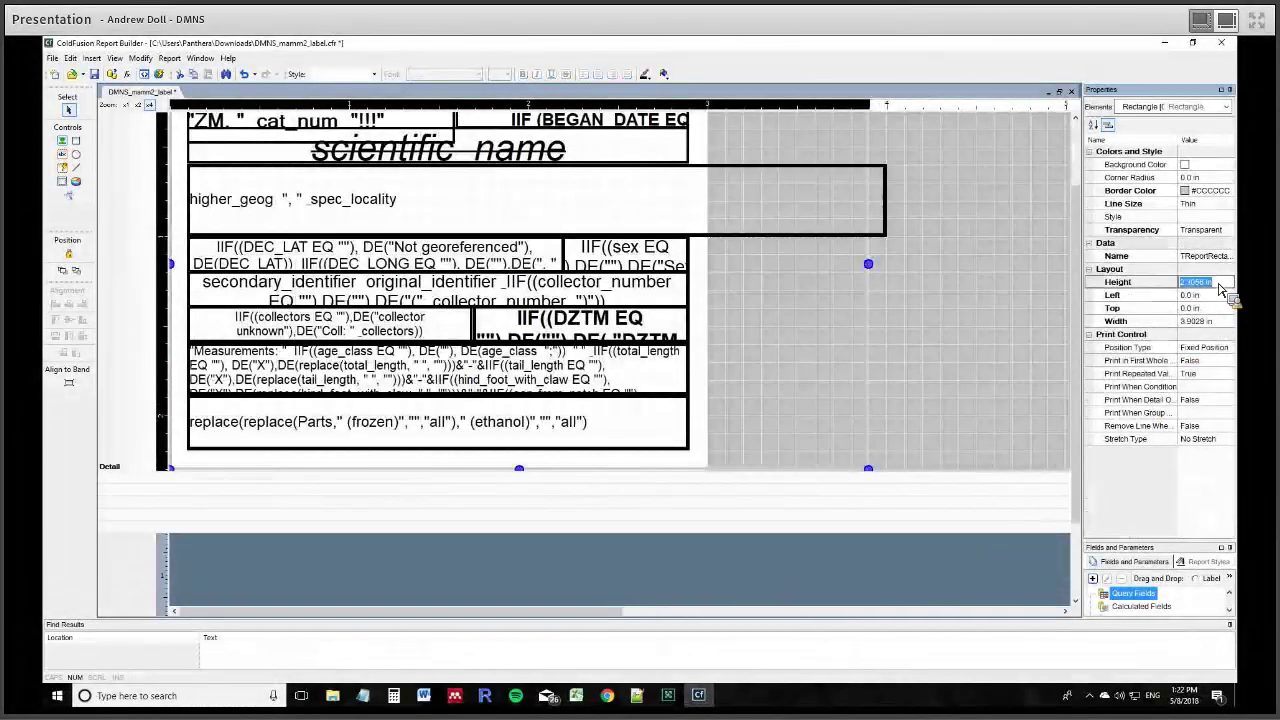
left_click(1211, 322)
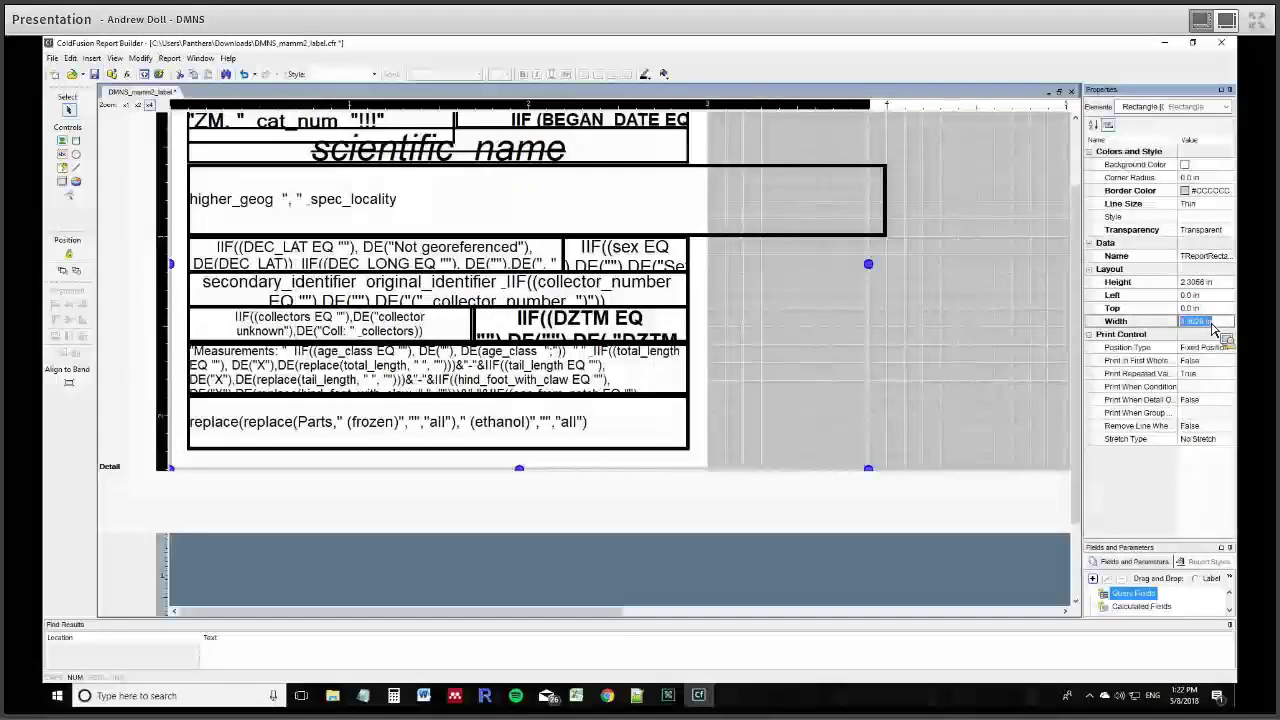
left_click_drag(1199, 330, 1095, 322)
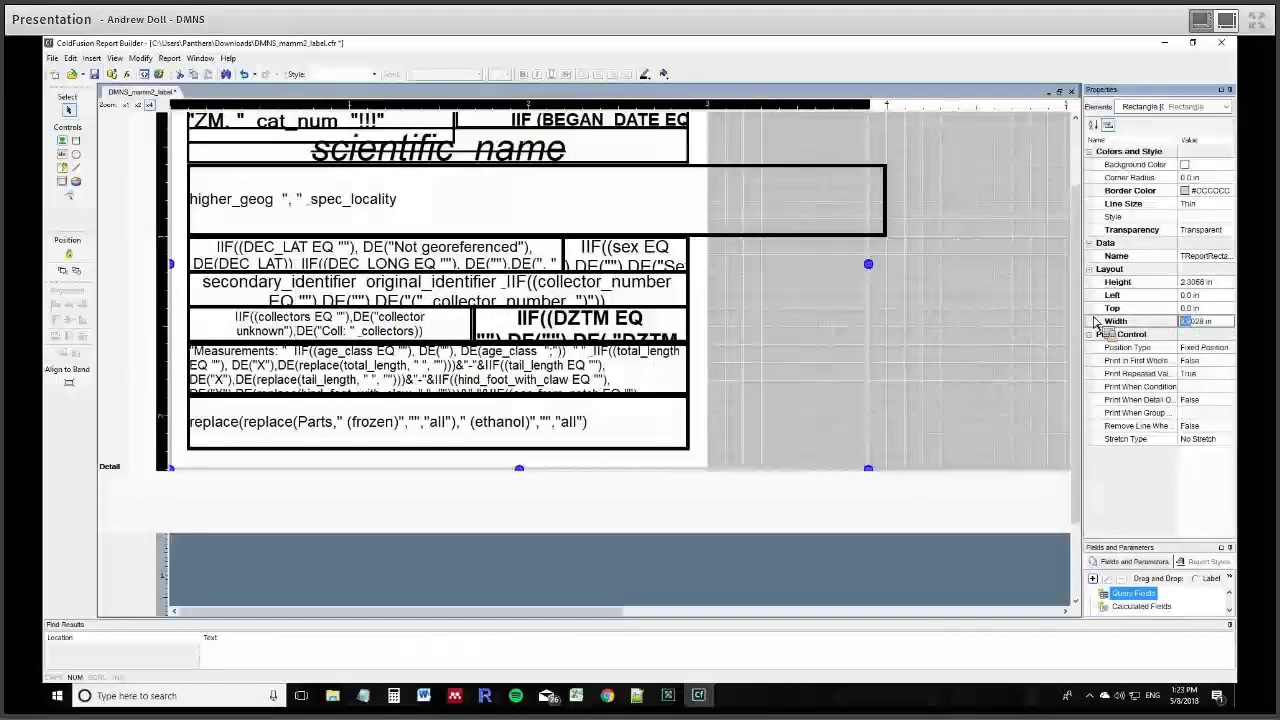
left_click_drag(1095, 322, 459, 310)
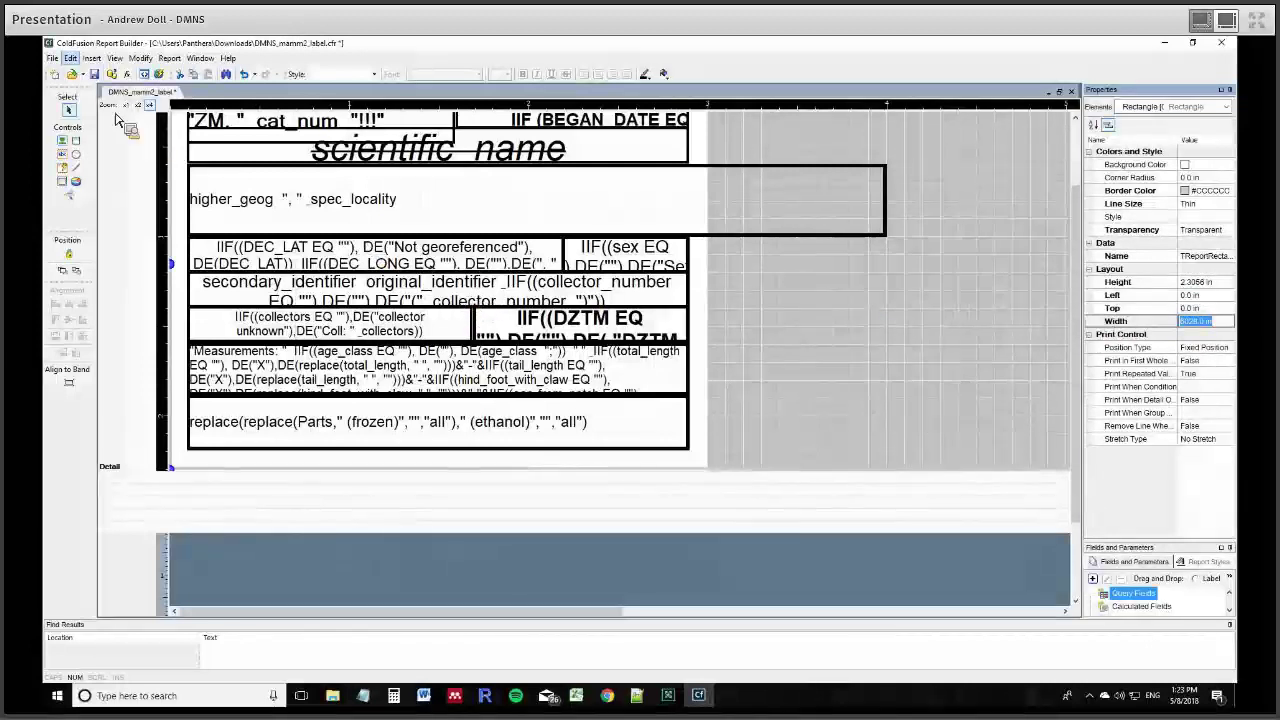
left_click(53, 58)
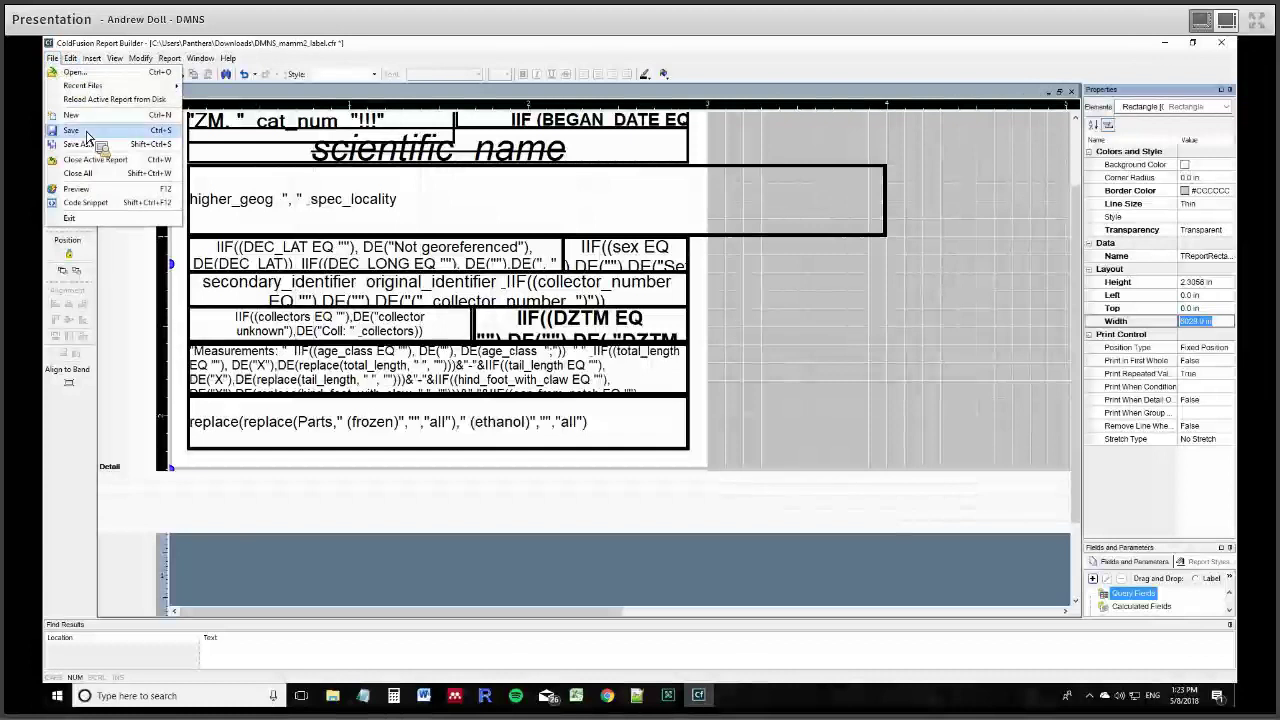
left_click(88, 132)
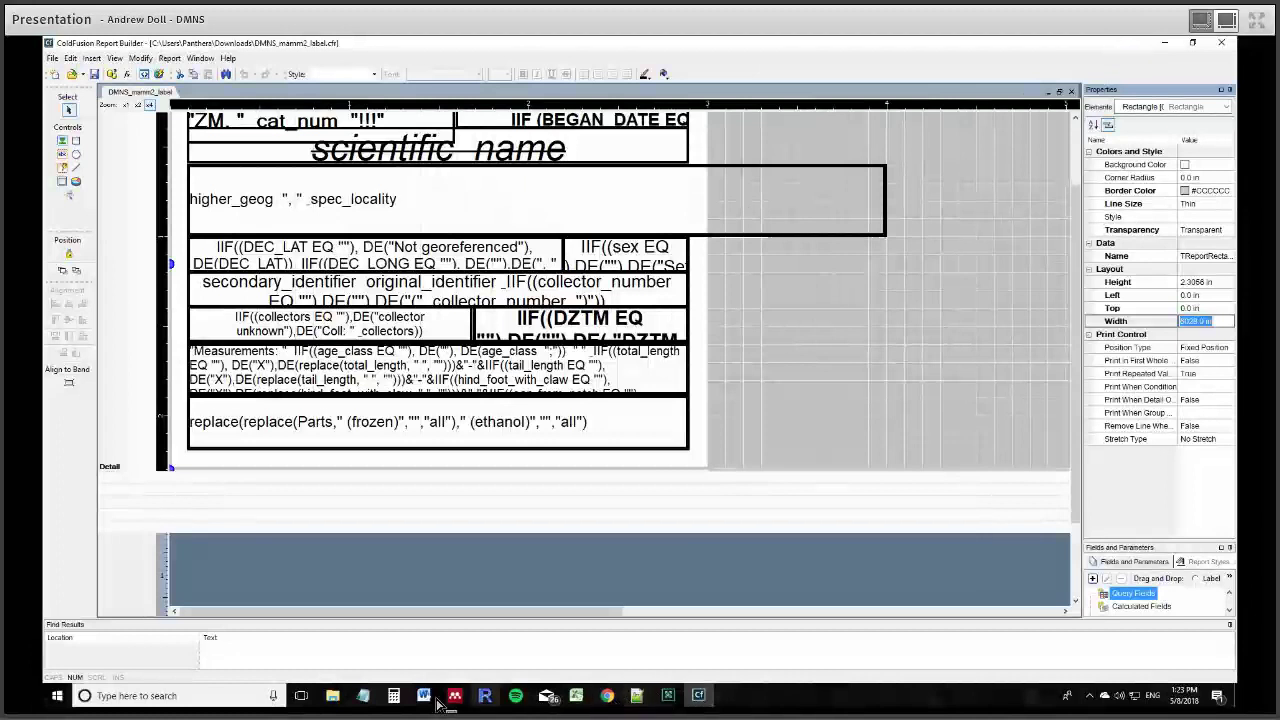
- Switch to the Arctos page in Chrome, return to the reports list, and look over its template upload area and existing reports
left_click(612, 705)
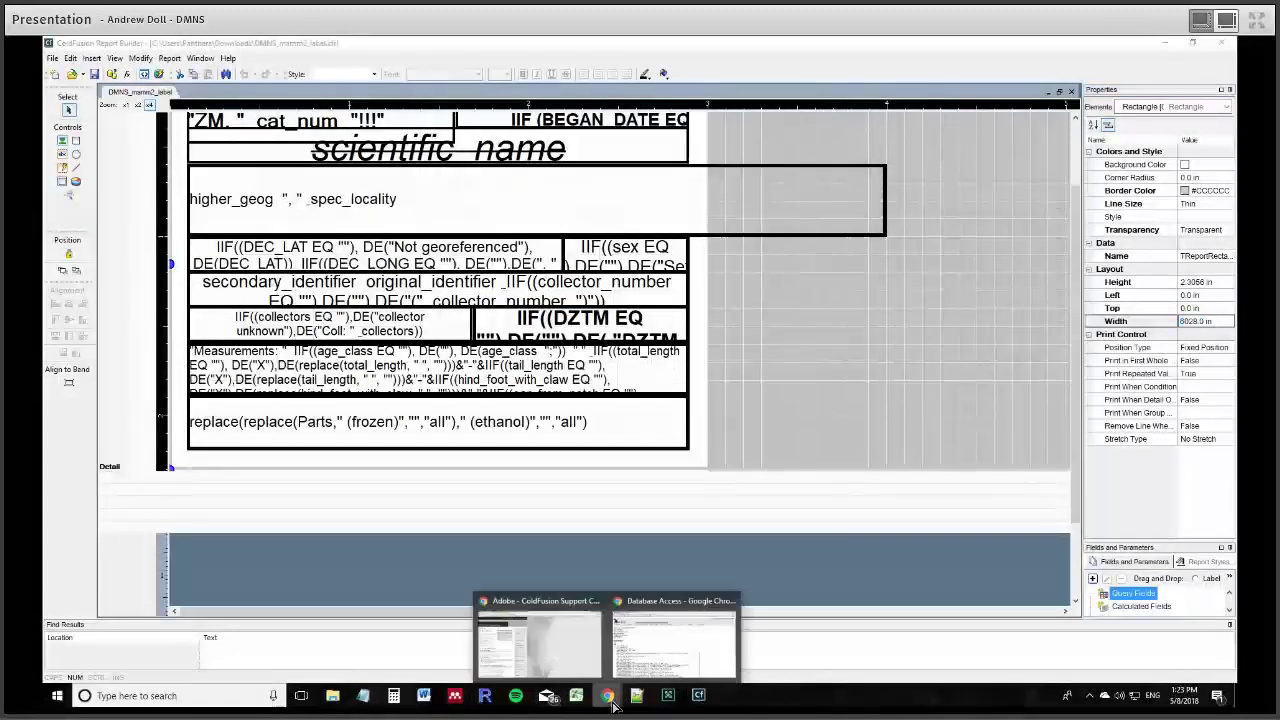
left_click(672, 642)
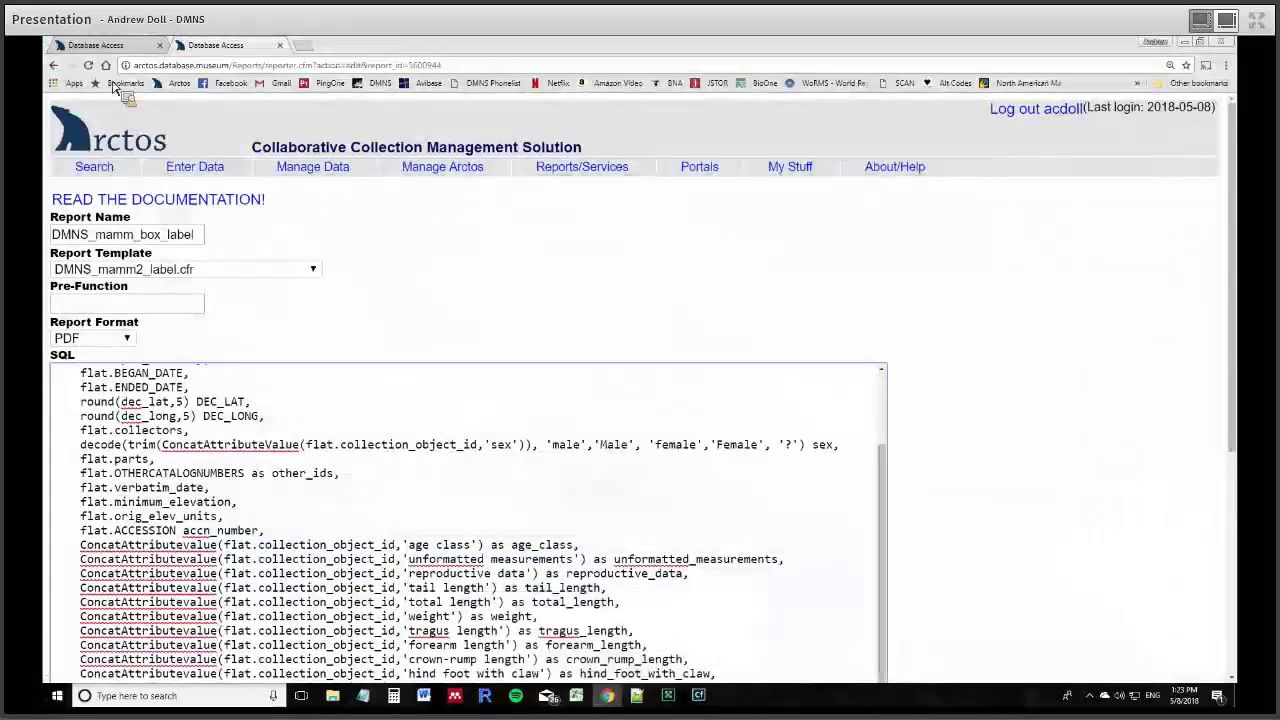
left_click(54, 65)
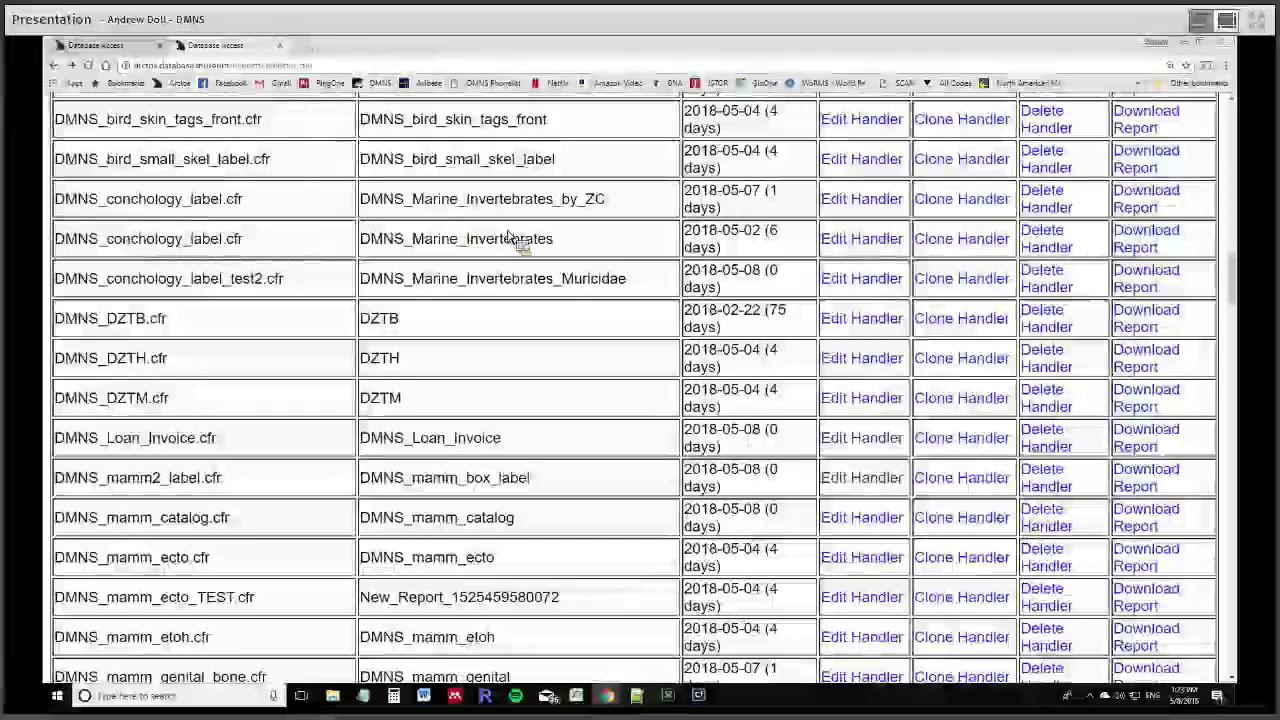
scroll(505, 240, "up", 10)
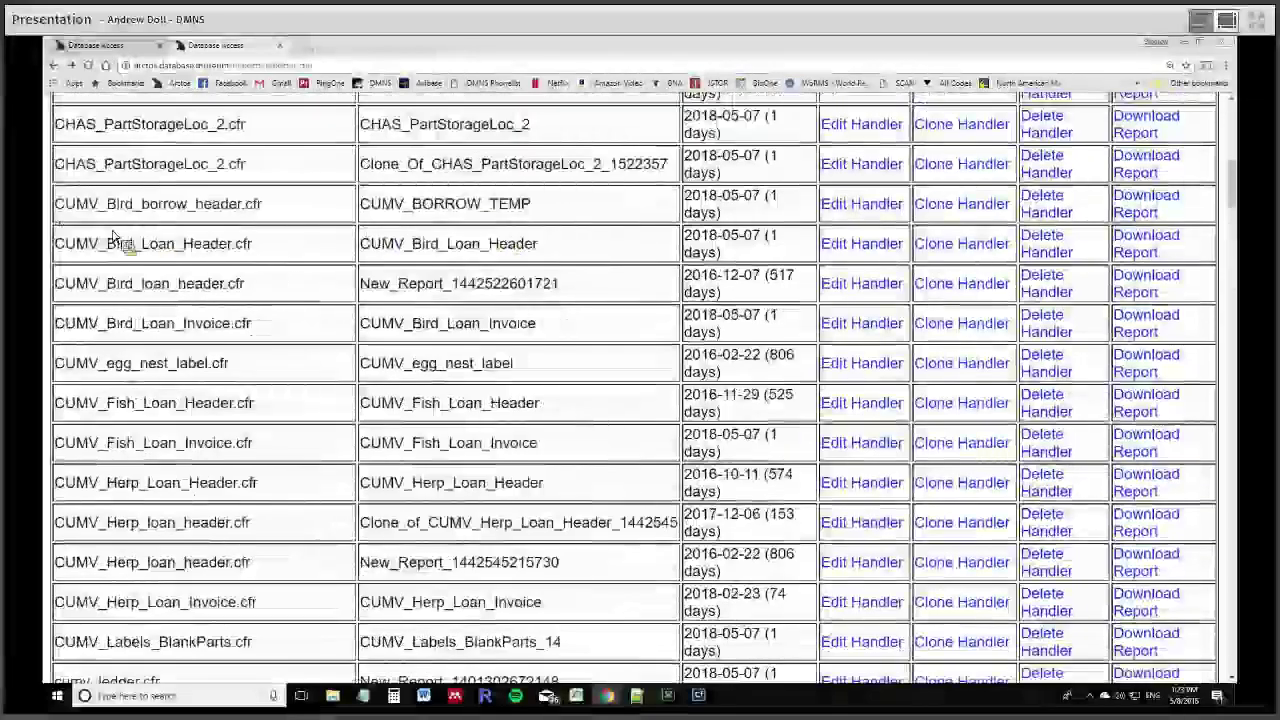
scroll(95, 230, "up", 10)
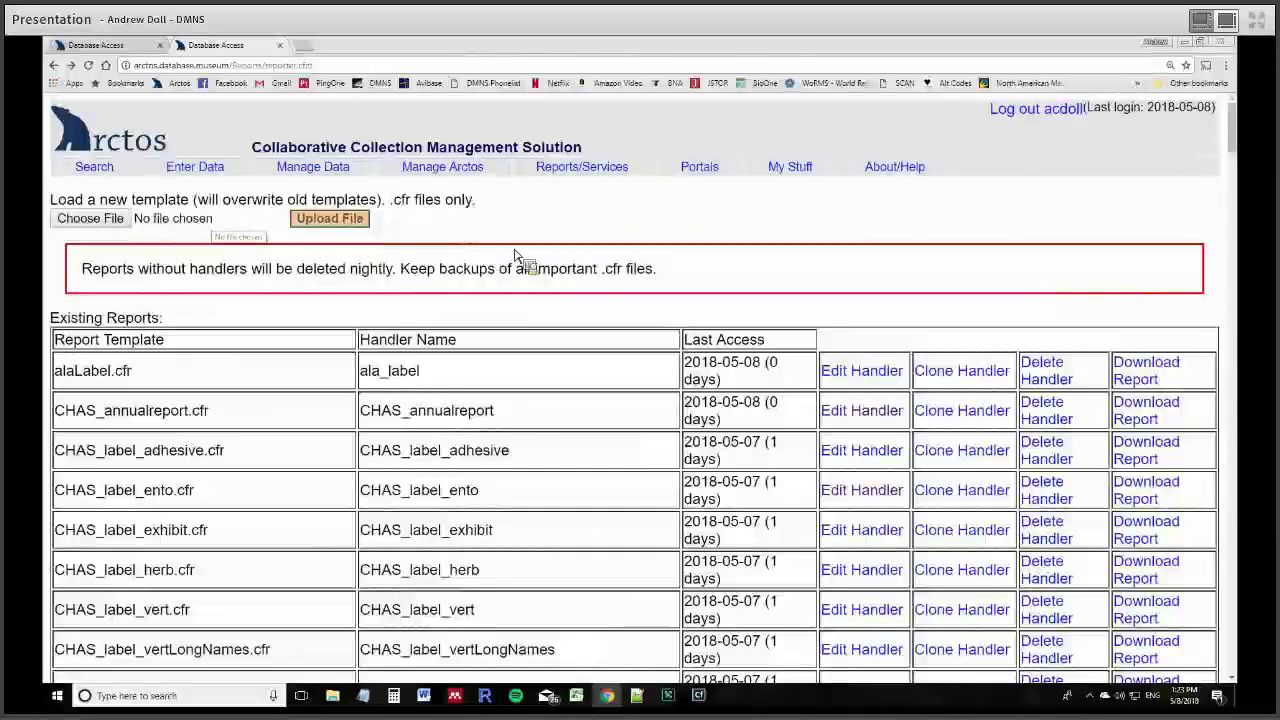
scroll(524, 262, "down", 3)
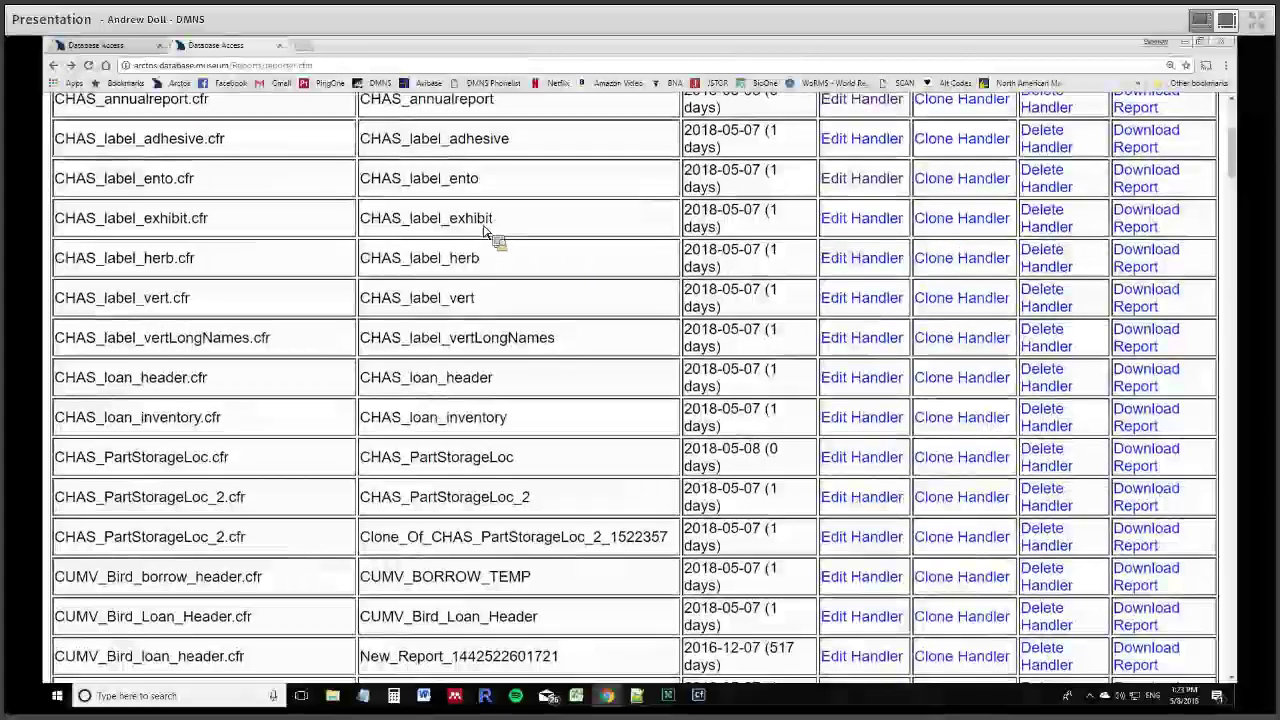
scroll(485, 234, "down", 1)
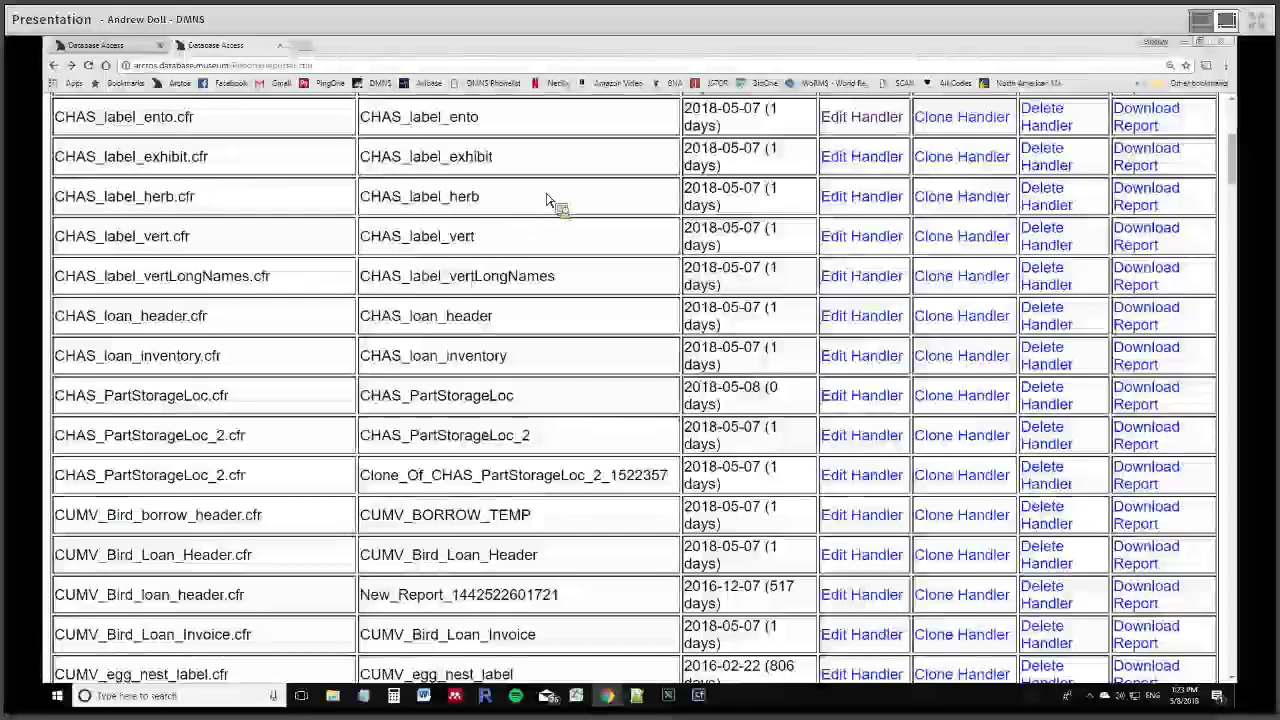
scroll(551, 203, "down", 1)
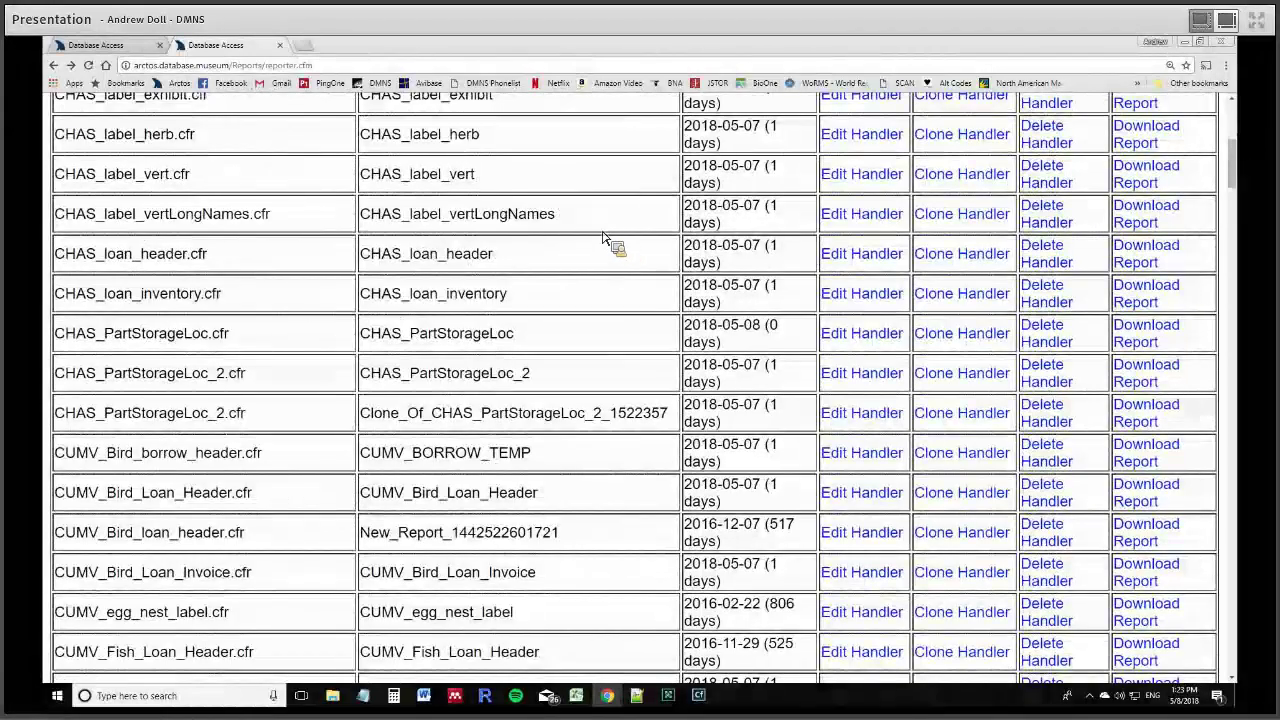
scroll(563, 305, "down", 3)
scroll(540, 340, "down", 1)
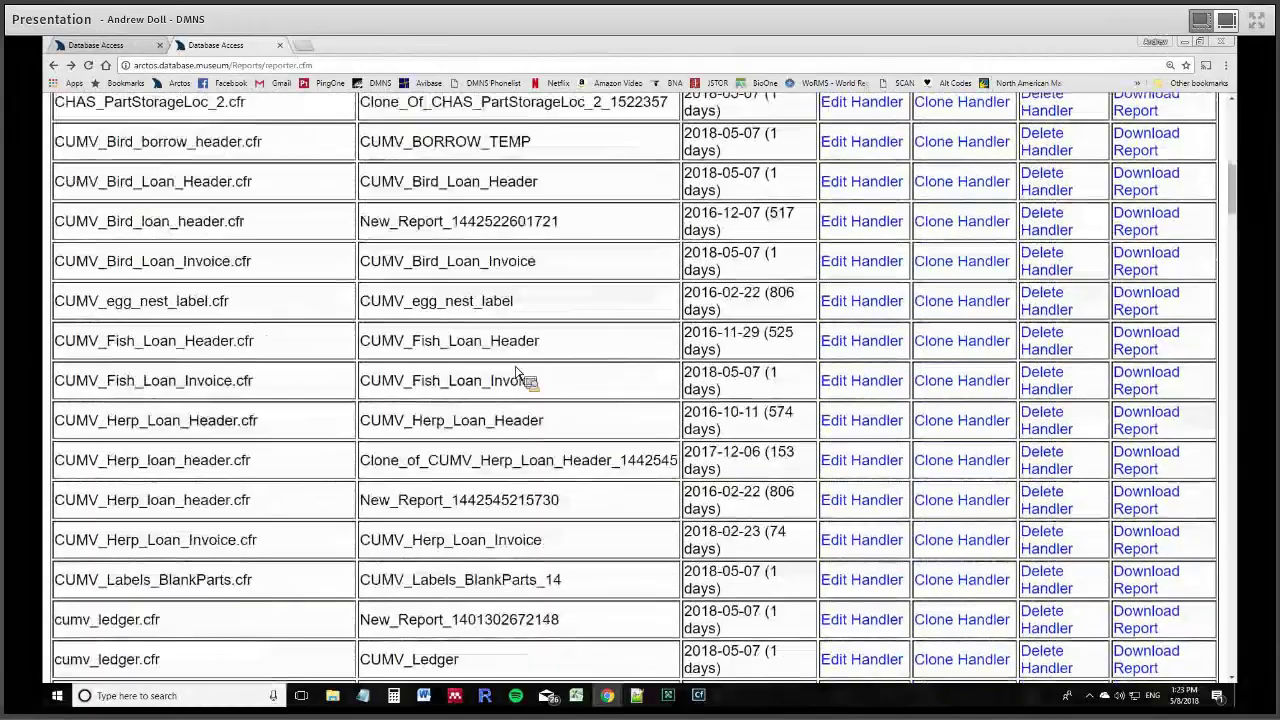
scroll(510, 343, "up", 10)
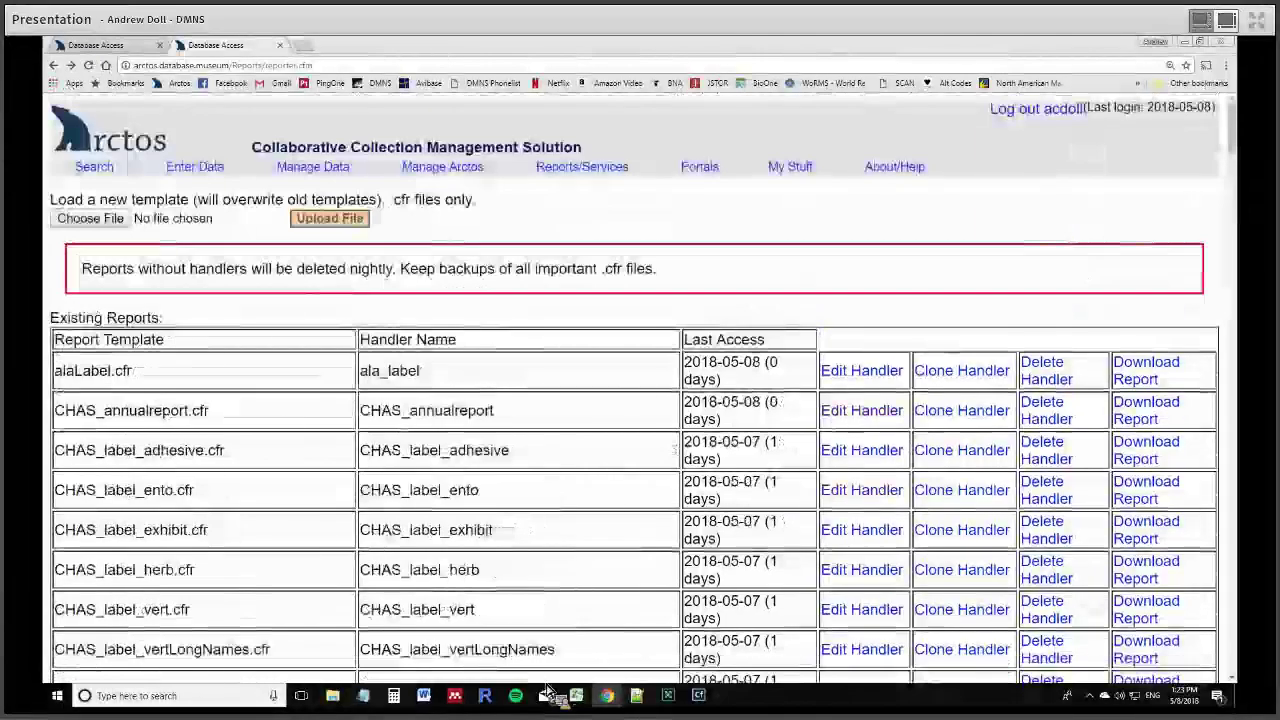
- Switch to ColdFusion Report Builder and save a copy of the template as DMNS_mamm2_labelTEST in the Webinar 2 folder
left_click(698, 695)
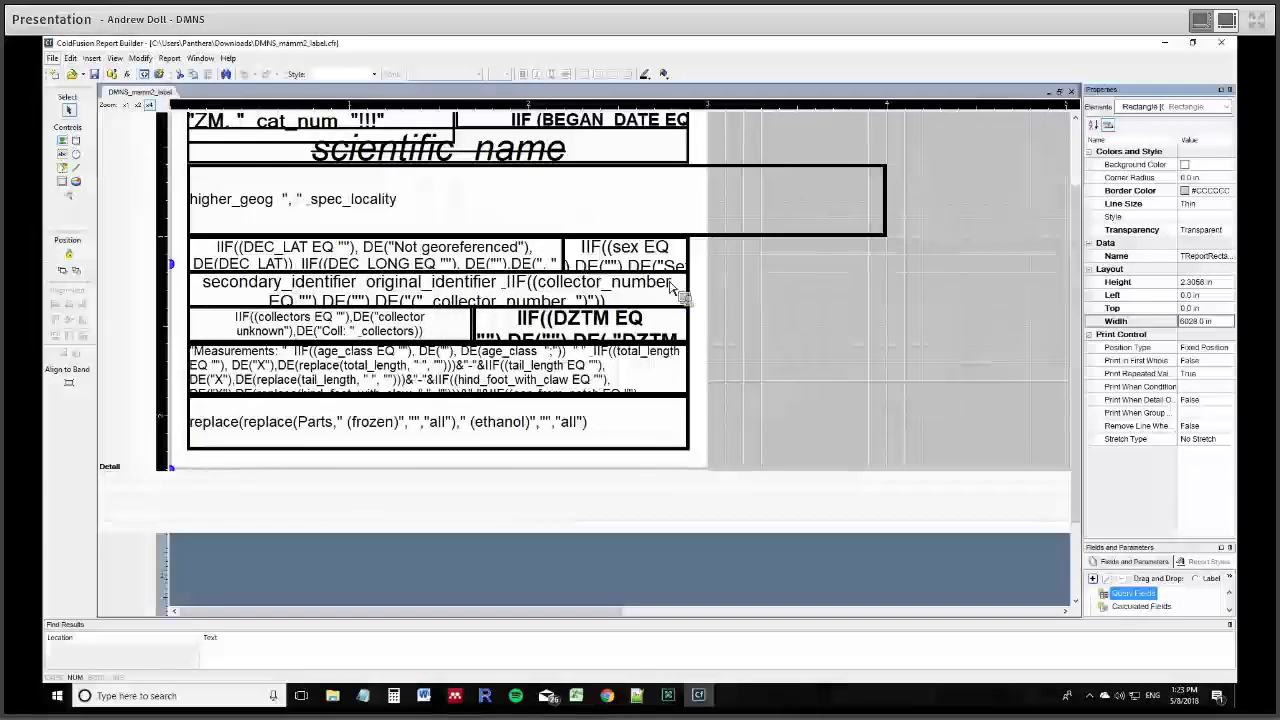
left_click(68, 72)
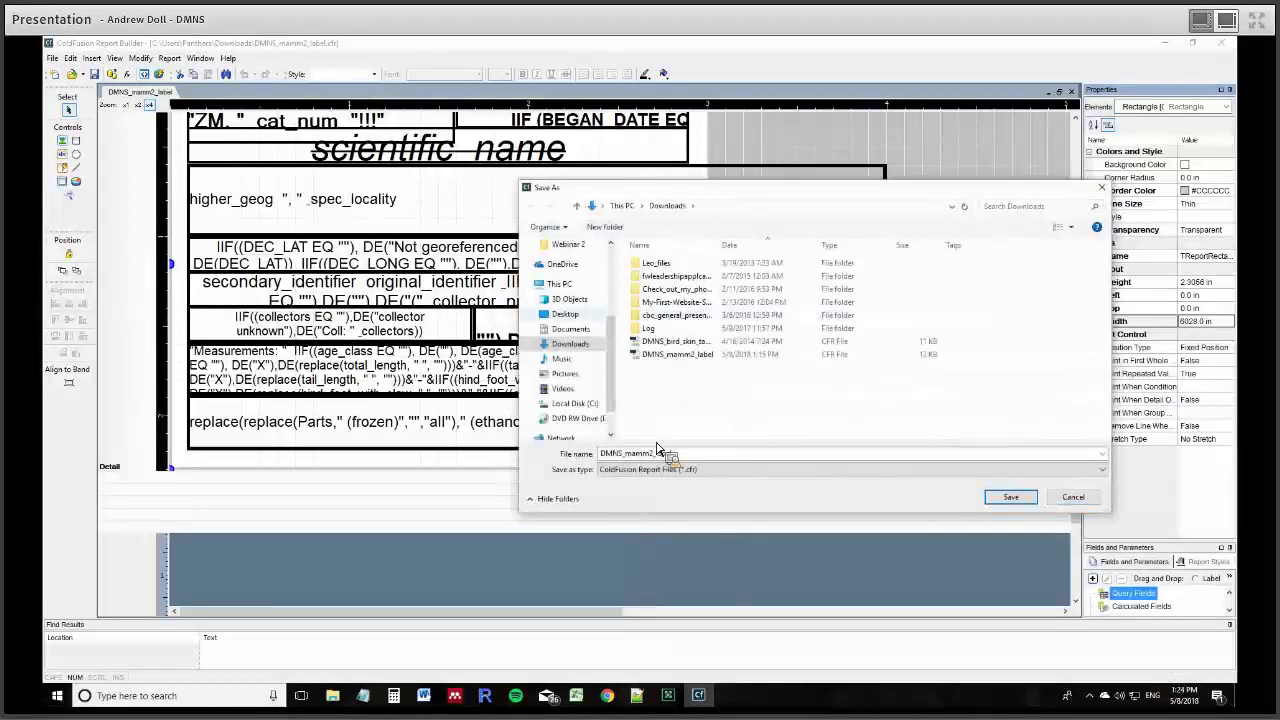
left_click(568, 244)
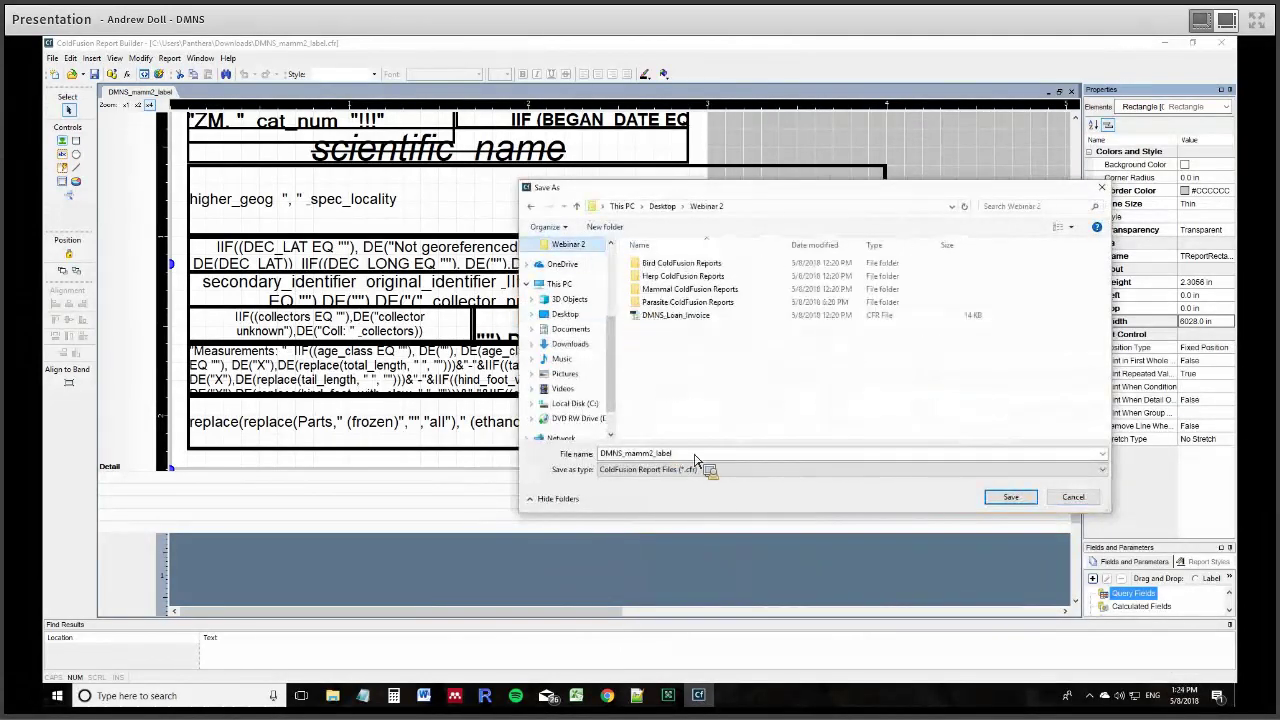
left_click(709, 455)
type("TEST")
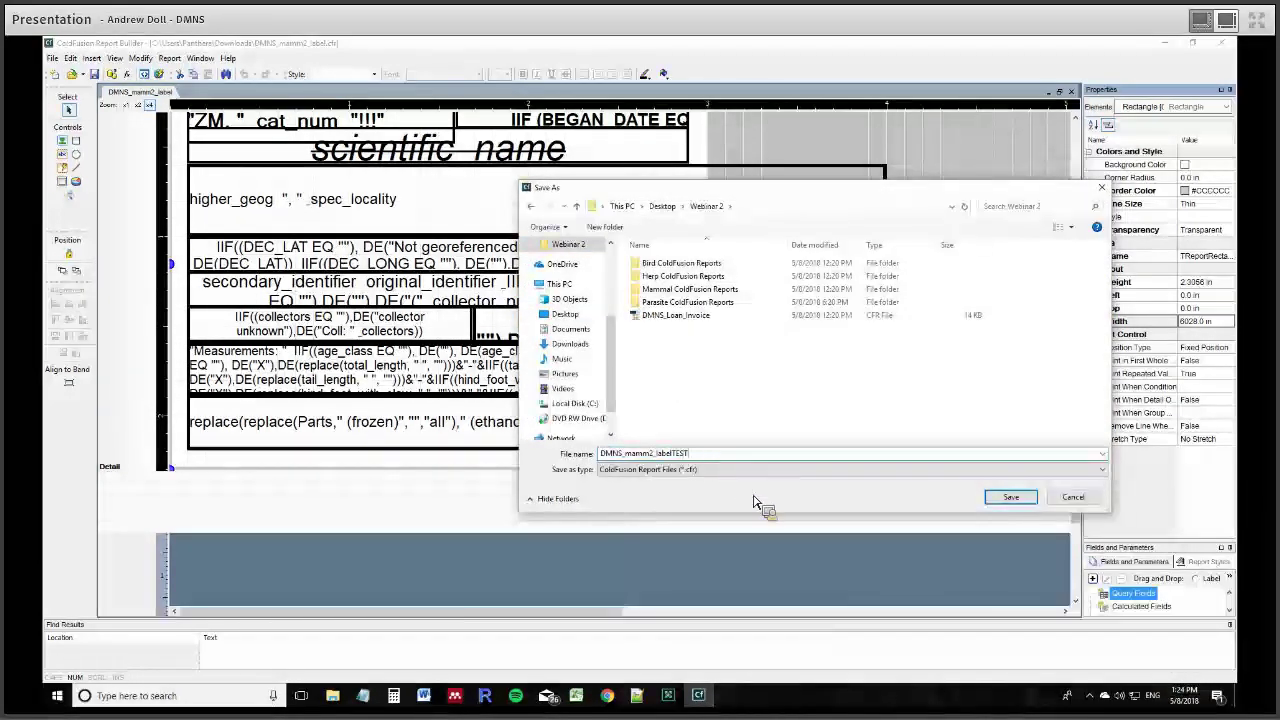
left_click(1011, 497)
- Return to the Arctos reports page and upload the DMNS_mamm2_labelTEST template from the Webinar 2 folder
left_click(1166, 44)
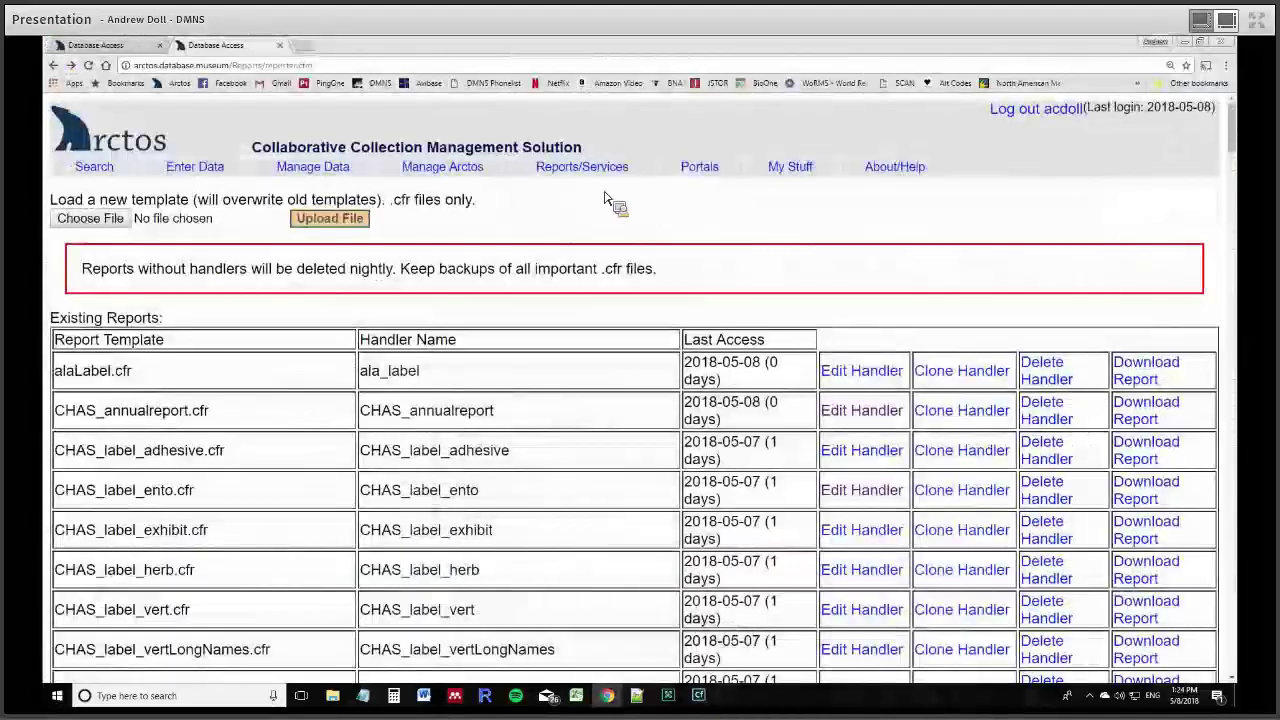
left_click(110, 229)
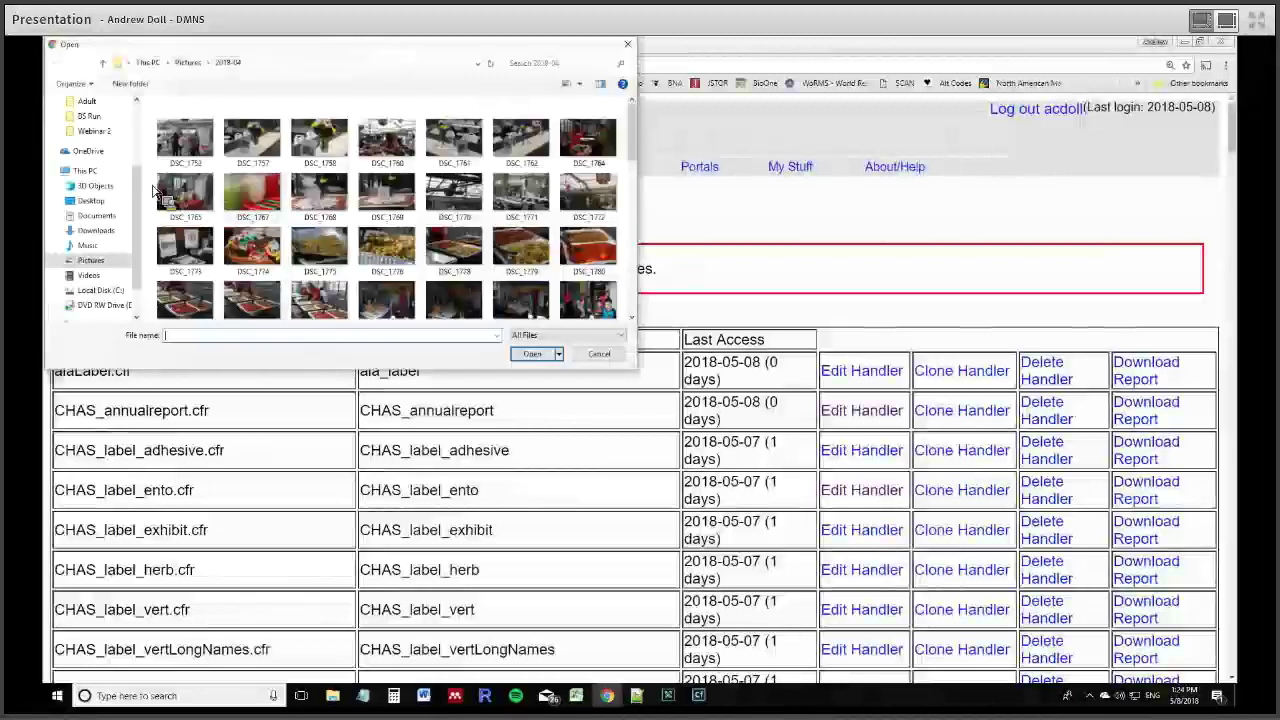
scroll(100, 160, "up", 1)
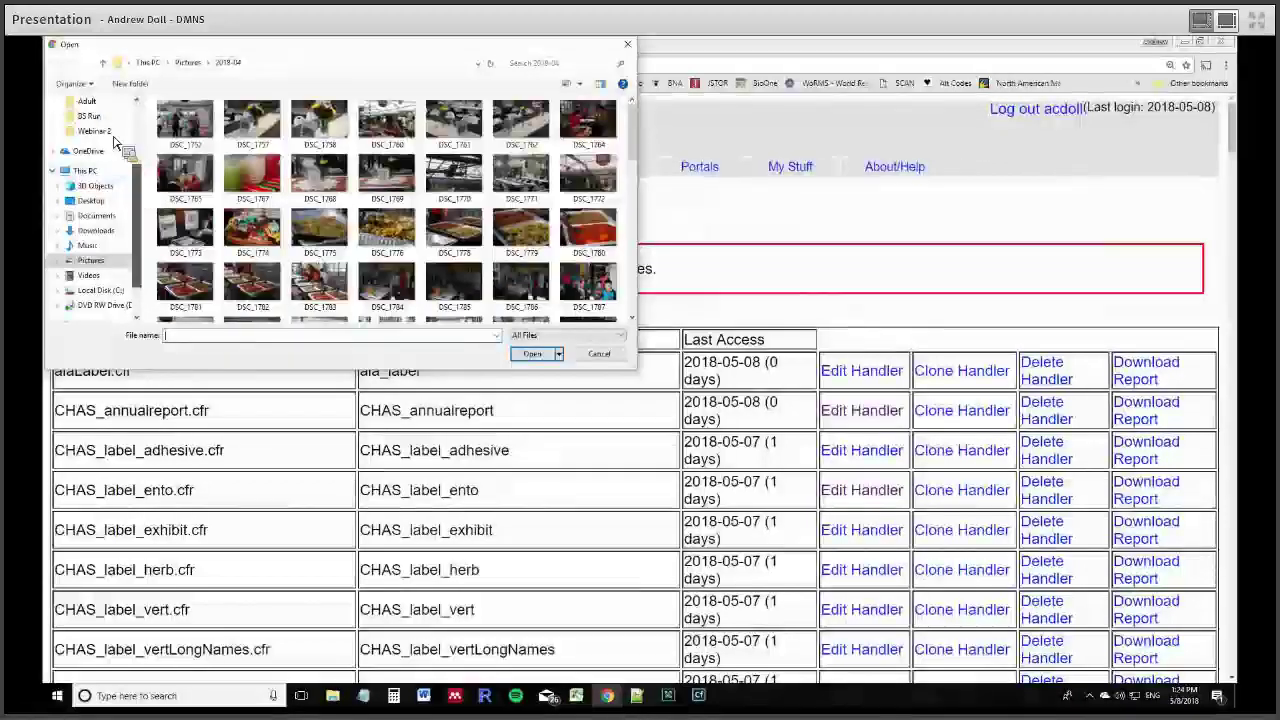
left_click(100, 162)
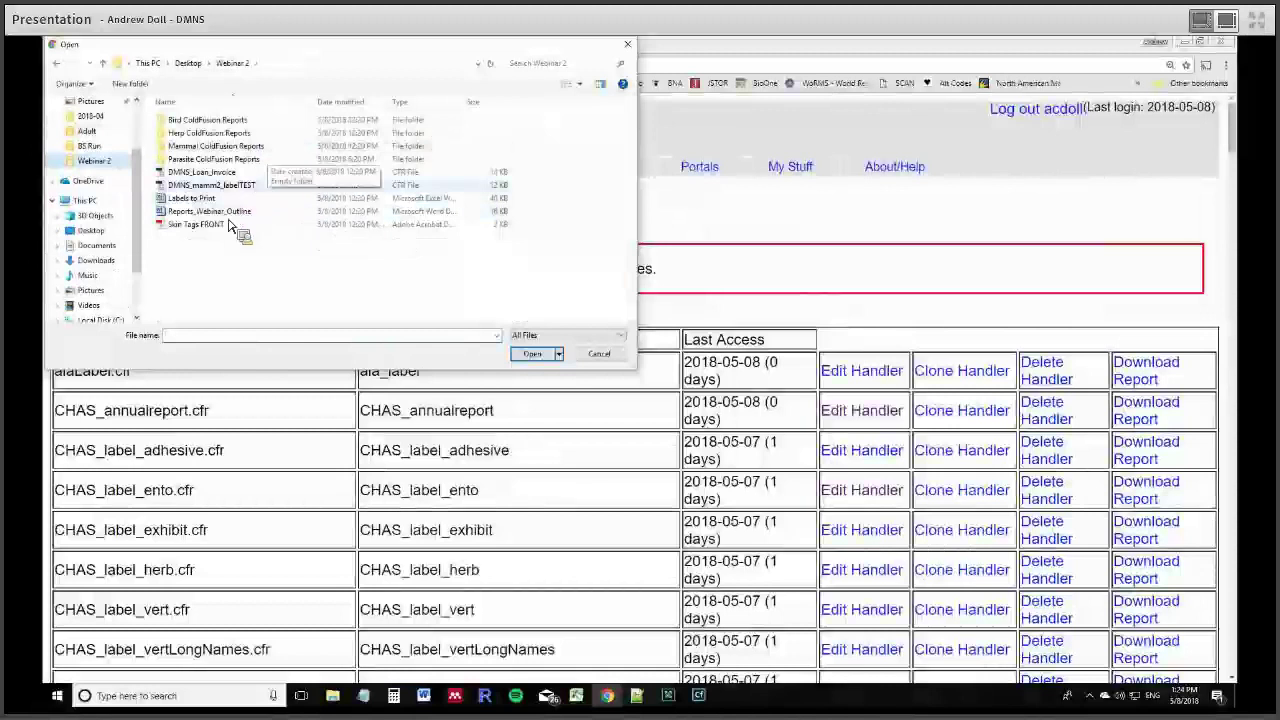
left_click_drag(225, 168, 258, 197)
double_click(257, 188)
left_click(330, 218)
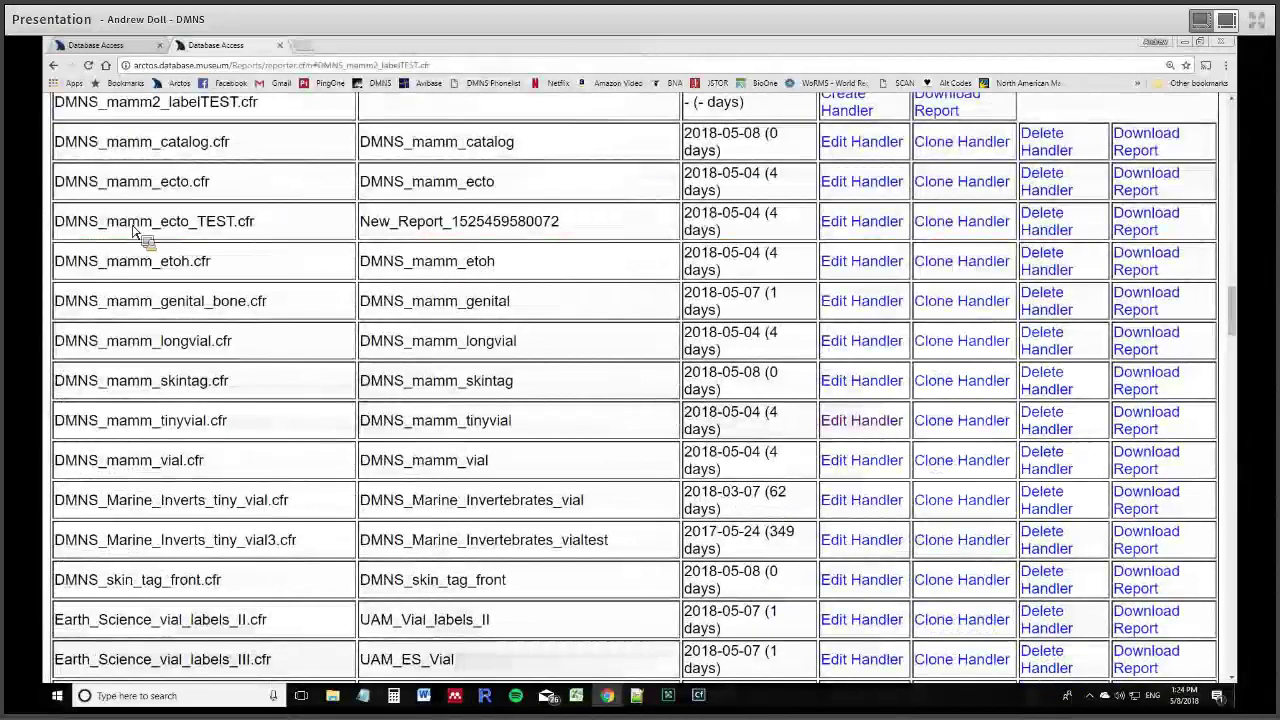
- Find DMNS_mamm2_labelTEST.cfr among the existing reports and create a handler for it
scroll(265, 230, "up", 1)
scroll(265, 230, "up", 3)
left_click_drag(62, 288, 283, 297)
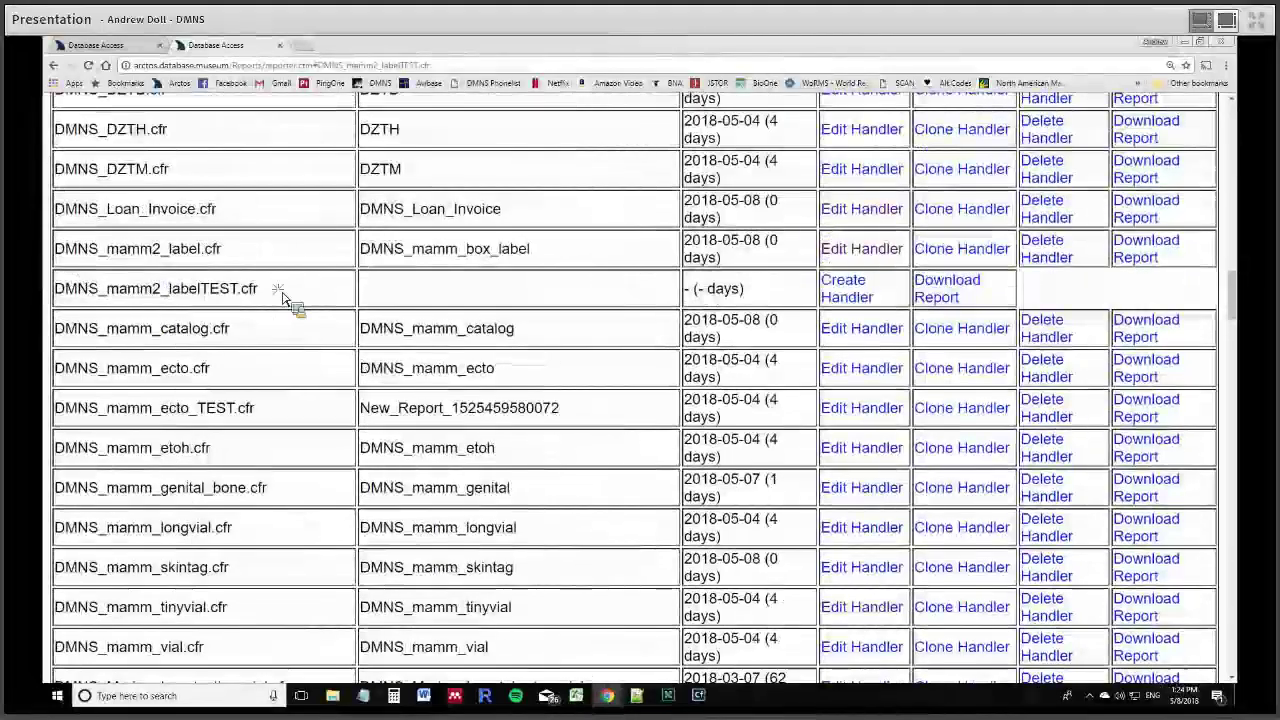
left_click(283, 297)
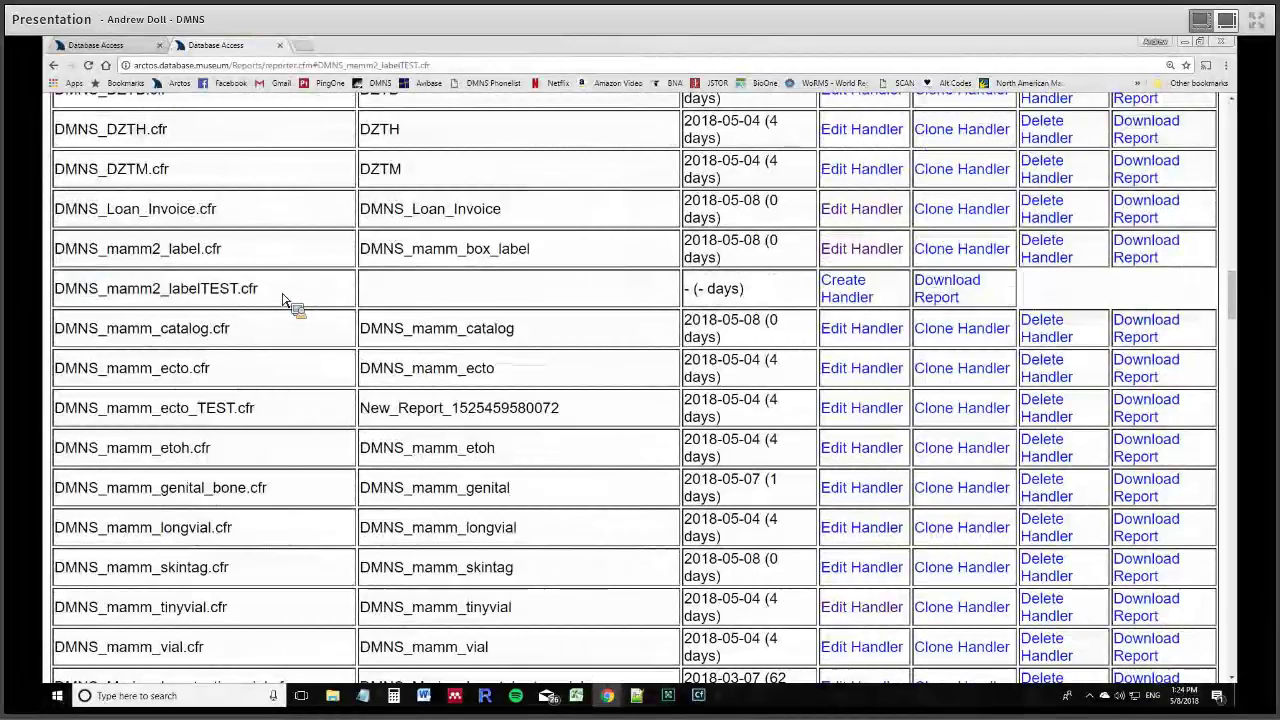
left_click_drag(380, 300, 850, 318)
scroll(1243, 303, "up", 1)
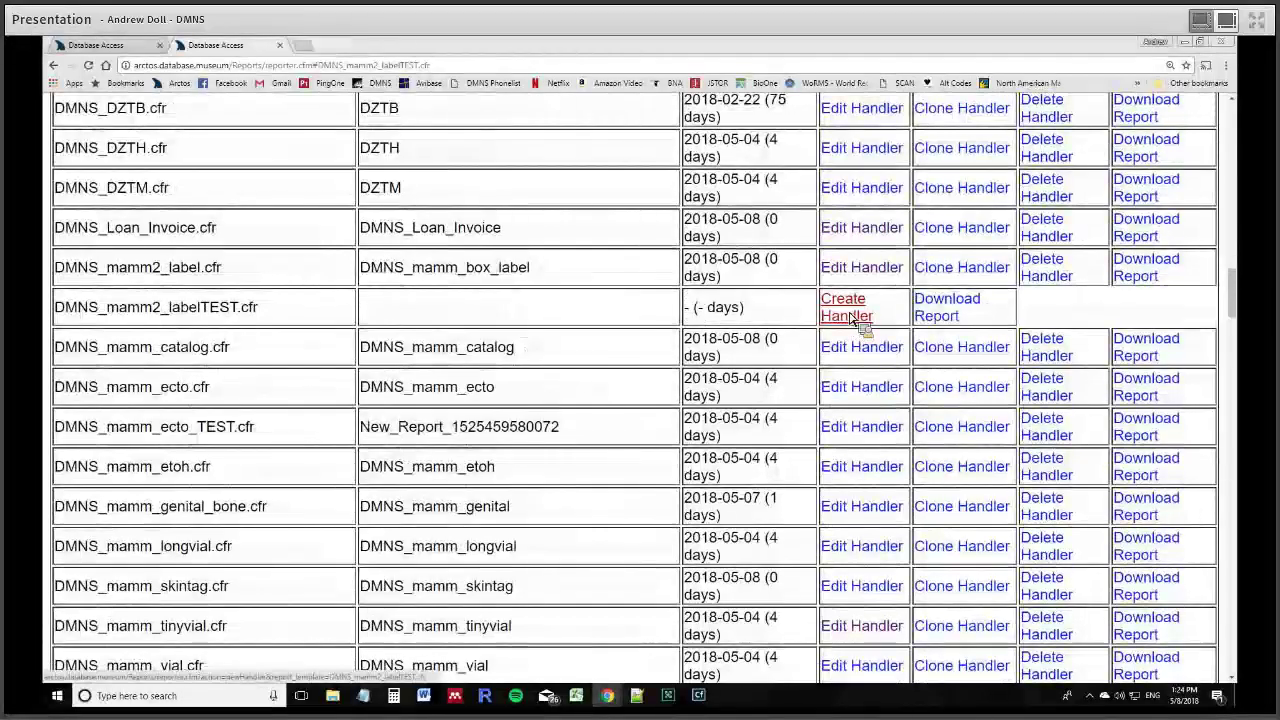
left_click(847, 316)
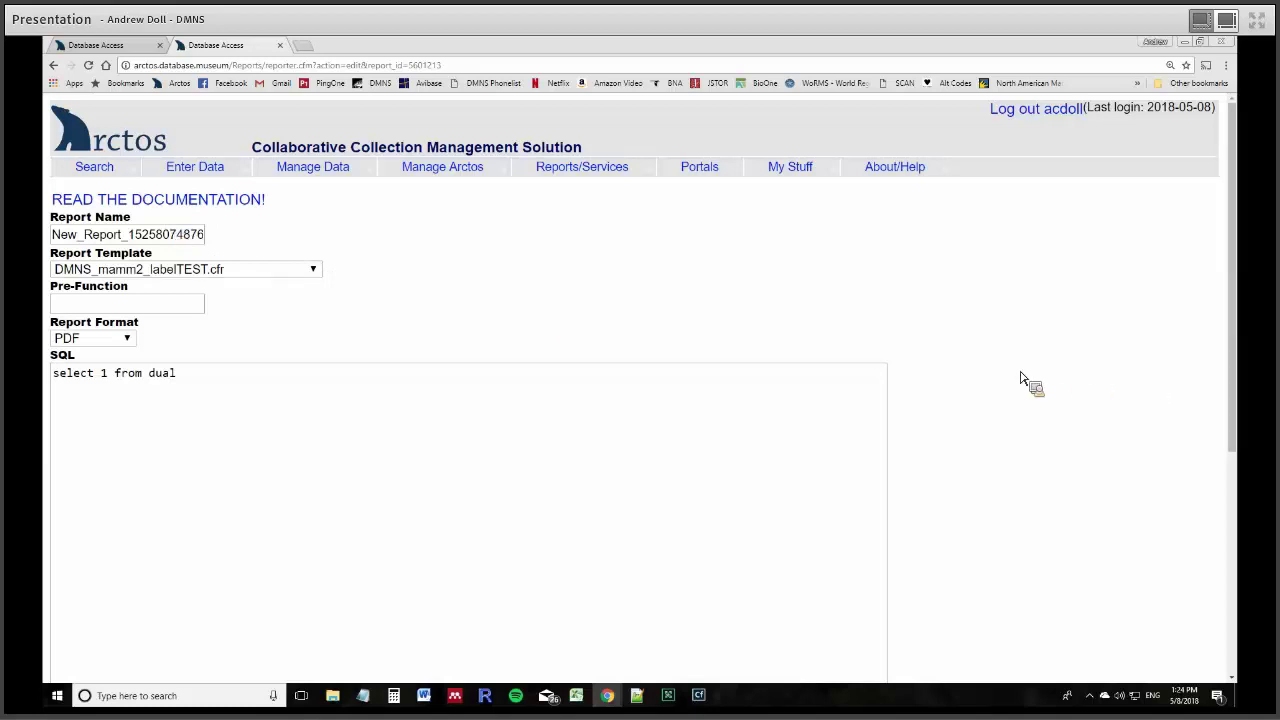
- Set the new handler's report name to "Mammal Test"
left_click_drag(92, 243, 97, 245)
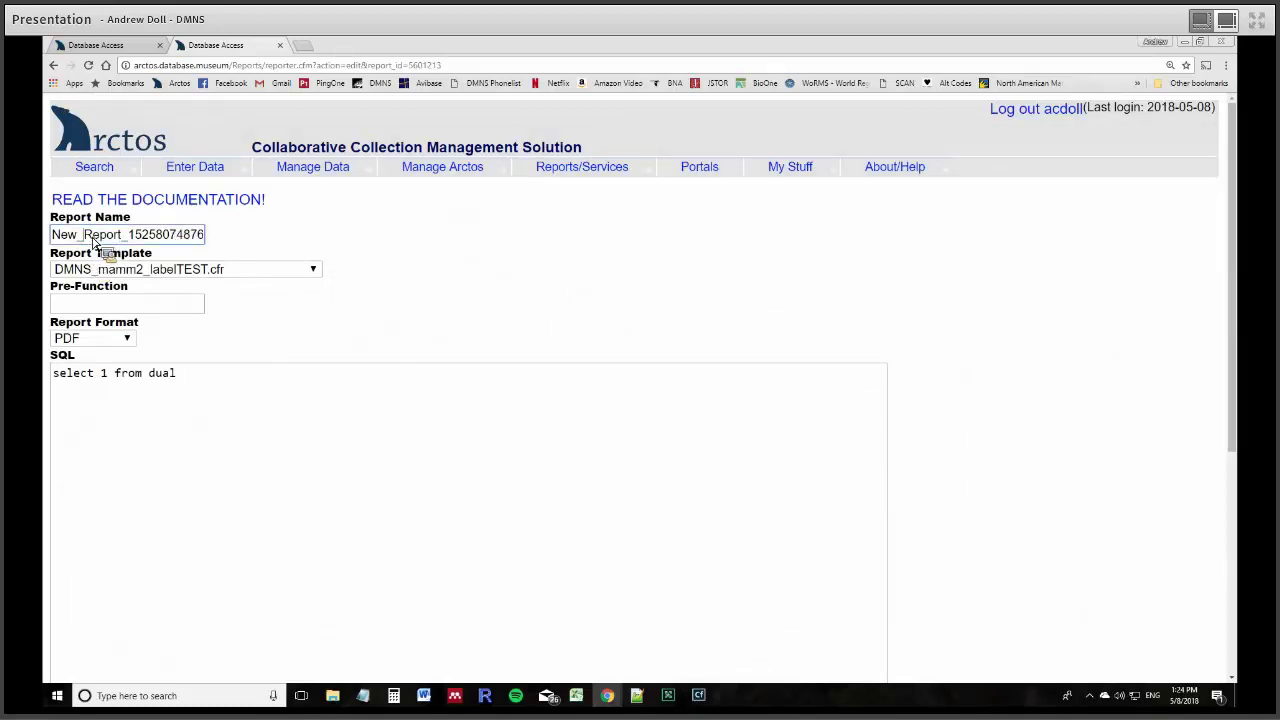
double_click(92, 243)
type("MA")
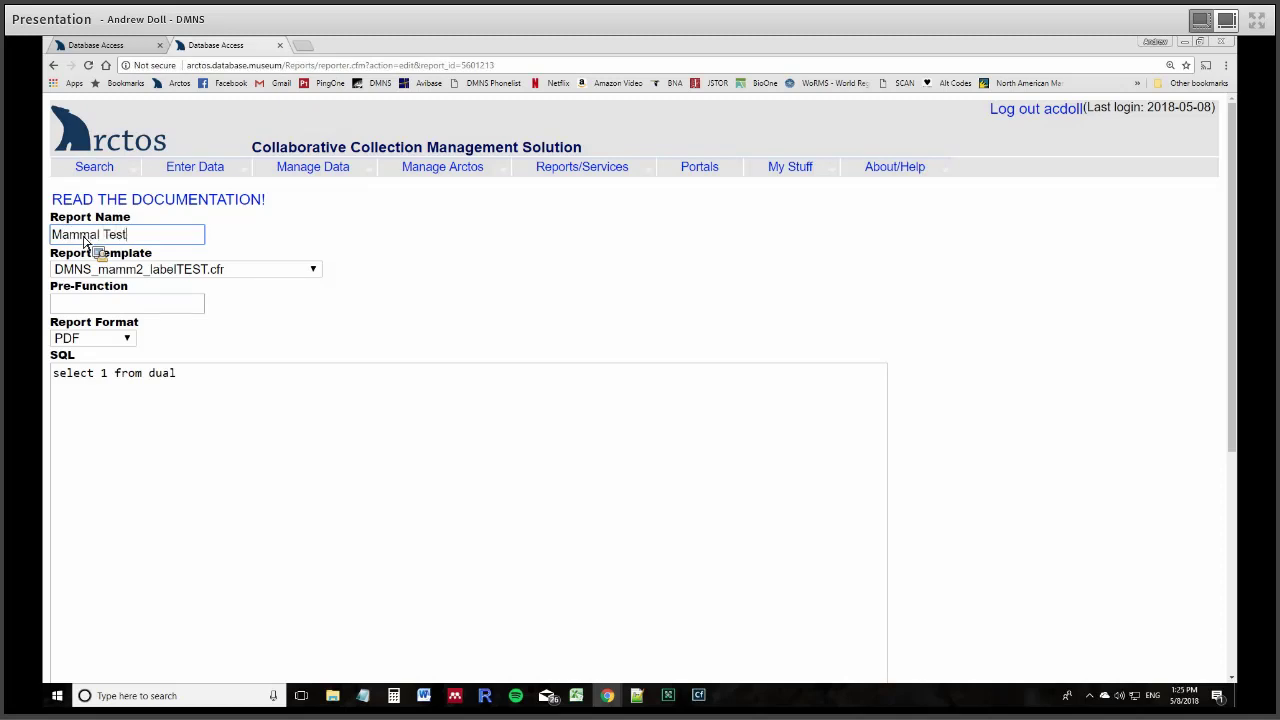
key("Tab")
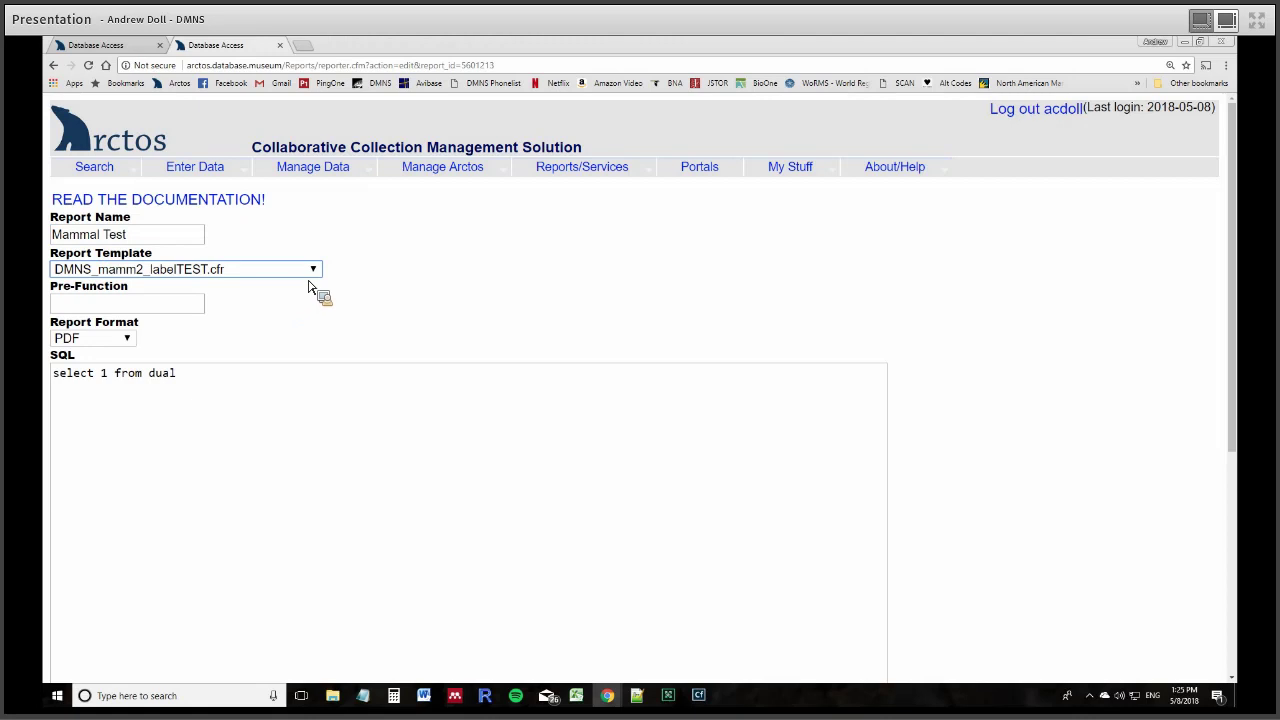
- Review the new handler's report template, pre-function and report format options, keeping PDF as the format
left_click(267, 270)
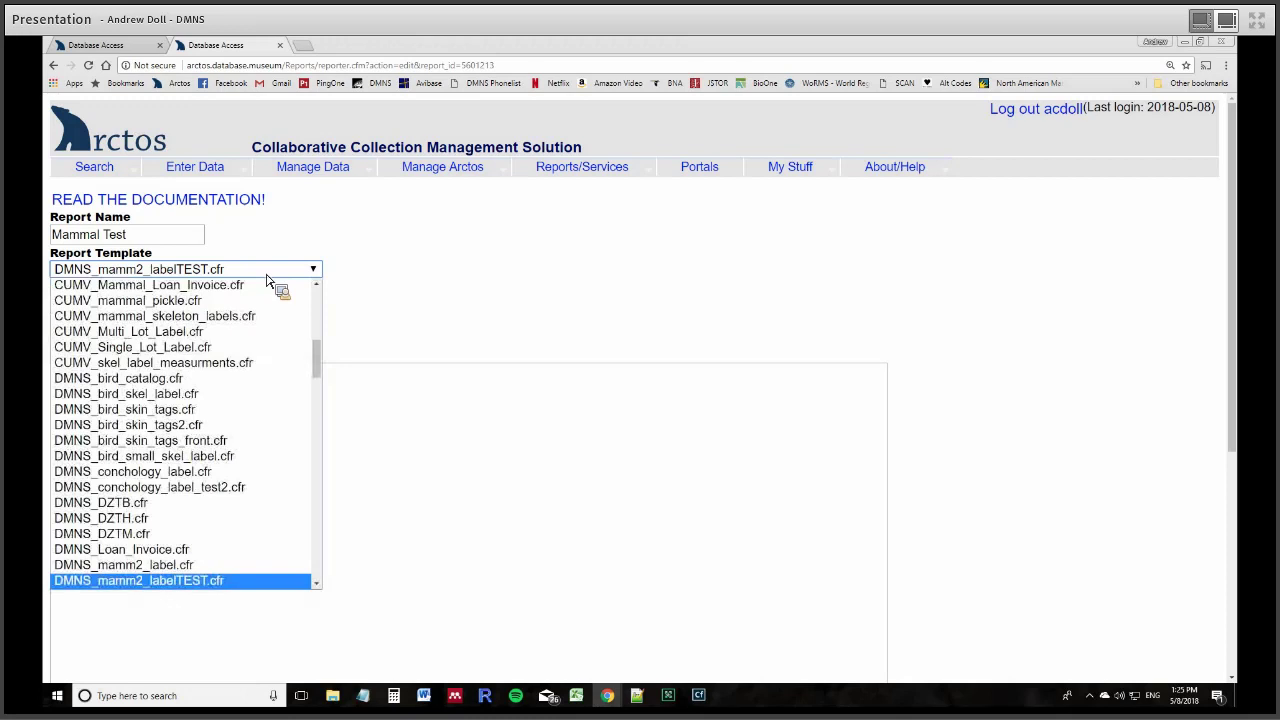
left_click(471, 286)
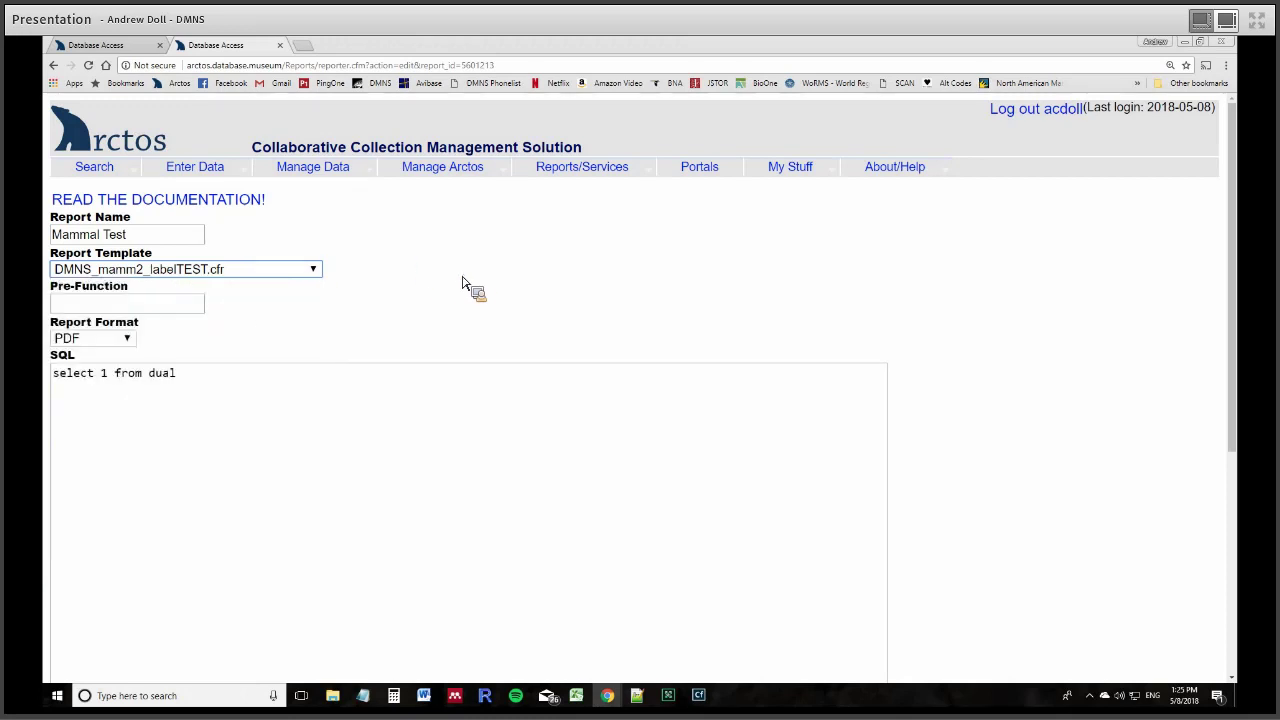
left_click(157, 309)
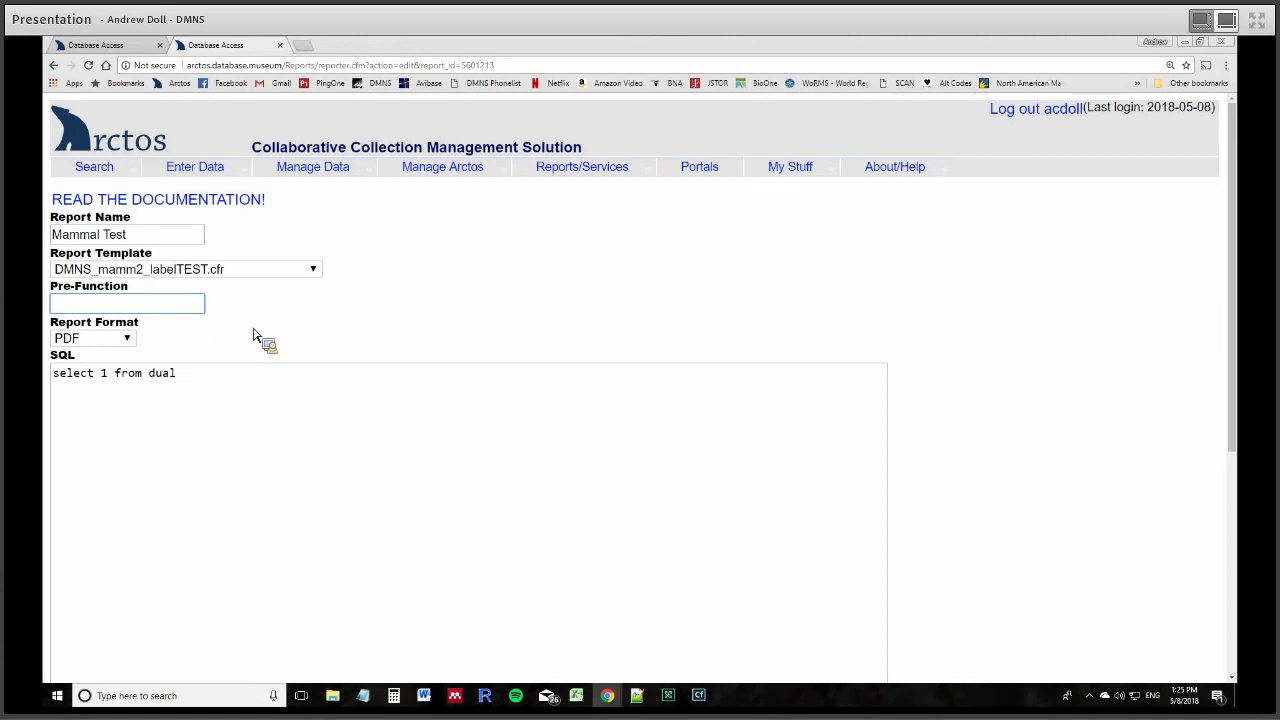
left_click(124, 343)
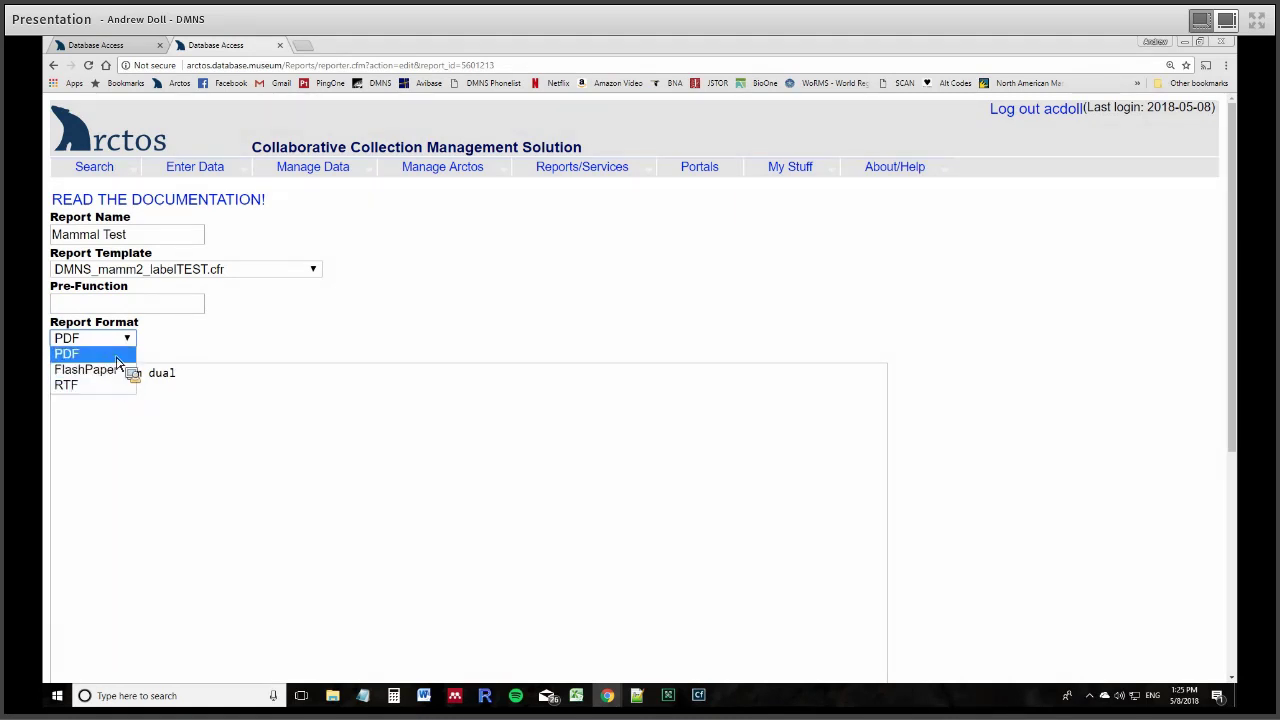
left_click(109, 360)
- Go back to the reports list, open the handler of DMNS_mamm2_label.cfr and copy its entire SQL query
scroll(163, 220, "down", 2)
left_click(280, 249)
scroll(280, 249, "down", 4)
scroll(360, 271, "up", 6)
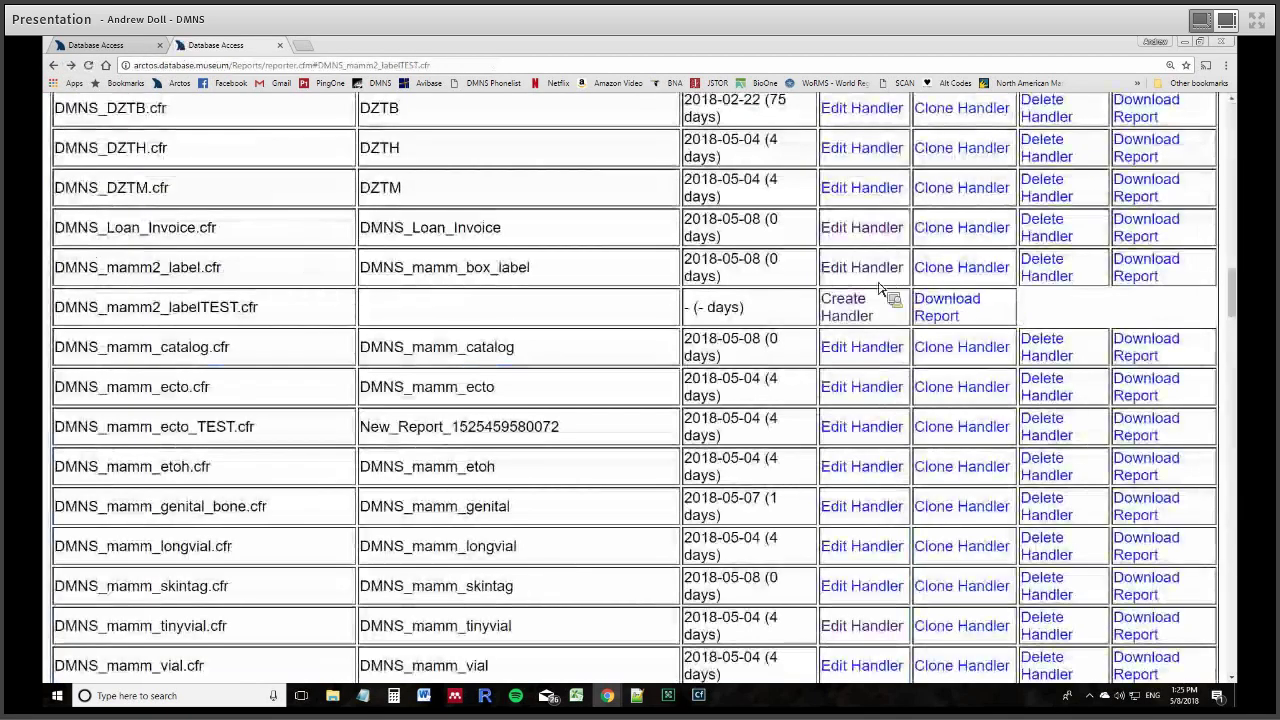
left_click(874, 276)
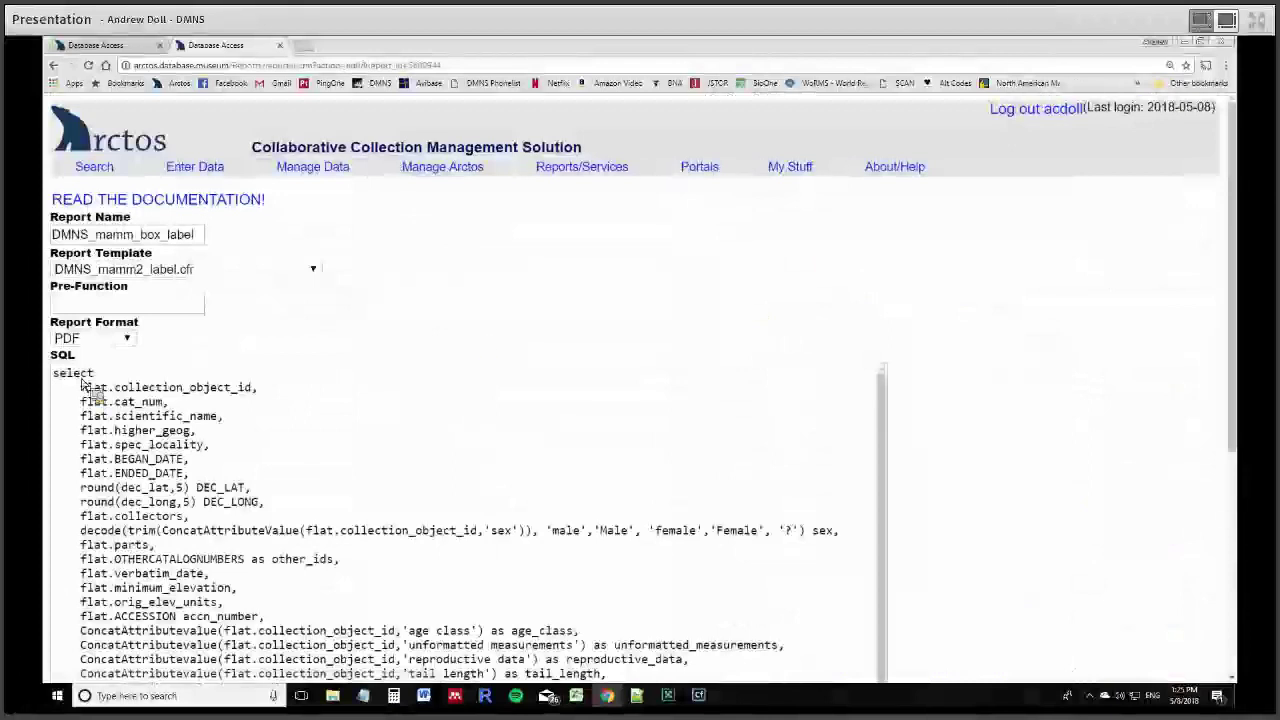
left_click_drag(56, 373, 180, 571)
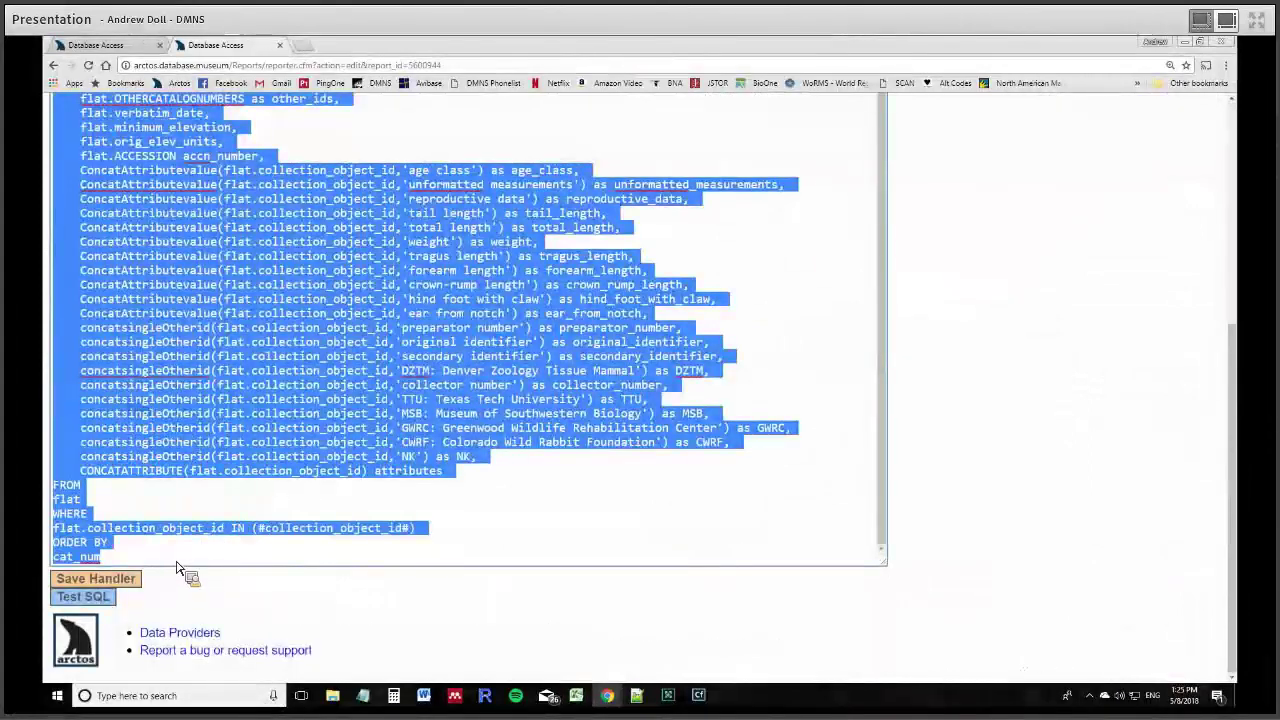
- Create a new handler for DMNS_mamm2_labelTEST.cfr and replace its default SQL with the copied query
left_click(54, 65)
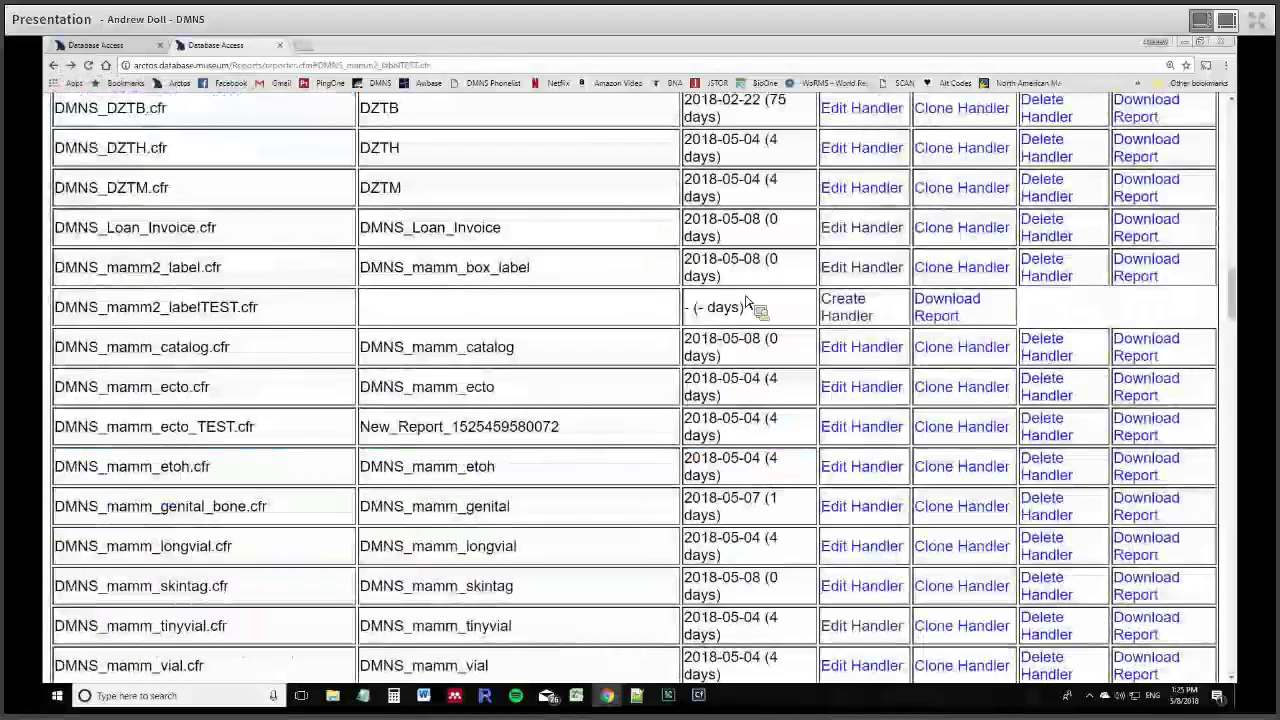
left_click(850, 313)
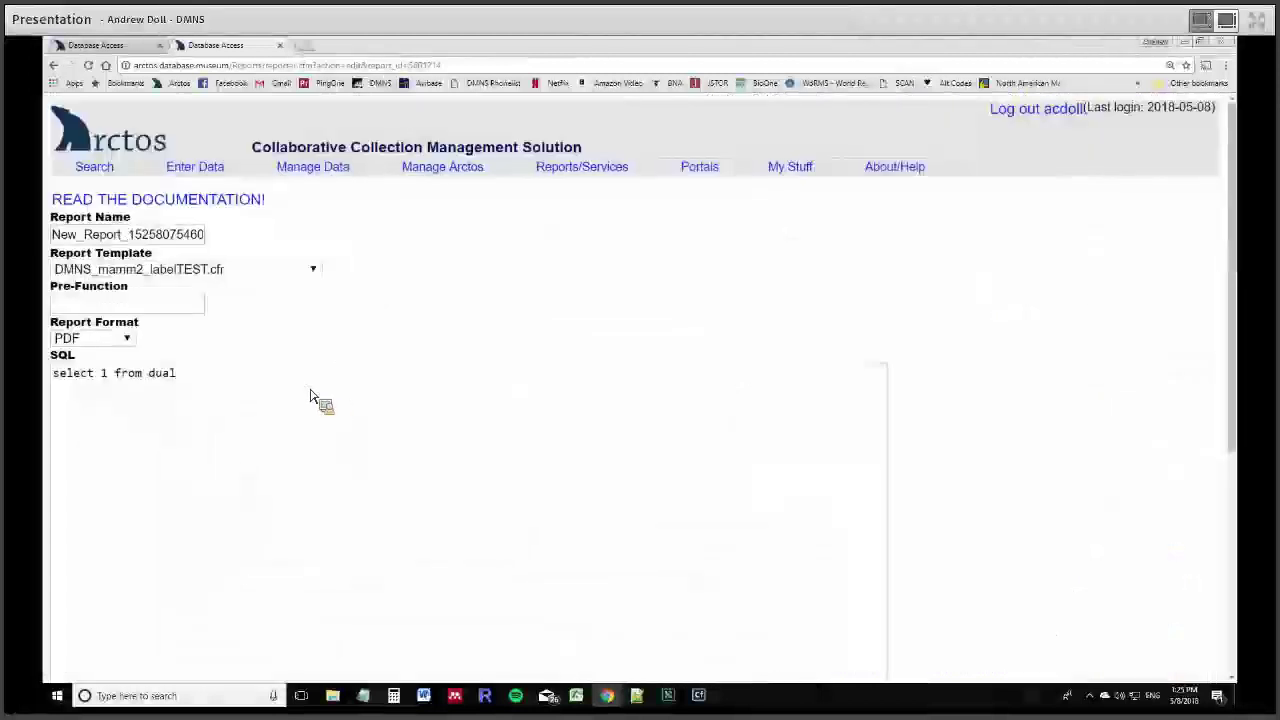
left_click_drag(309, 391, 47, 395)
key("ctrl+v")
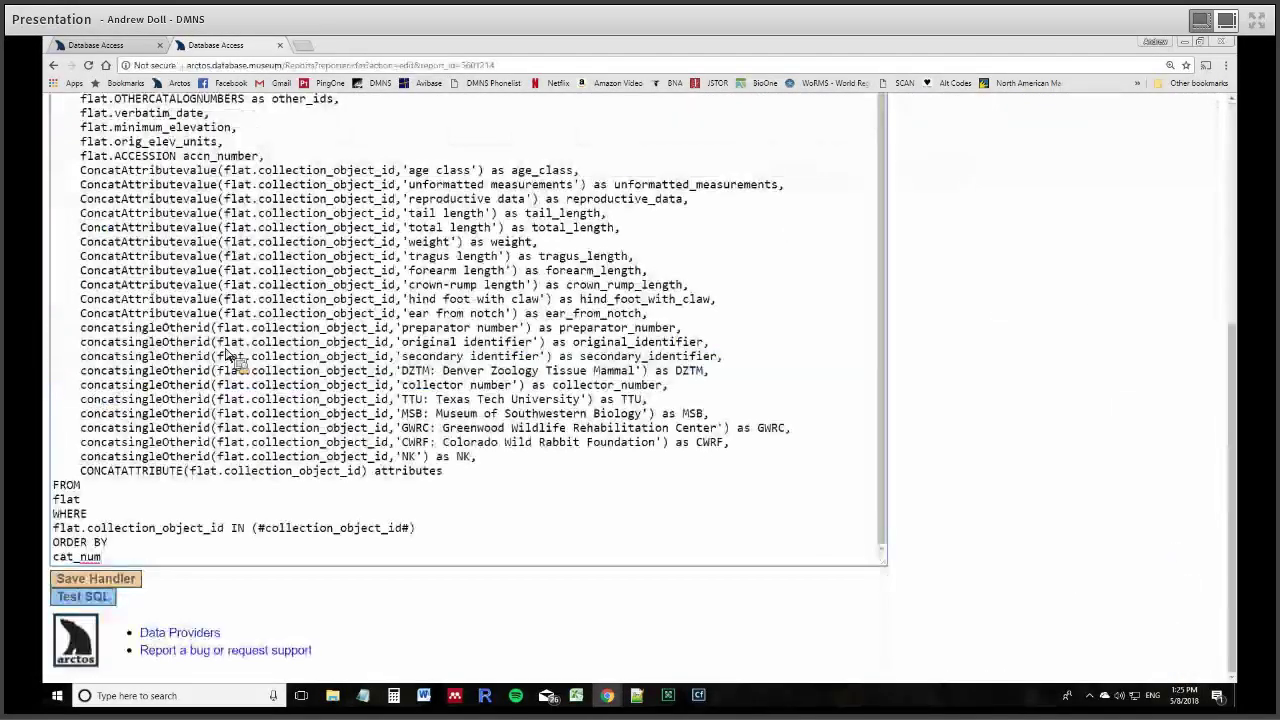
- Insert a new line after flat.ENDED_DATE in the SQL query and begin it with "flat"
scroll(240, 350, "up", 2)
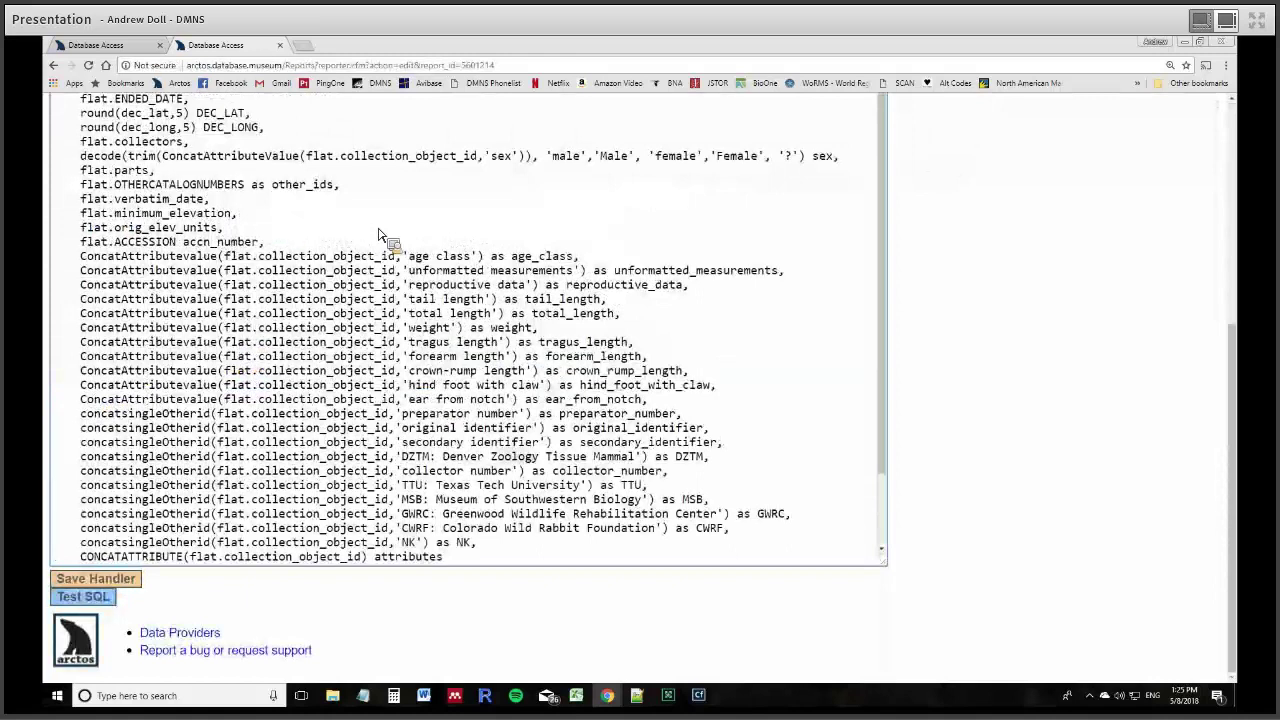
scroll(378, 234, "up", 5)
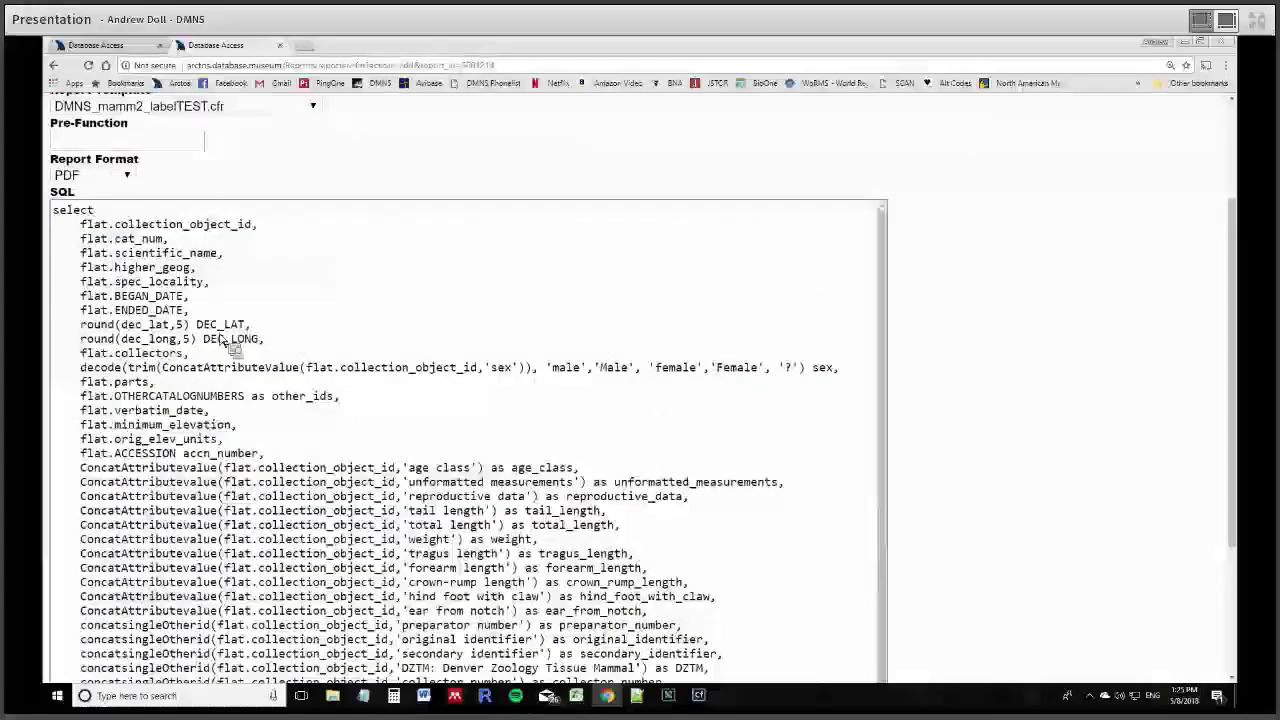
scroll(228, 343, "up", 1)
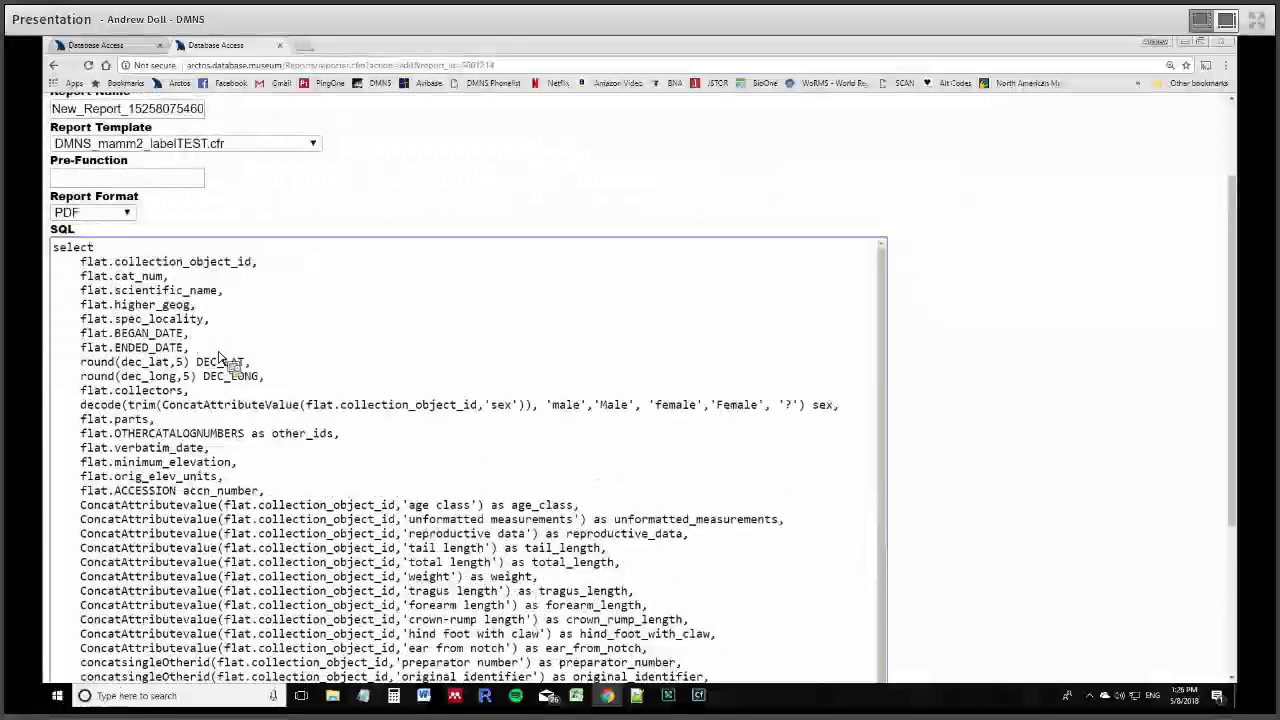
key("Return")
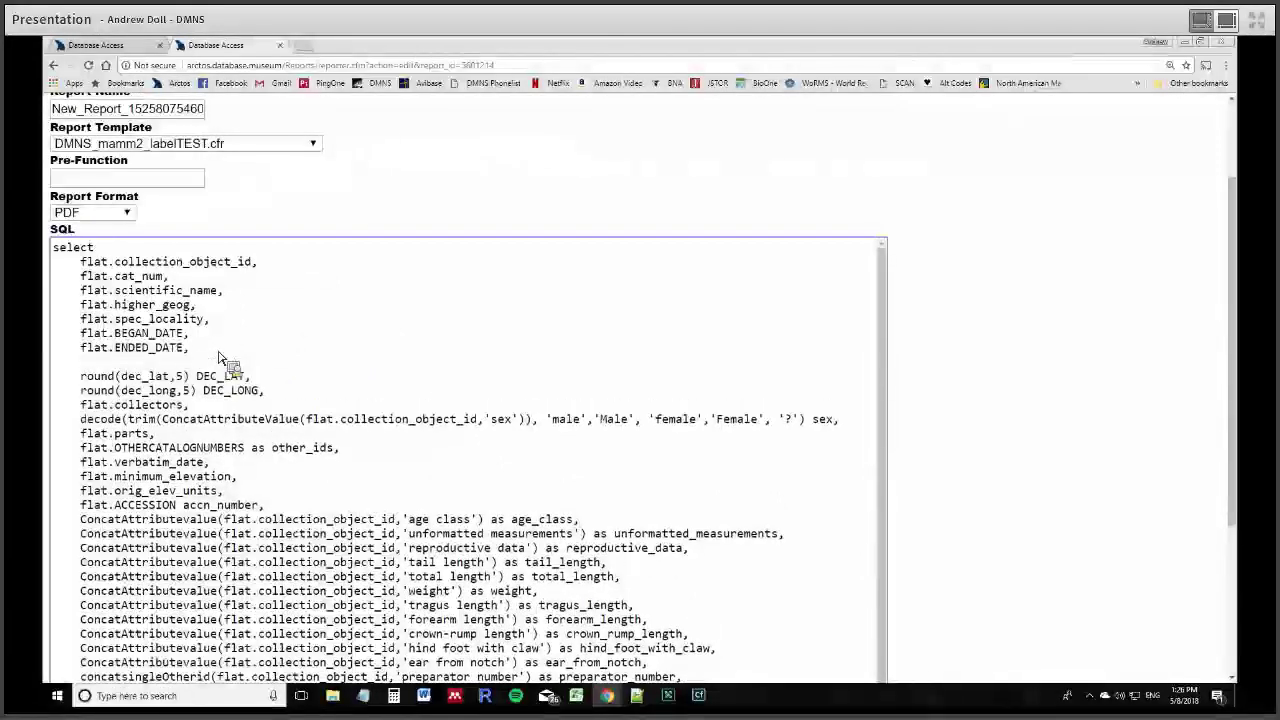
type("f")
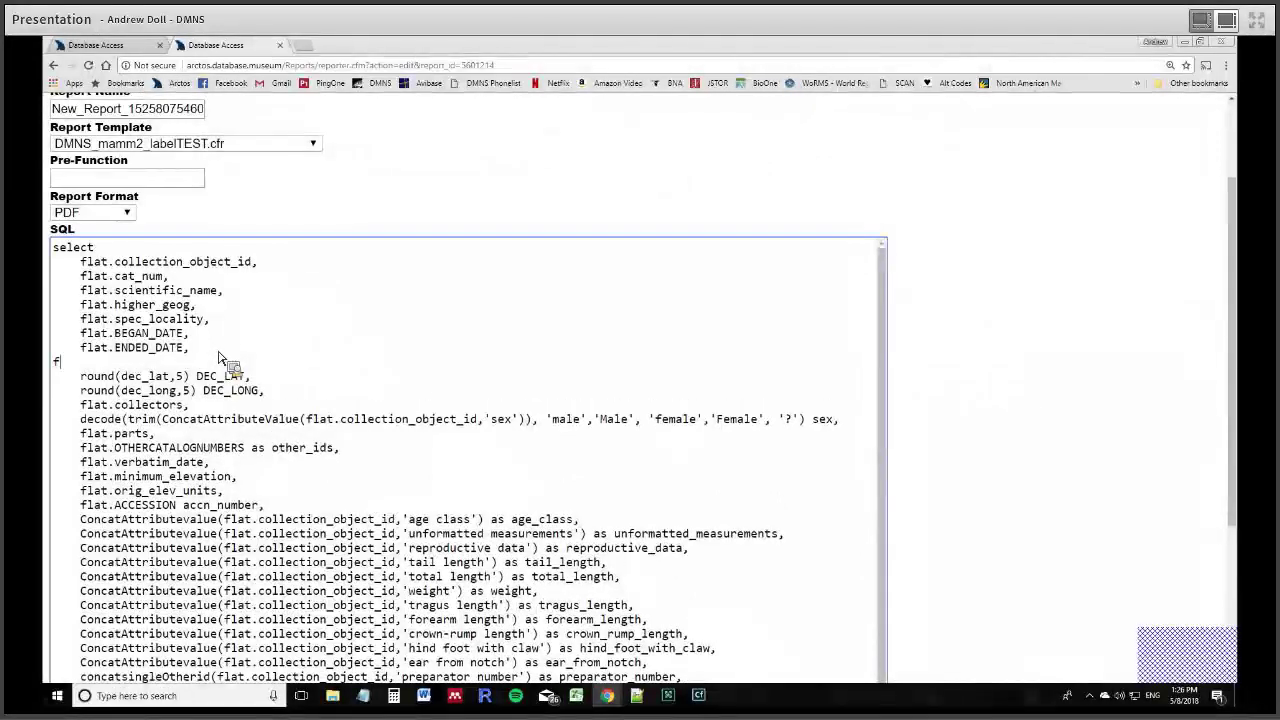
type("lat")
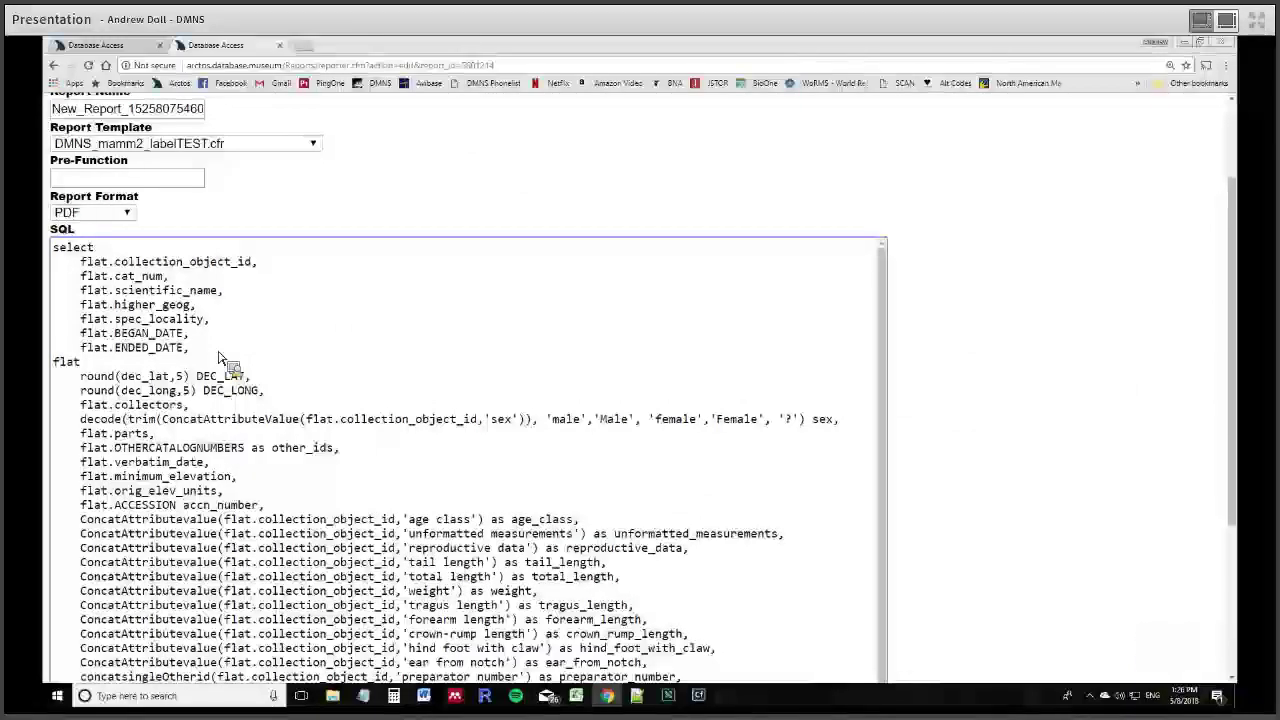
- Switch to the Adobe Connect meeting, widen the chat pane to read its messages, and return to Report Builder
left_click(698, 695)
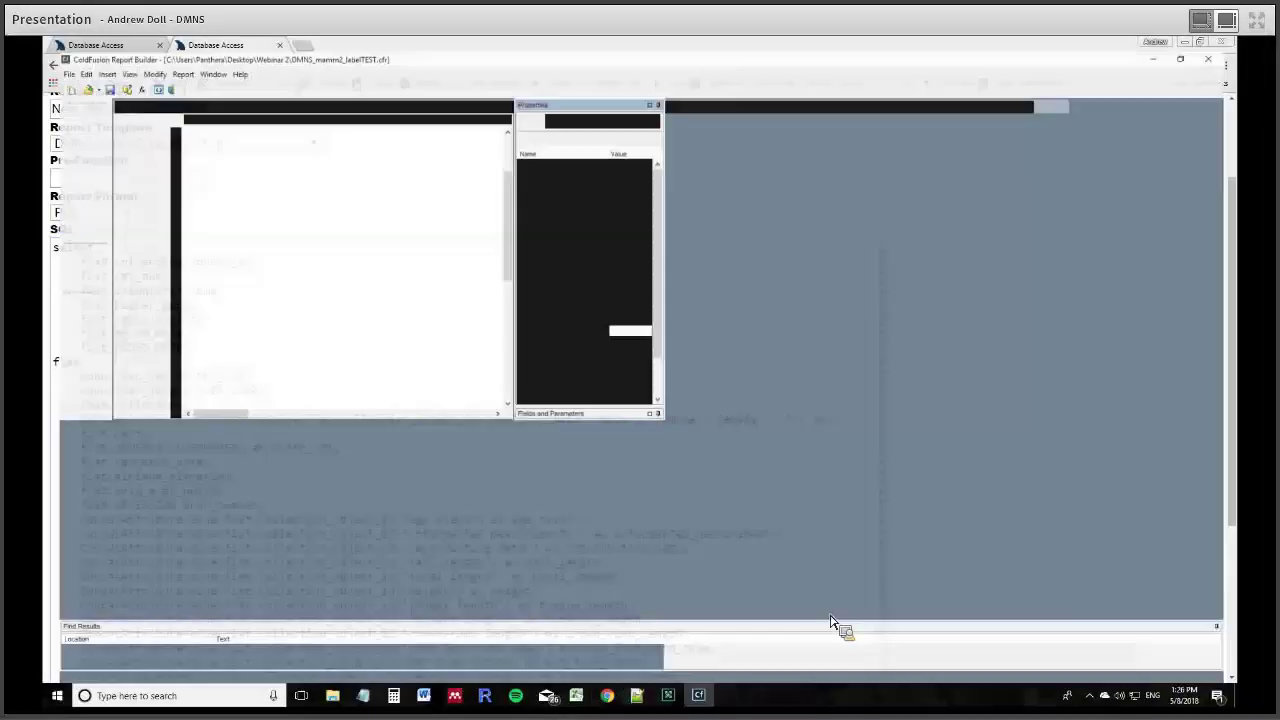
left_click(678, 703)
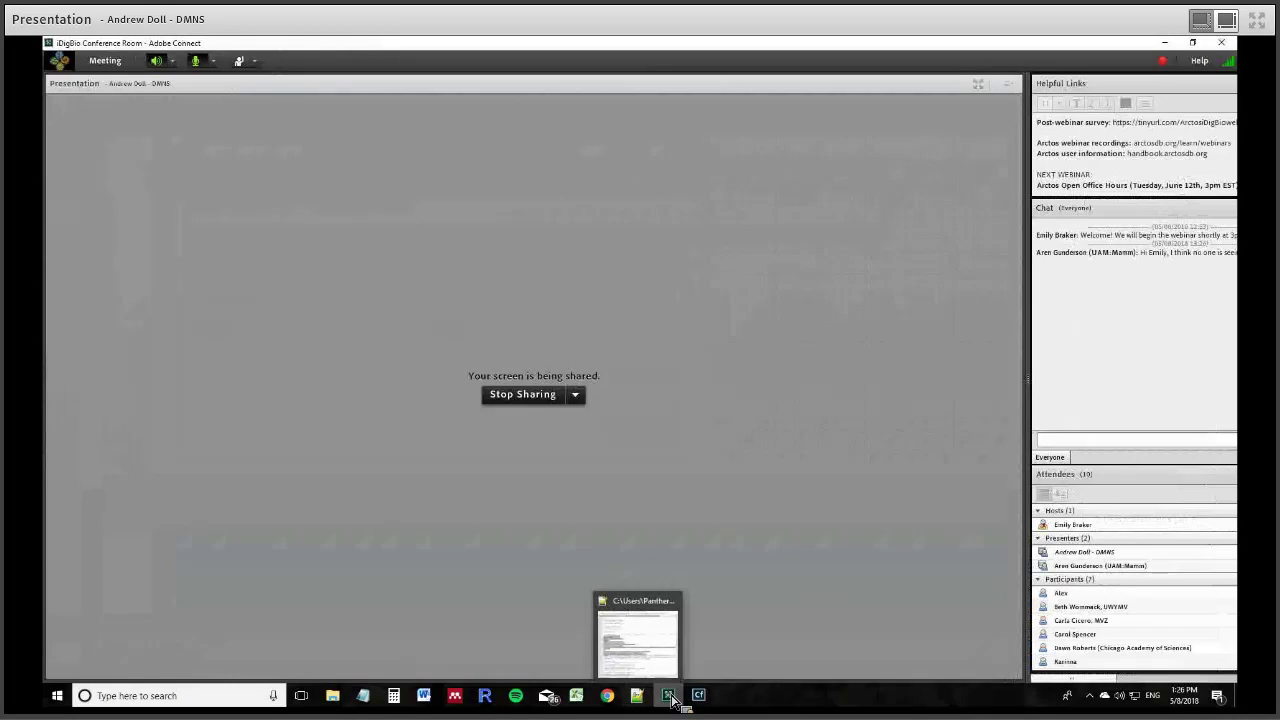
mouse_move(670, 703)
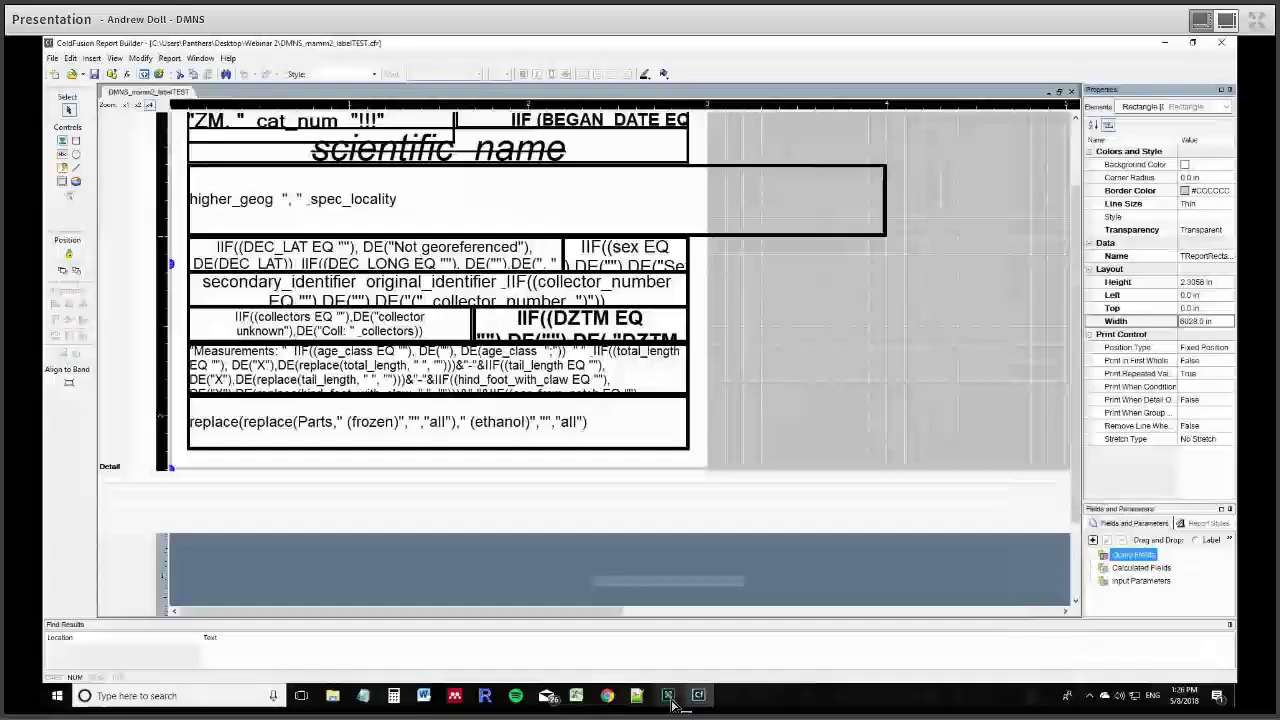
left_click(670, 703)
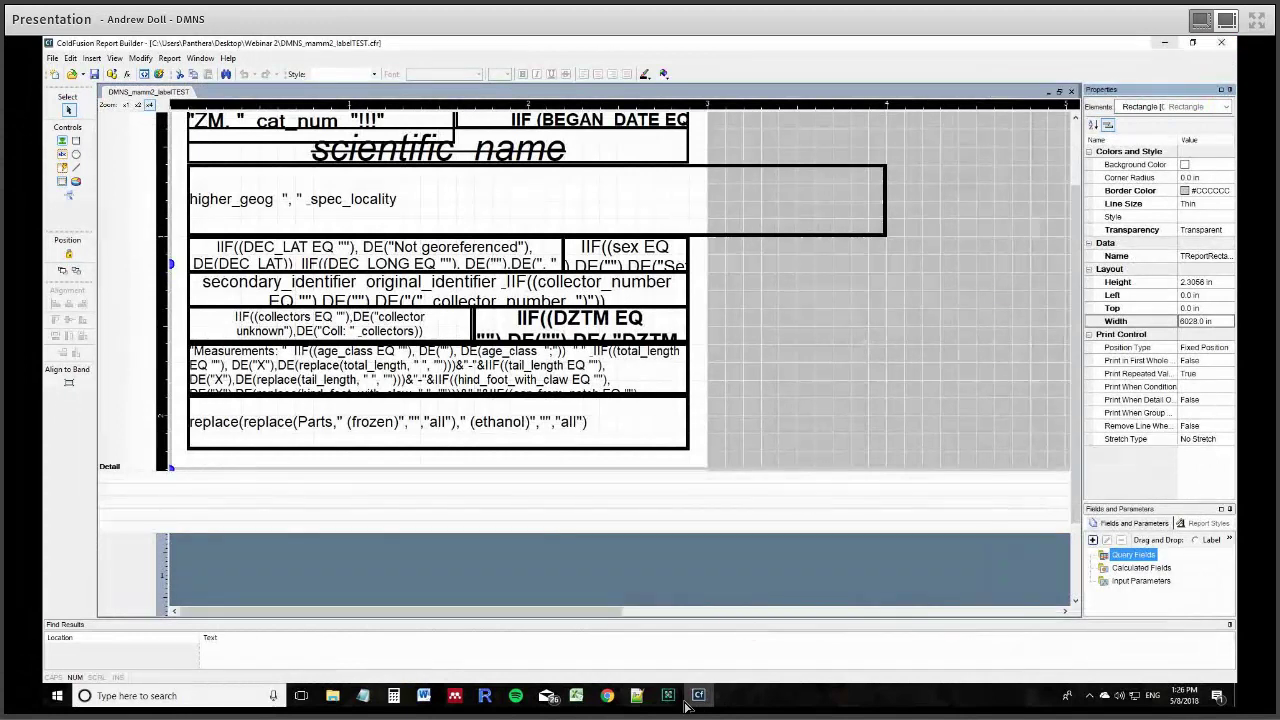
mouse_move(673, 704)
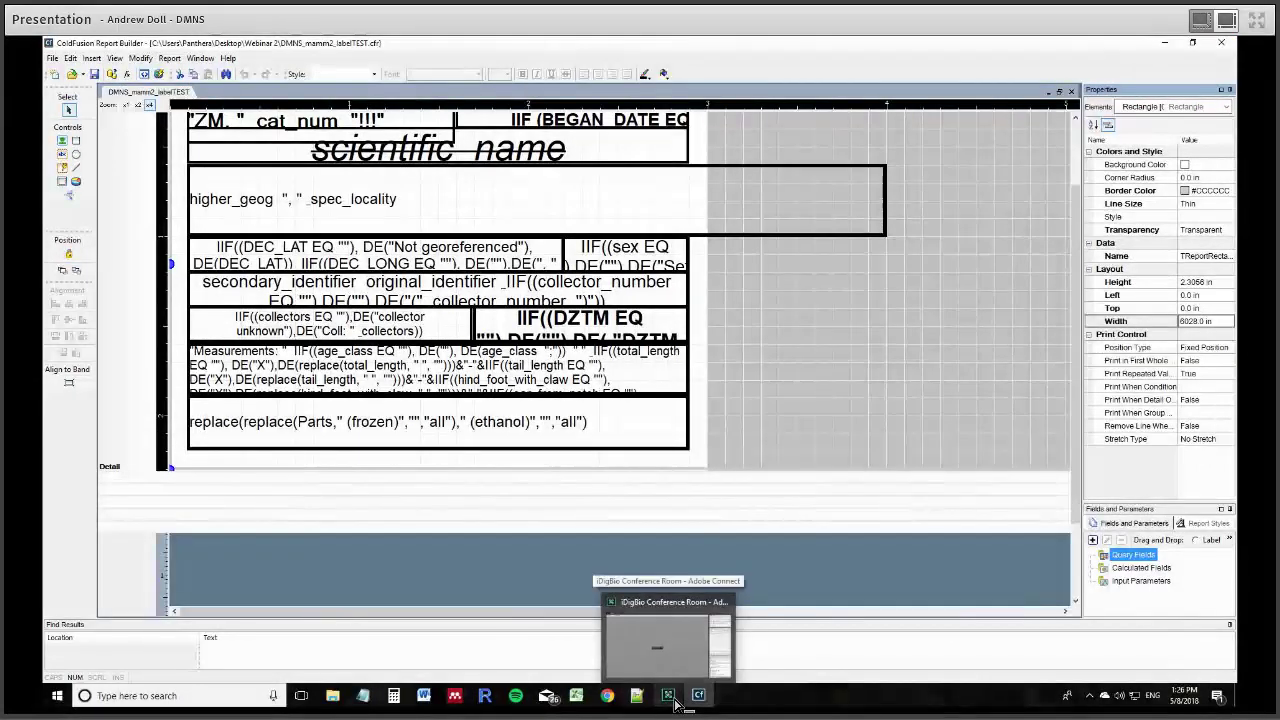
left_click(675, 703)
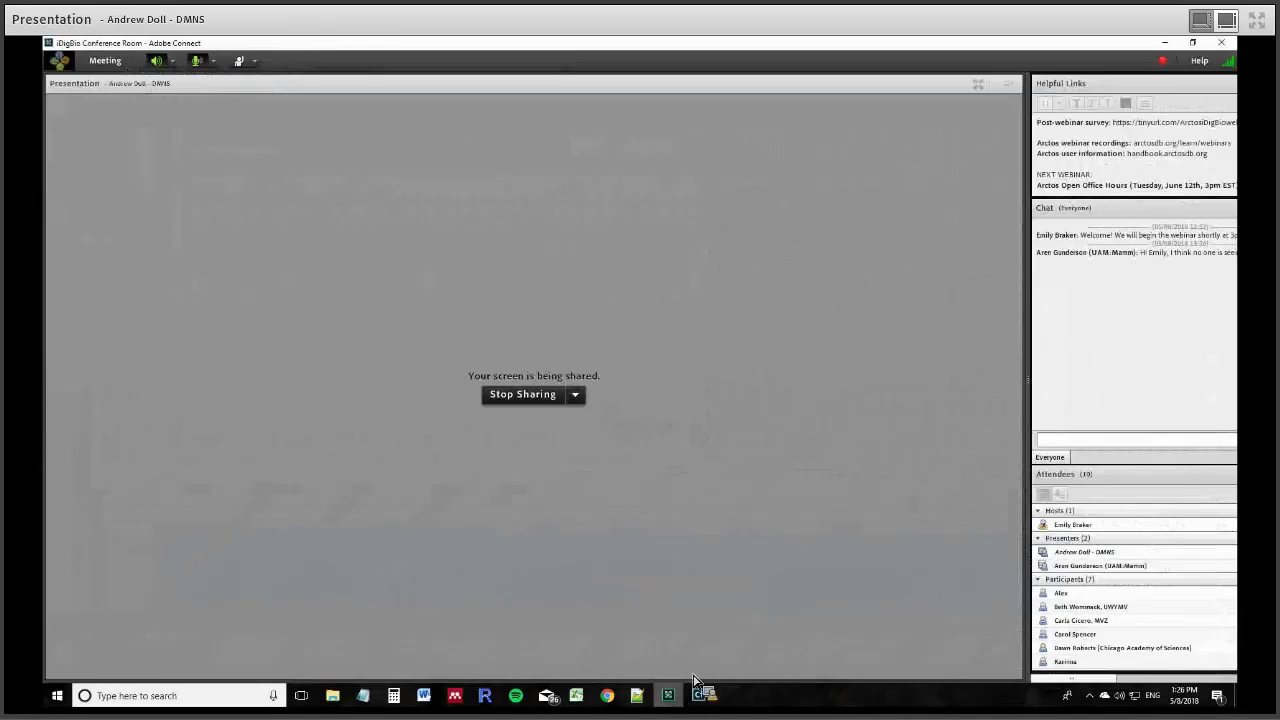
left_click_drag(1193, 257, 1248, 271)
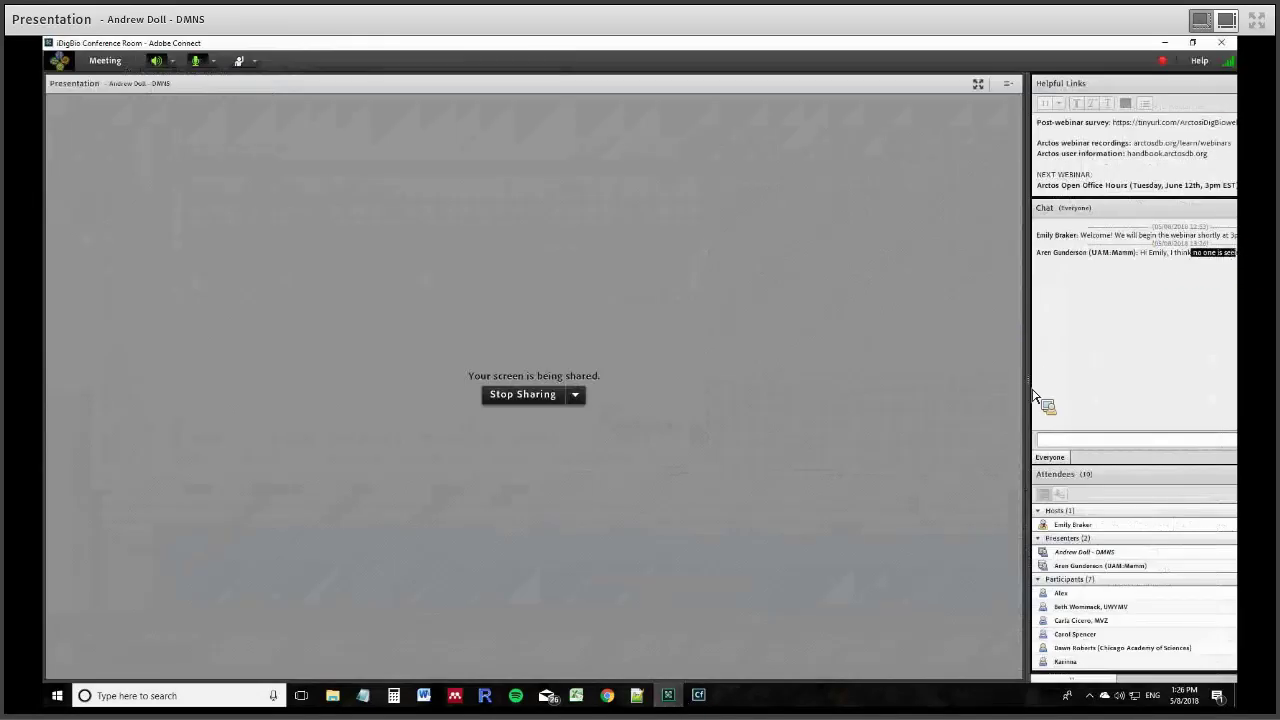
left_click_drag(1030, 385, 977, 391)
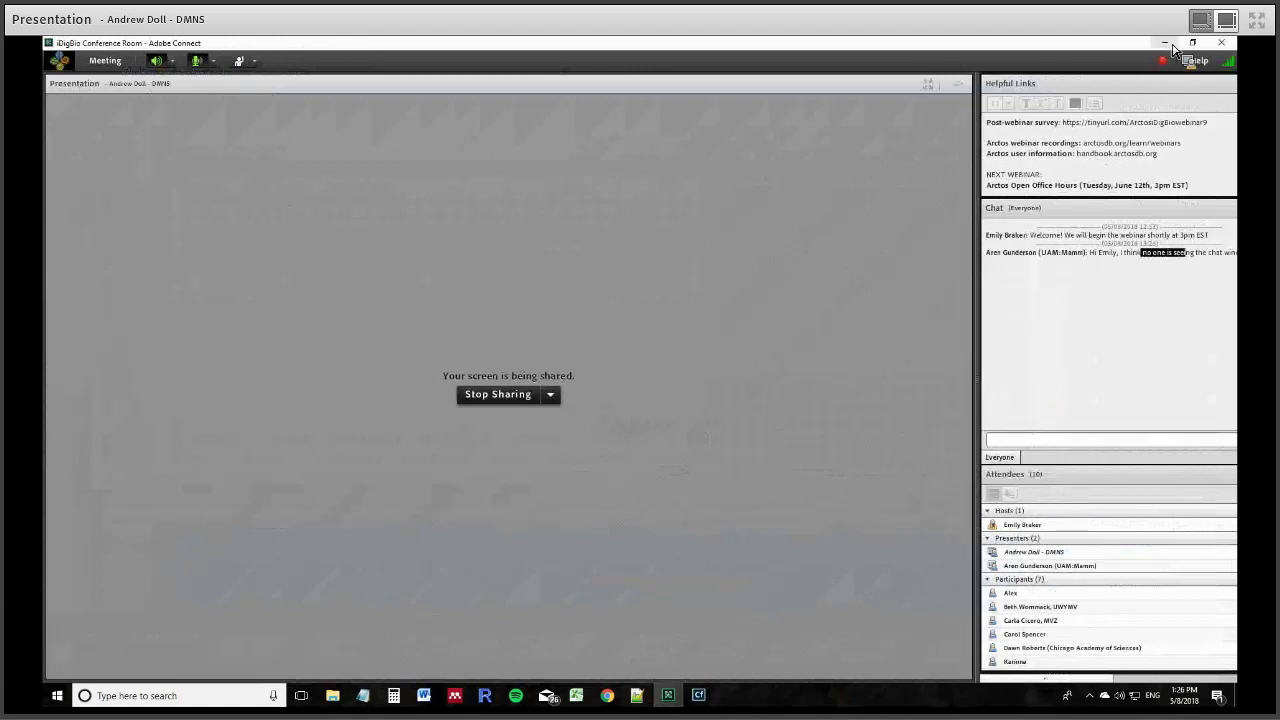
key("alt+Tab")
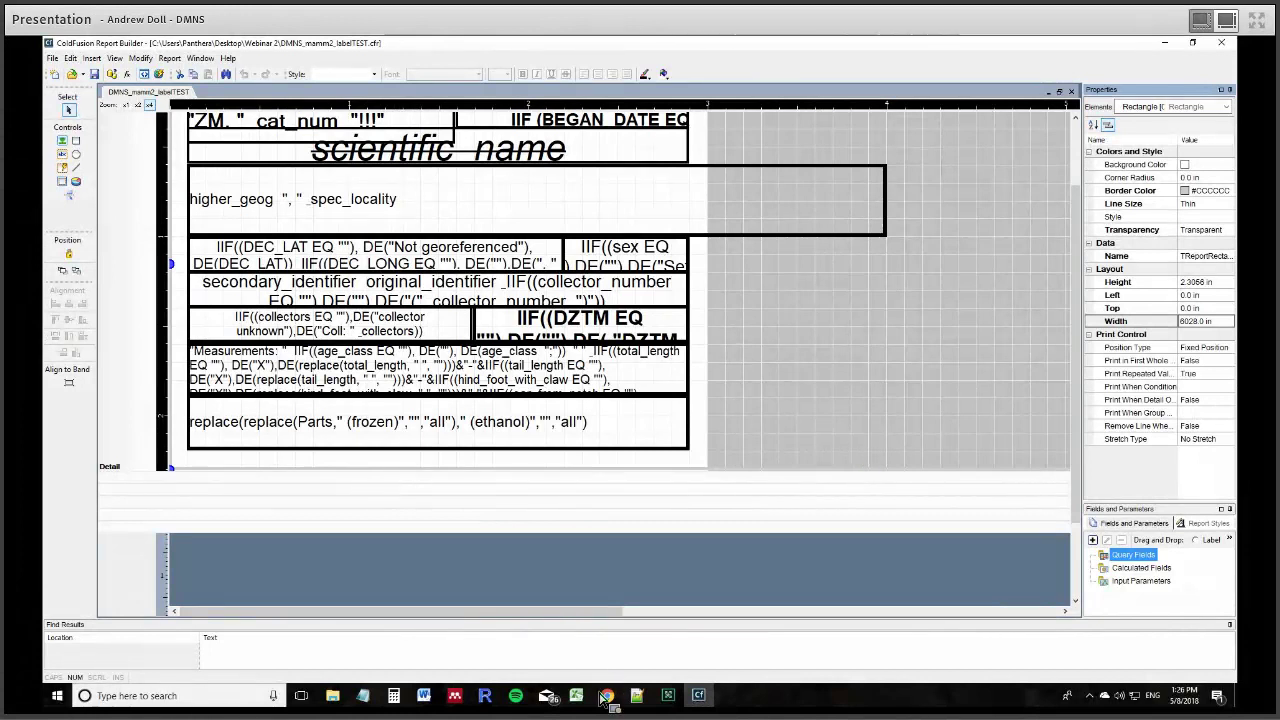
- Return to the Arctos handler in the browser, complete the added SQL line as flat.verbatim_date and save the handler
mouse_move(591, 693)
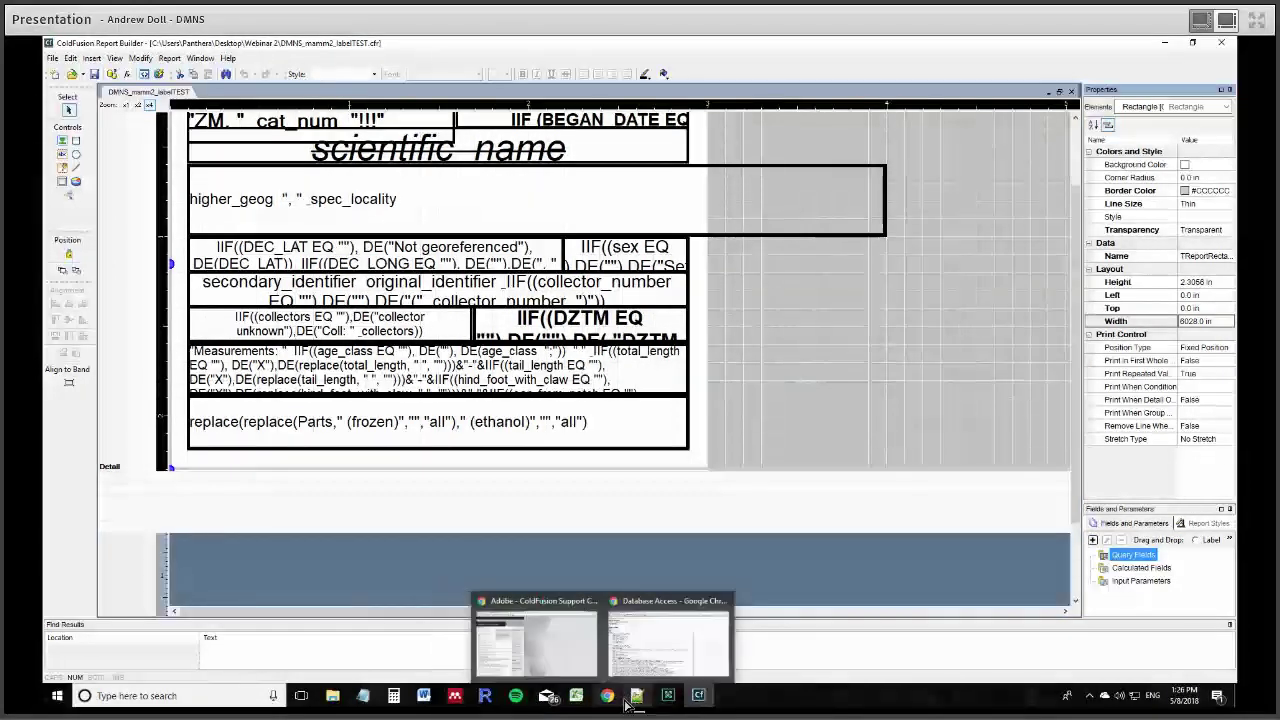
left_click(628, 656)
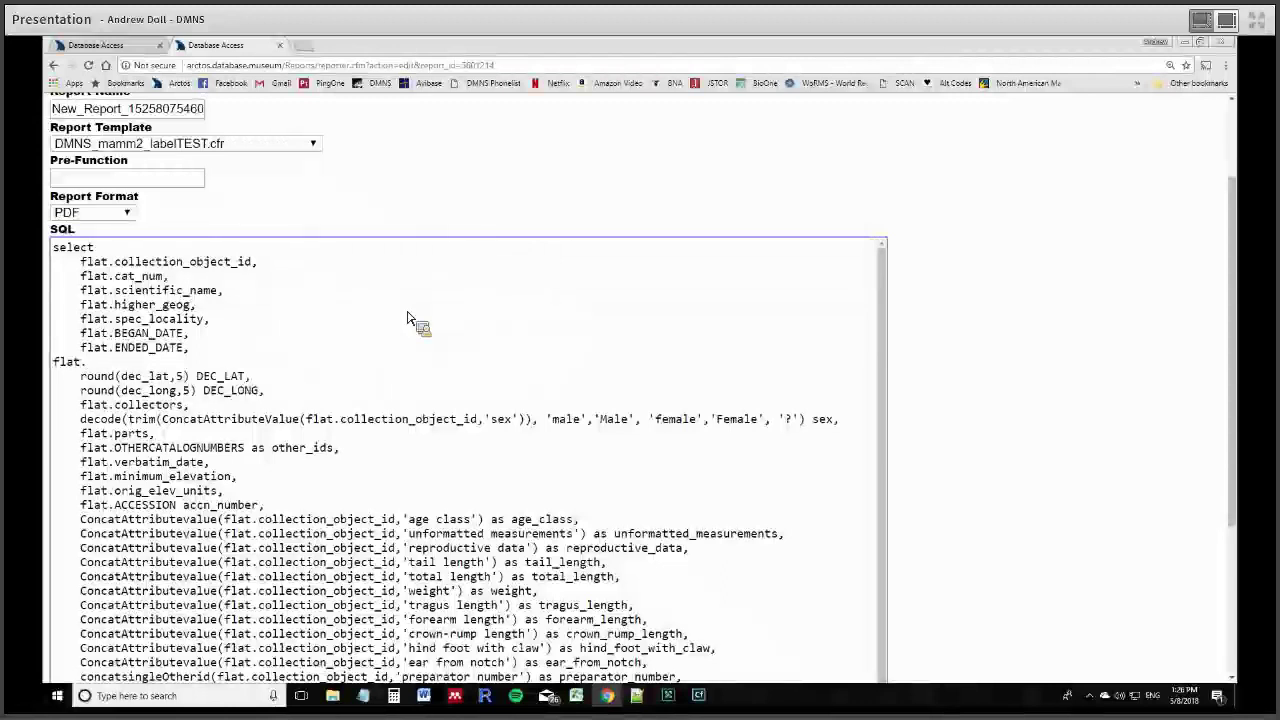
type("batim")
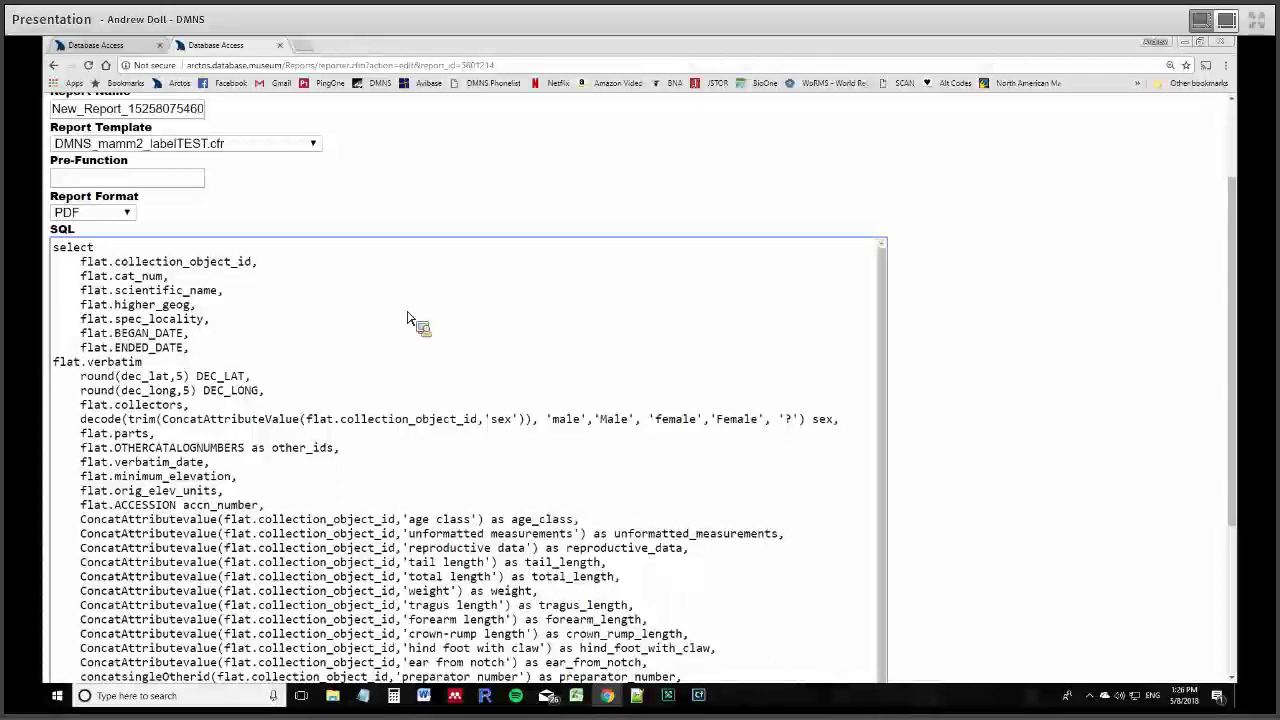
type("_date")
scroll(450, 296, "down", 1)
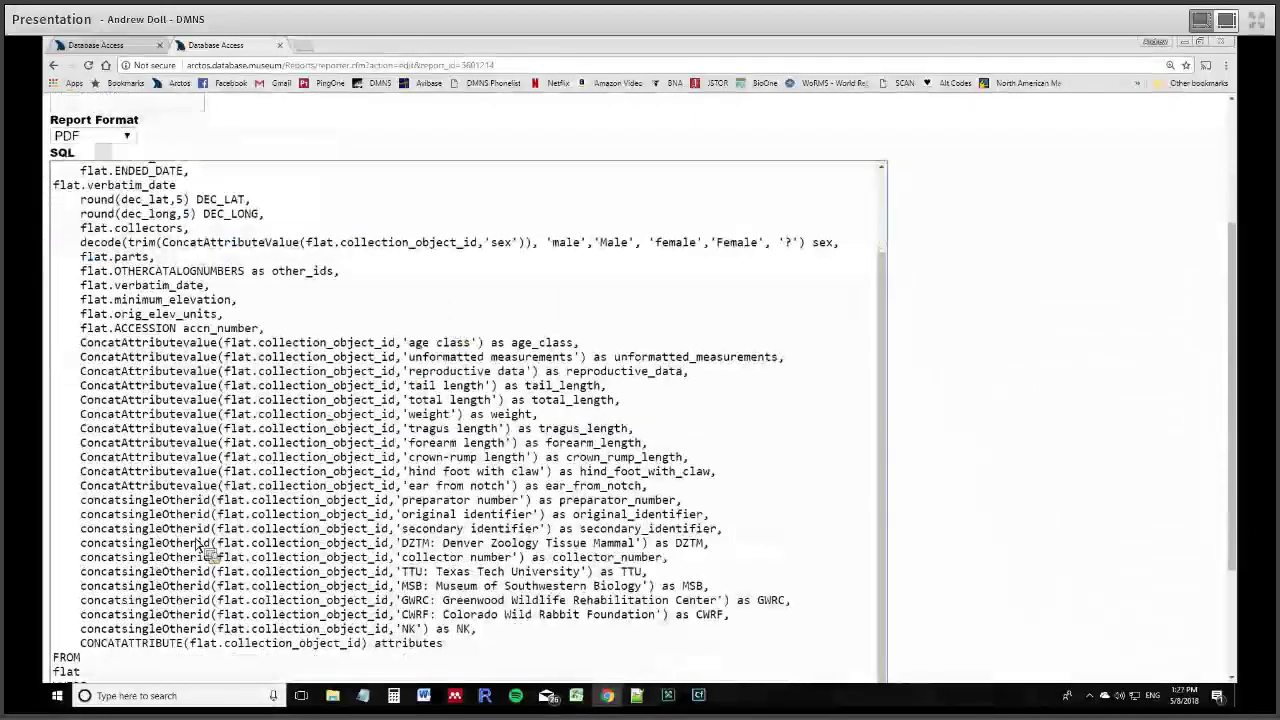
scroll(205, 552, "down", 2)
scroll(280, 515, "up", 10)
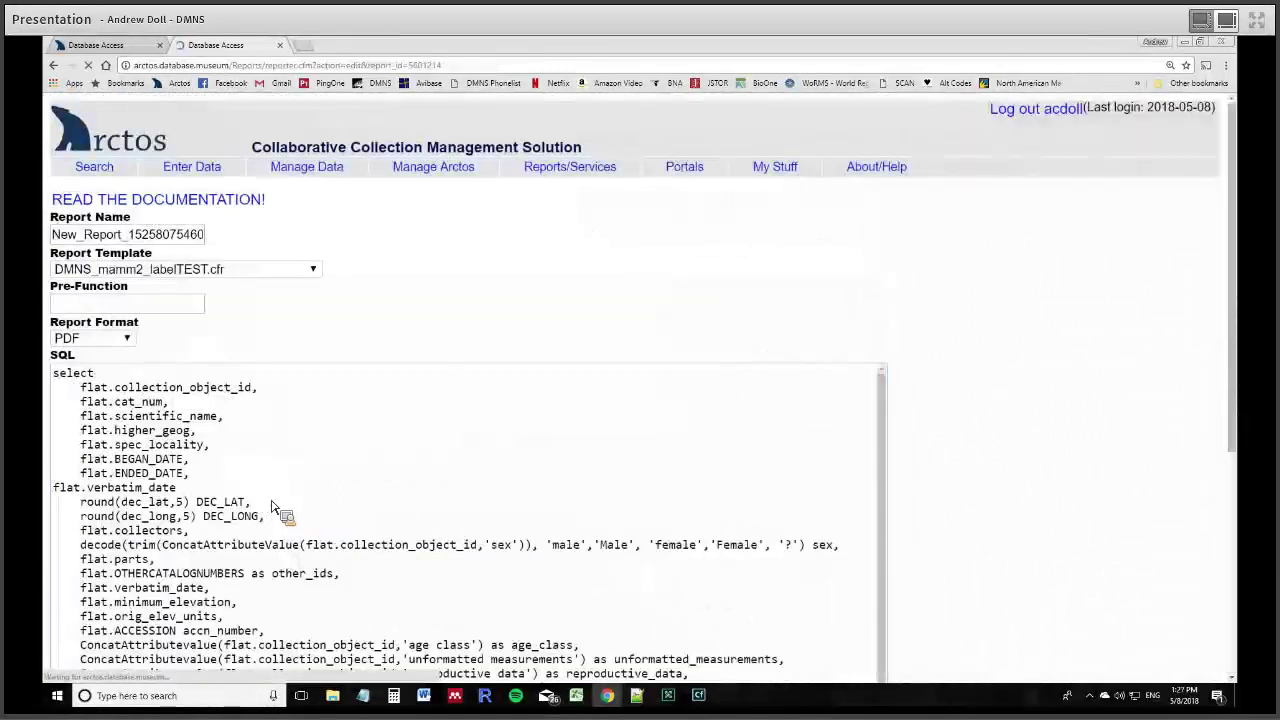
scroll(260, 445, "down", 2)
scroll(230, 445, "down", 4)
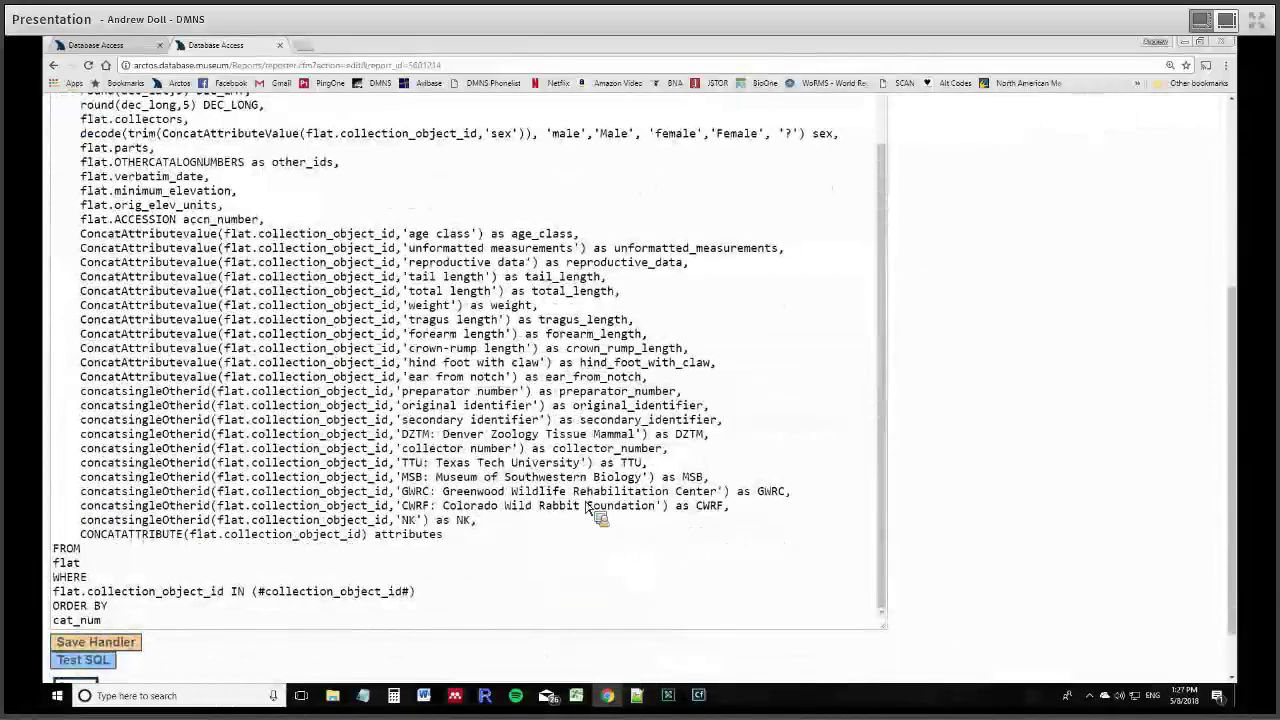
- Return to the report handler list, reload it and locate the handlers that use the DMNS_mamm2_labelTEST.cfr template
left_click(145, 47)
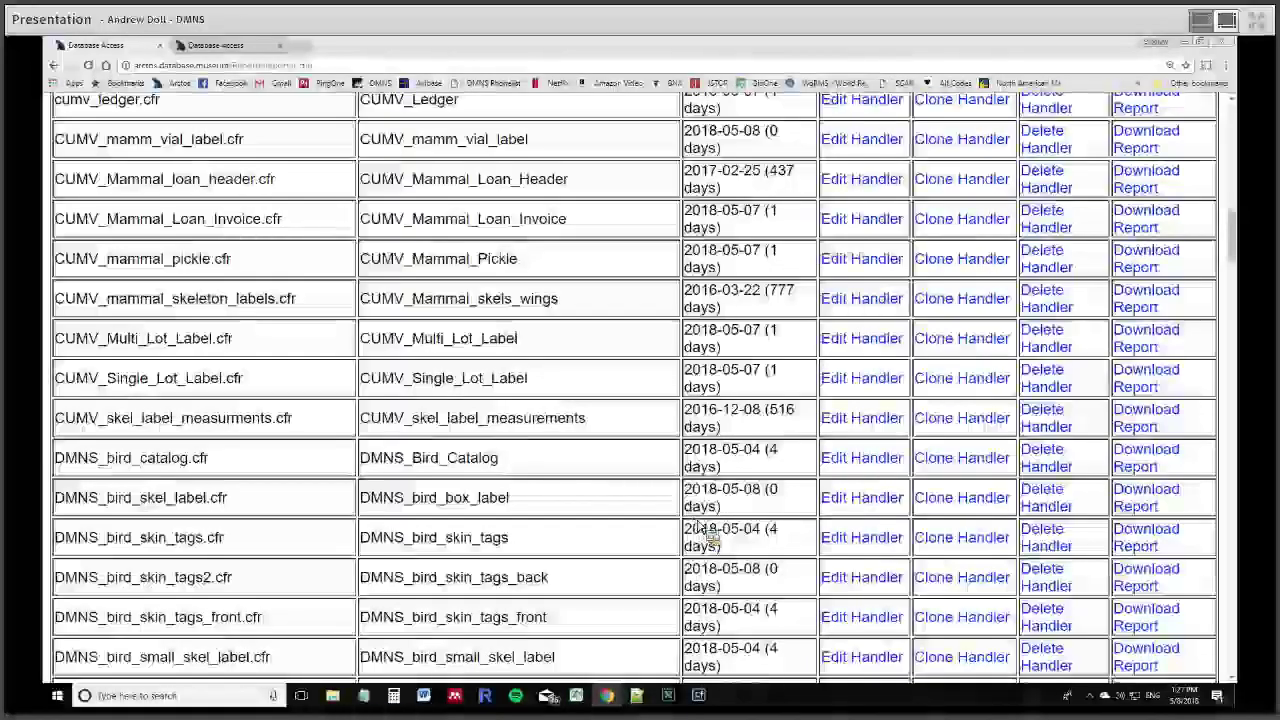
scroll(380, 305, "up", 1)
scroll(385, 305, "up", 12)
scroll(400, 305, "down", 6)
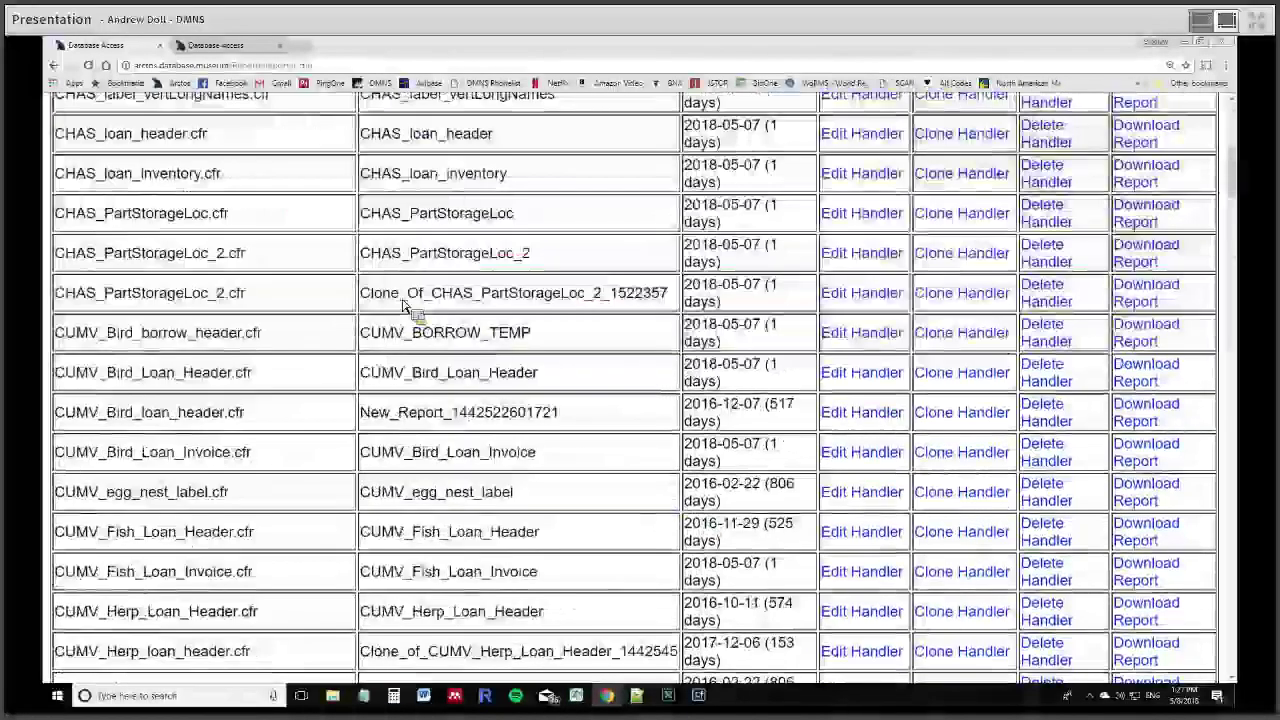
scroll(403, 305, "down", 4)
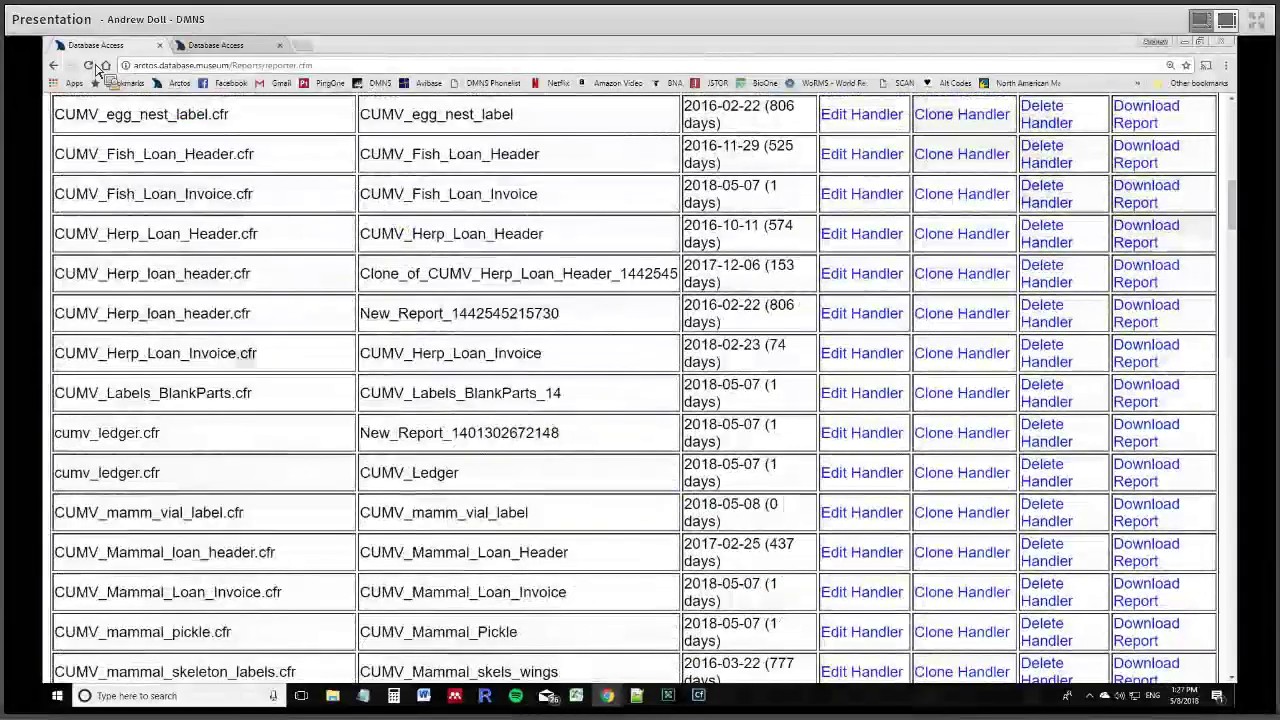
scroll(372, 203, "down", 3)
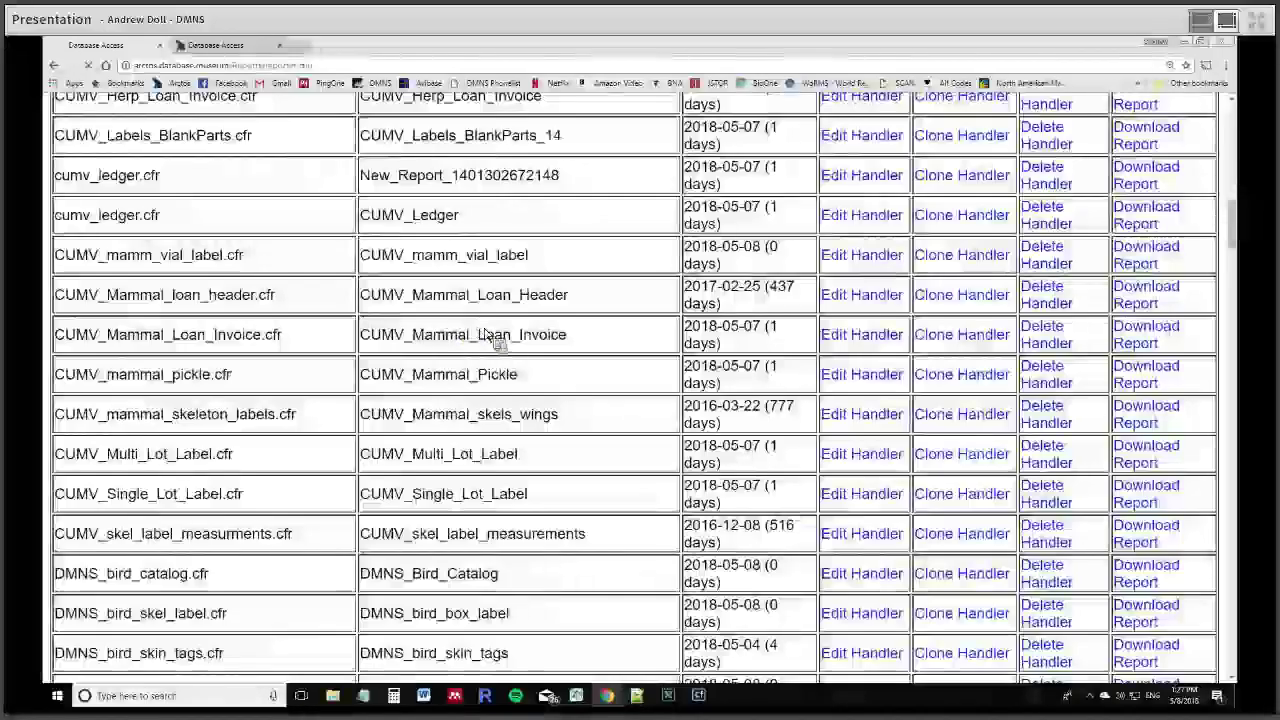
scroll(485, 333, "down", 1)
scroll(487, 332, "down", 4)
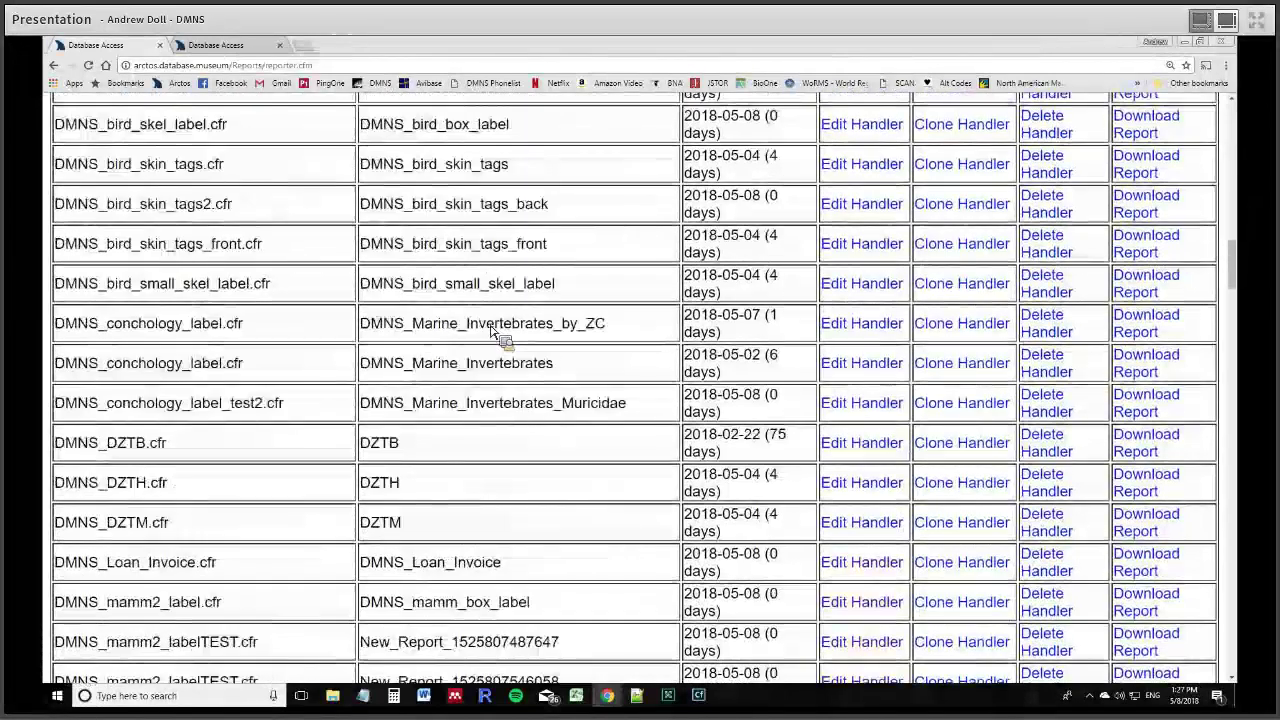
scroll(470, 334, "down", 3)
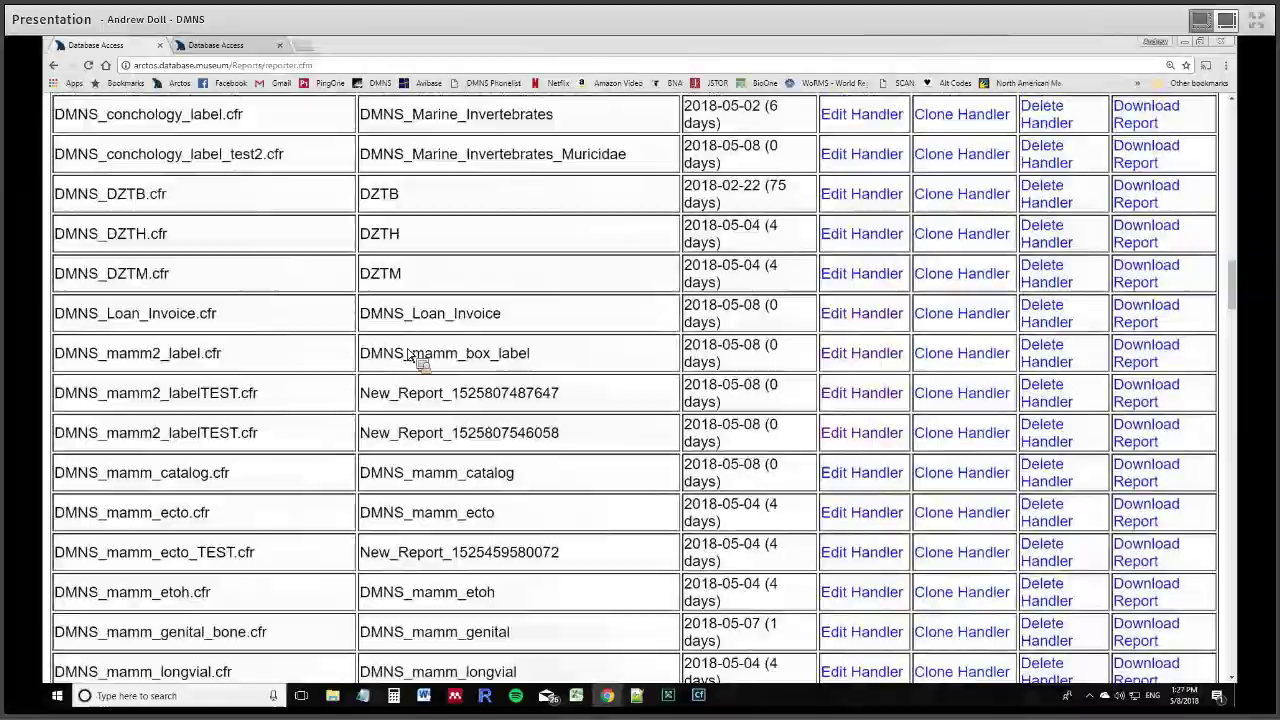
left_click(884, 402)
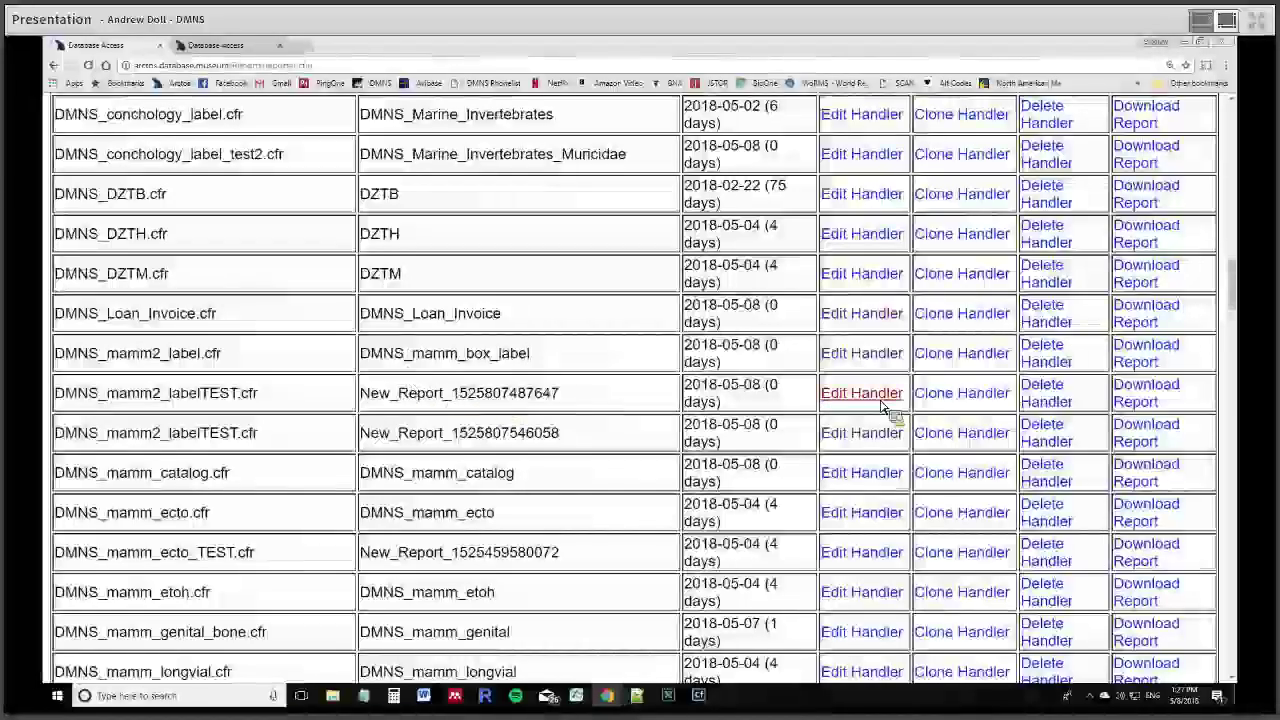
left_click_drag(362, 398, 556, 405)
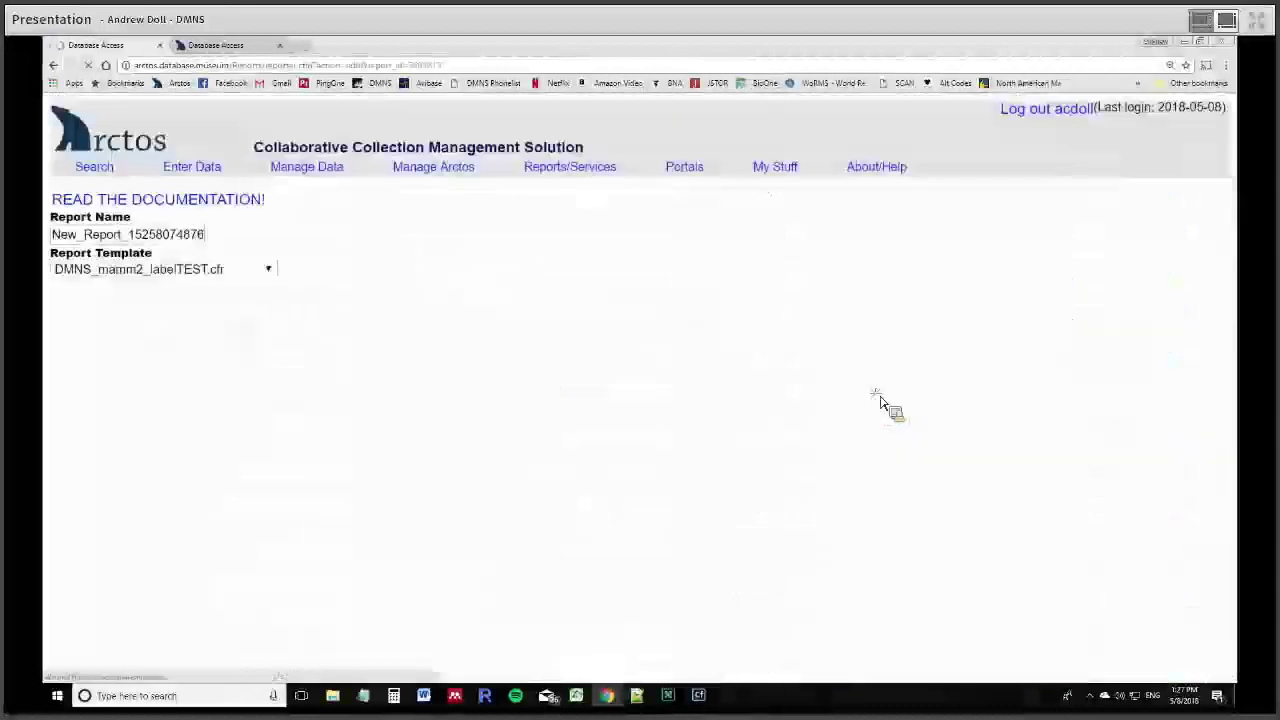
double_click(190, 240)
type("Mammal Test")
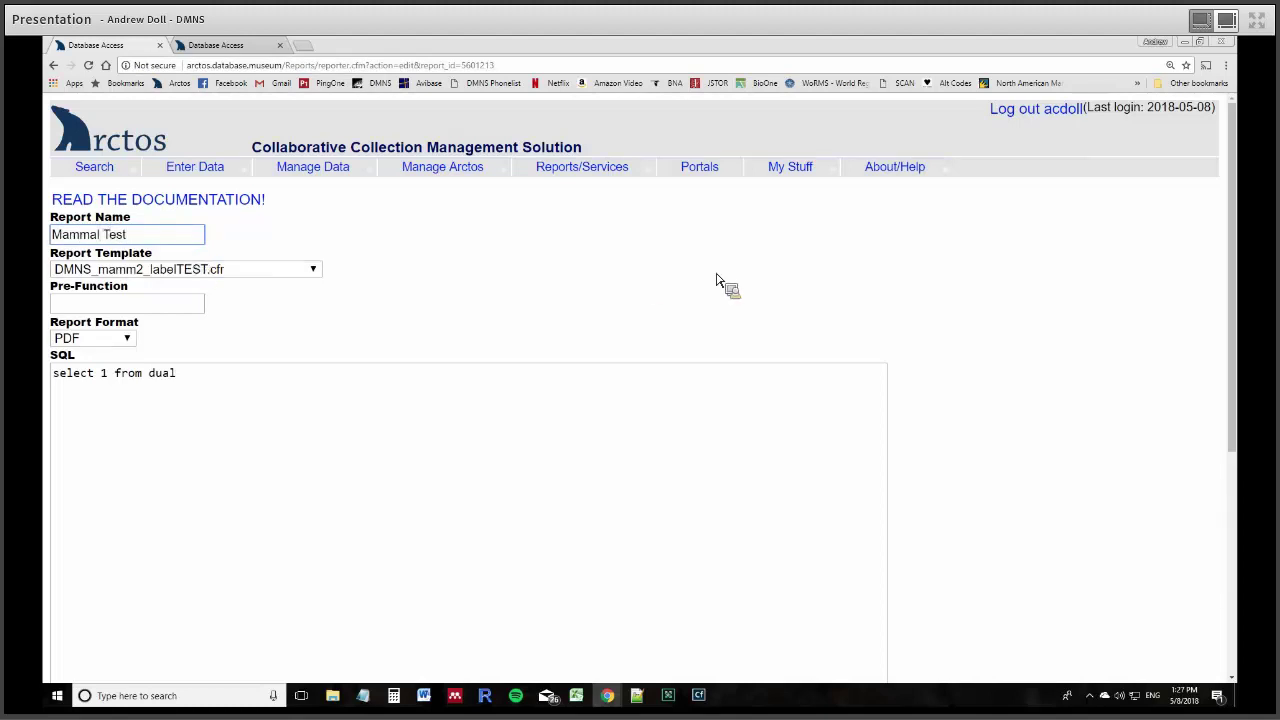
left_click_drag(652, 291, 55, 67)
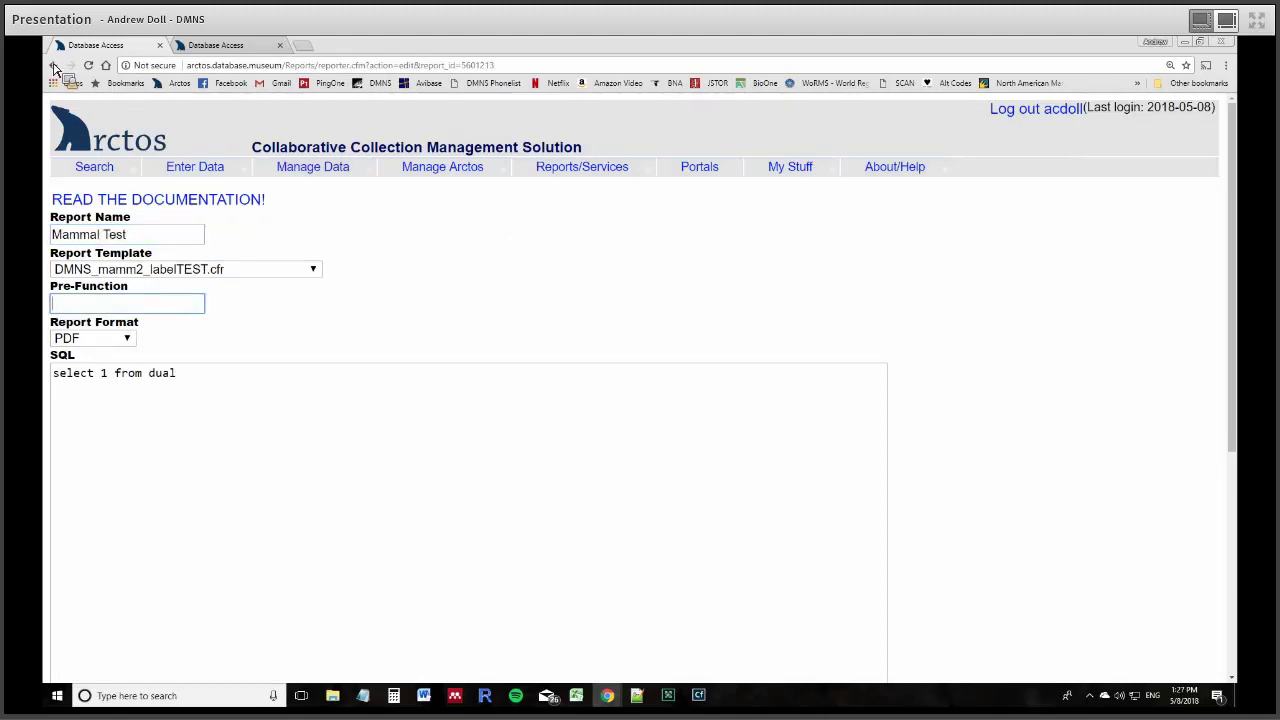
left_click(55, 66)
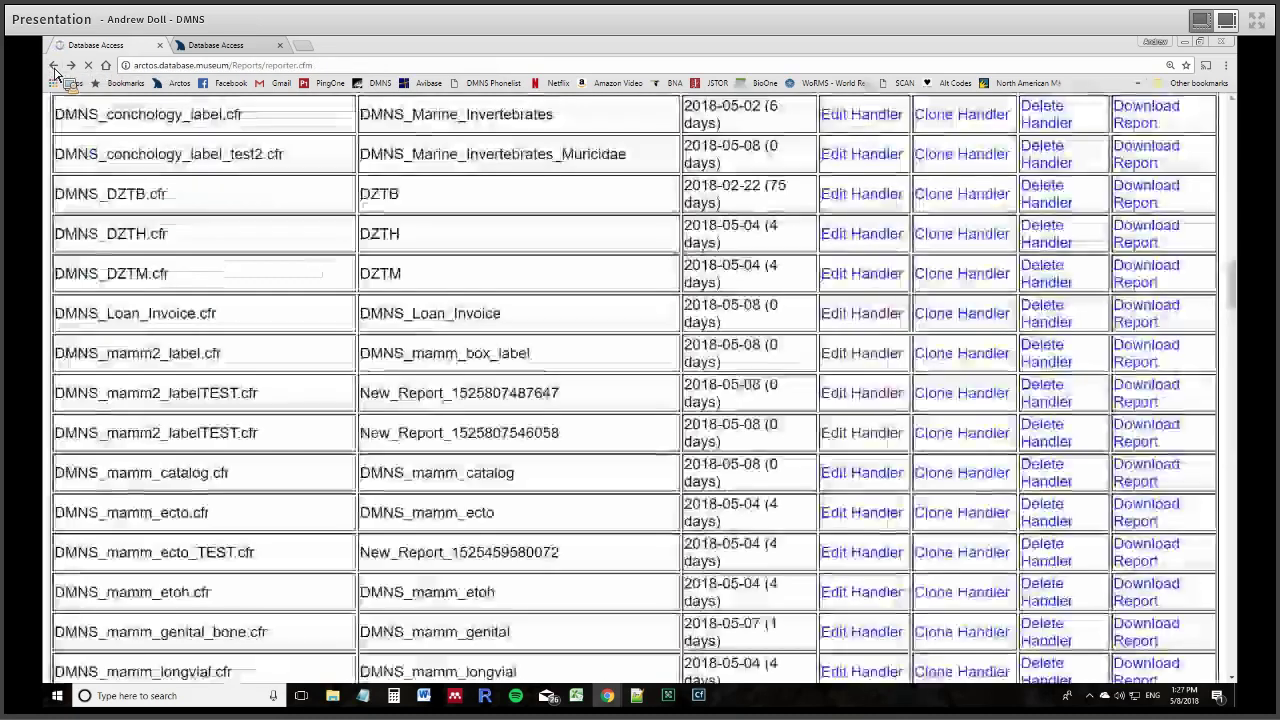
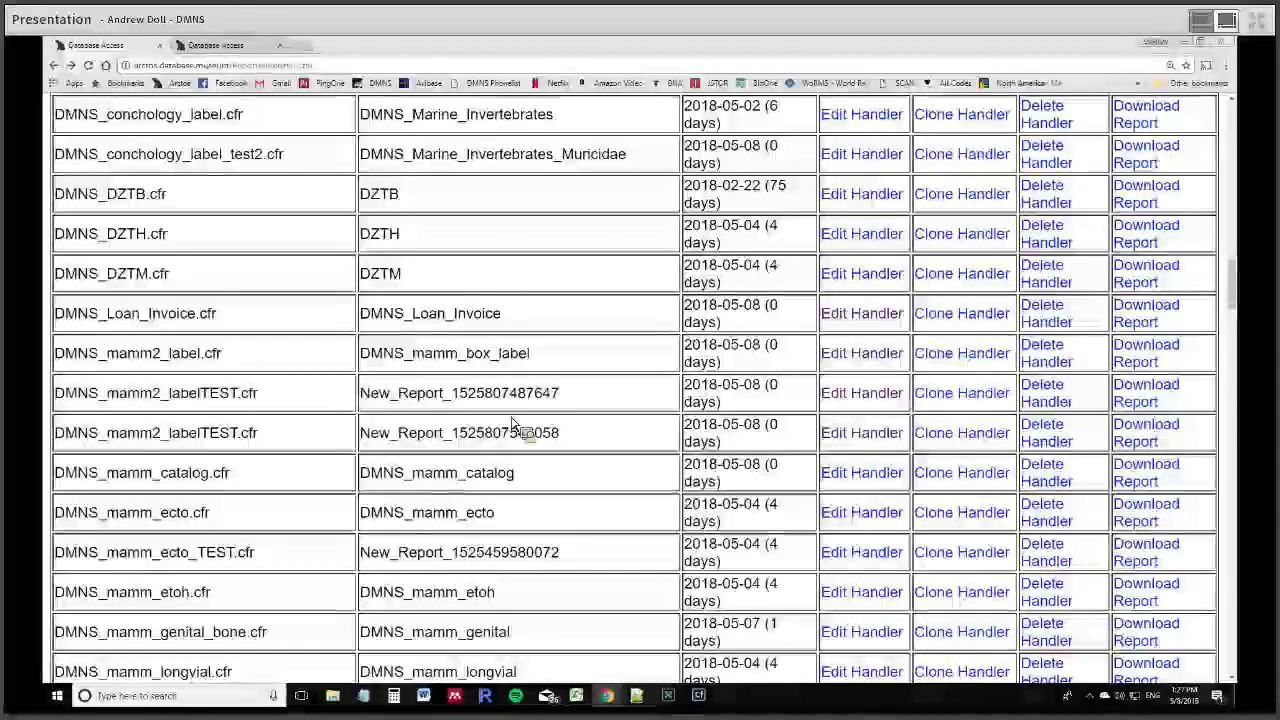
- Open the first DMNS_mamm2_labelTEST.cfr handler for editing and set its report name to Mammal Test
left_click(866, 396)
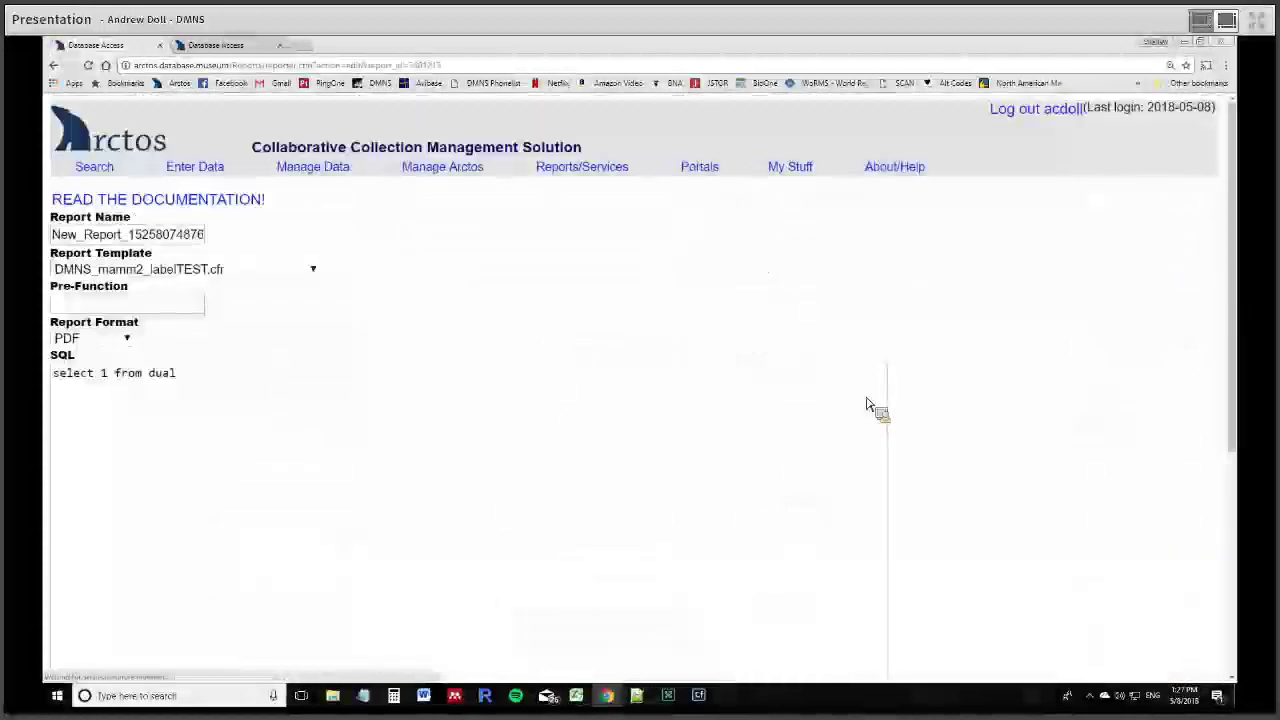
double_click(190, 238)
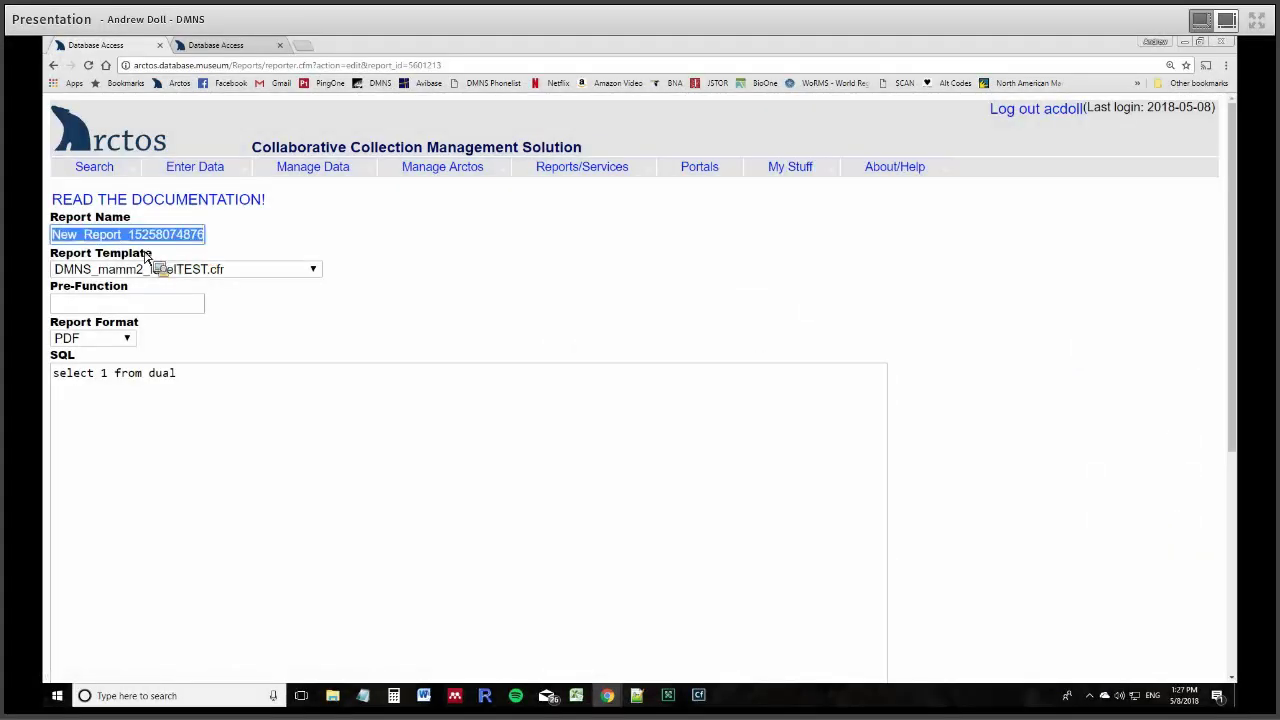
type("Mammal Test")
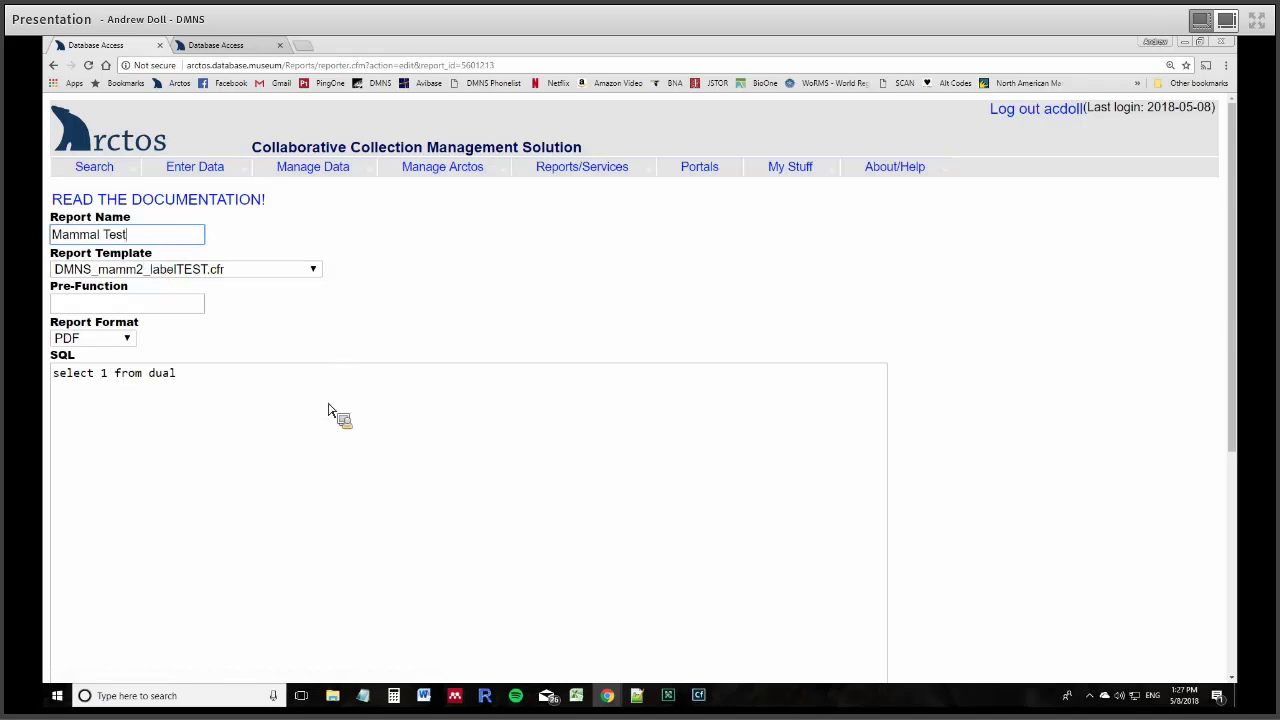
- Replace the handler's default SQL with the clipboard contents, try to save it, and go back to the handler form
left_click(330, 412)
key("ctrl+a")
key("ctrl+v")
left_click(118, 594)
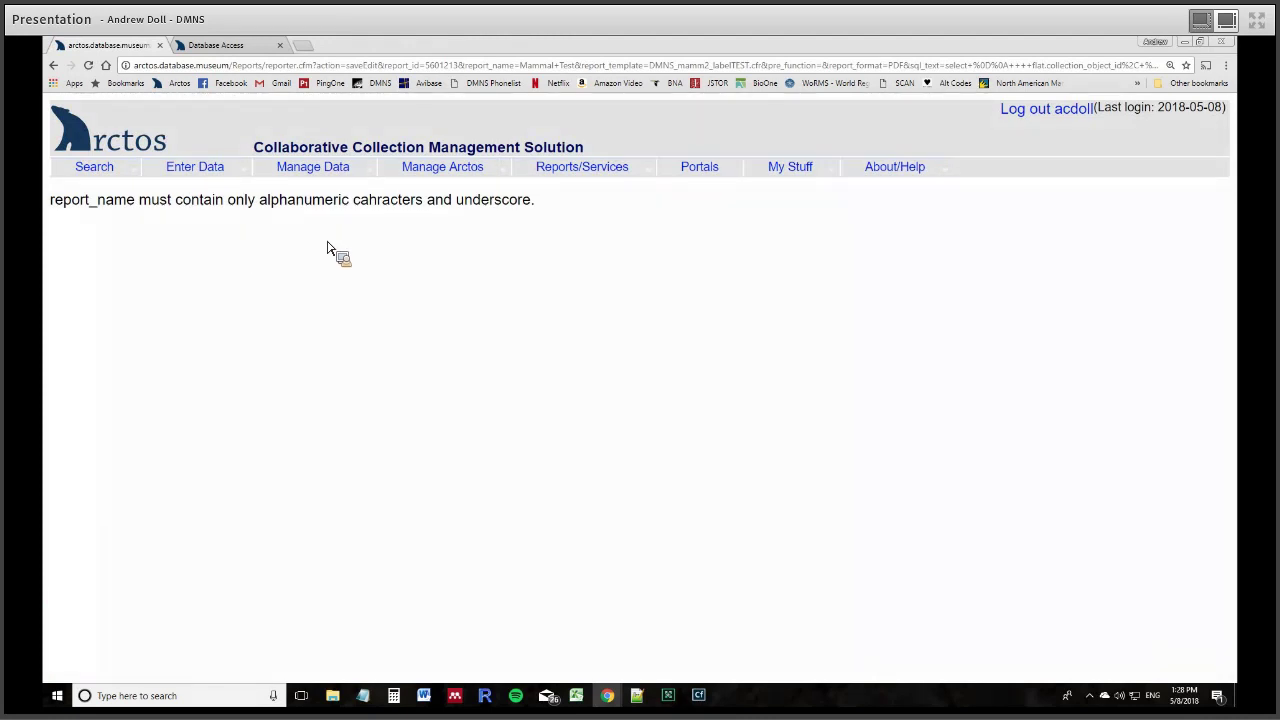
left_click(55, 66)
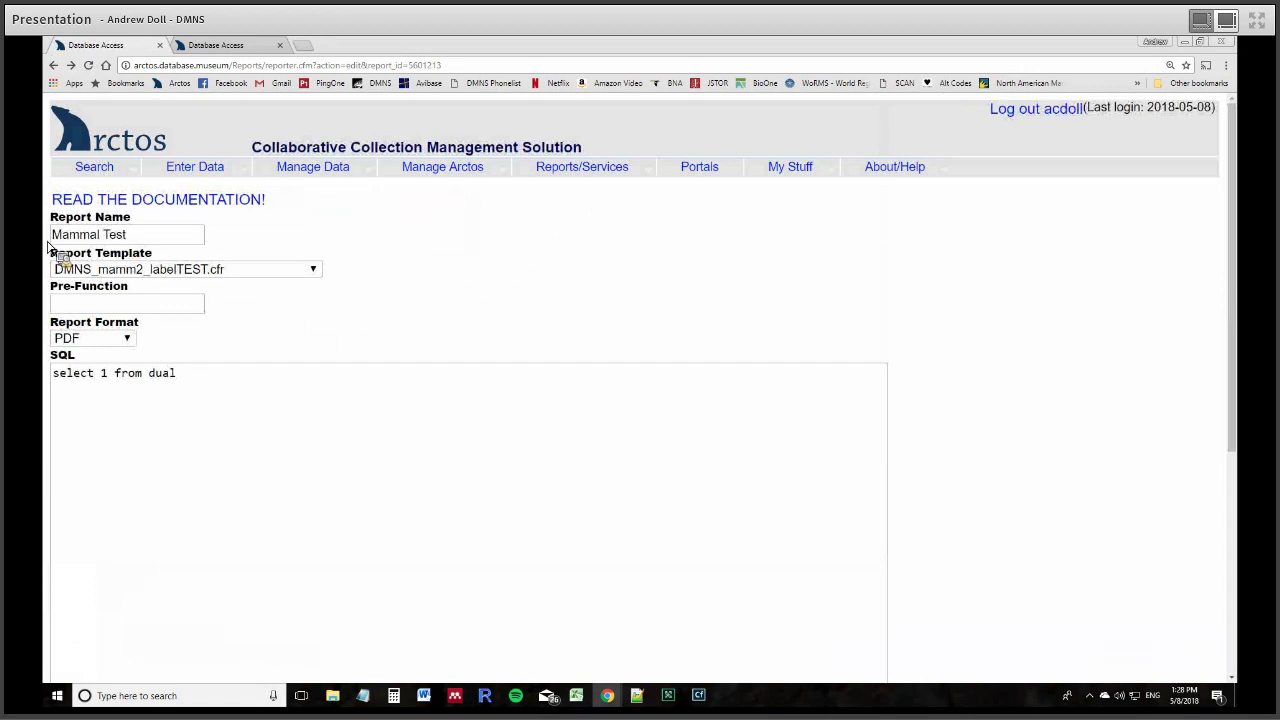
- Correct the report name to Mammal_Test, replace the default SQL with the full query copied from the other handler, and save the handler
key("BackSpace")
type("_")
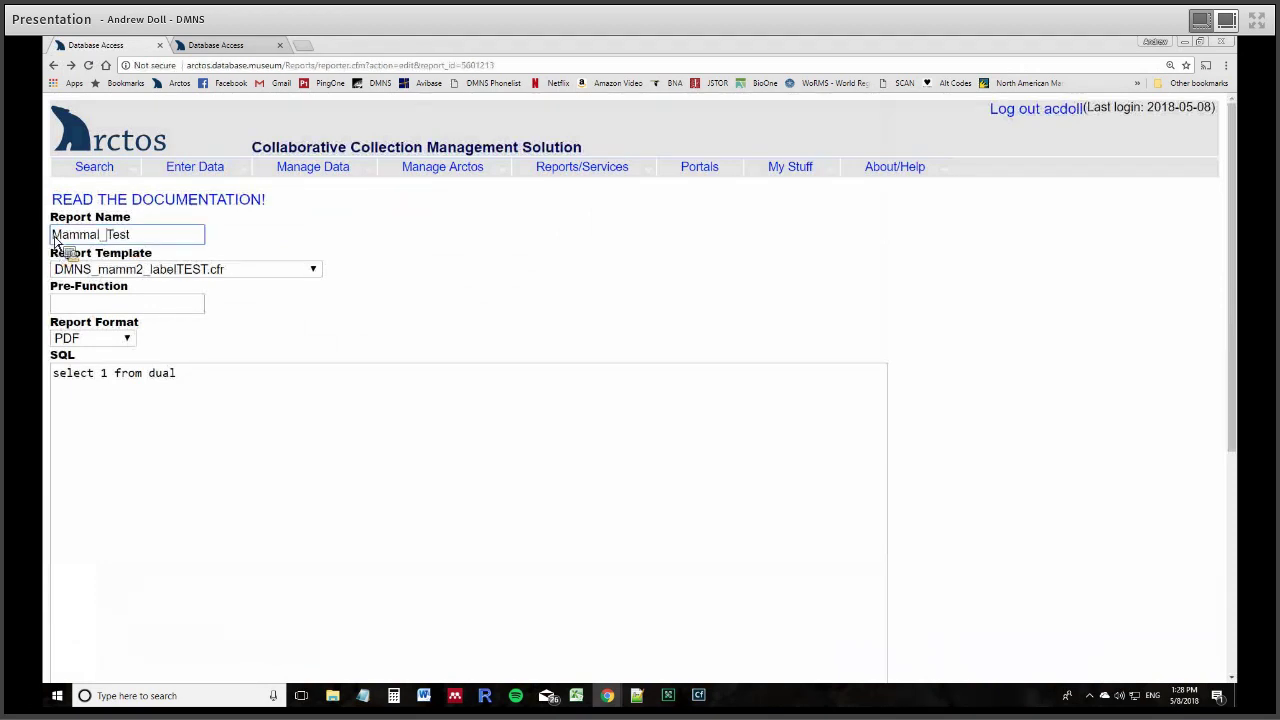
left_click(314, 405)
triple_click(51, 391)
left_click(174, 428)
triple_click(48, 391)
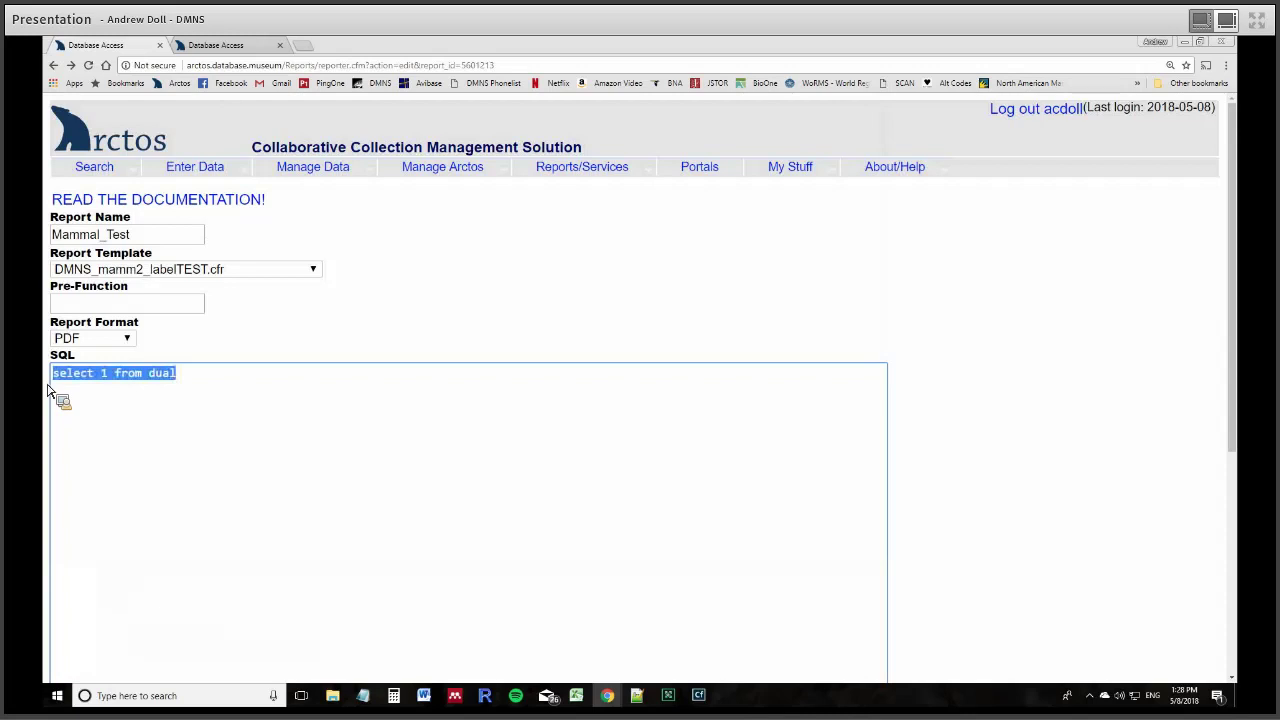
left_click(252, 45)
left_click_drag(300, 634, 100, 90)
left_click_drag(240, 47, 213, 405)
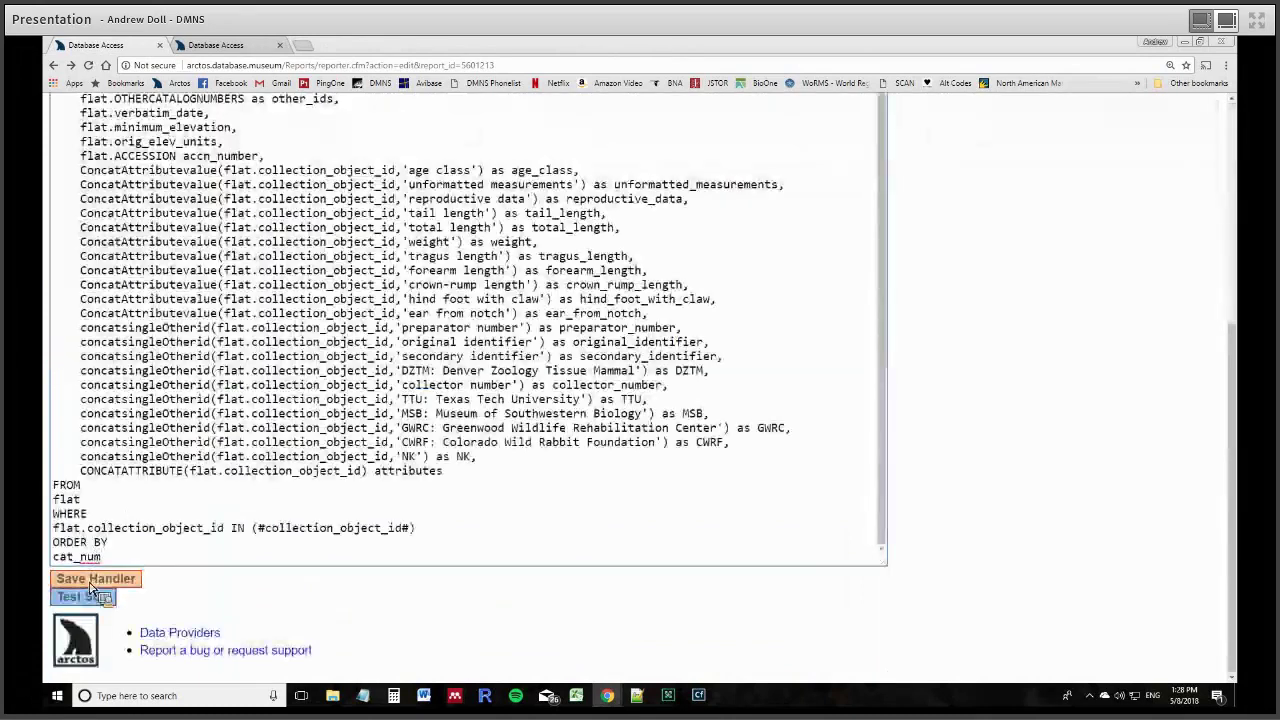
left_click(120, 578)
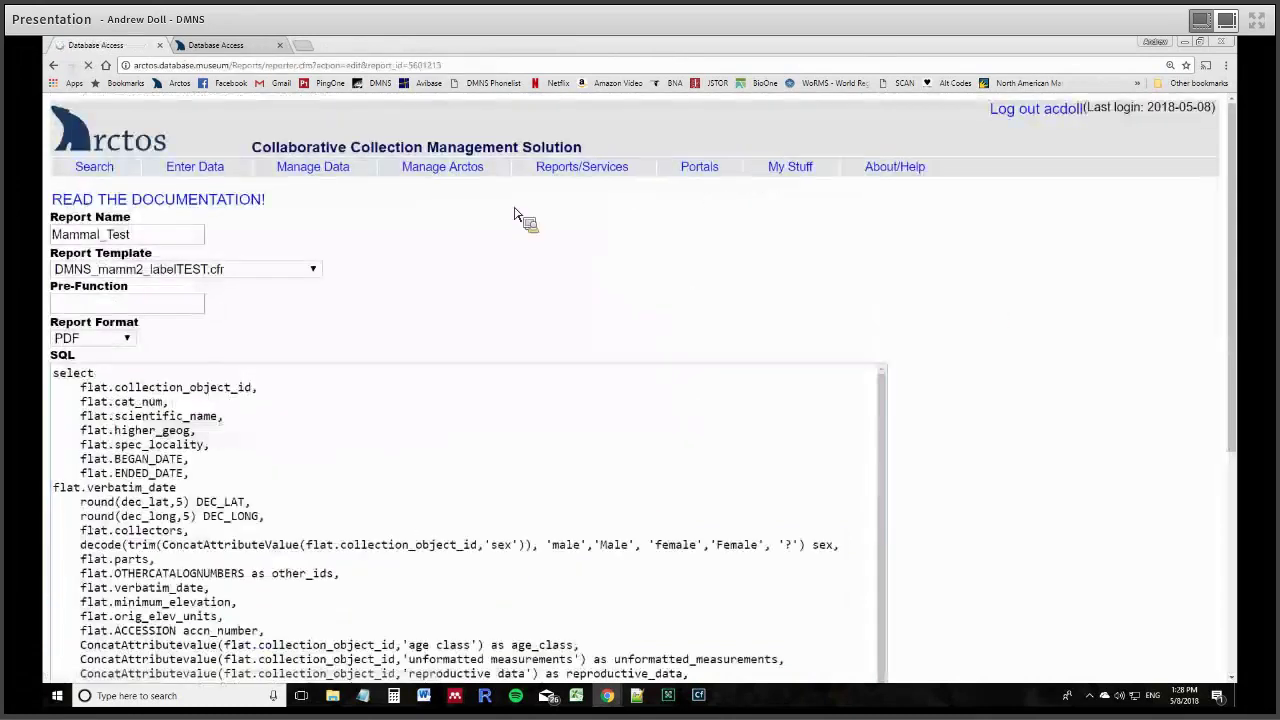
- Return to the report handler list and find the Mammal_Test entry for DMNS_mamm2_labelTEST.cfr
right_click(54, 65)
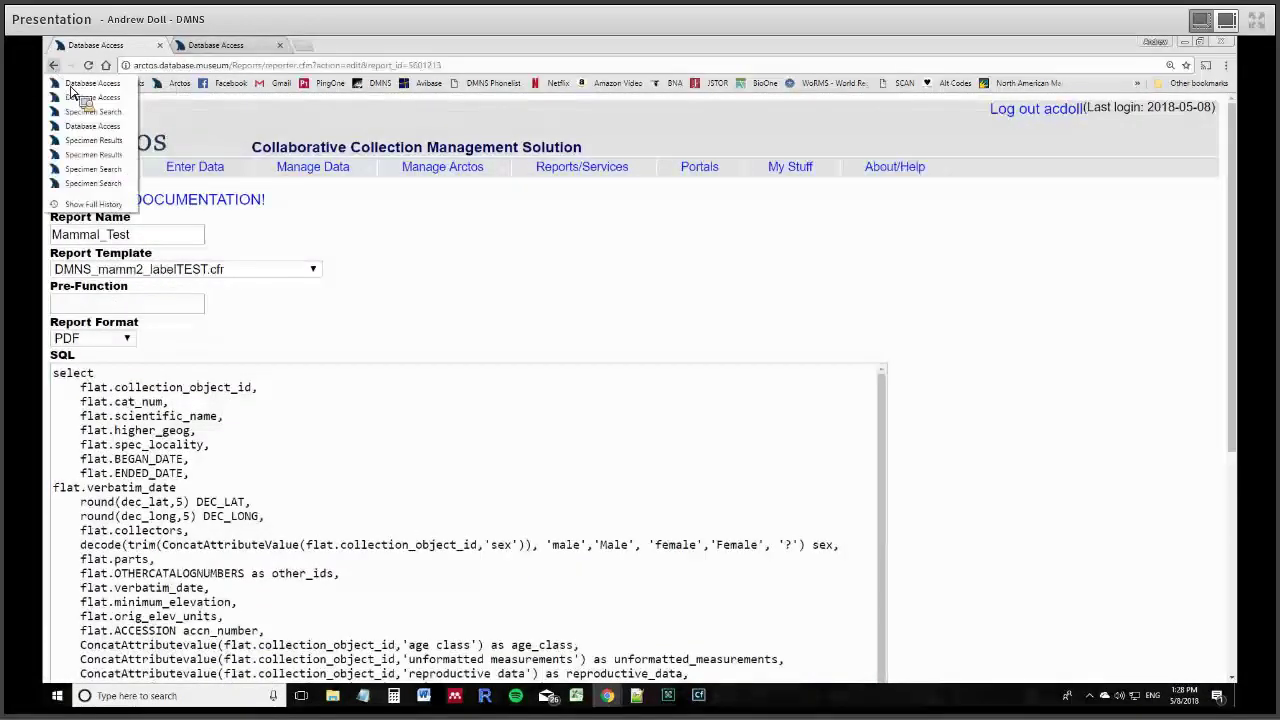
left_click(80, 97)
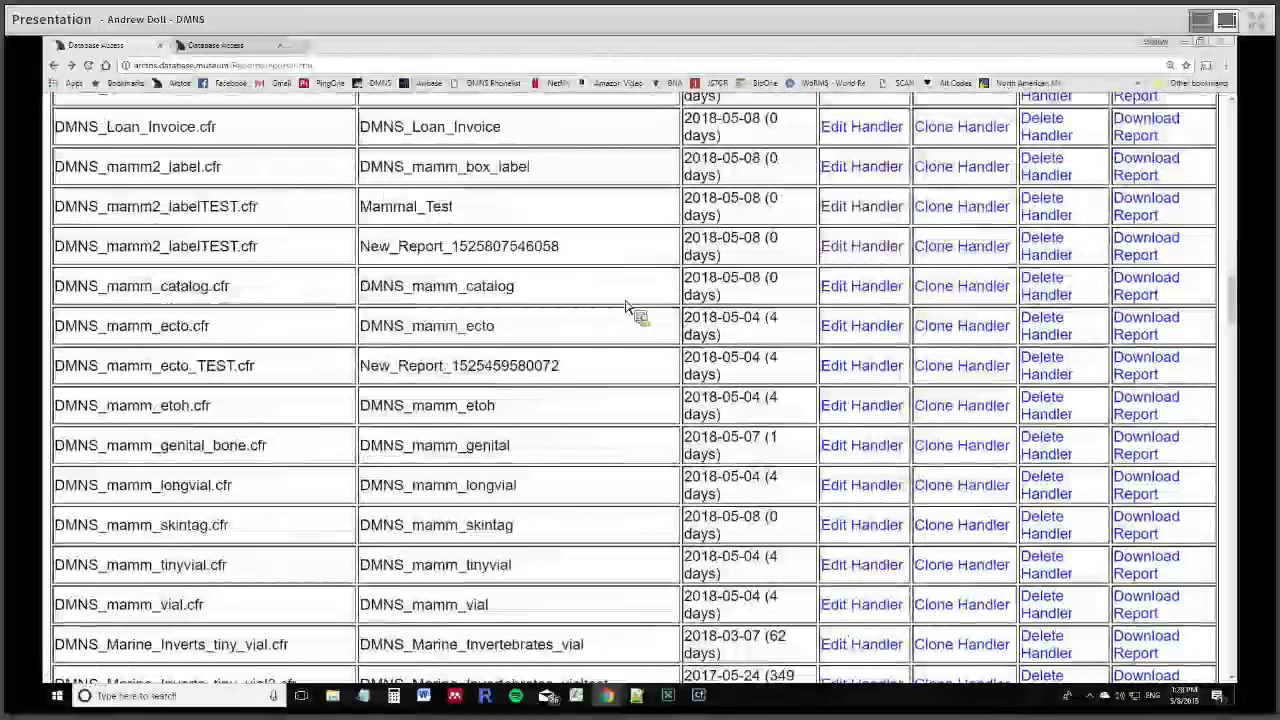
left_click_drag(372, 207, 467, 214)
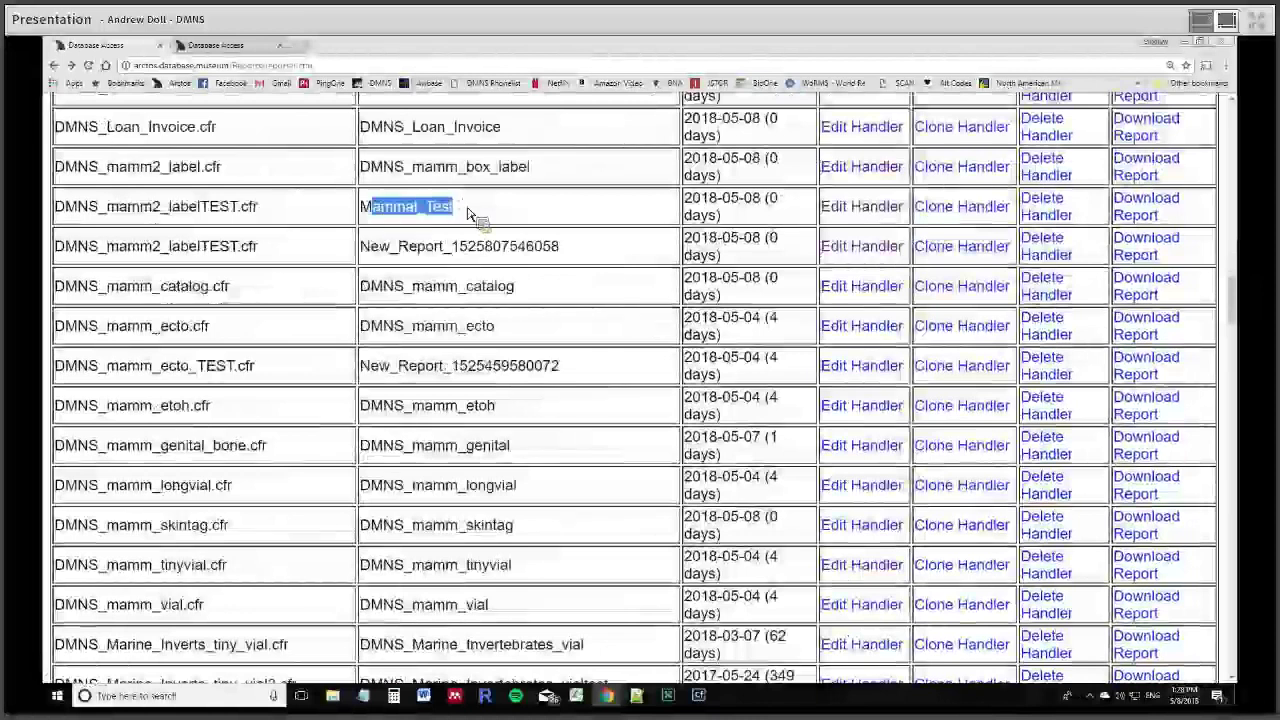
left_click(586, 220)
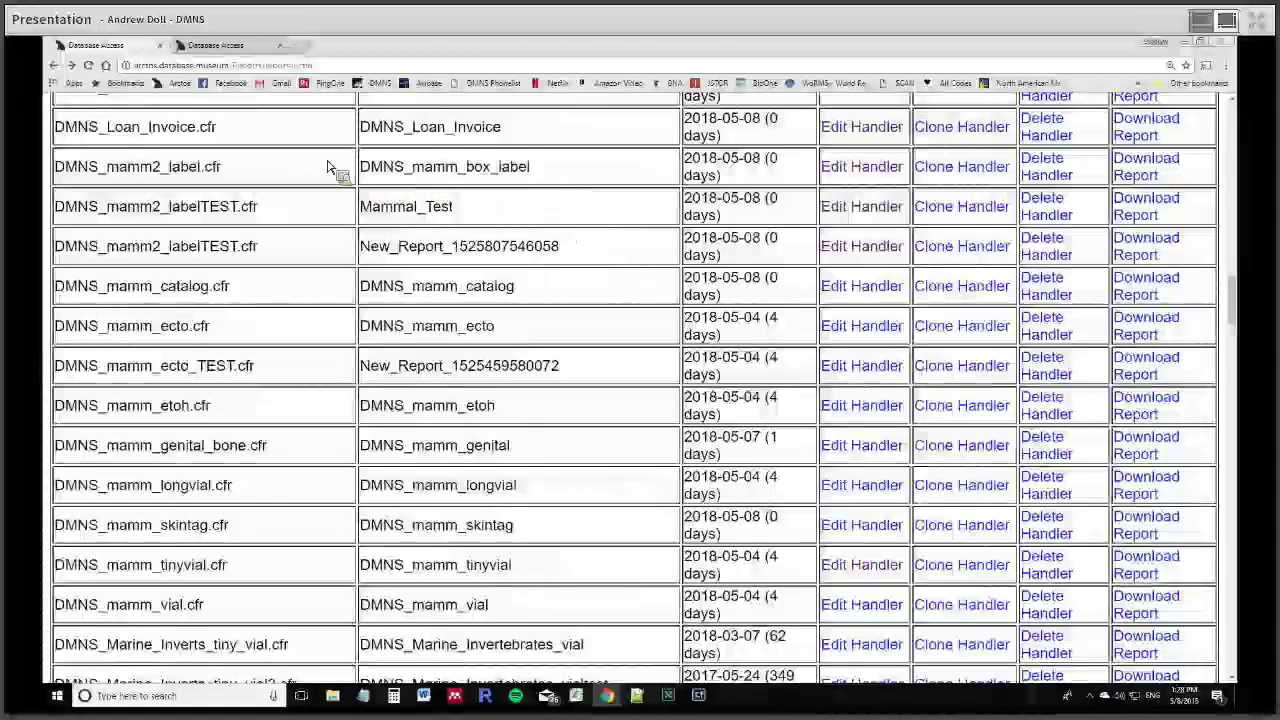
left_click_drag(214, 60, 334, 48)
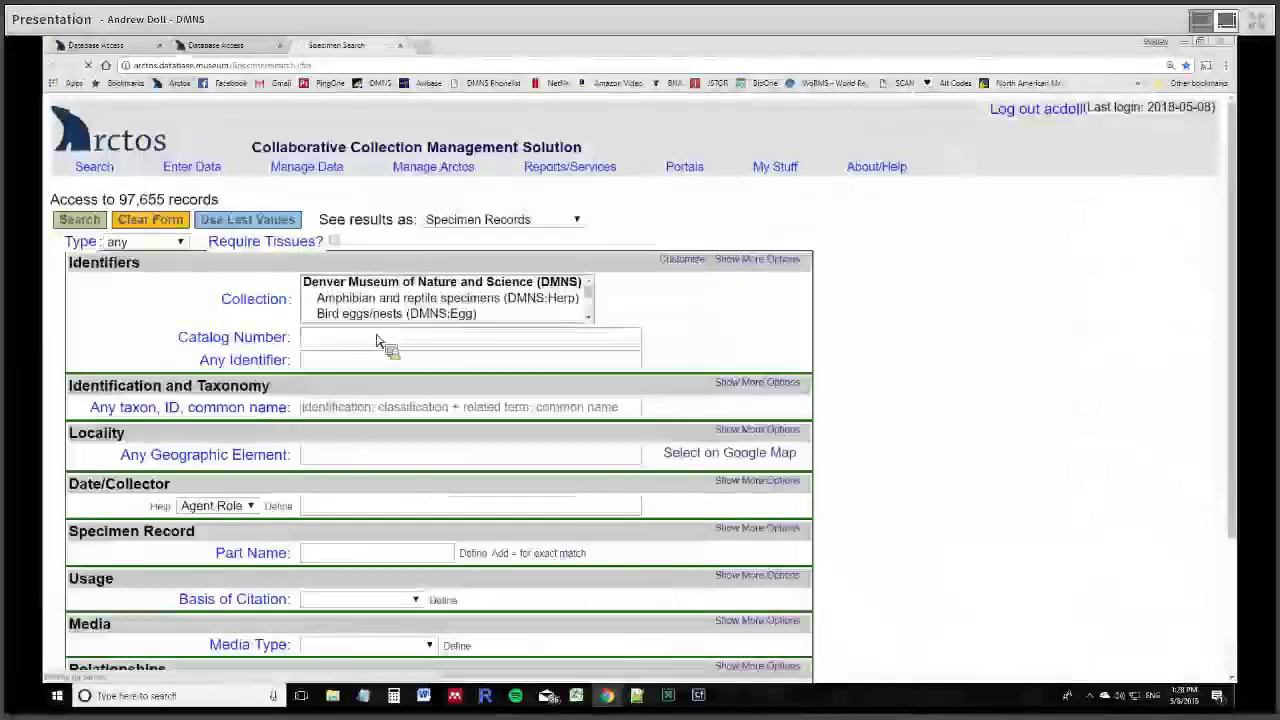
left_click(376, 314)
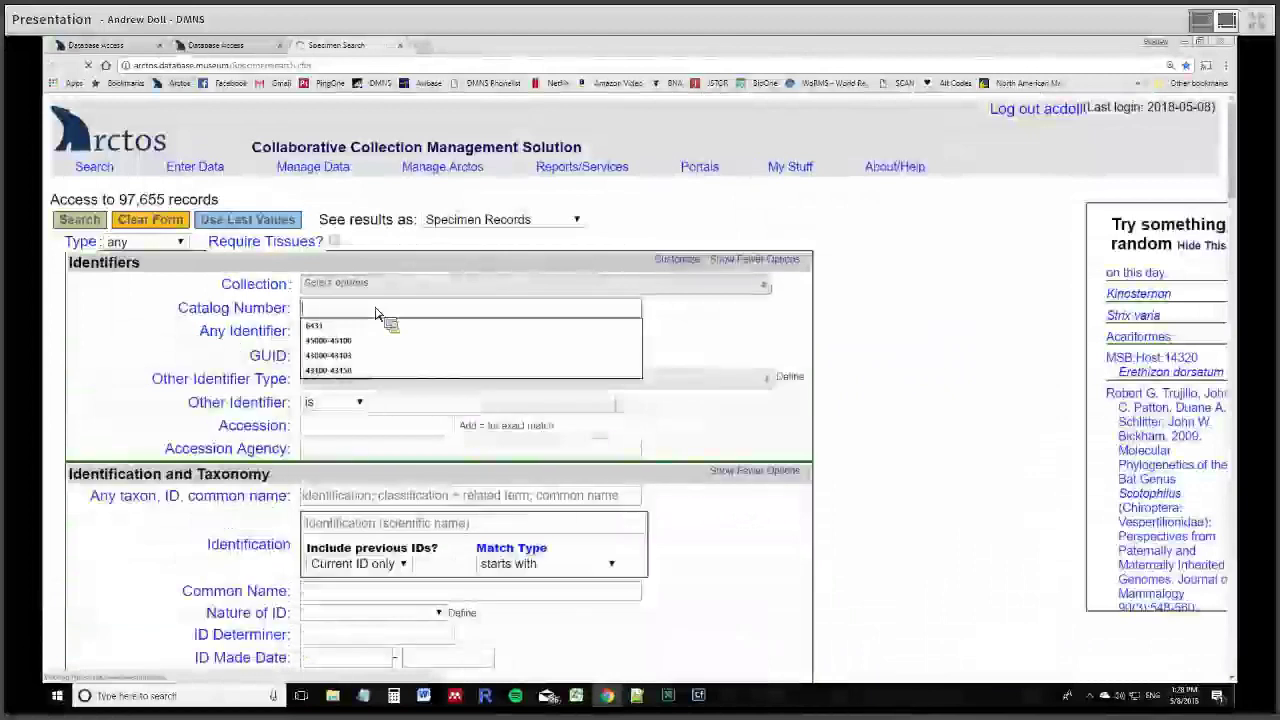
type("430")
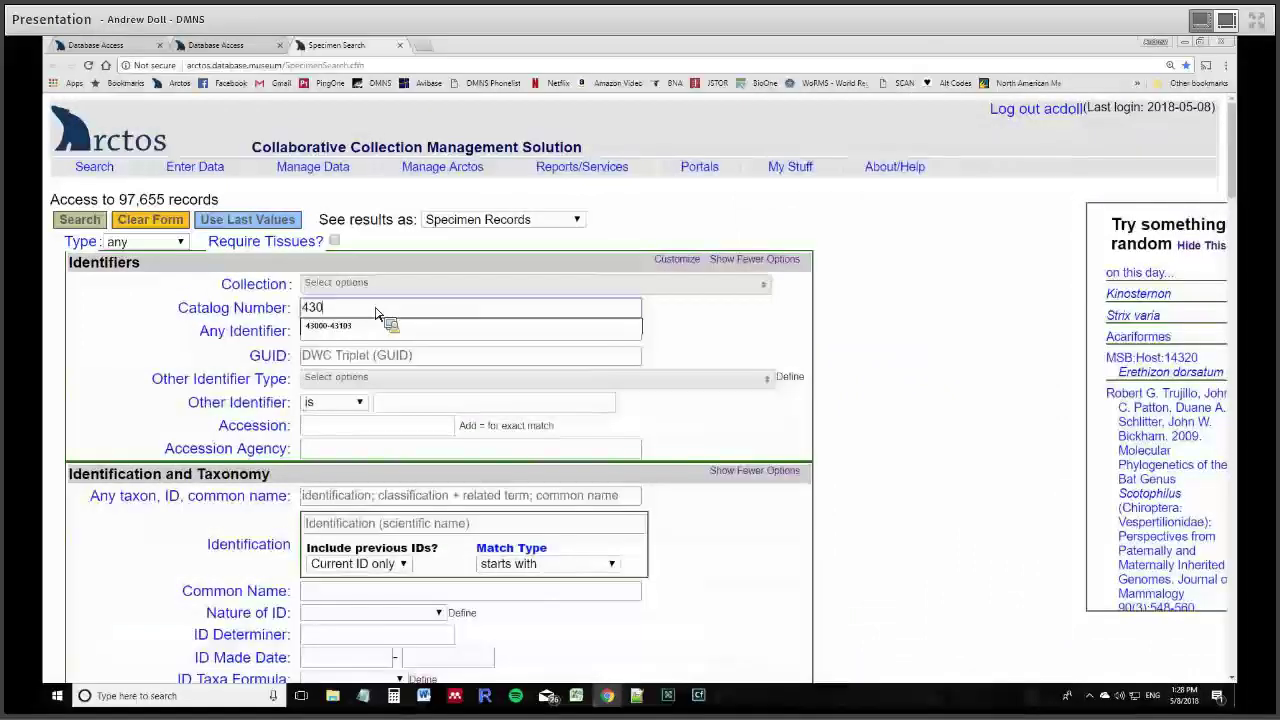
type("5")
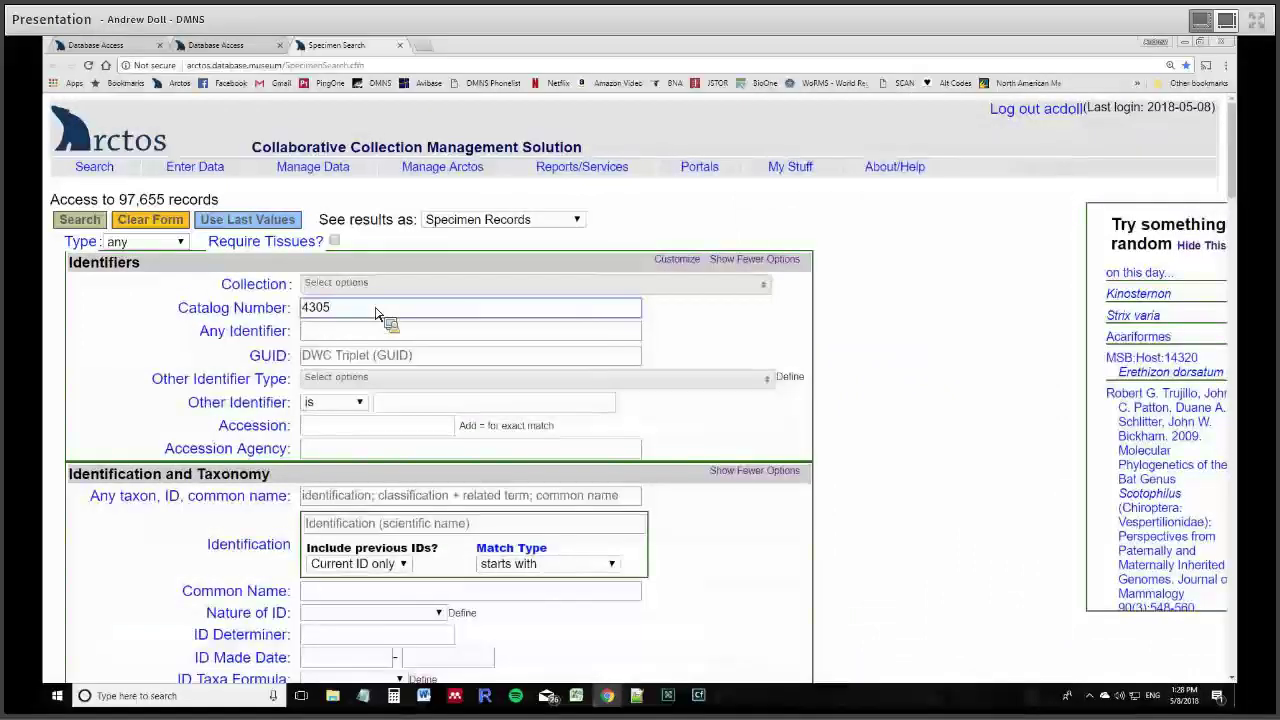
key("BackSpace")
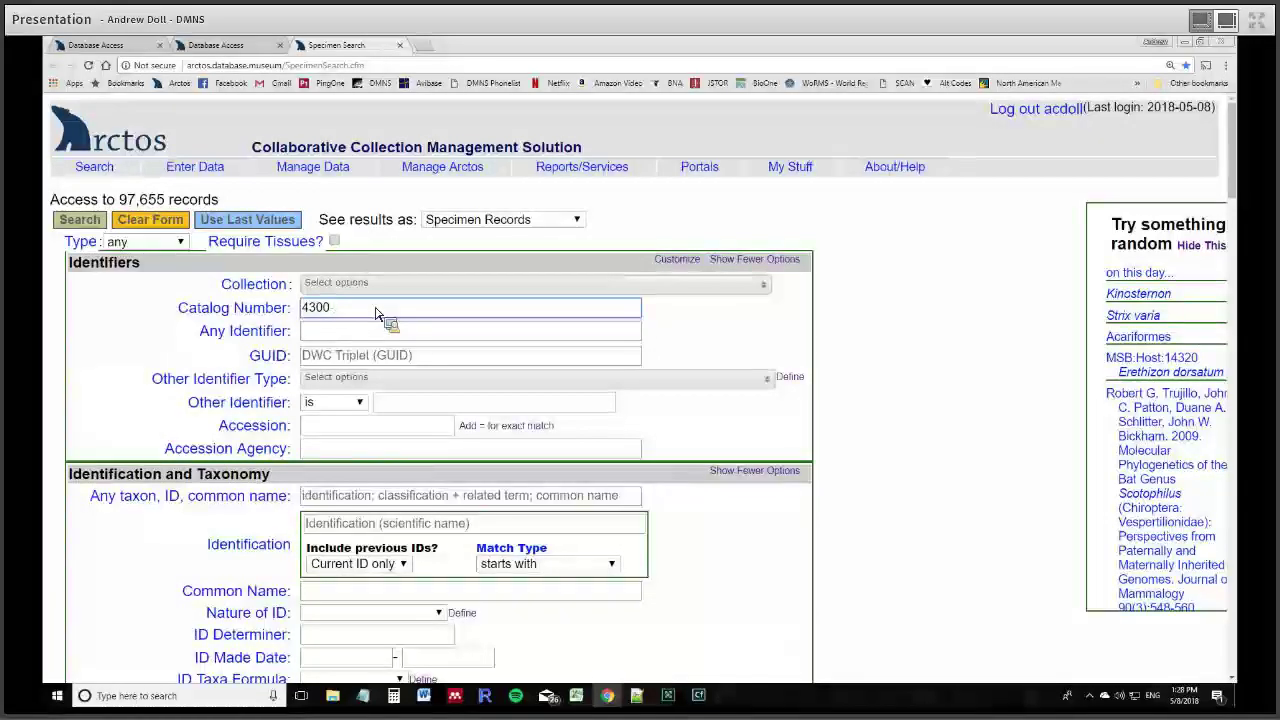
type("0-4")
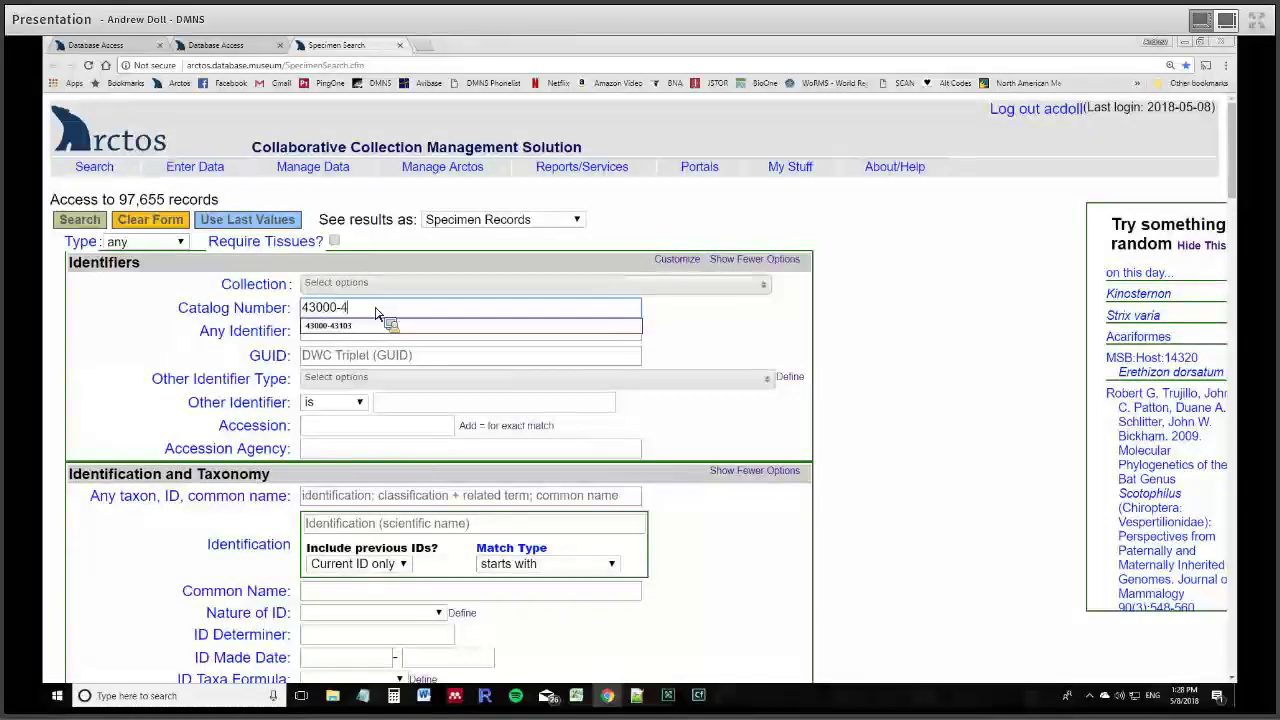
type("305")
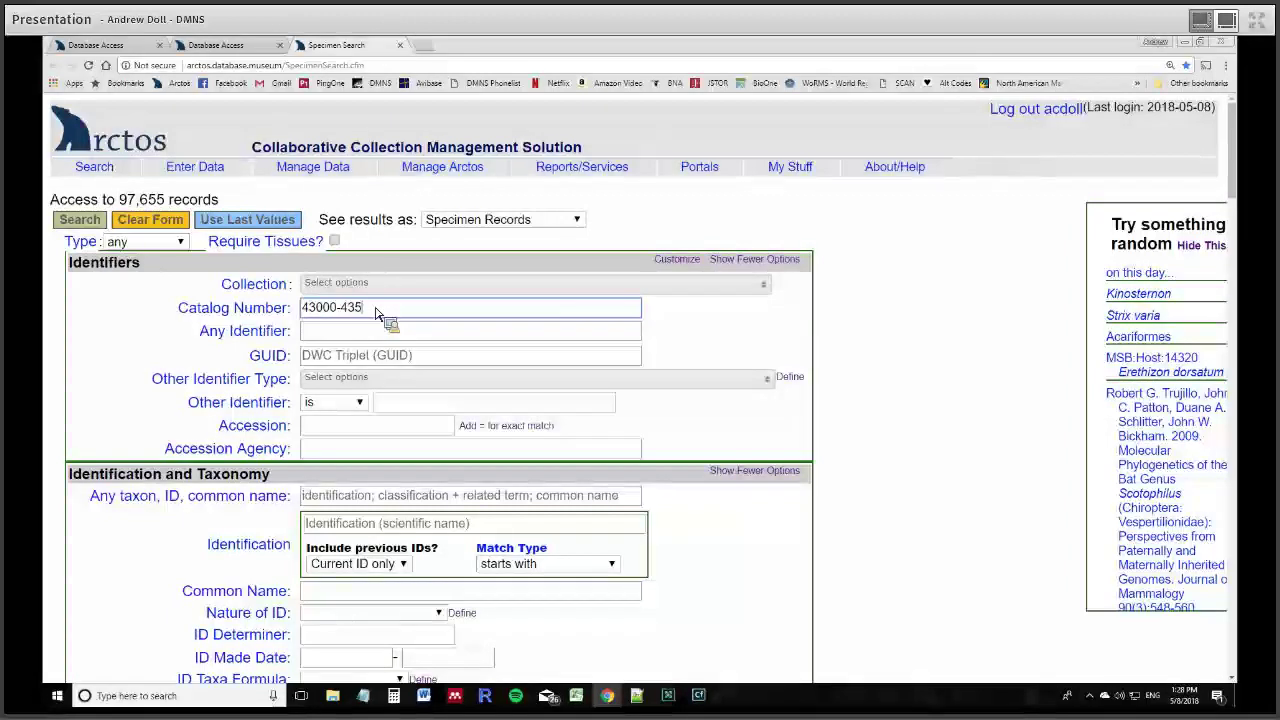
key("BackSpace")
type("050")
key("Return")
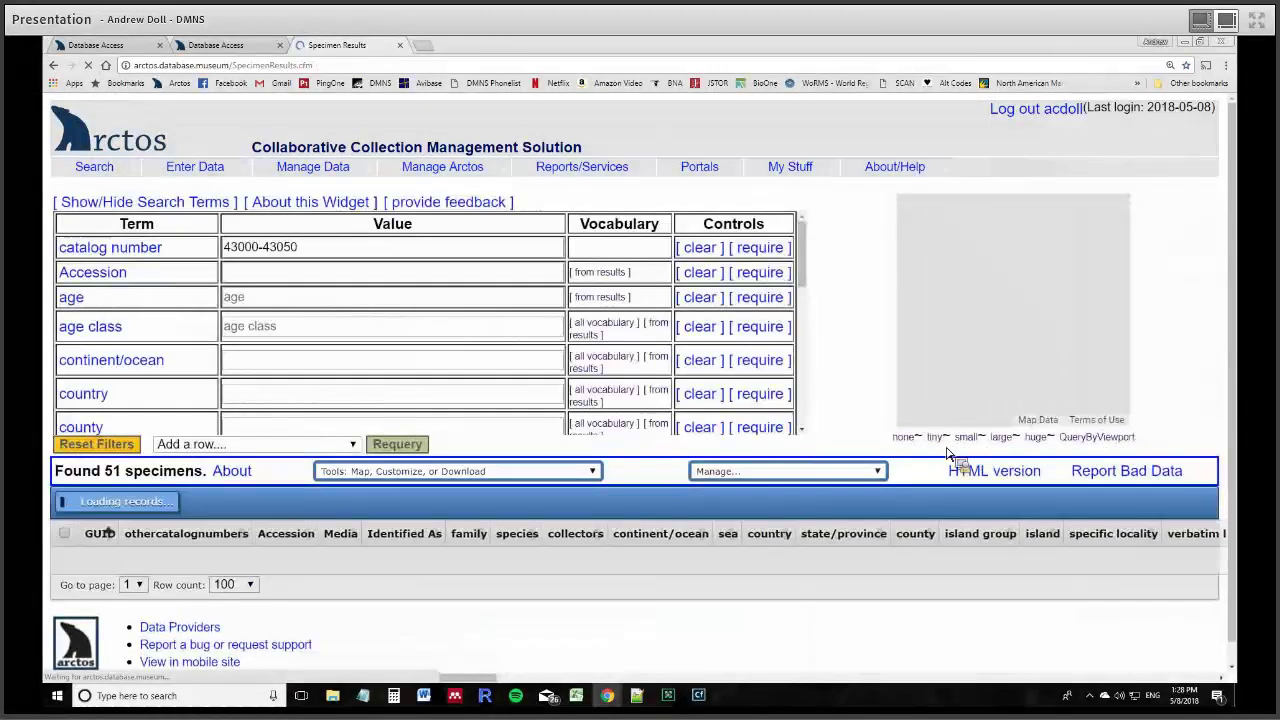
- Download the citation bulkloader CSV for the specimens in the search results
left_click(879, 472)
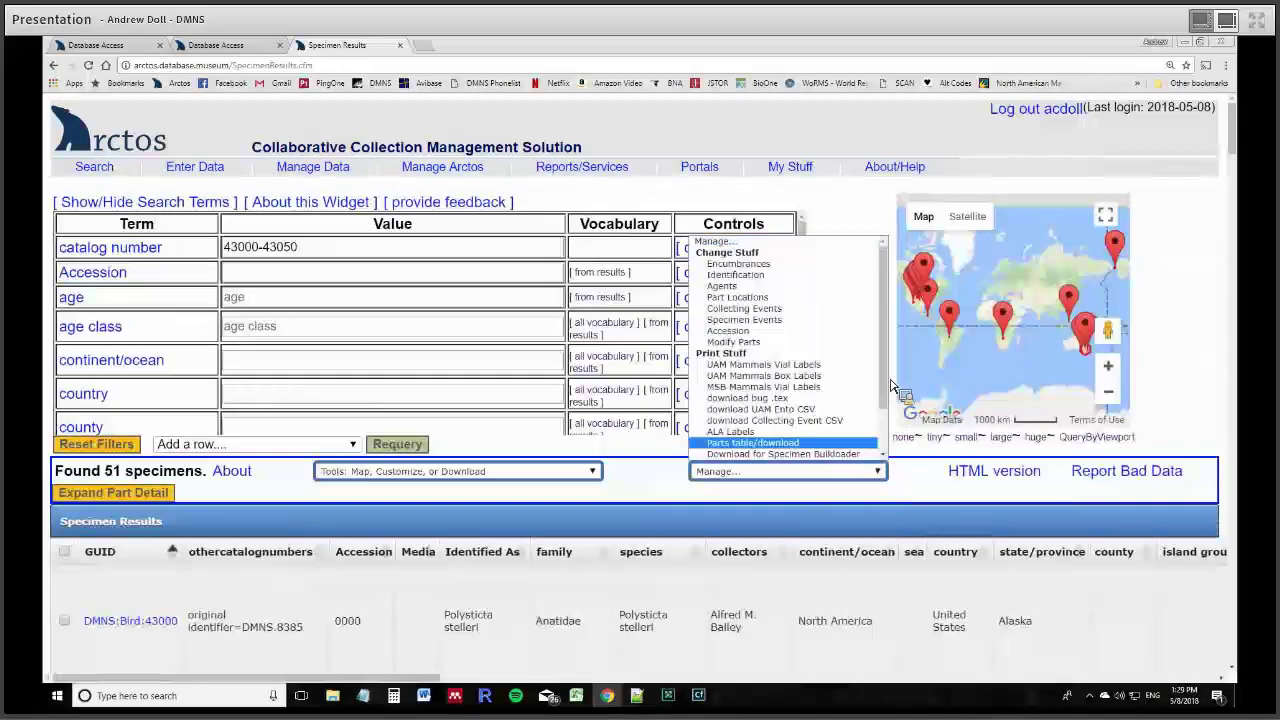
scroll(872, 428, "down", 2)
left_click(870, 412)
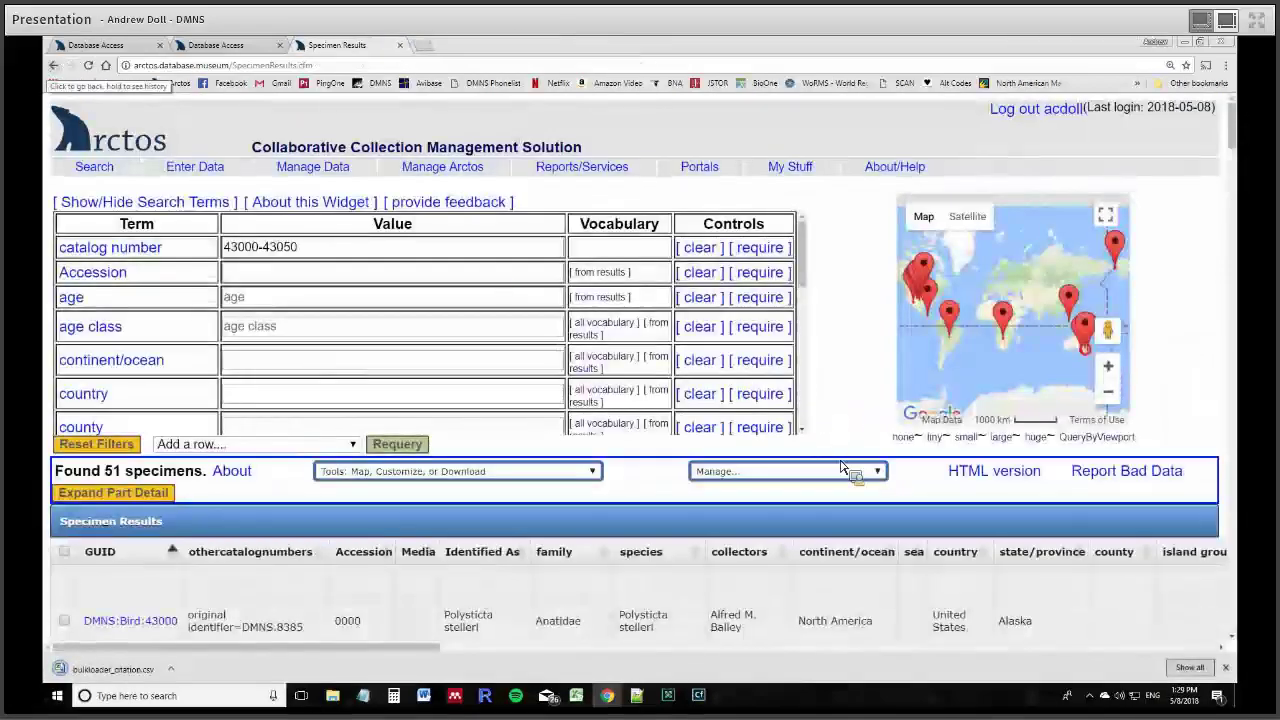
left_click(877, 471)
scroll(855, 440, "down", 2)
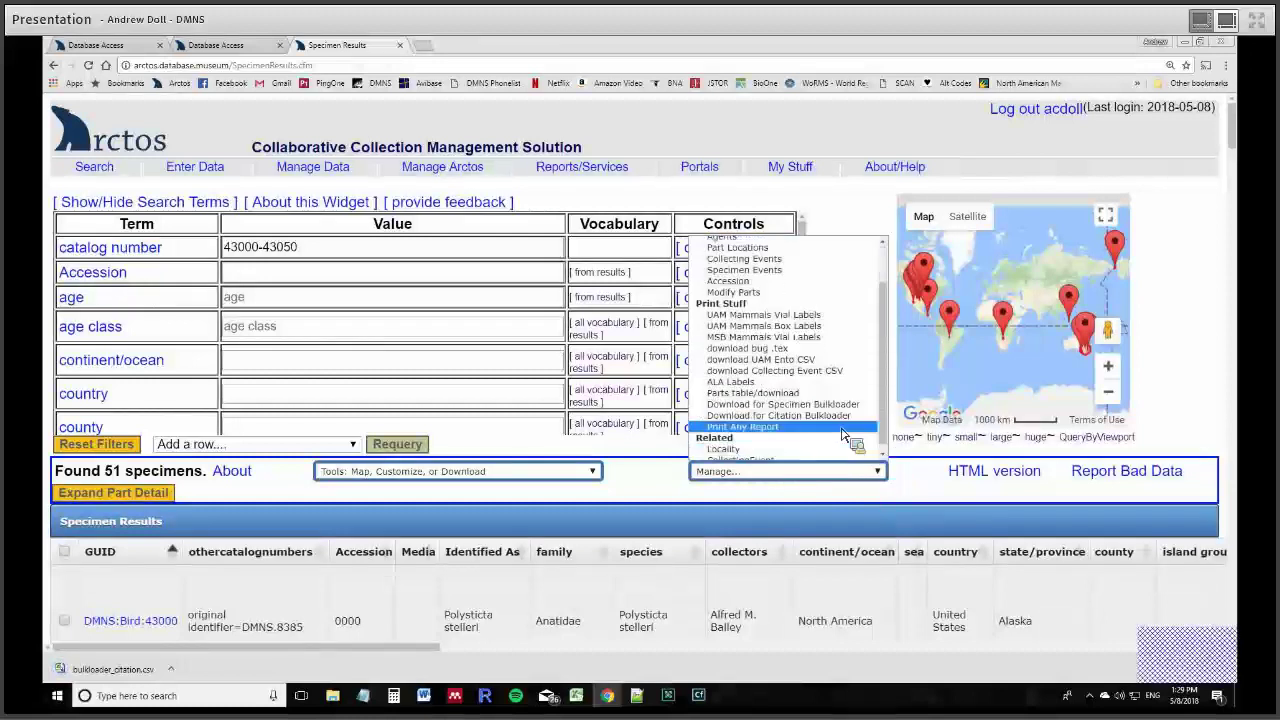
left_click(842, 430)
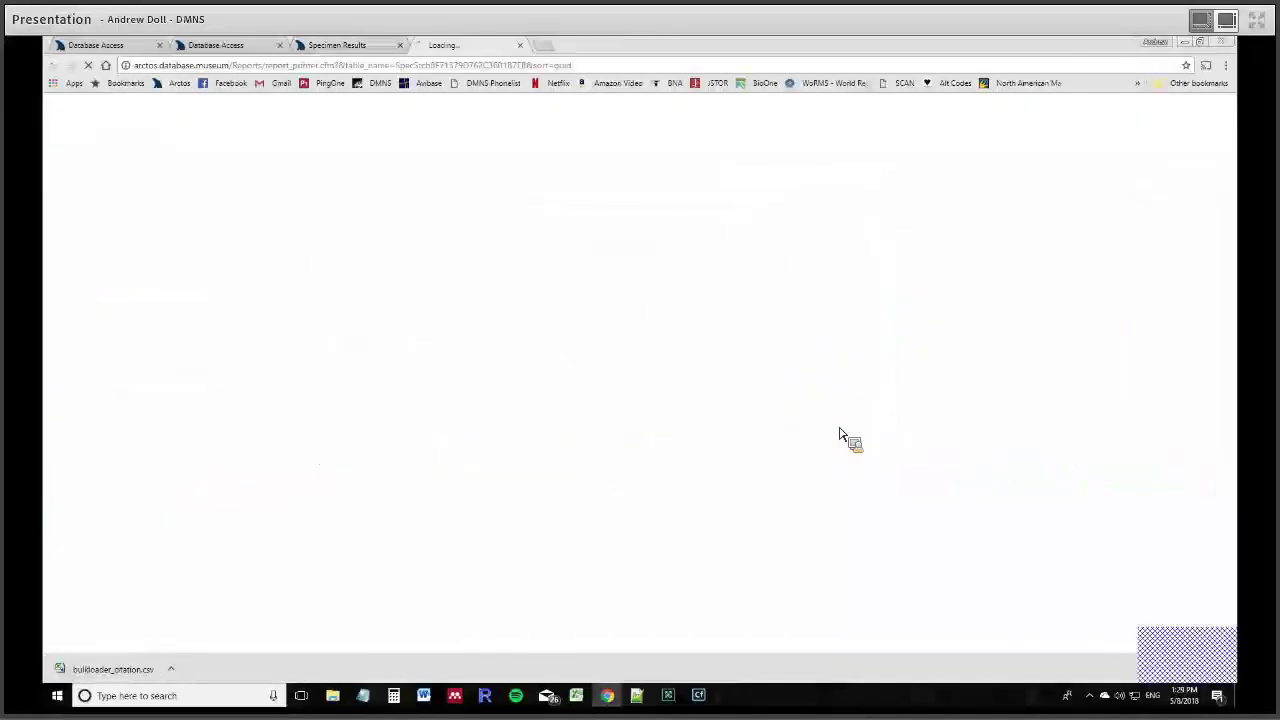
- Find Mammal_Test (DMNS_mamm2_labelTEST.cfr) among the available reports and try to print it for the found specimens
left_click(524, 240)
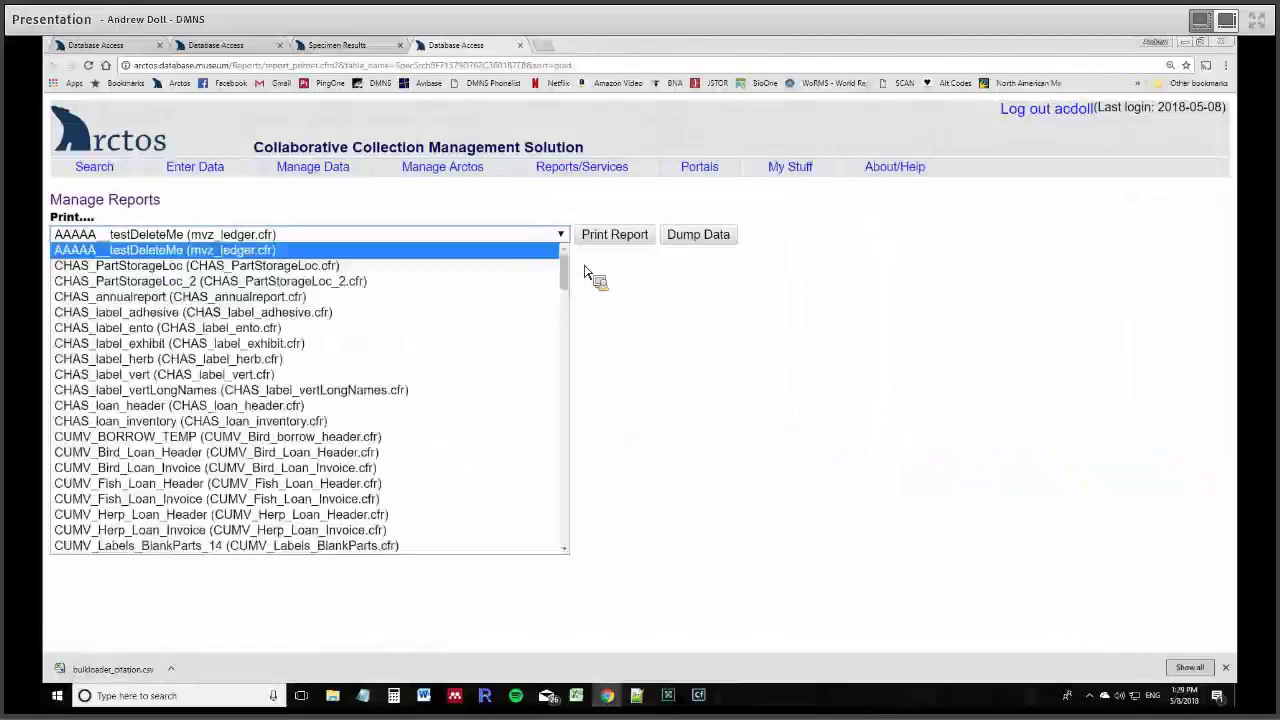
left_click_drag(564, 252, 578, 380)
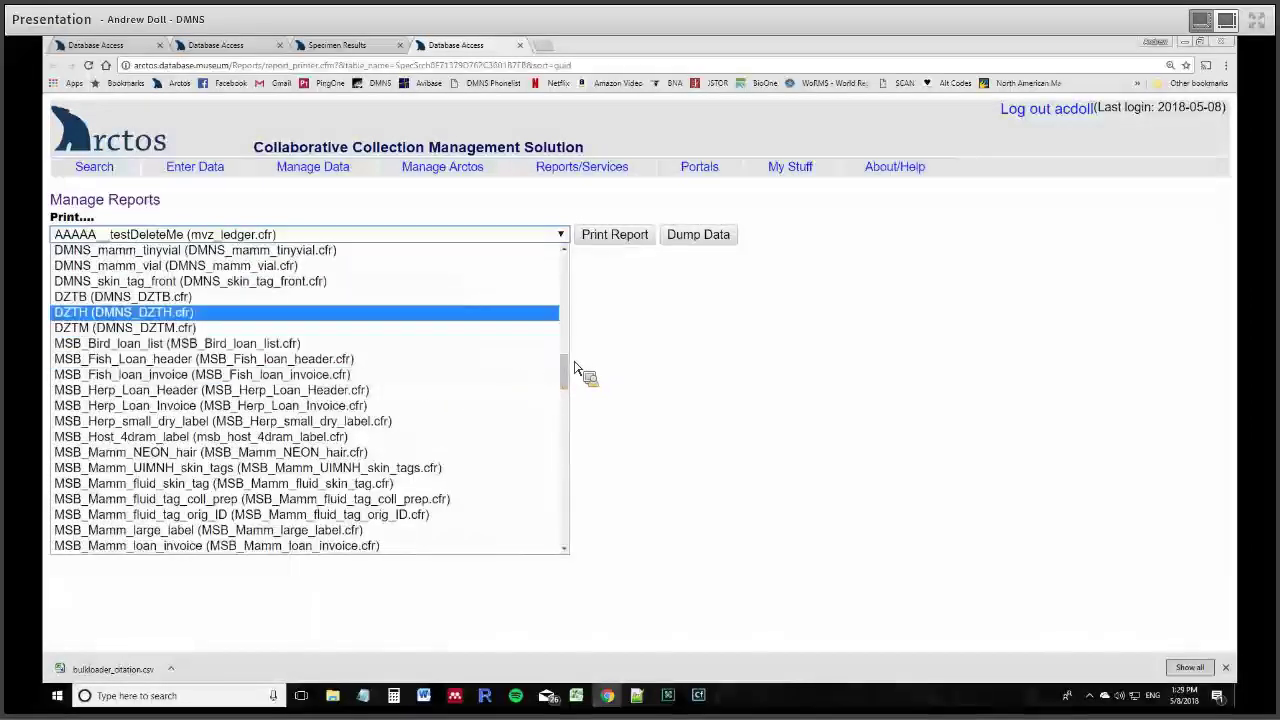
scroll(572, 352, "up", 5)
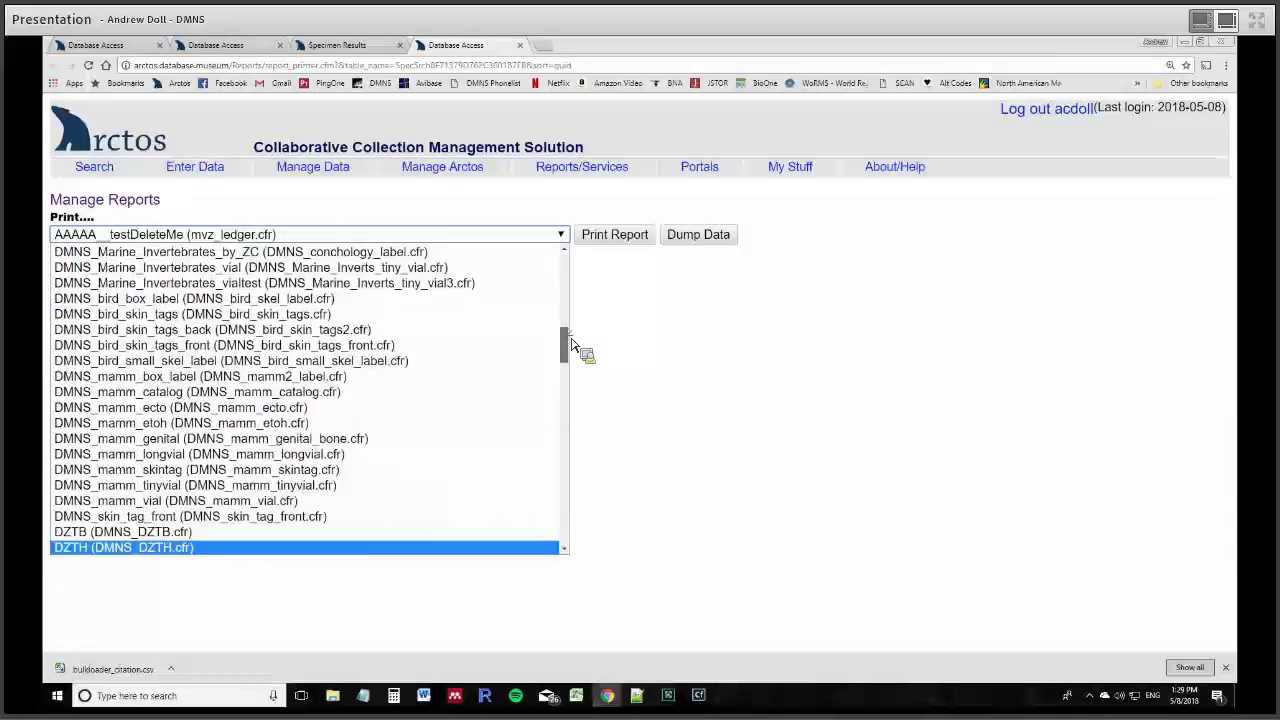
scroll(572, 347, "up", 3)
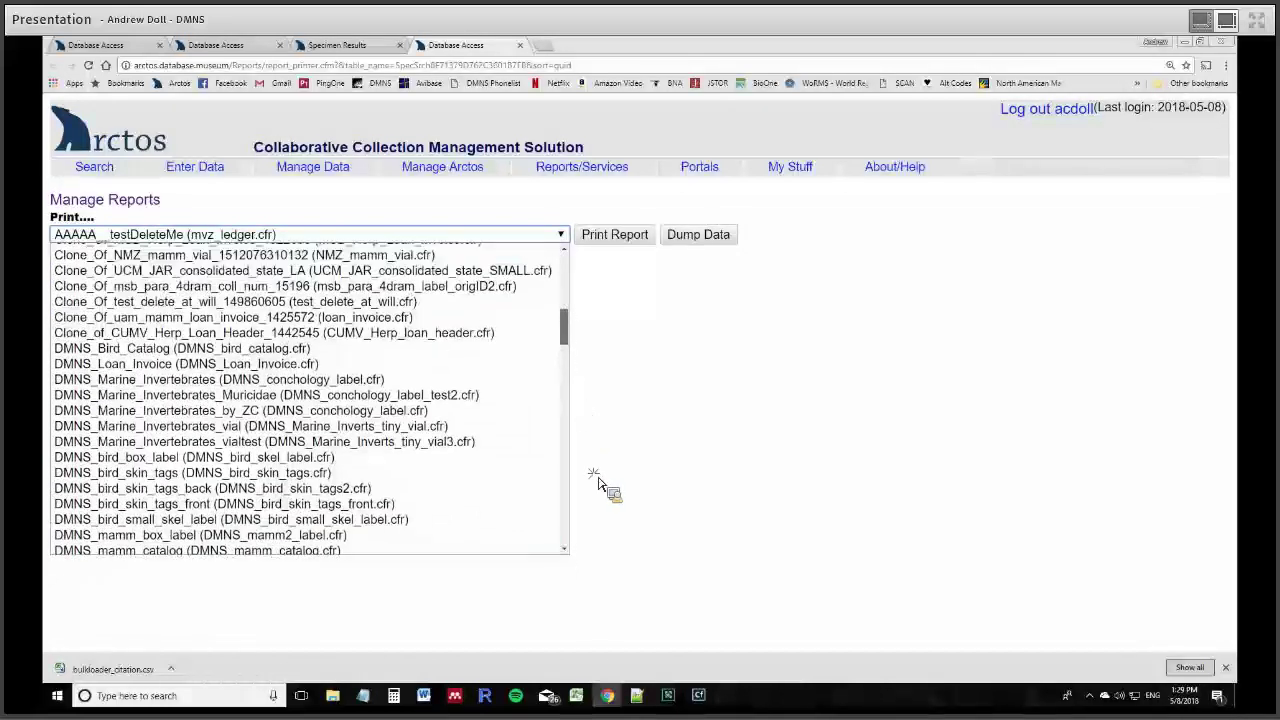
scroll(588, 415, "down", 20)
scroll(598, 408, "up", 4)
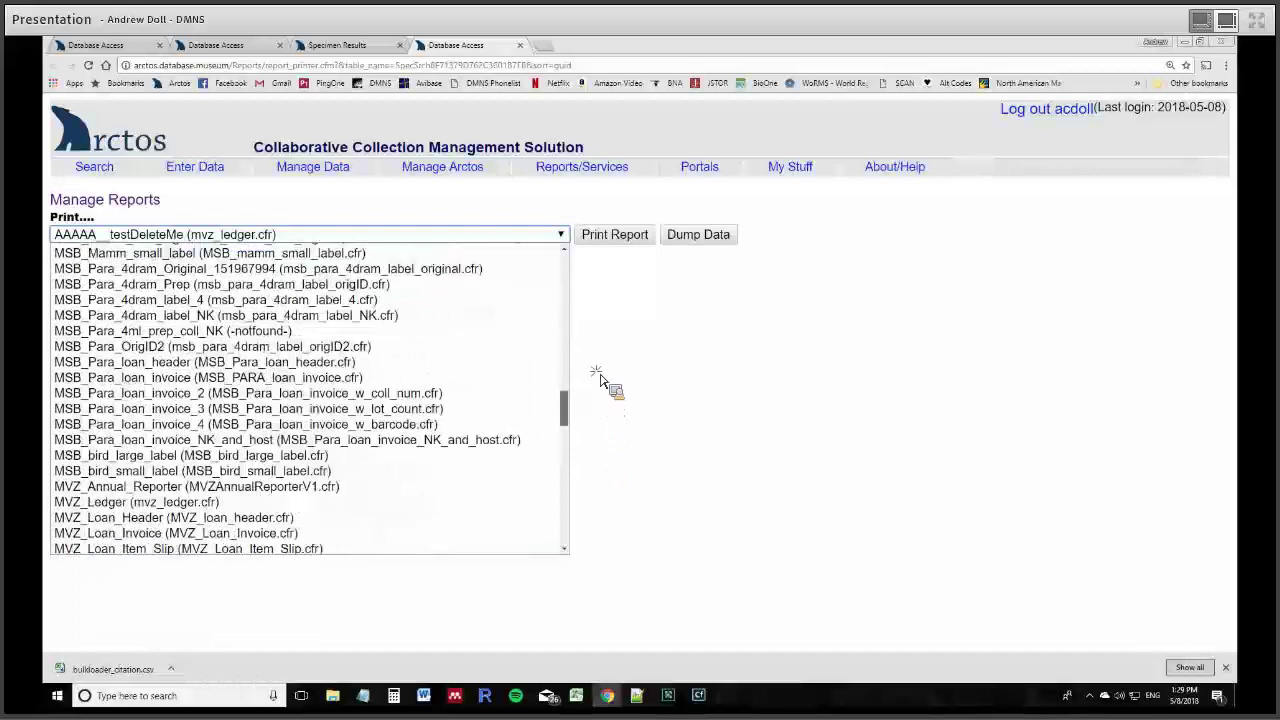
scroll(600, 385, "up", 7)
scroll(600, 365, "up", 2)
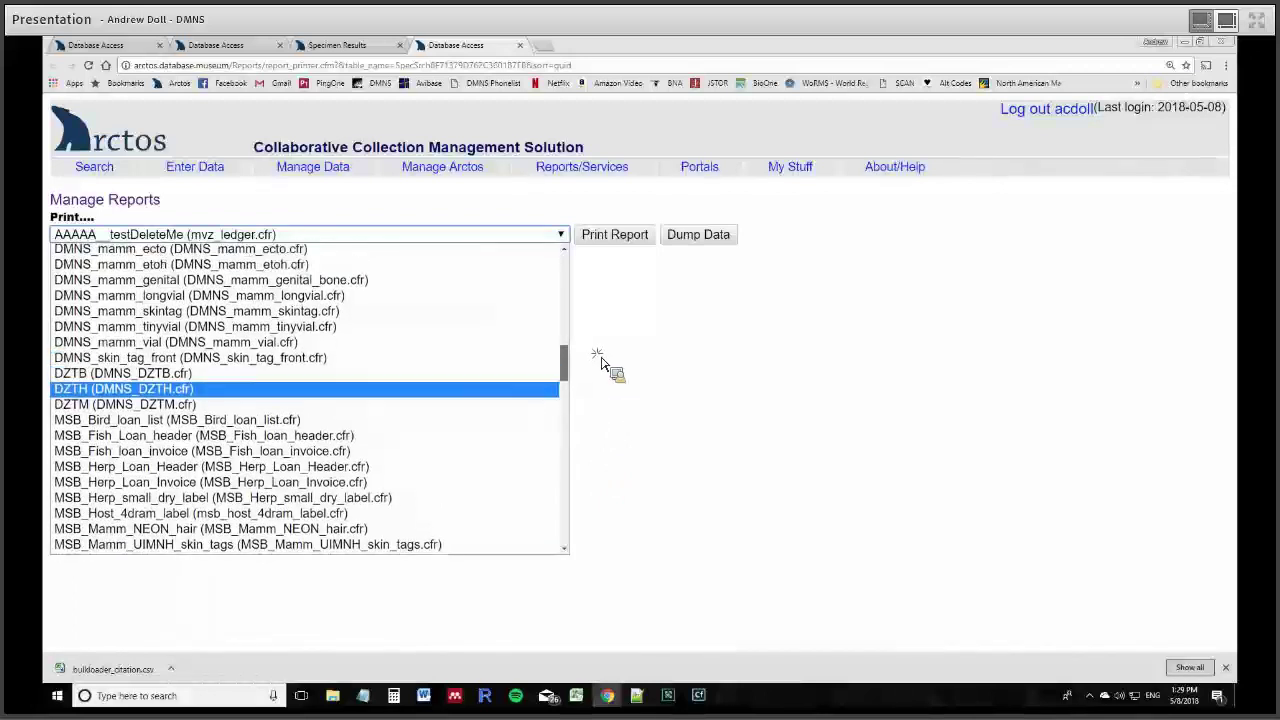
scroll(600, 352, "up", 3)
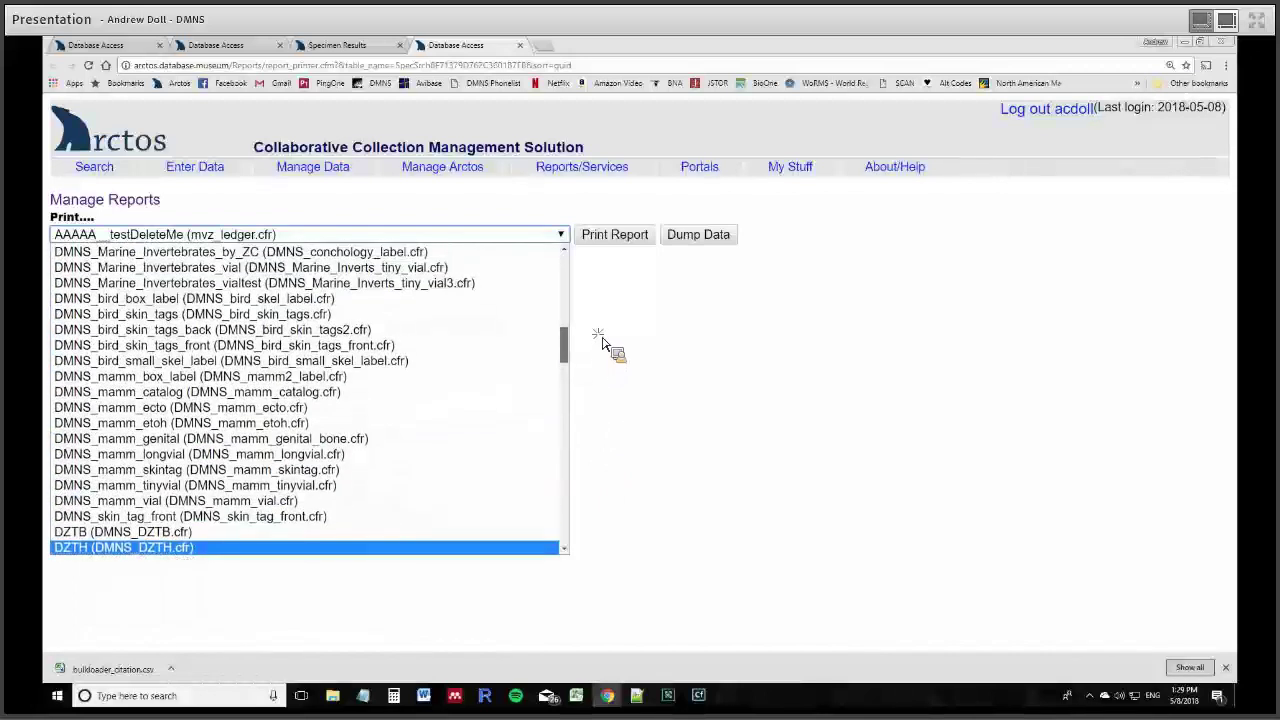
scroll(603, 344, "up", 1)
scroll(600, 335, "up", 3)
scroll(607, 318, "up", 5)
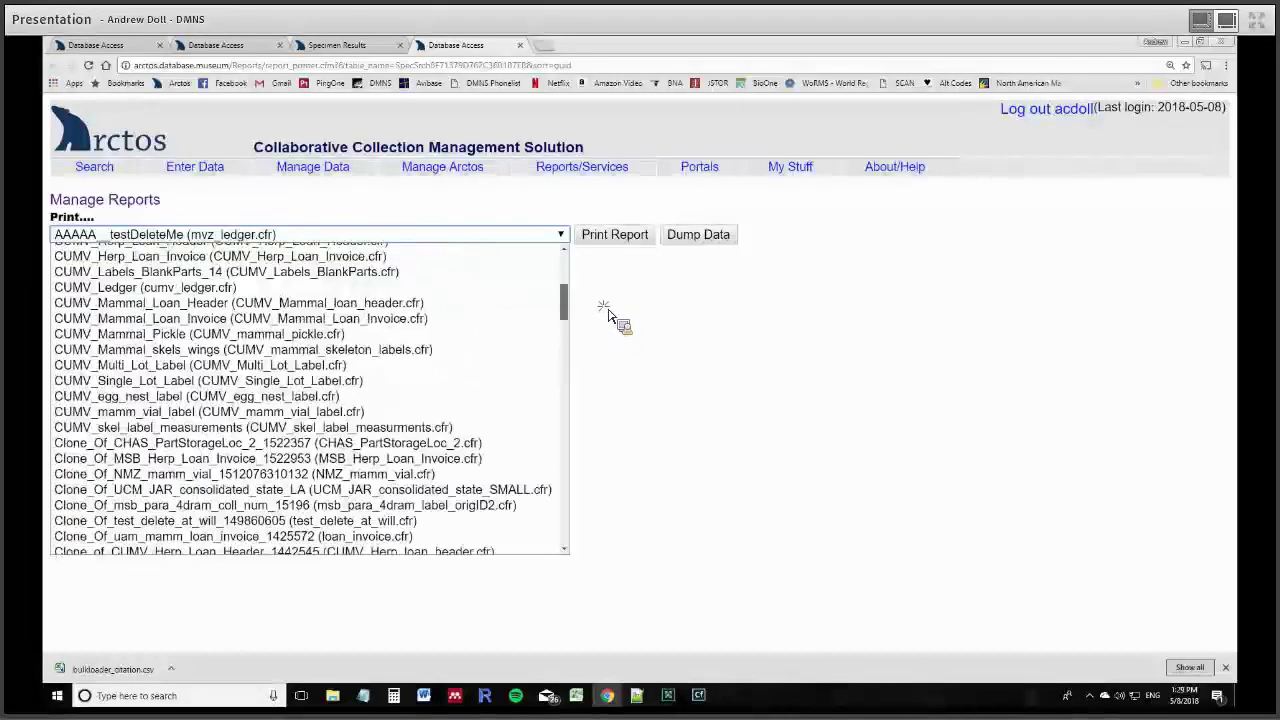
scroll(610, 300, "up", 2)
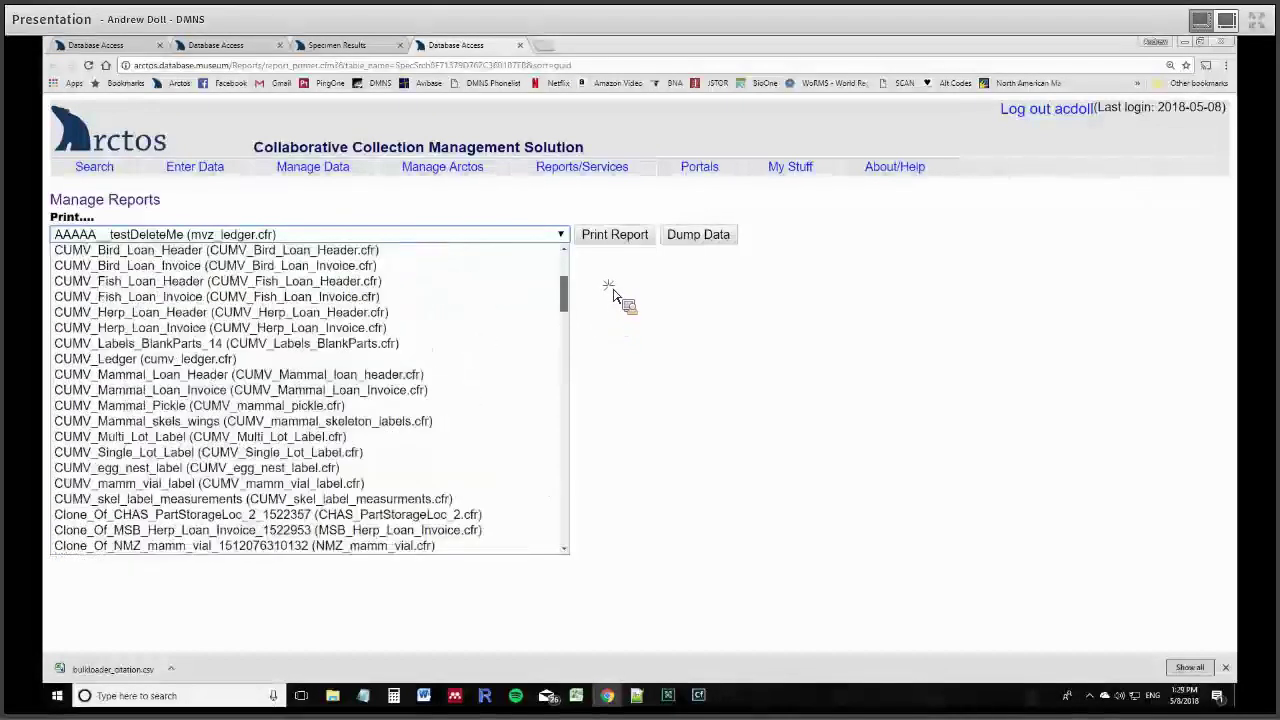
scroll(614, 300, "down", 7)
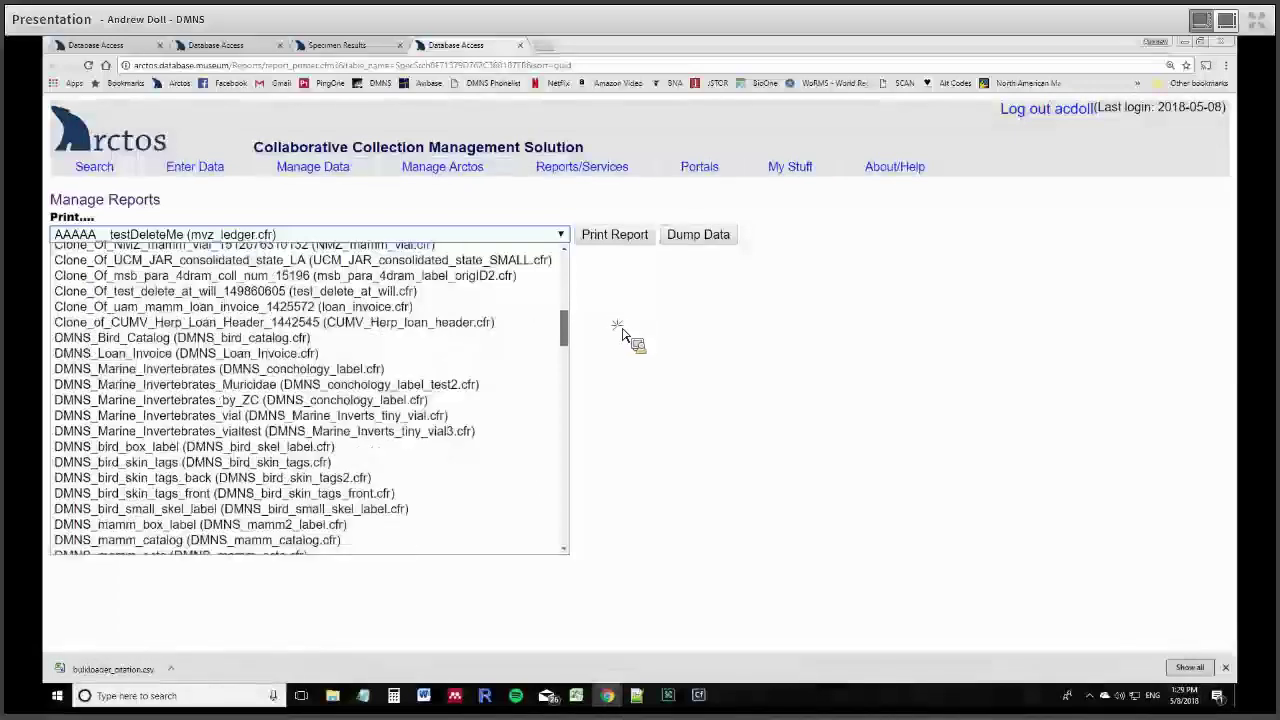
type("dzth")
scroll(625, 350, "down", 1)
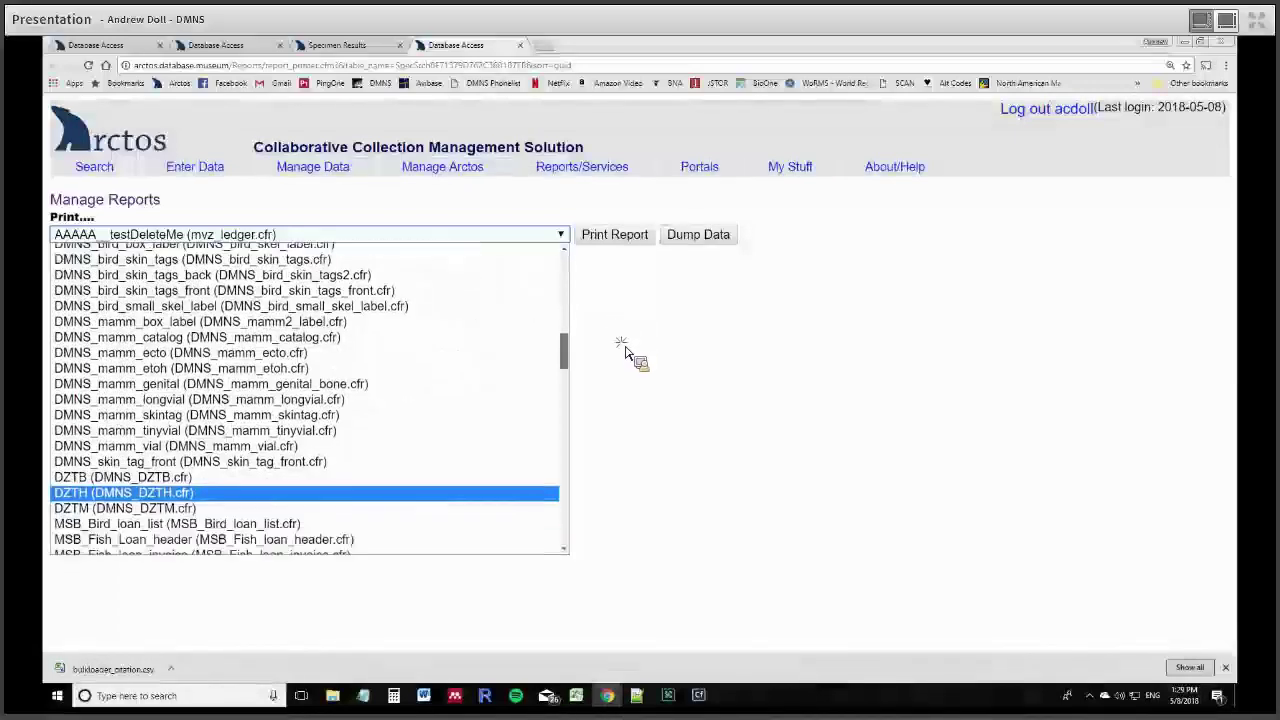
scroll(625, 350, "down", 1)
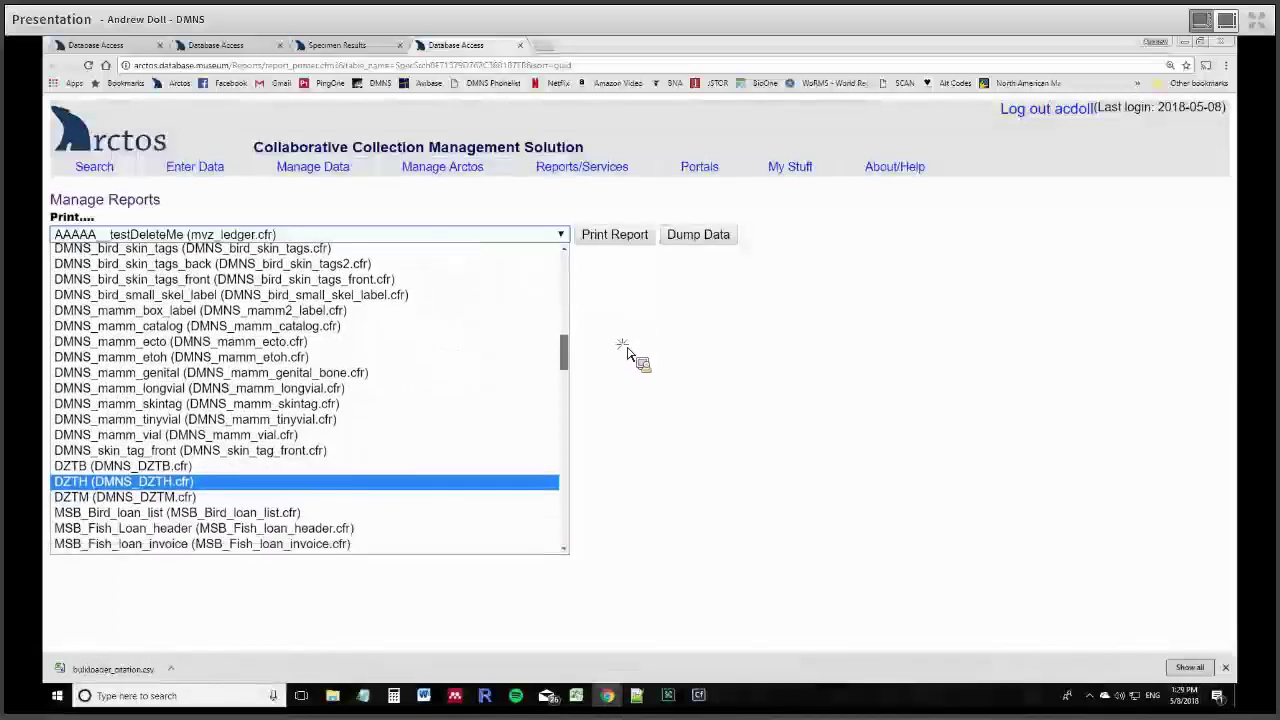
scroll(628, 352, "down", 3)
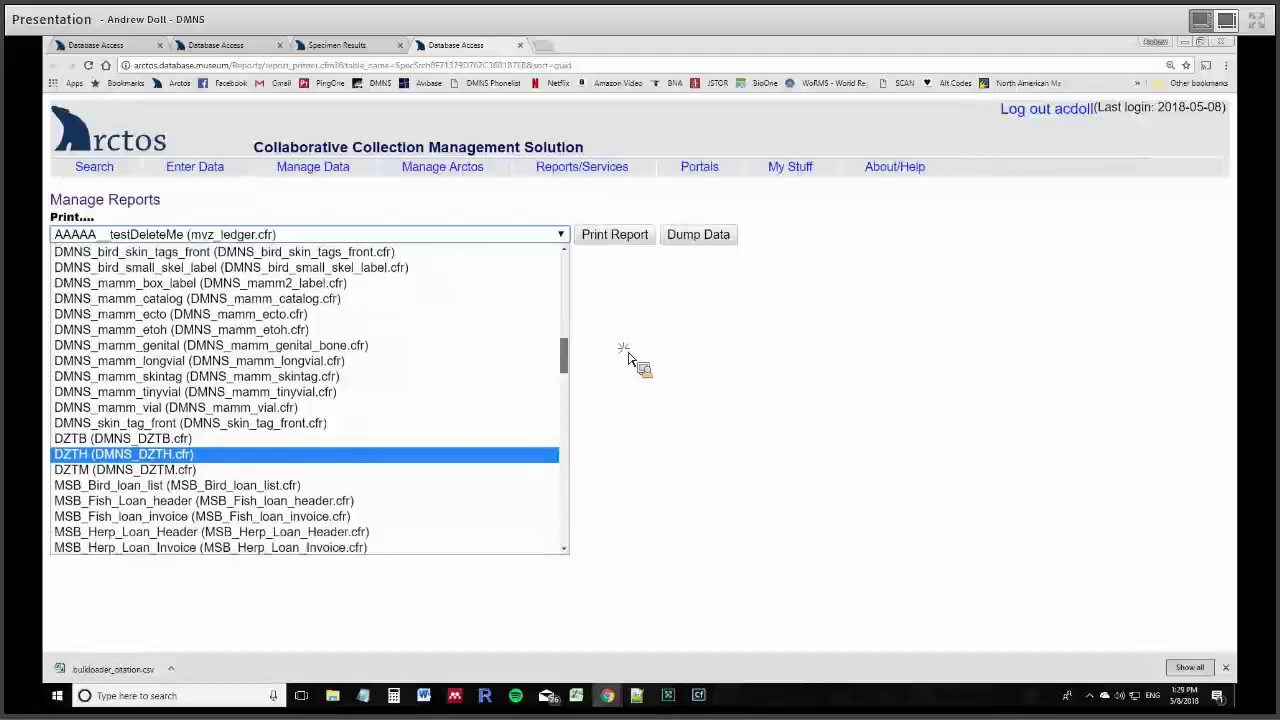
scroll(631, 371, "down", 2)
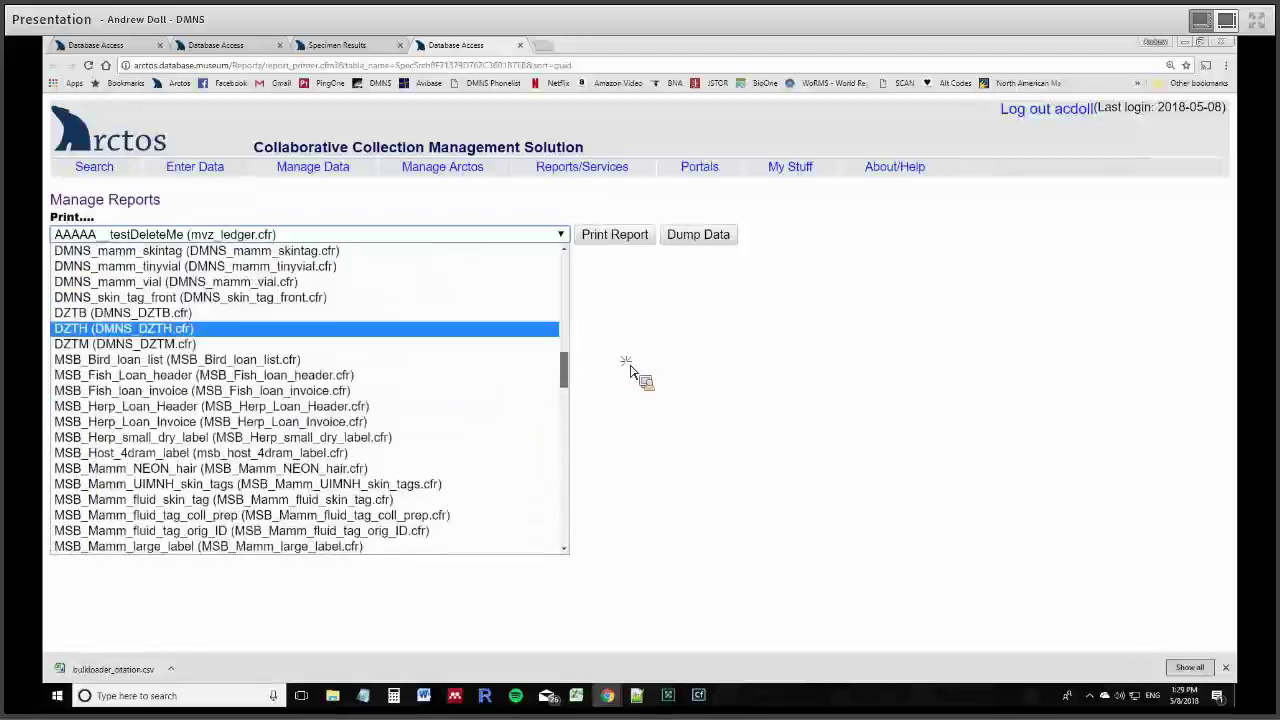
scroll(630, 370, "down", 5)
scroll(649, 443, "down", 10)
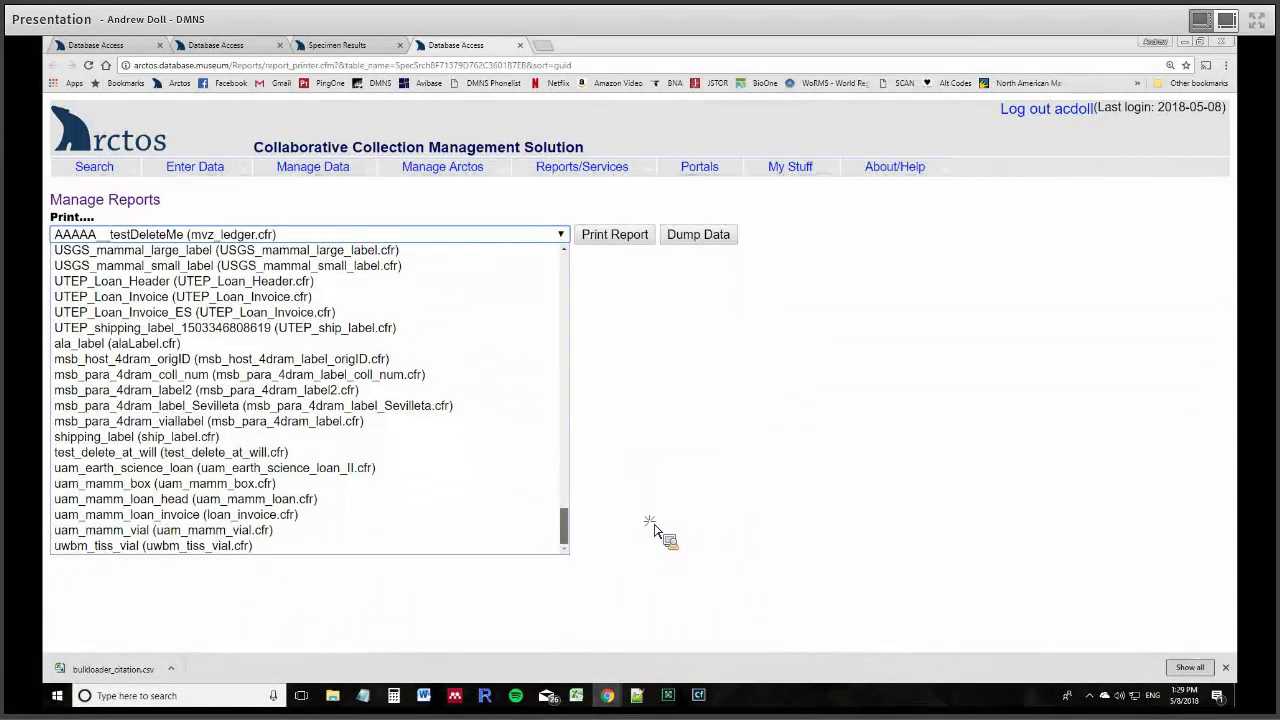
scroll(651, 523, "up", 3)
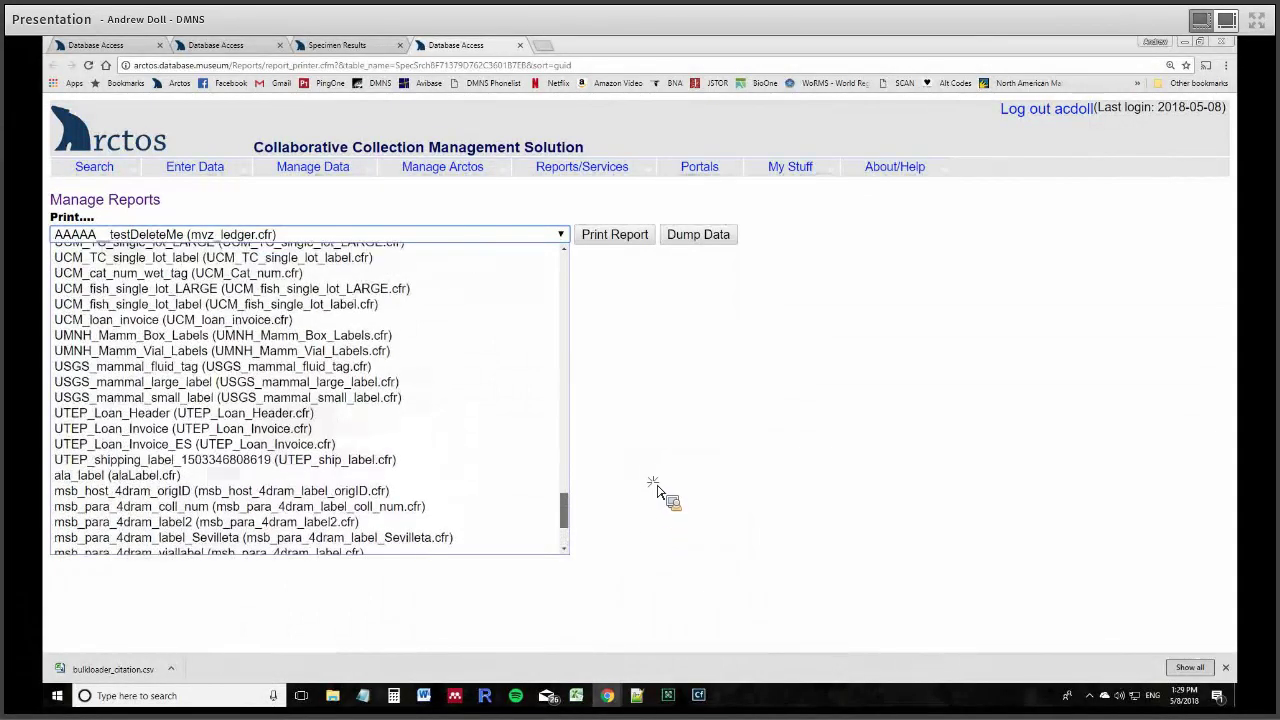
scroll(654, 470, "up", 10)
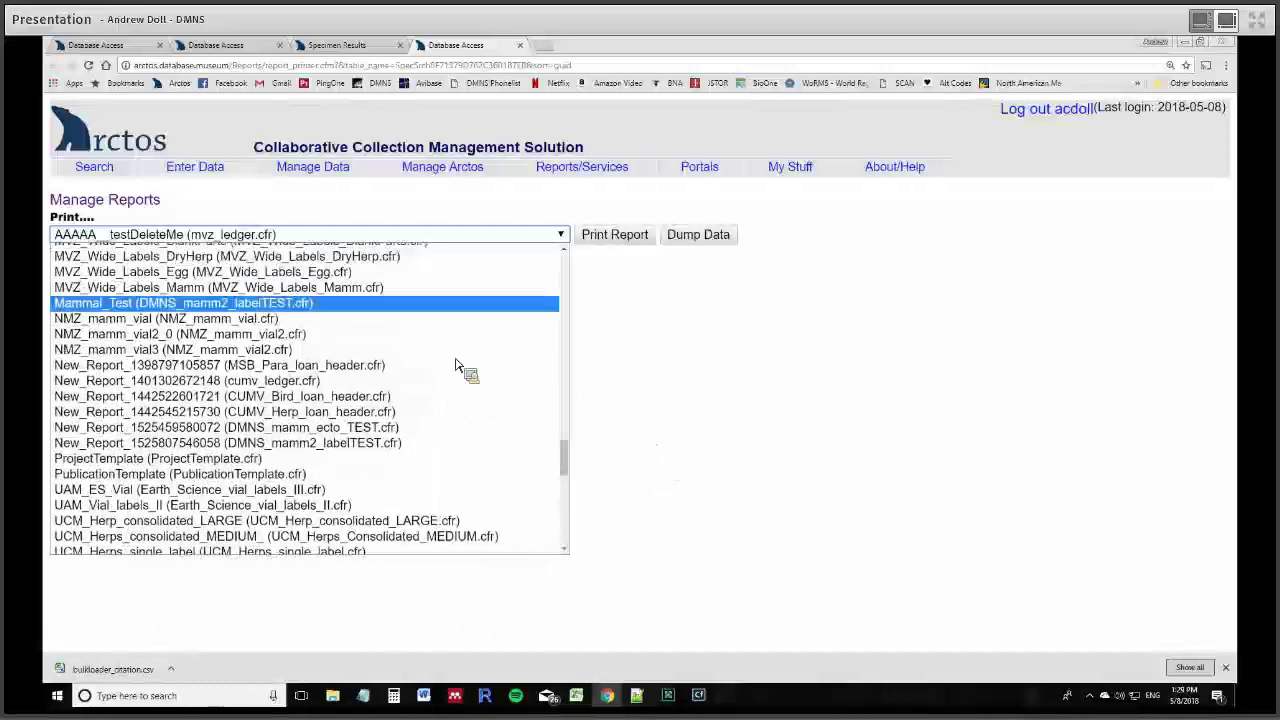
left_click(455, 303)
left_click(622, 240)
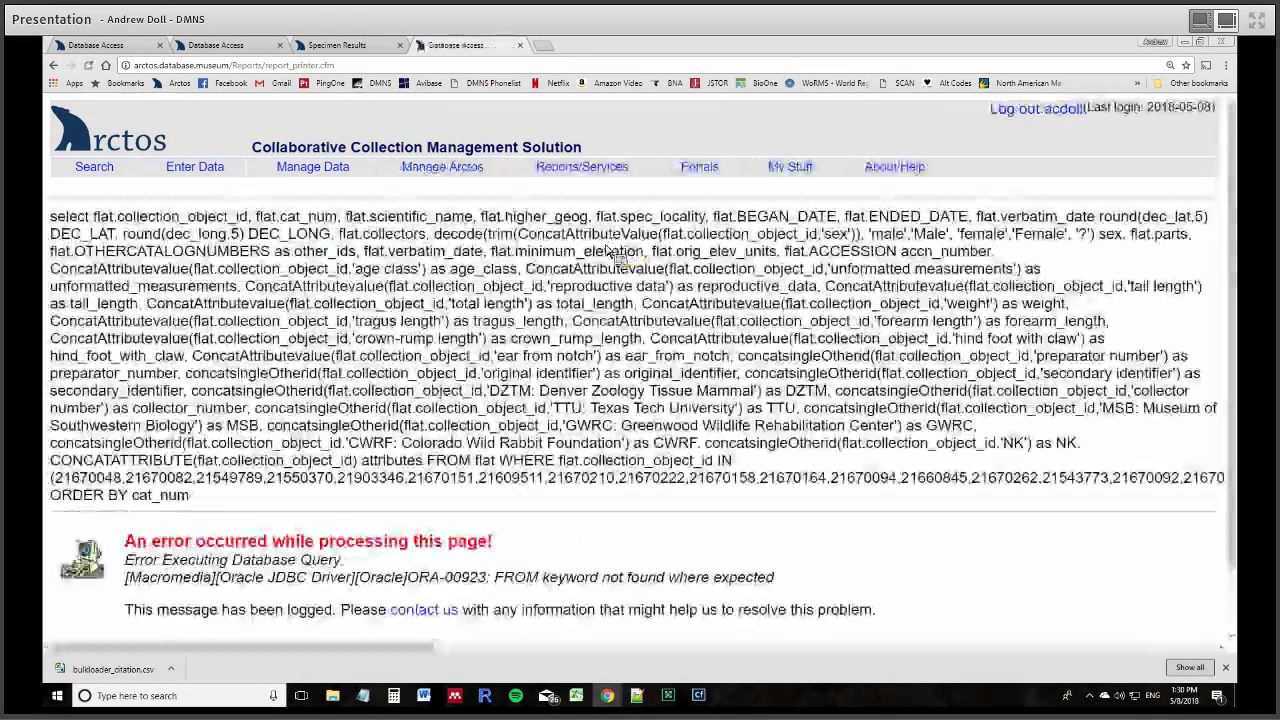
- Examine the SQL query on the error page and open the Mammal_Test handler for editing
scroll(600, 320, "down", 1)
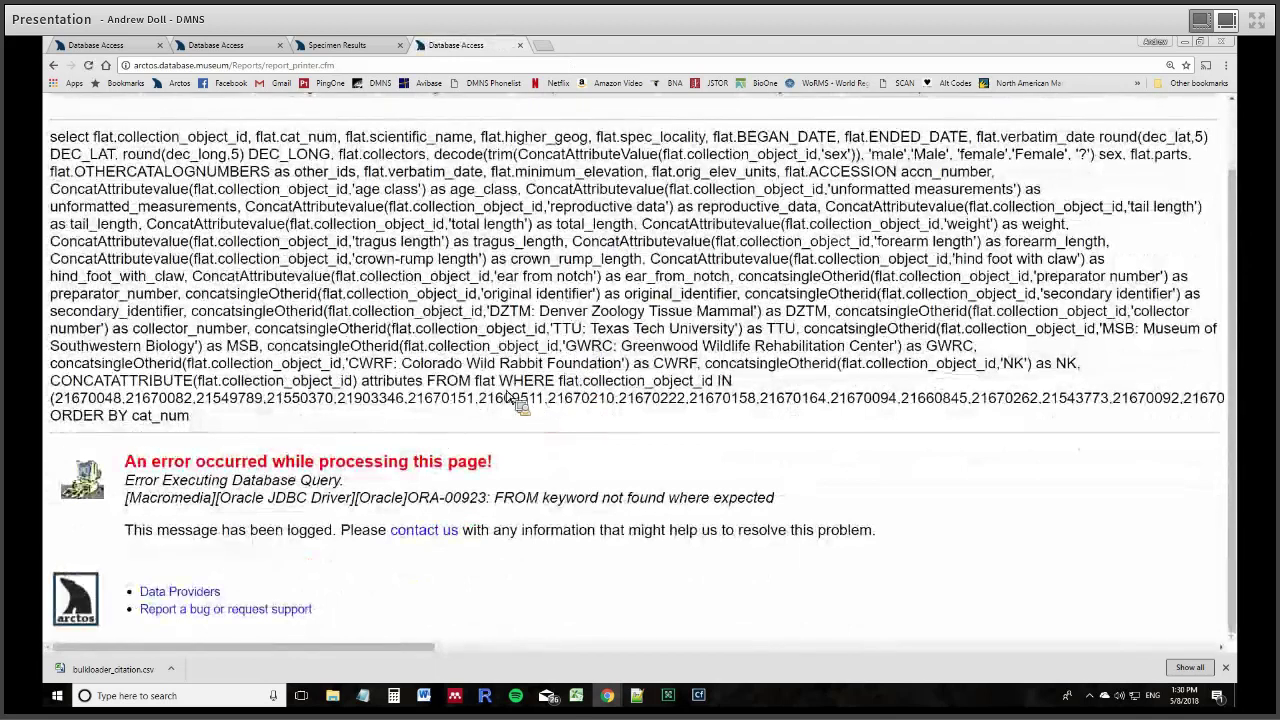
scroll(517, 400, "up", 1)
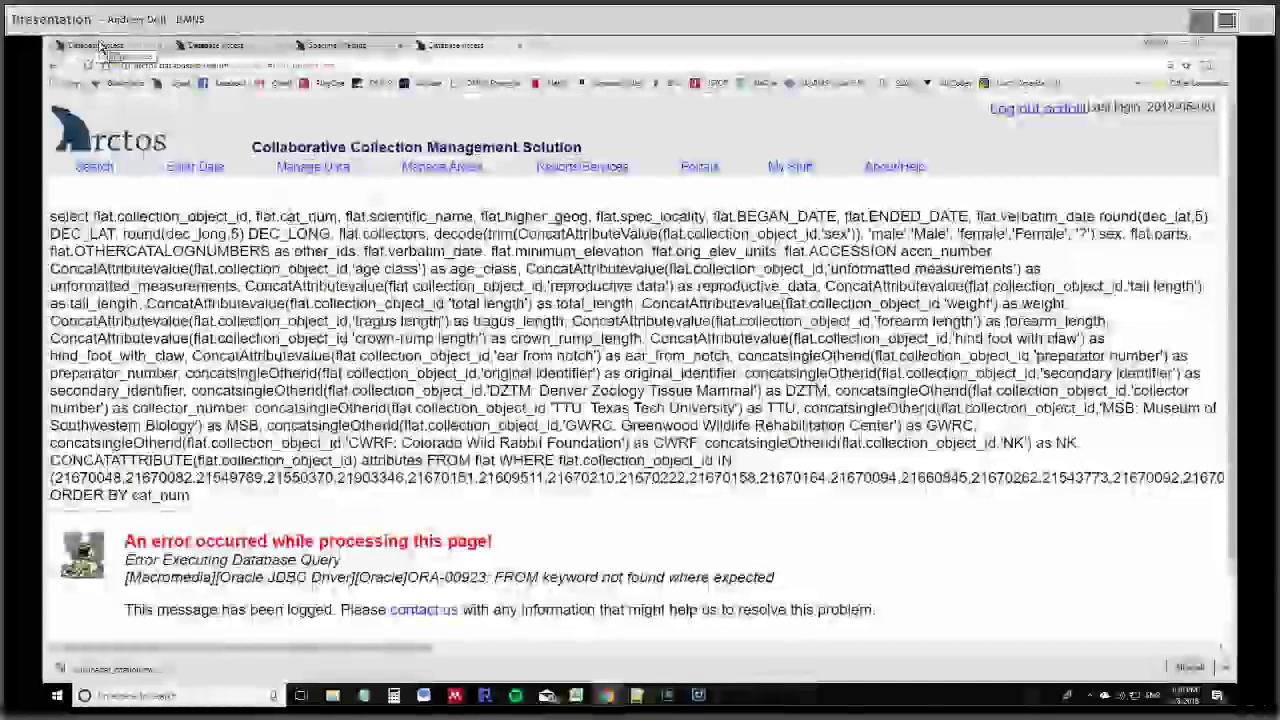
left_click(214, 45)
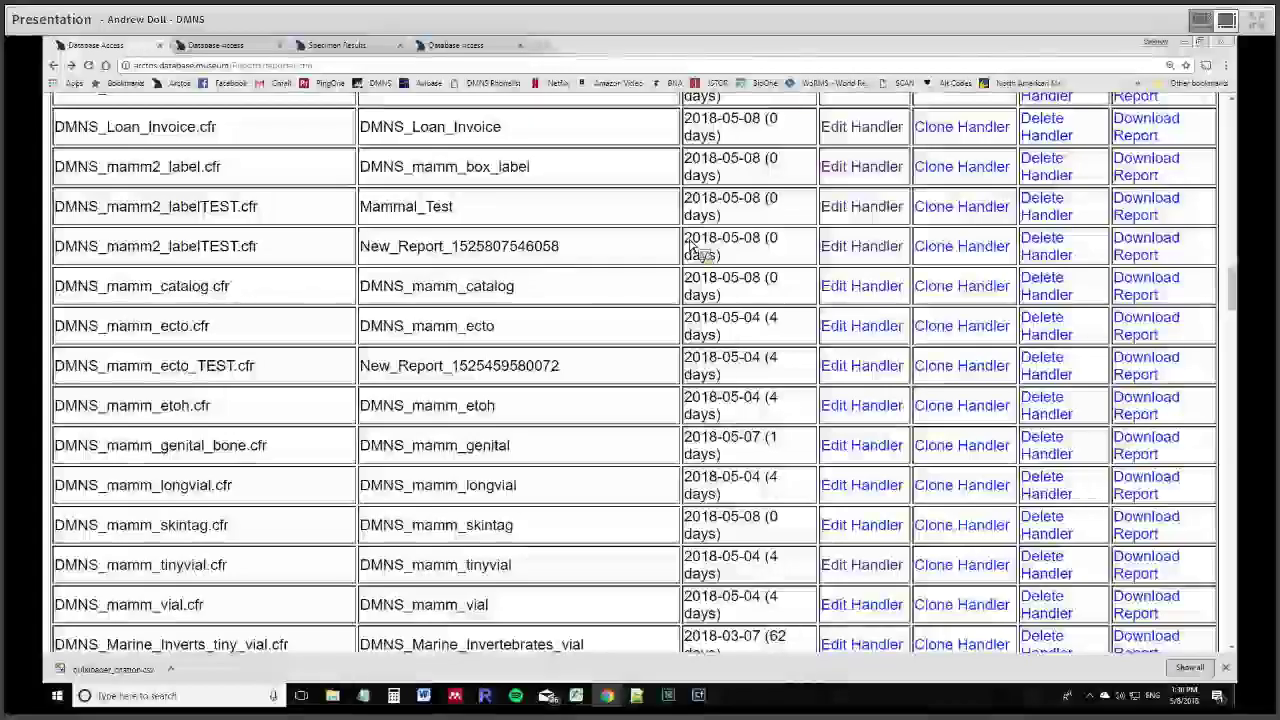
left_click_drag(885, 210, 586, 277)
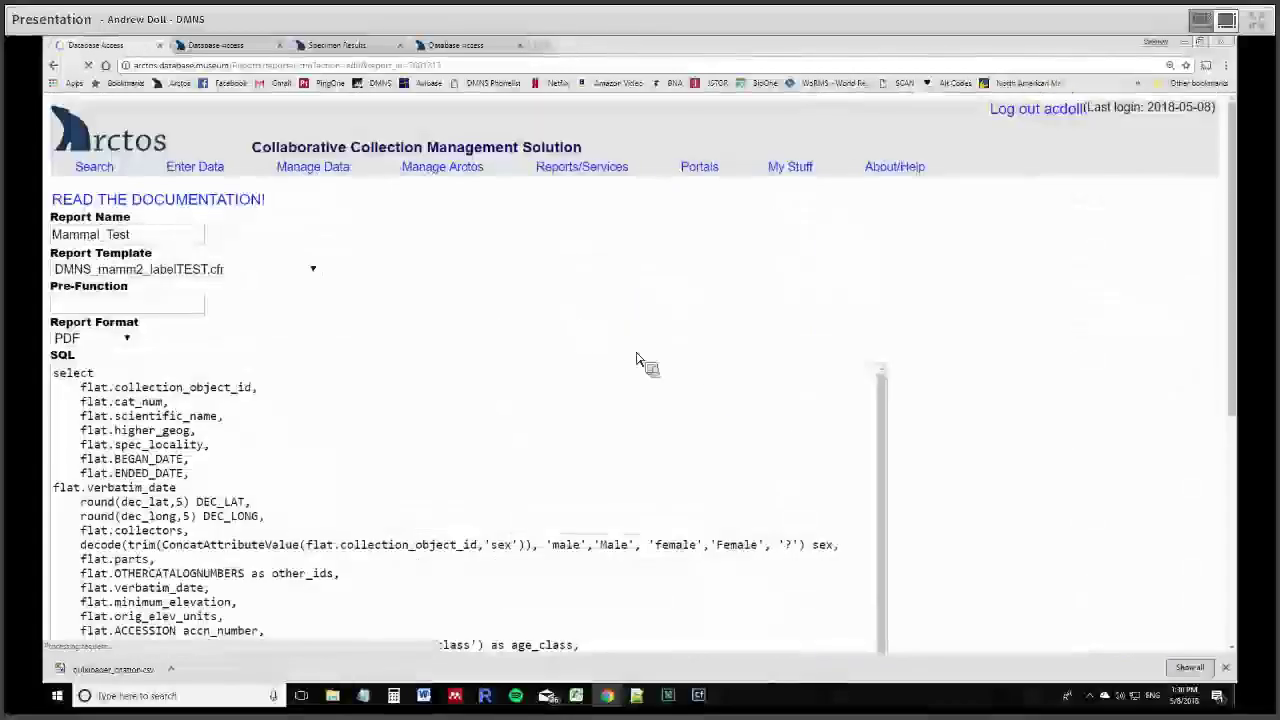
- Add a comma after flat.verbatim_date in the handler's SQL, indent that line to match the others, and save the handler
scroll(729, 406, "down", 3)
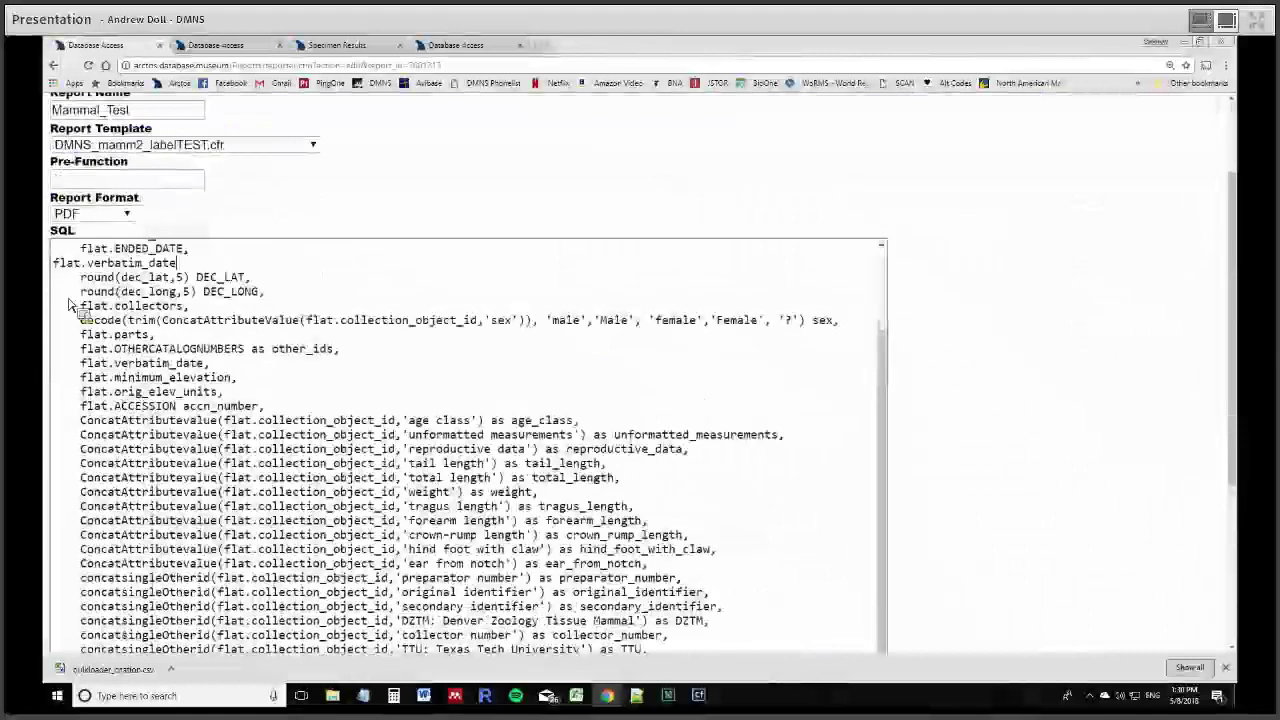
left_click(182, 266)
type(",")
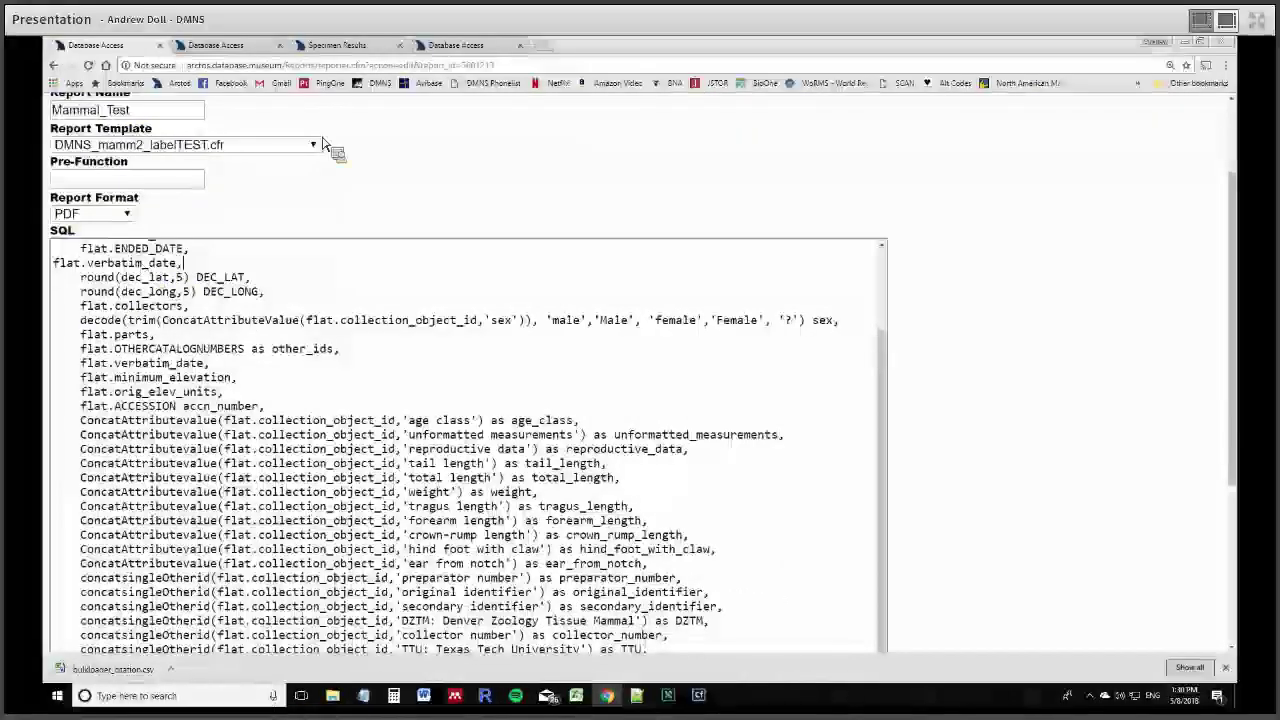
left_click(57, 264)
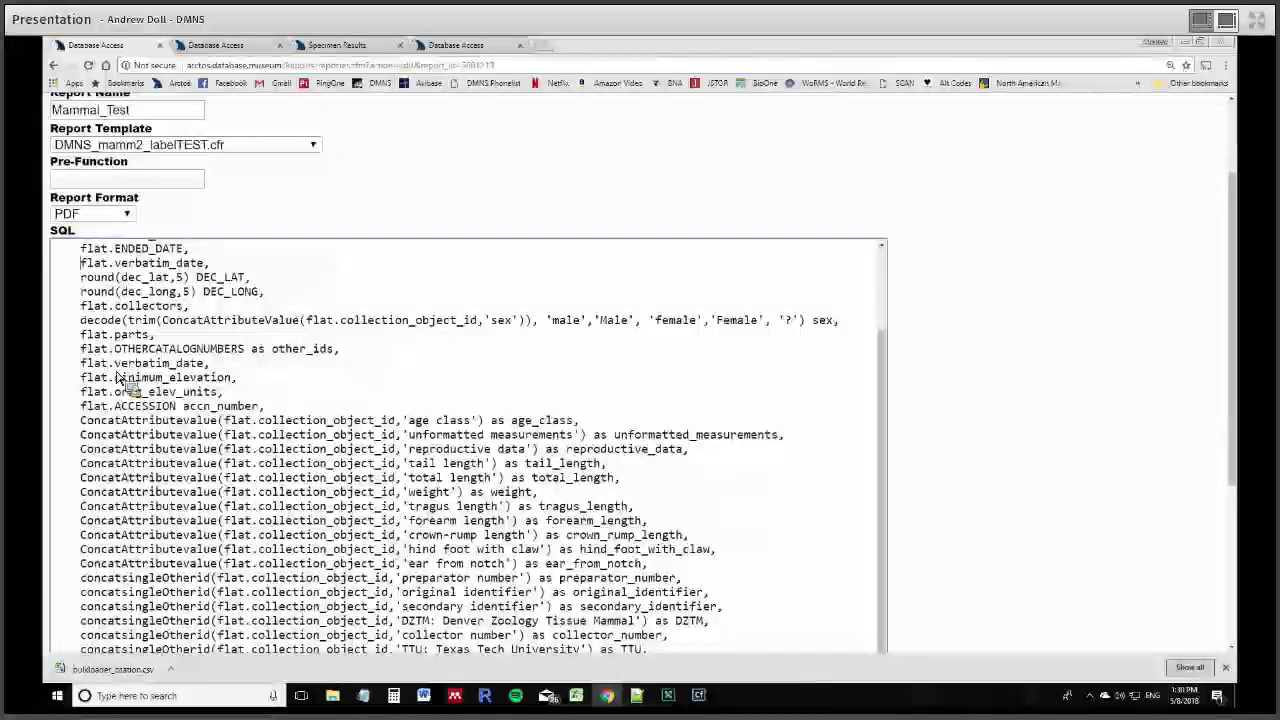
scroll(155, 567, "down", 1)
scroll(155, 567, "down", 4)
left_click(118, 545)
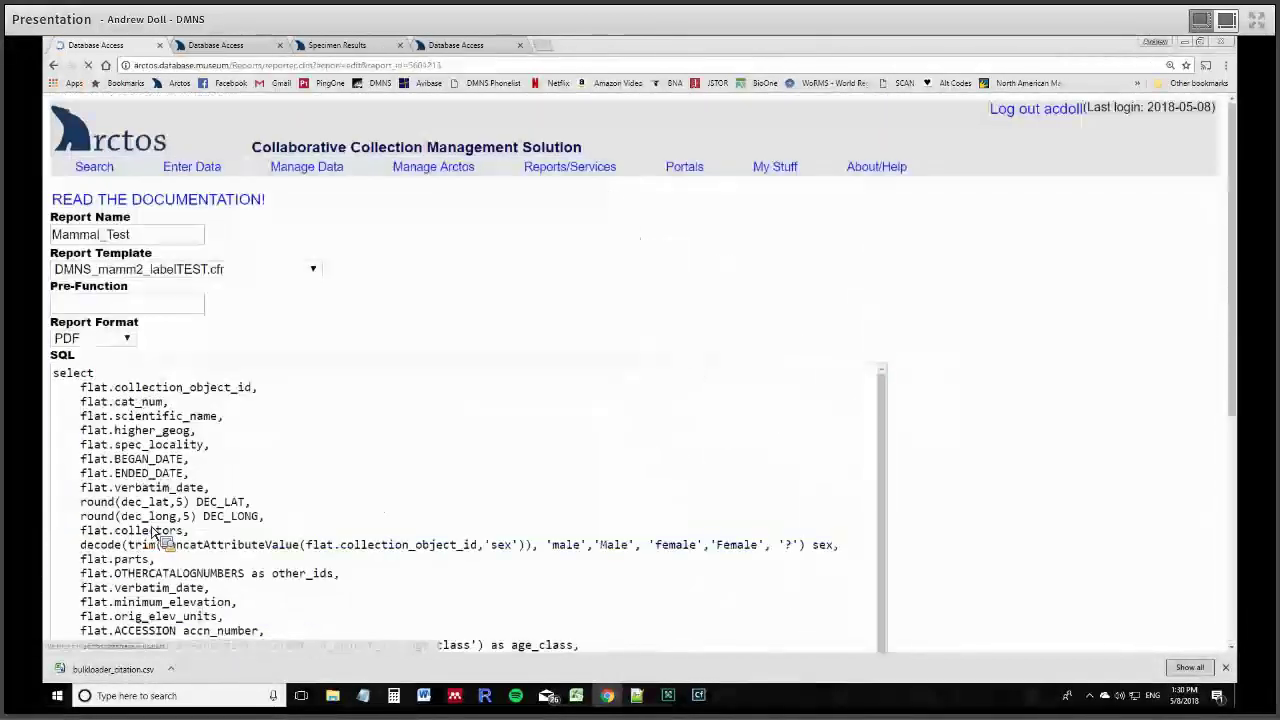
- Print the Mammal_Test report again with the corrected handler and look through the label pages of the PDF
left_click(218, 45)
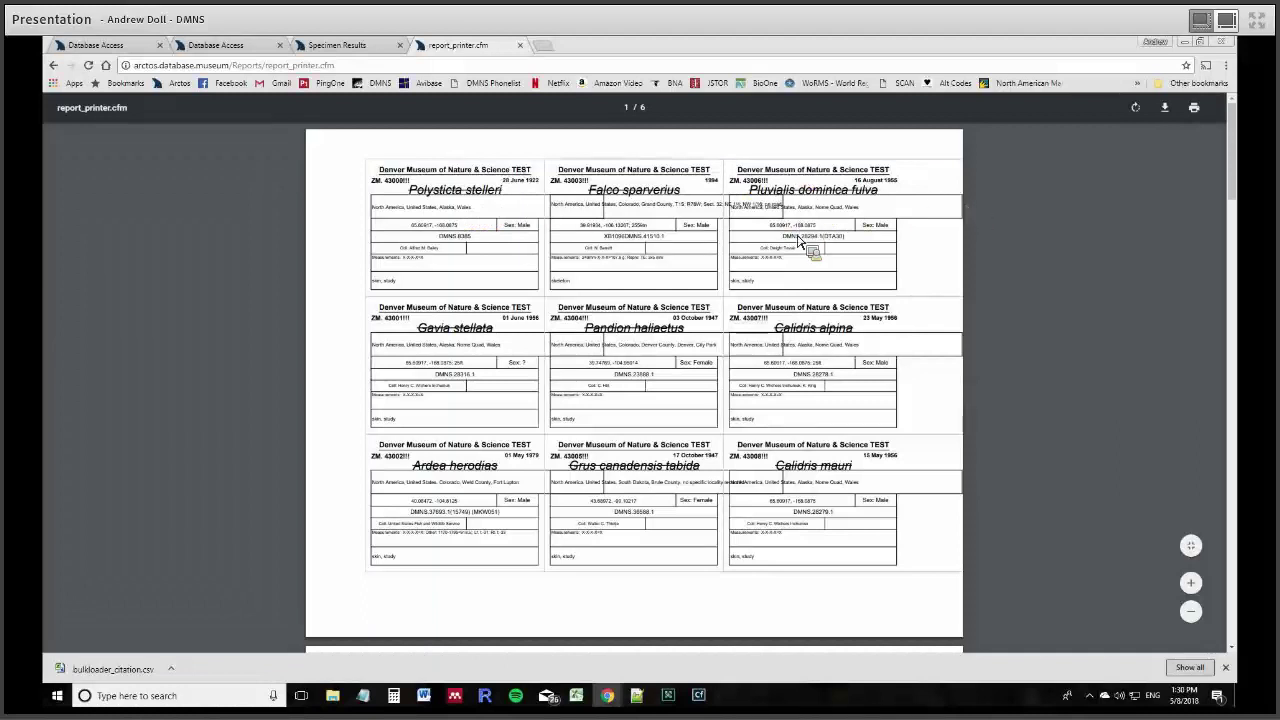
scroll(793, 255, "down", 3)
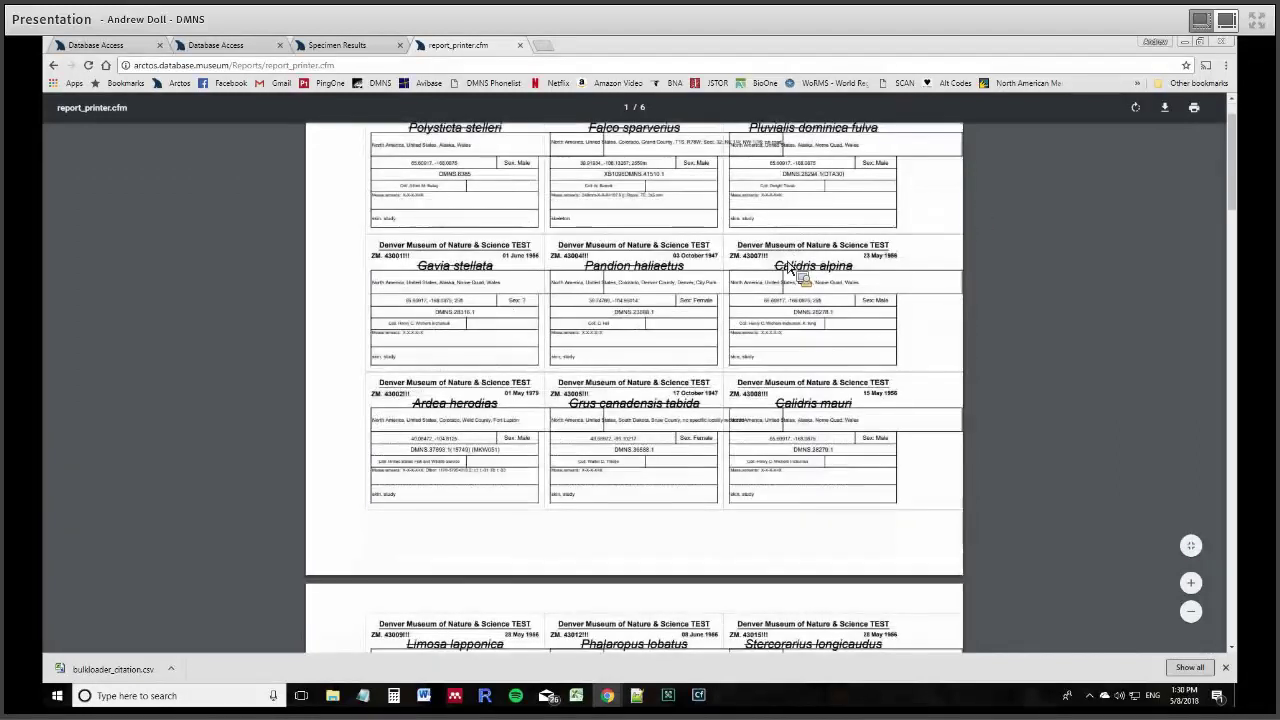
scroll(773, 240, "up", 3)
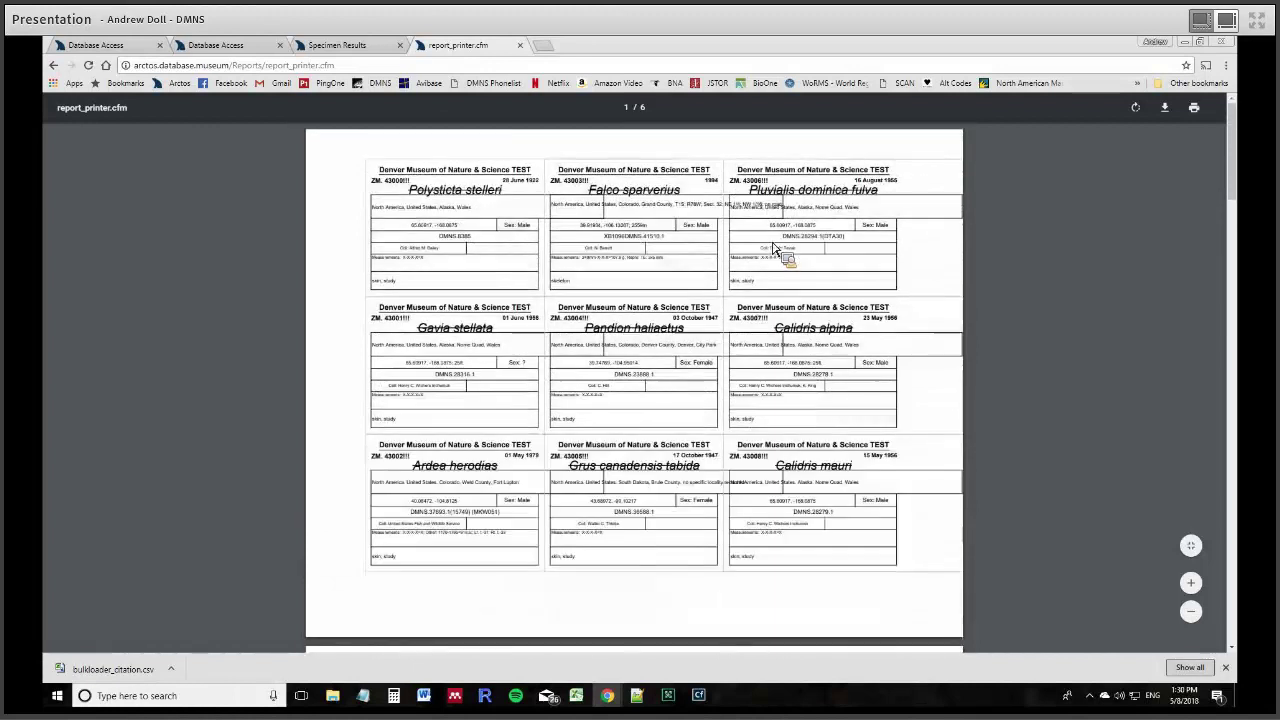
scroll(773, 245, "down", 10)
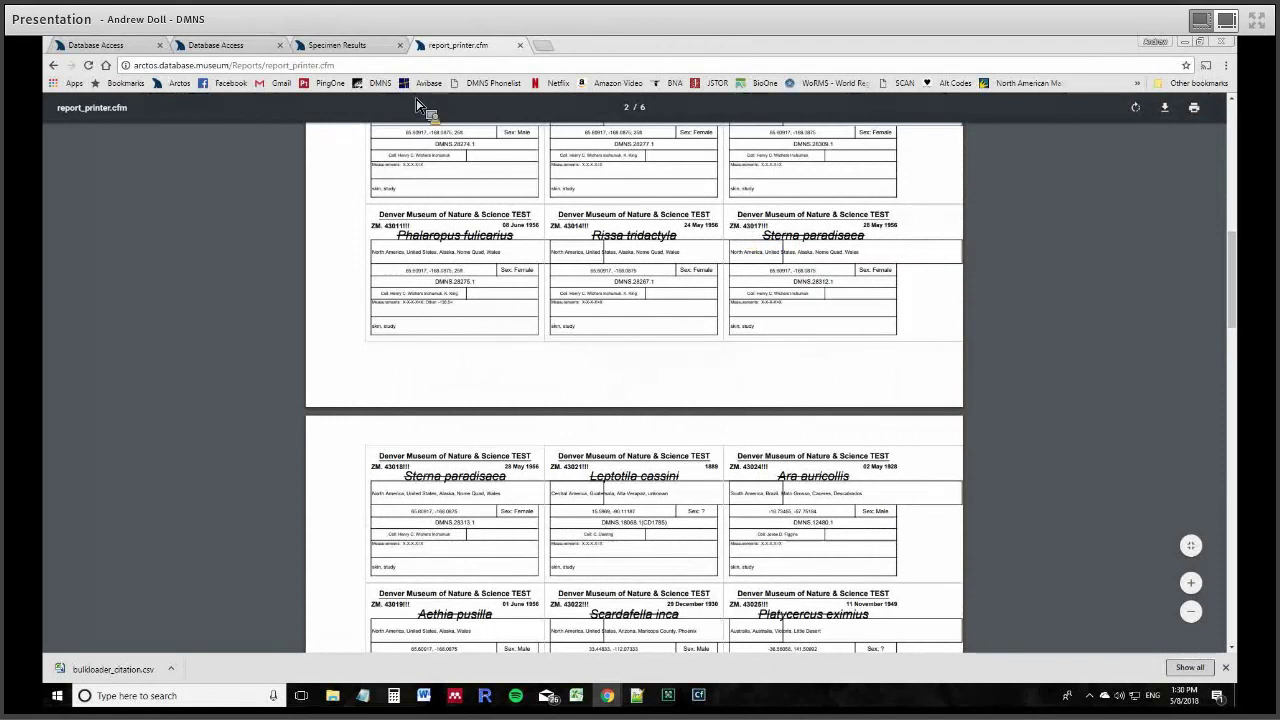
- Close the printed label PDF and return to the specimen results
left_click(365, 47)
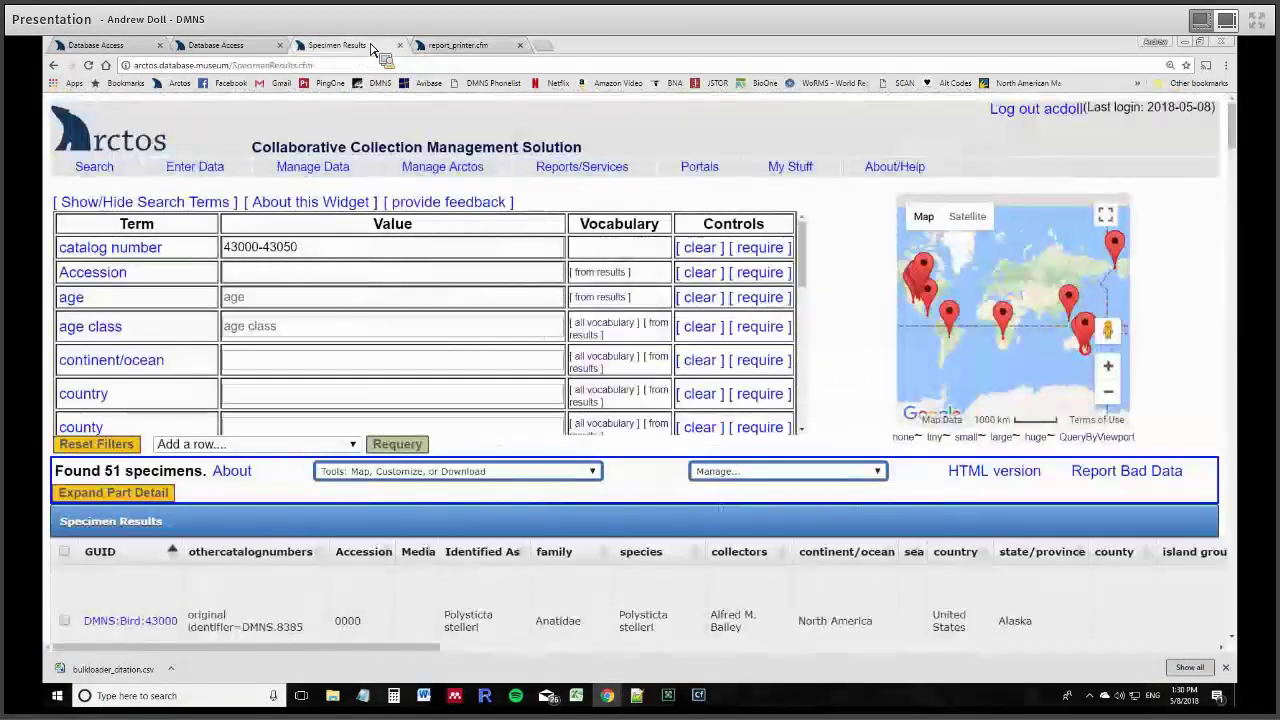
left_click(448, 48)
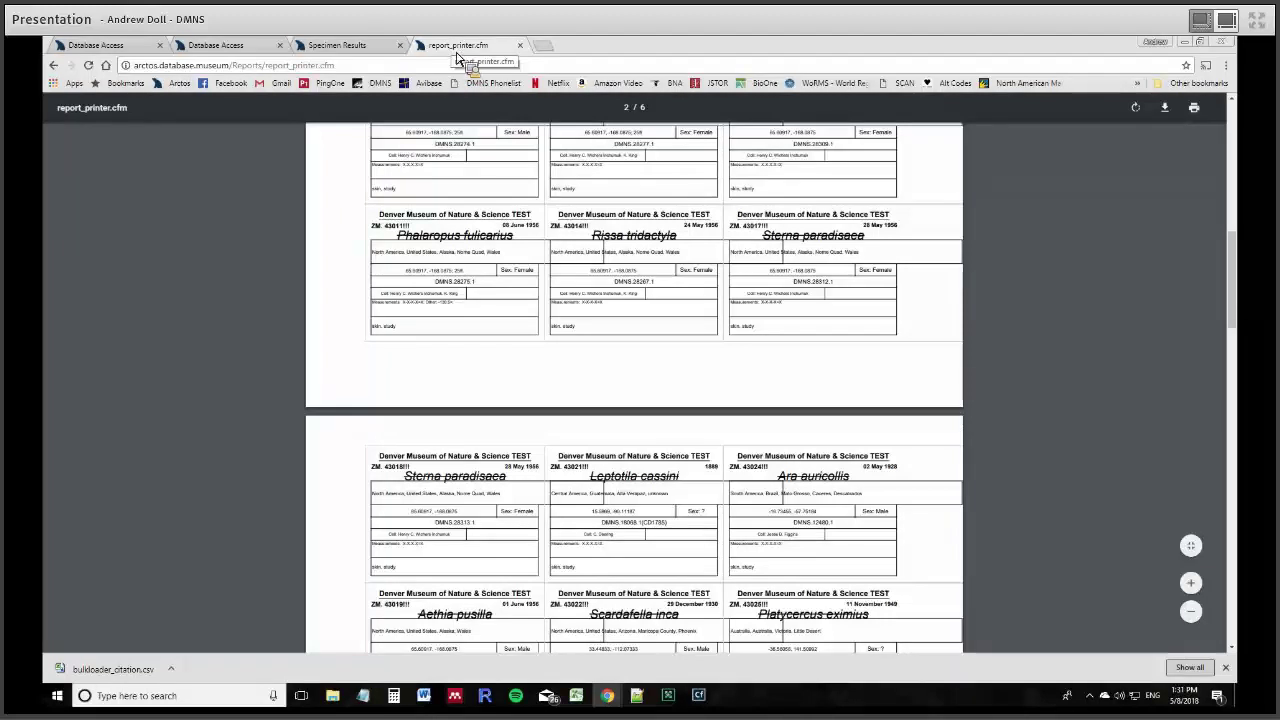
left_click(519, 45)
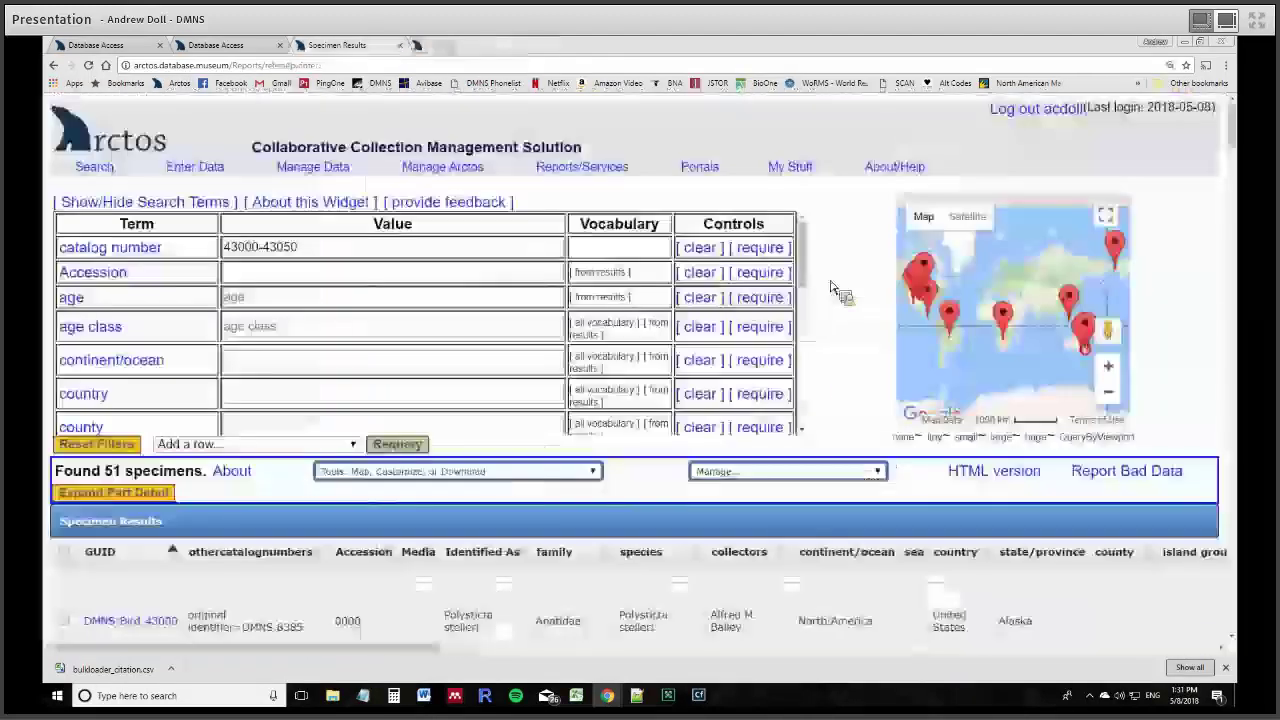
- Switch to the Adobe Connect meeting window and check its chat and participant status options
left_click(670, 704)
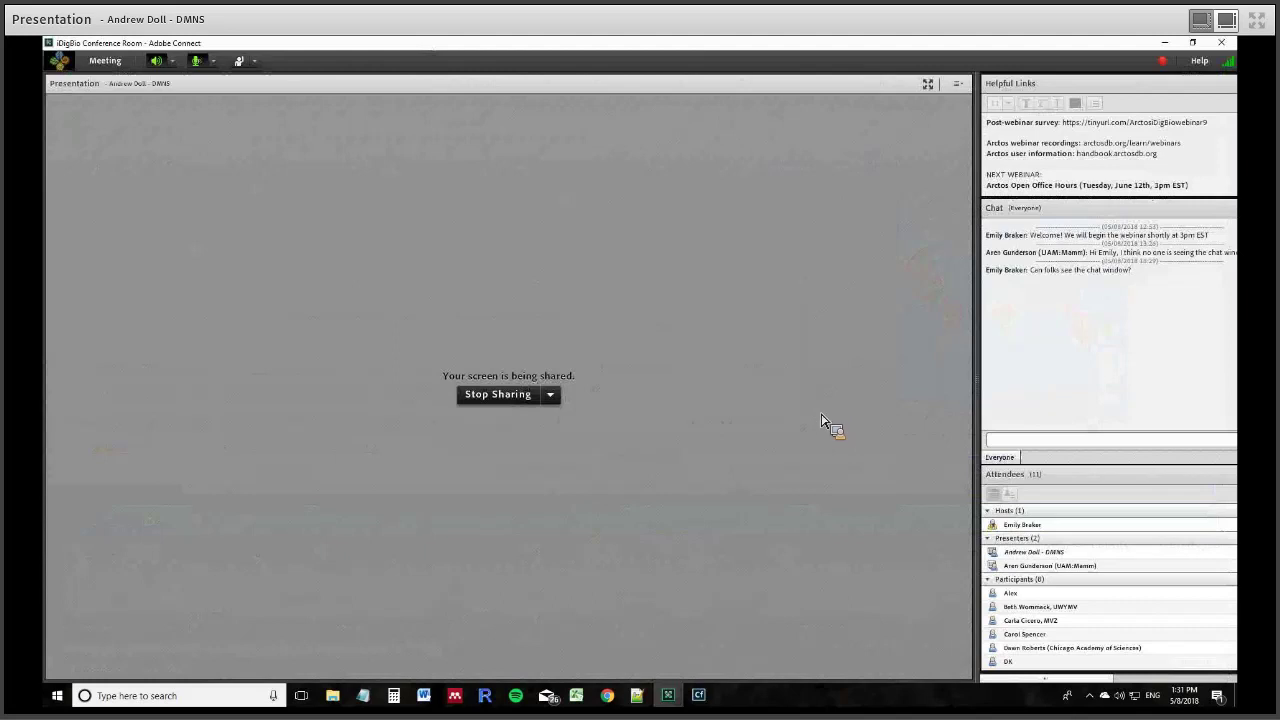
left_click(257, 62)
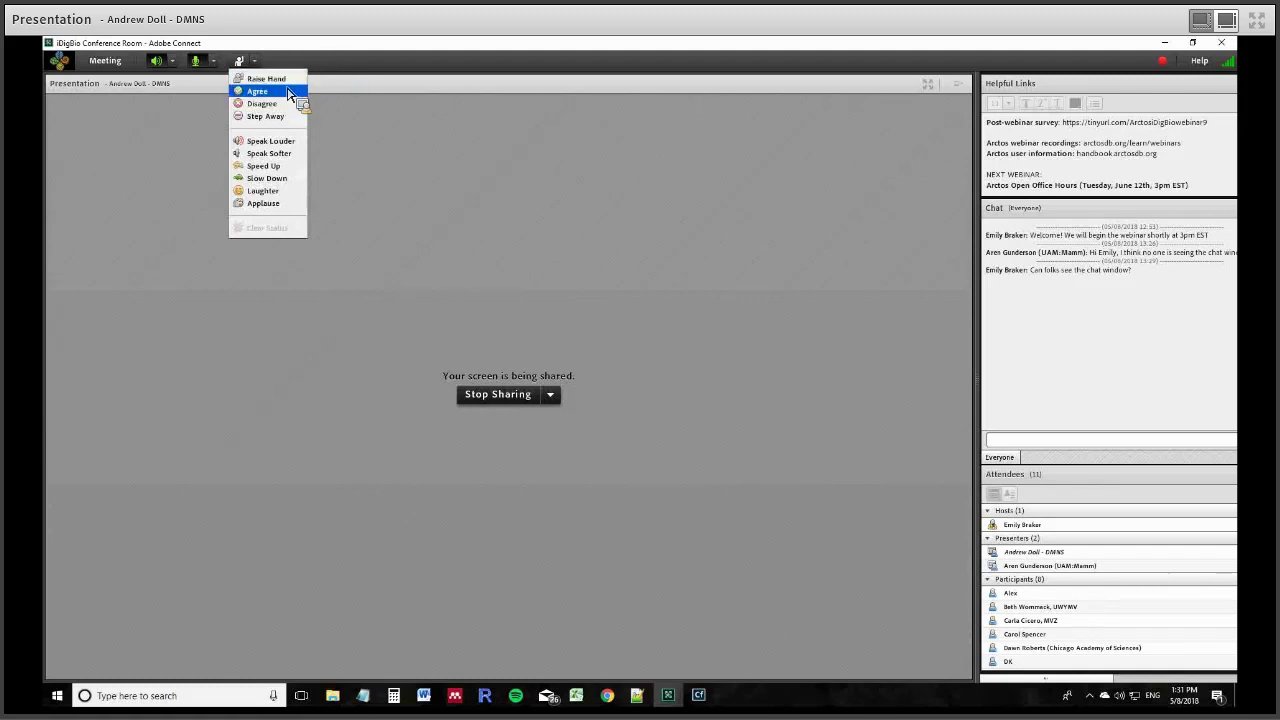
left_click(636, 308)
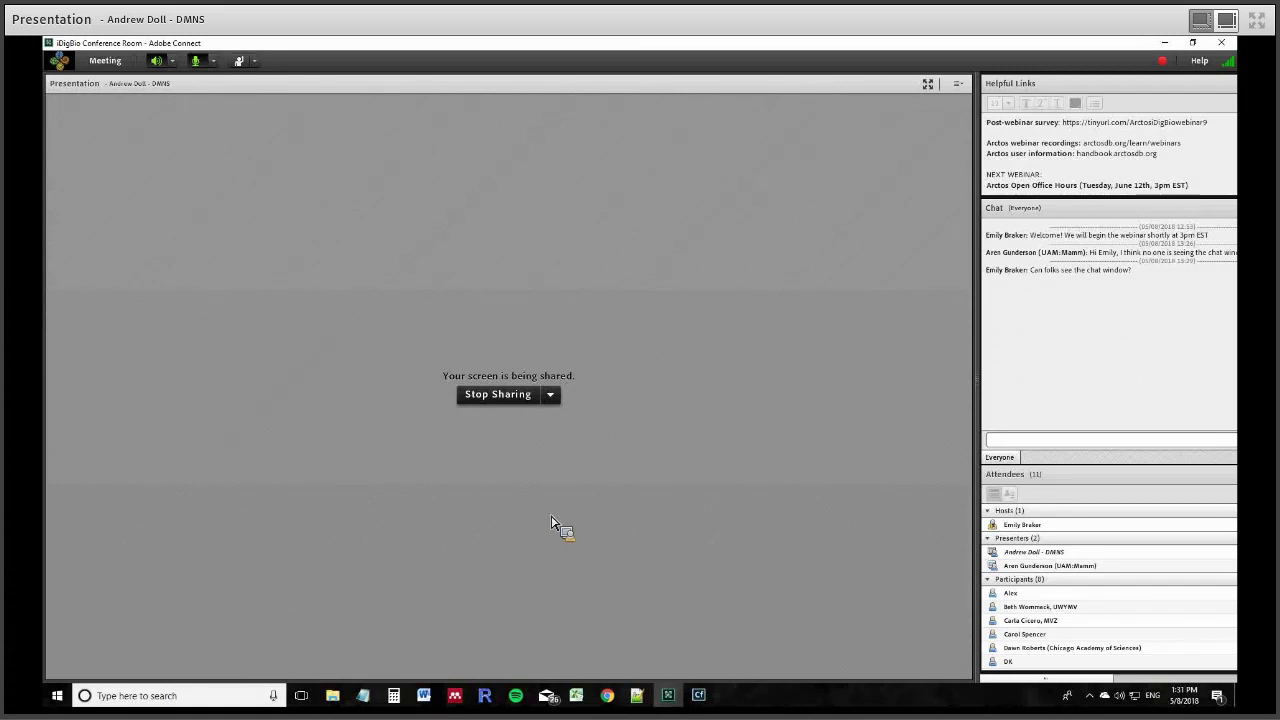
left_click(699, 695)
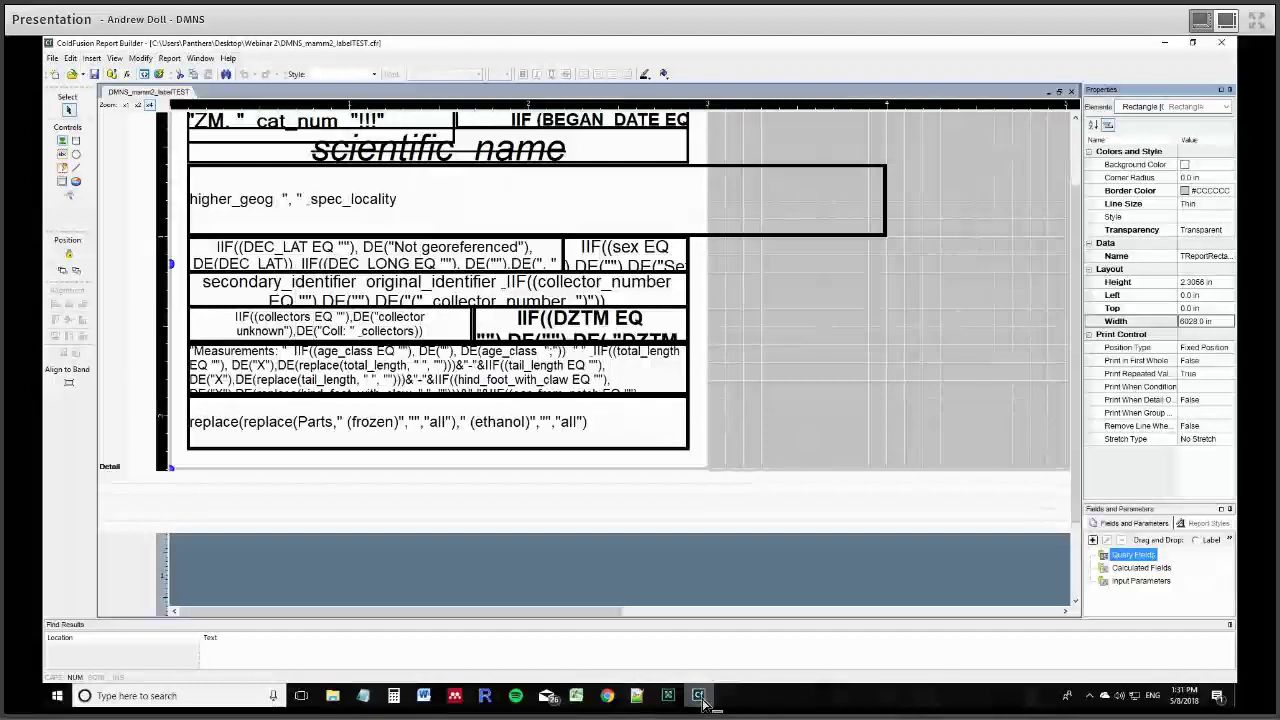
left_click(678, 699)
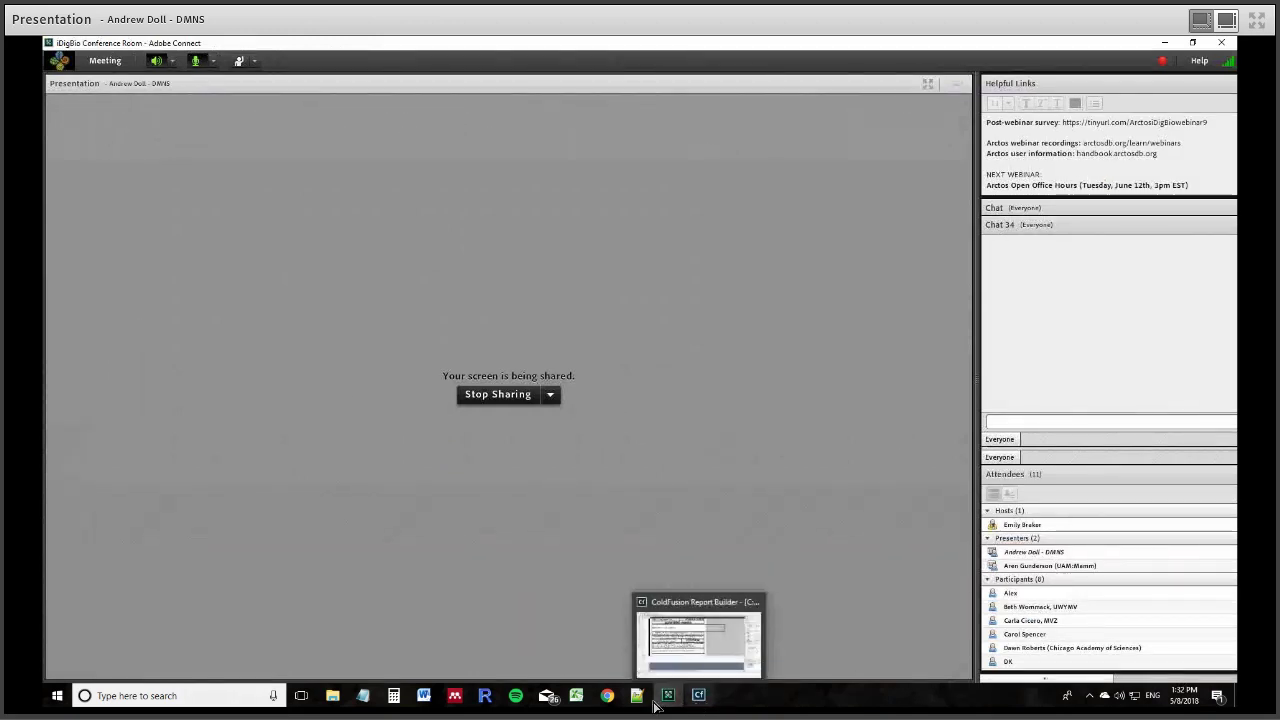
- Return to the Arctos browser window, search loans for number 2018, and open loan DMNS:Mamm OL-2018-10 for editing
mouse_move(600, 697)
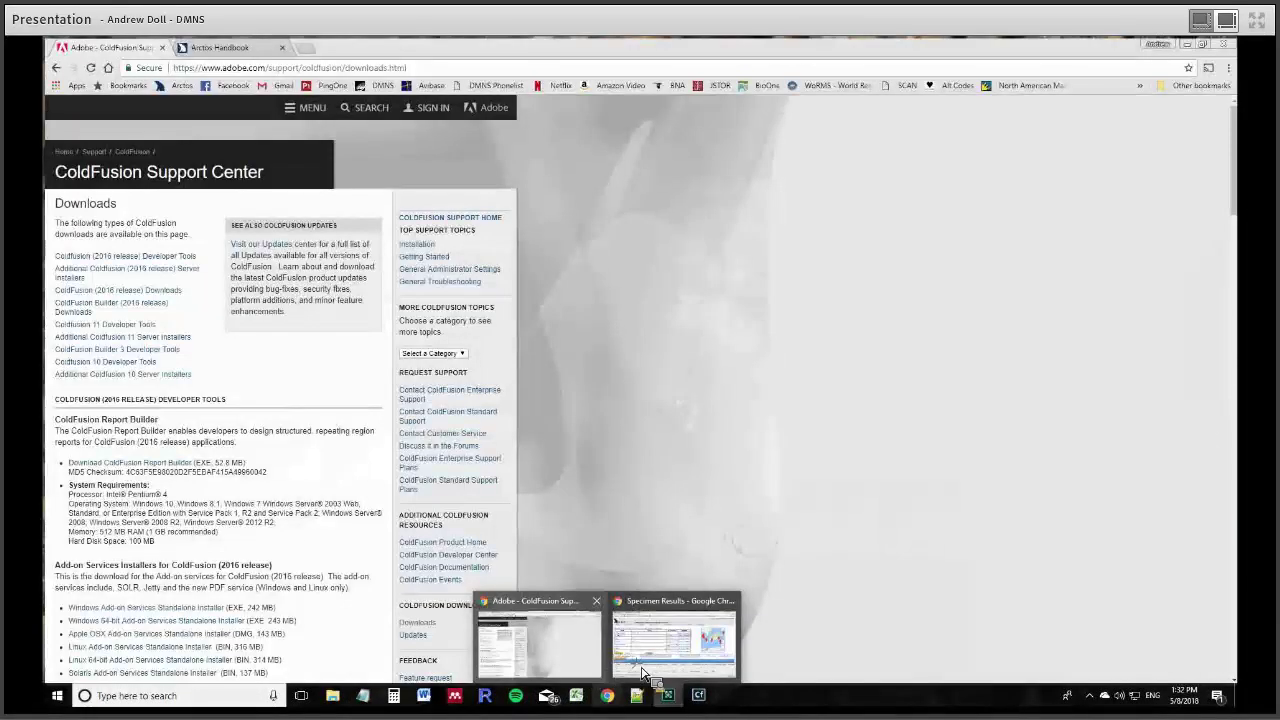
left_click(672, 640)
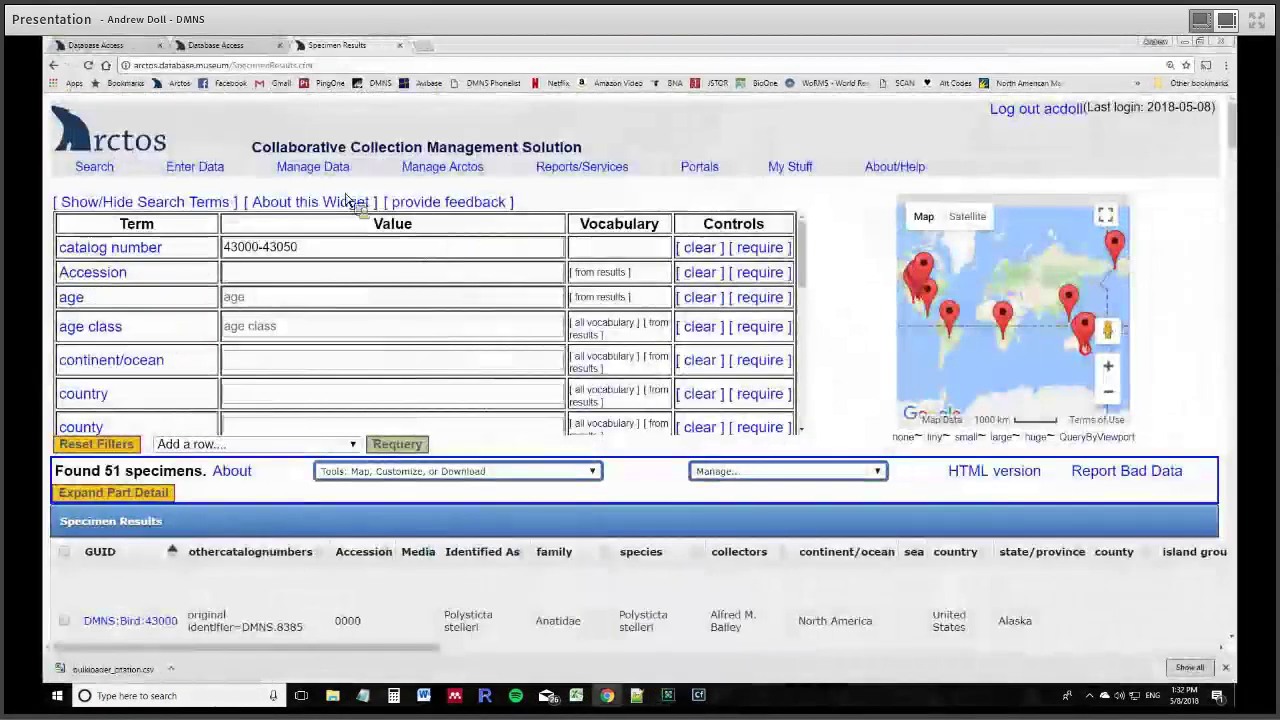
mouse_move(340, 175)
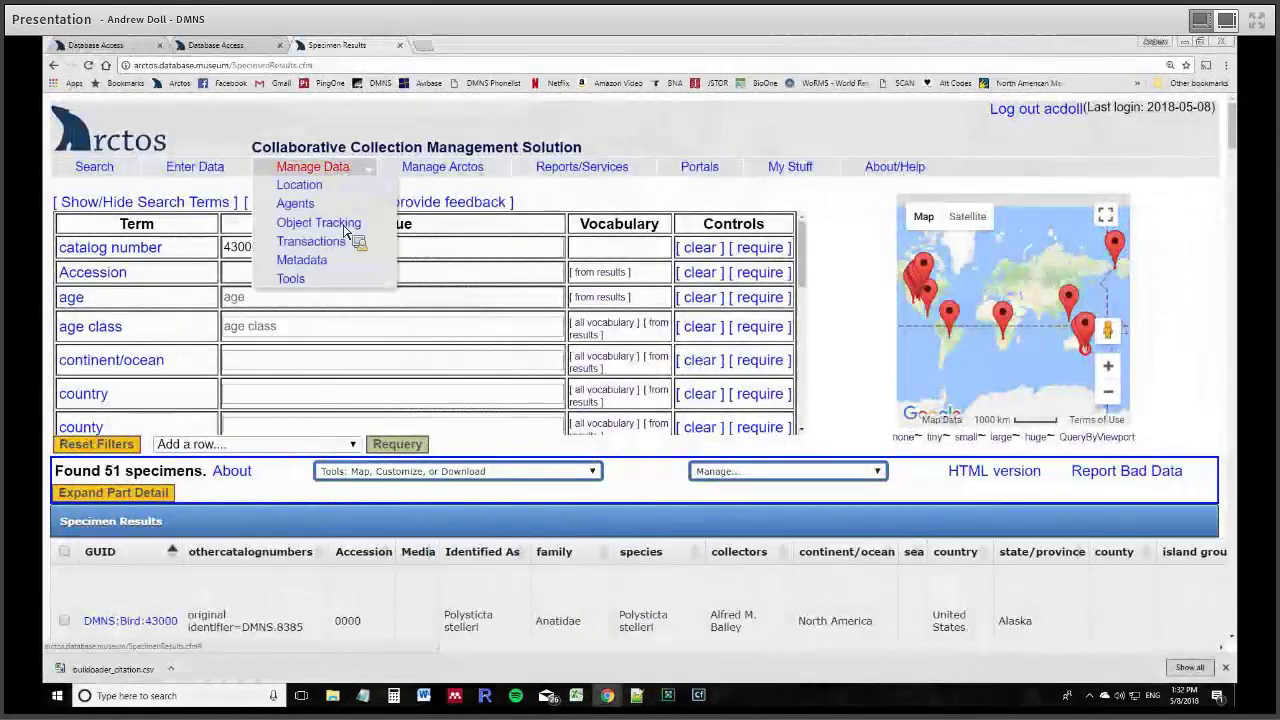
mouse_move(350, 245)
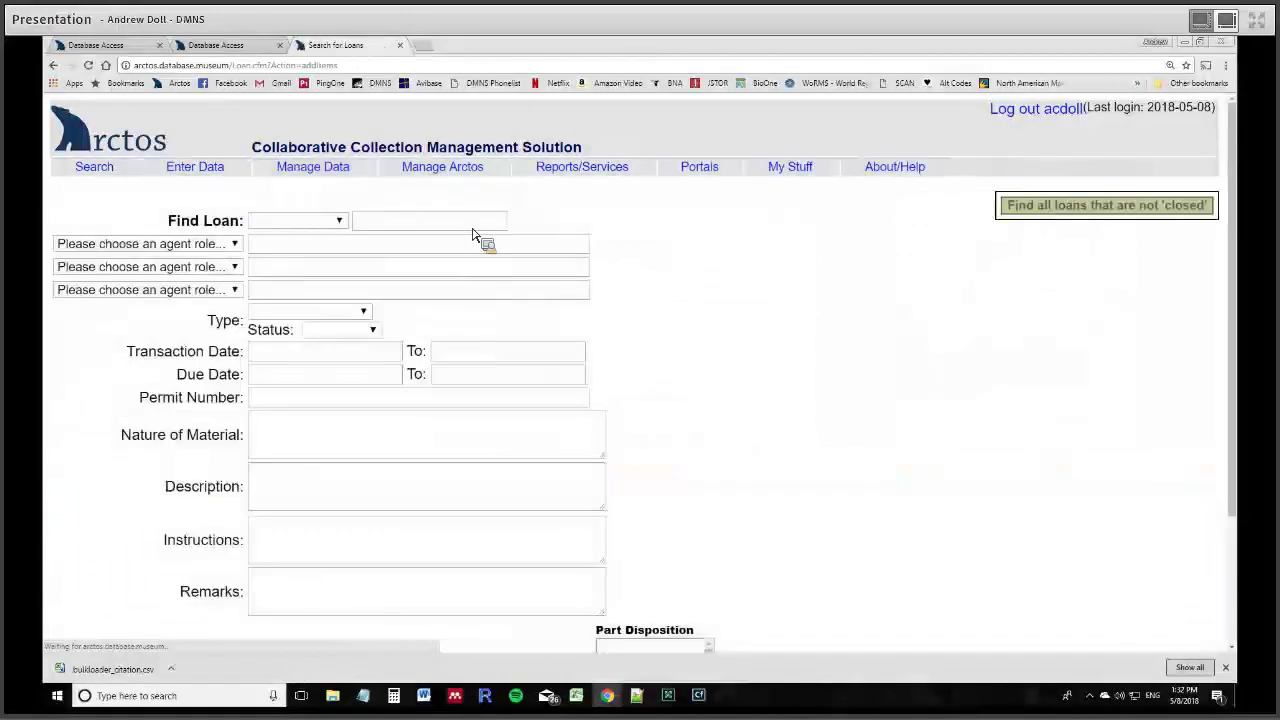
type("2018")
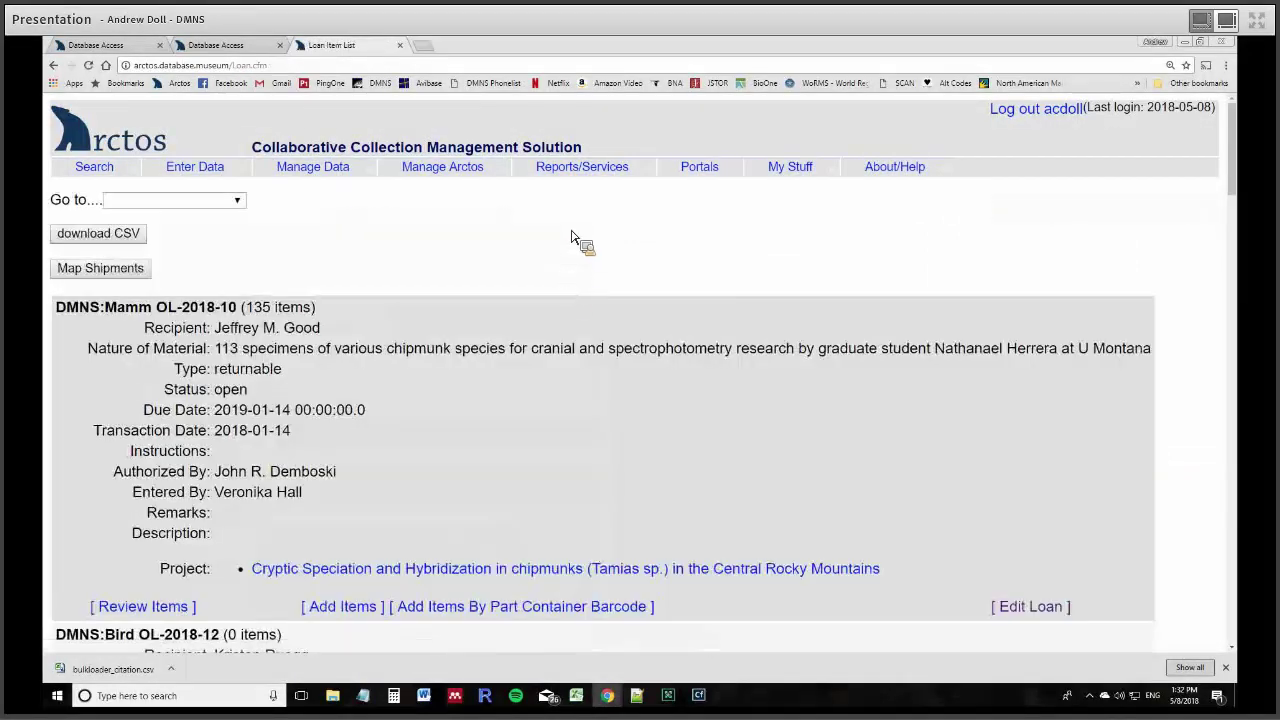
scroll(382, 205, "down", 1)
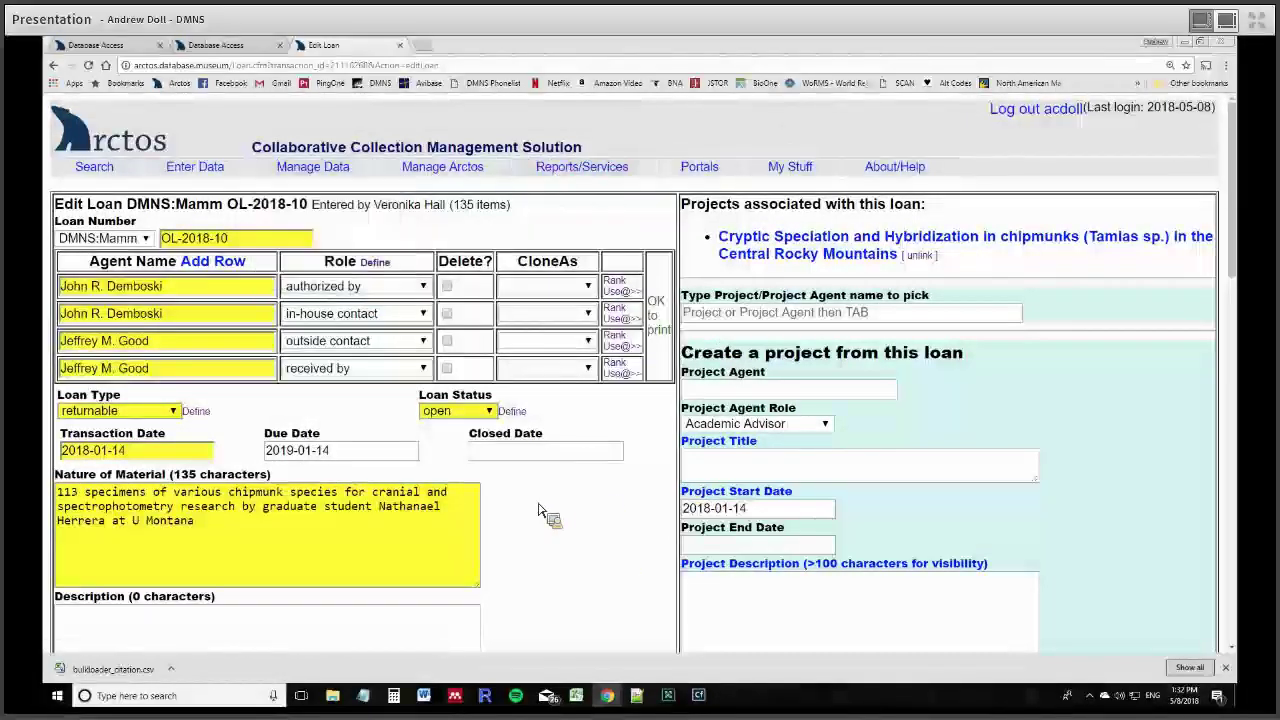
- Look through the loan's edit form and open its specimens list in a separate browser tab
scroll(567, 397, "down", 2)
scroll(570, 391, "down", 1)
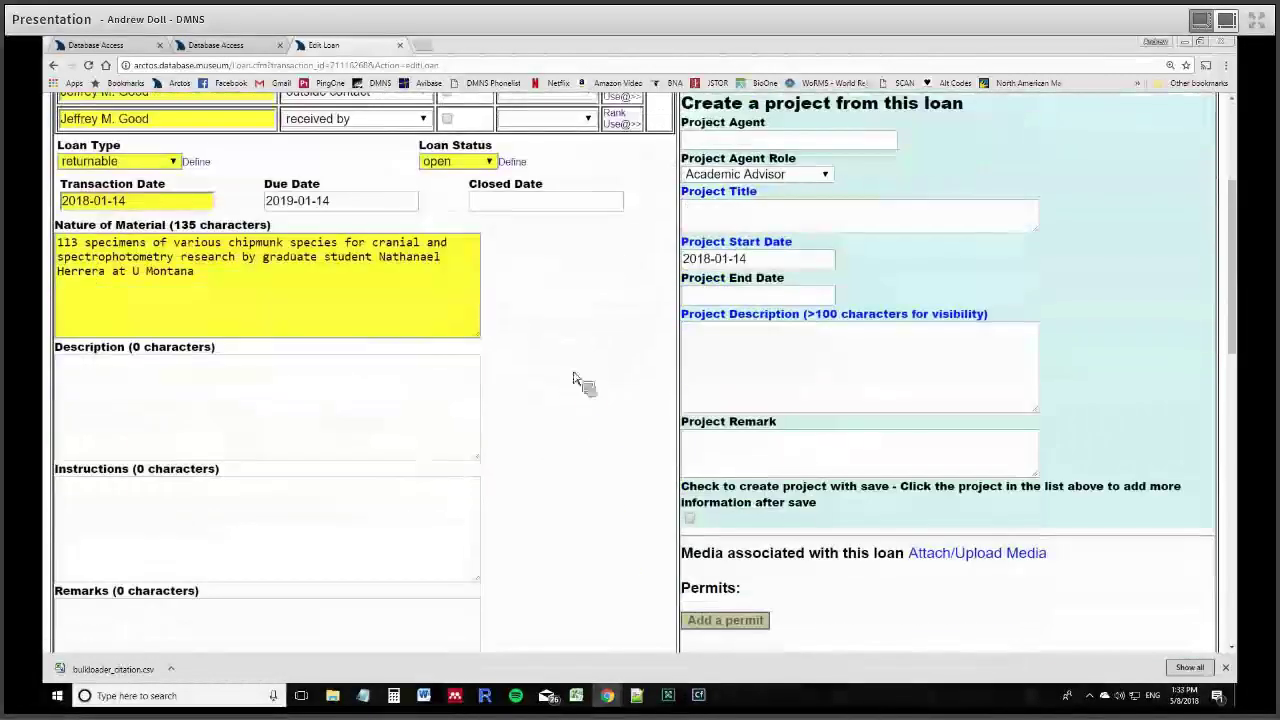
scroll(583, 368, "down", 1)
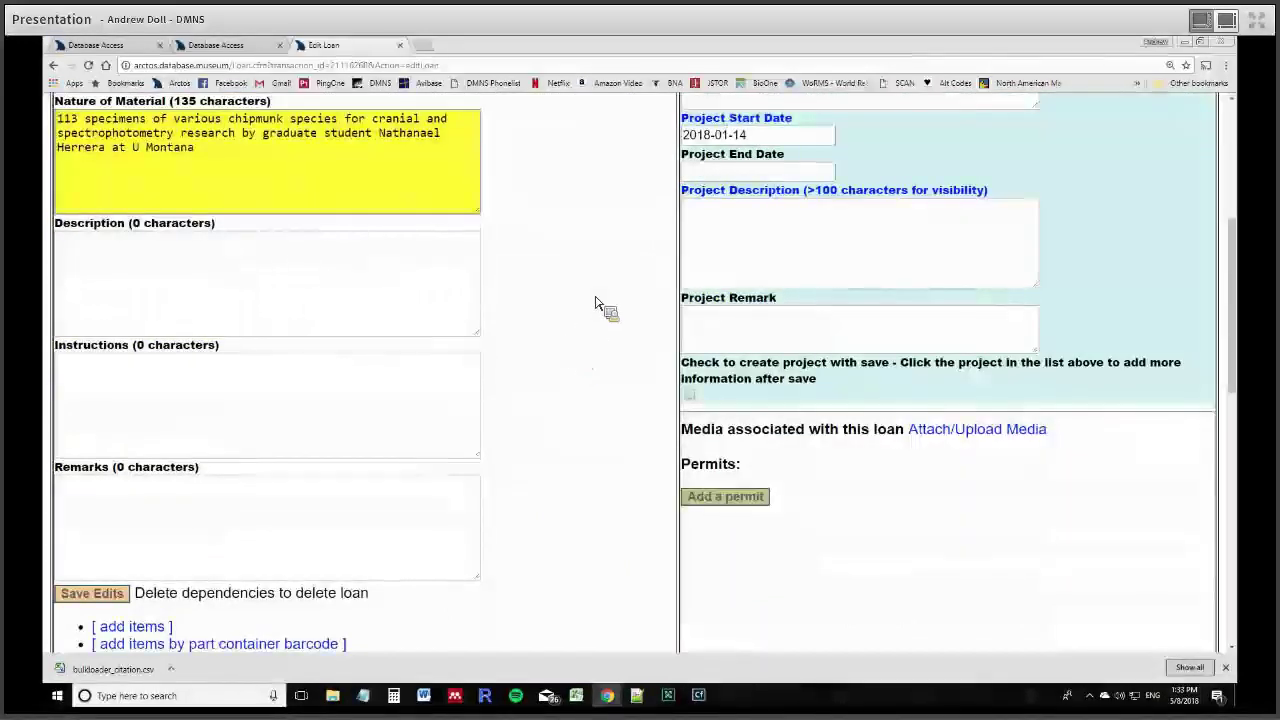
scroll(594, 306, "down", 5)
scroll(594, 306, "up", 2)
scroll(122, 590, "up", 1)
middle_click(110, 572)
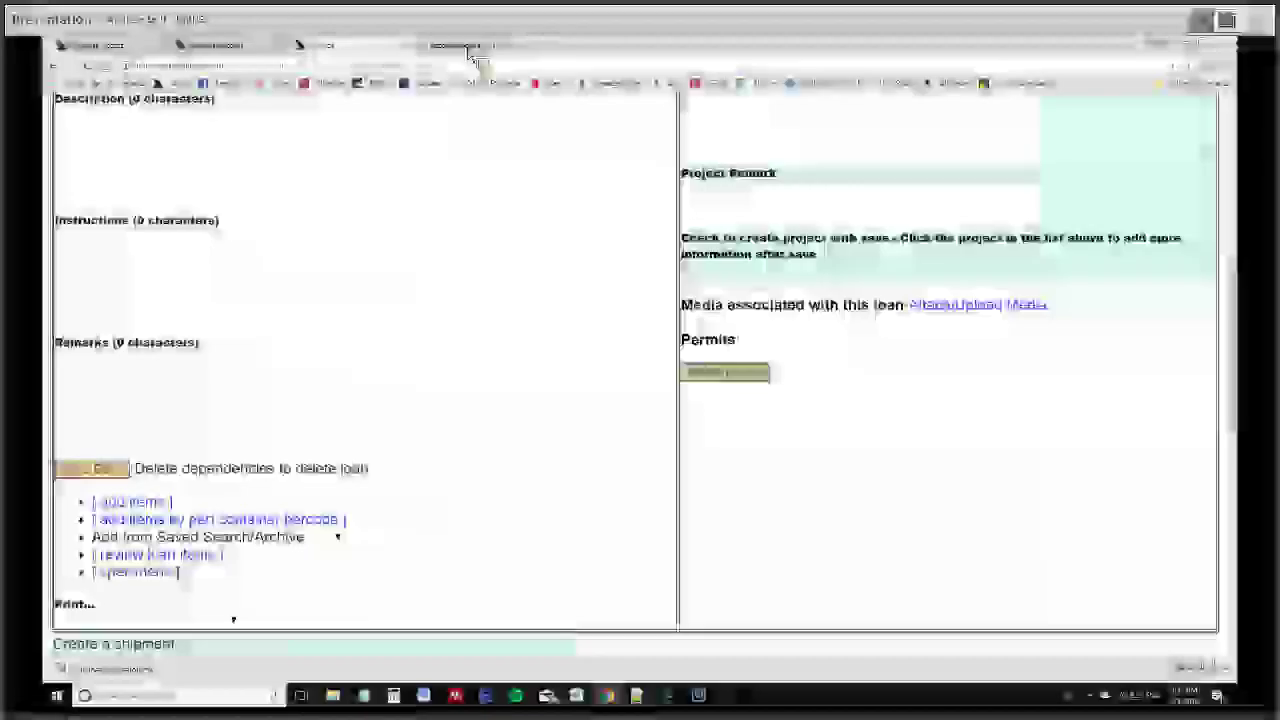
left_click(460, 47)
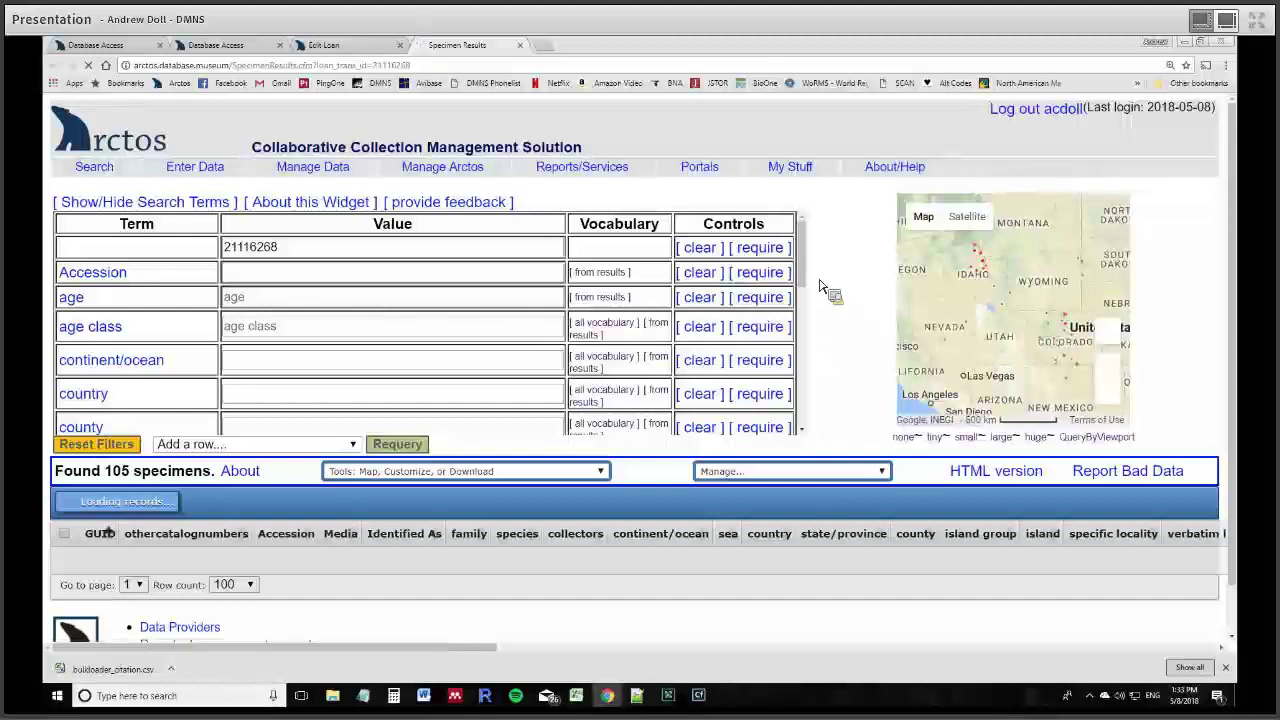
- Open the record for specimen DMNS:Mamm:10996 and examine the loan information in its Parts table
scroll(820, 287, "down", 1)
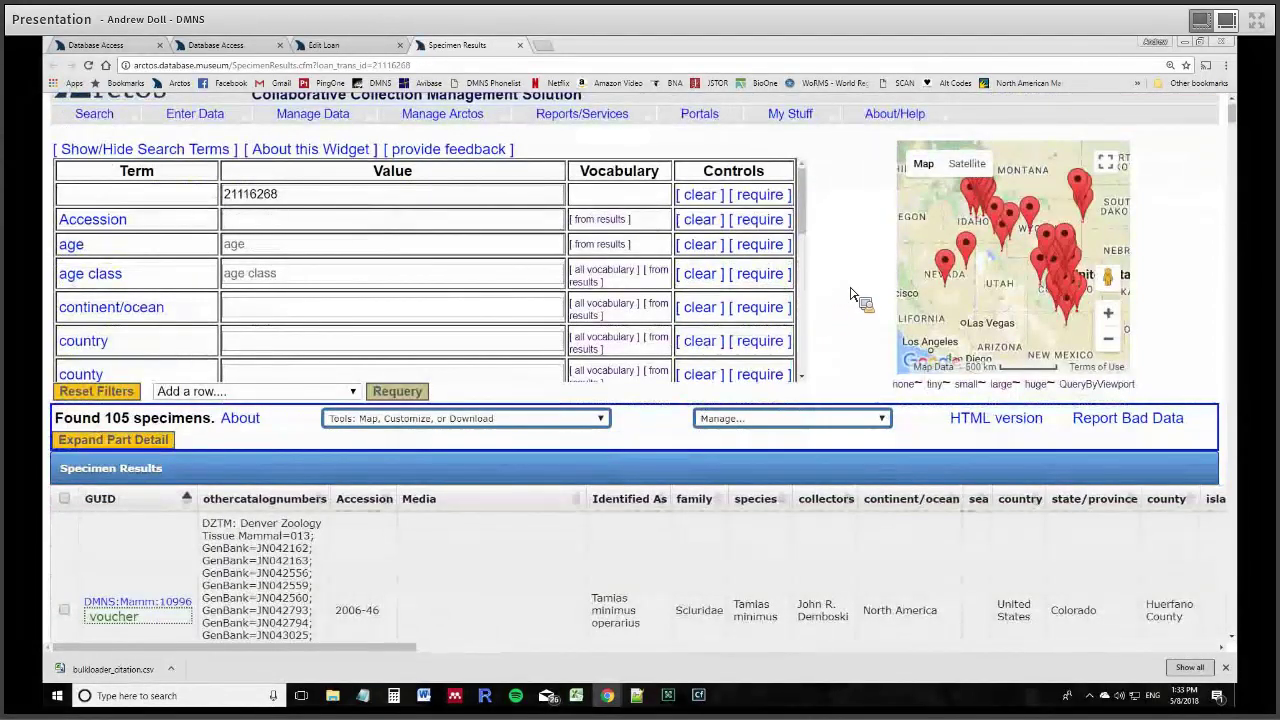
scroll(842, 290, "down", 2)
left_click(138, 416)
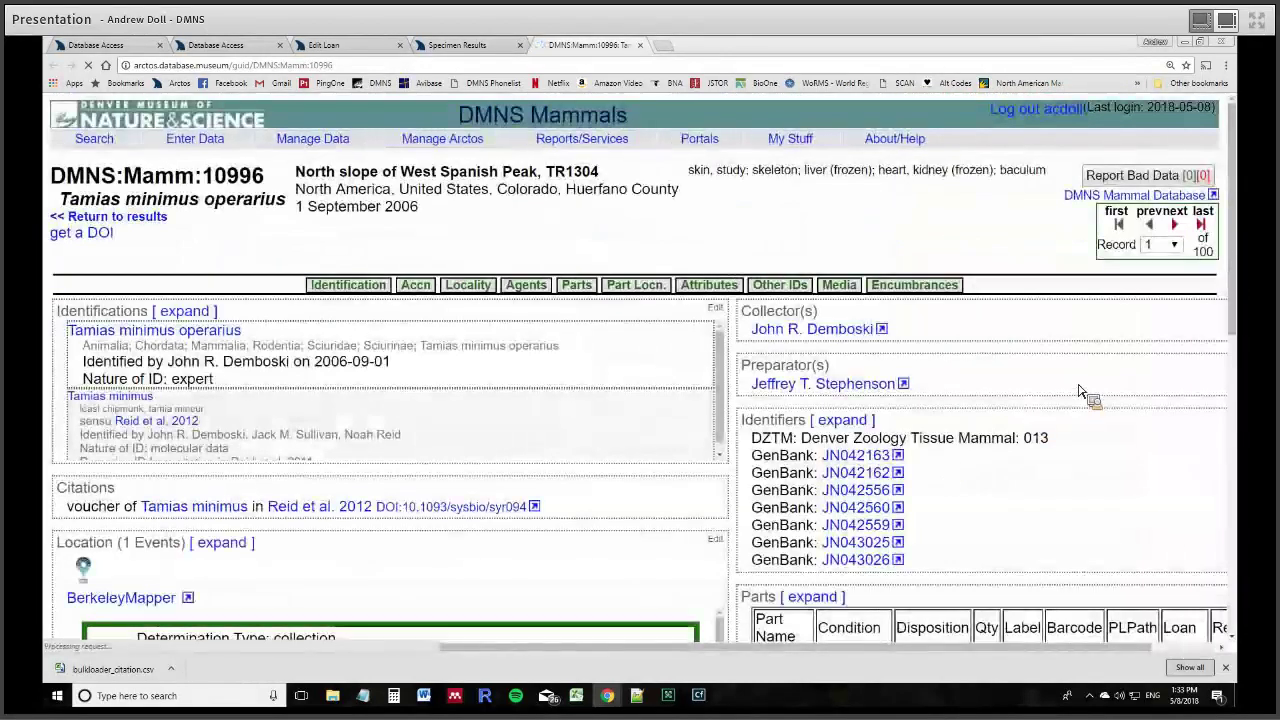
scroll(1062, 462, "down", 3)
scroll(1050, 525, "down", 1)
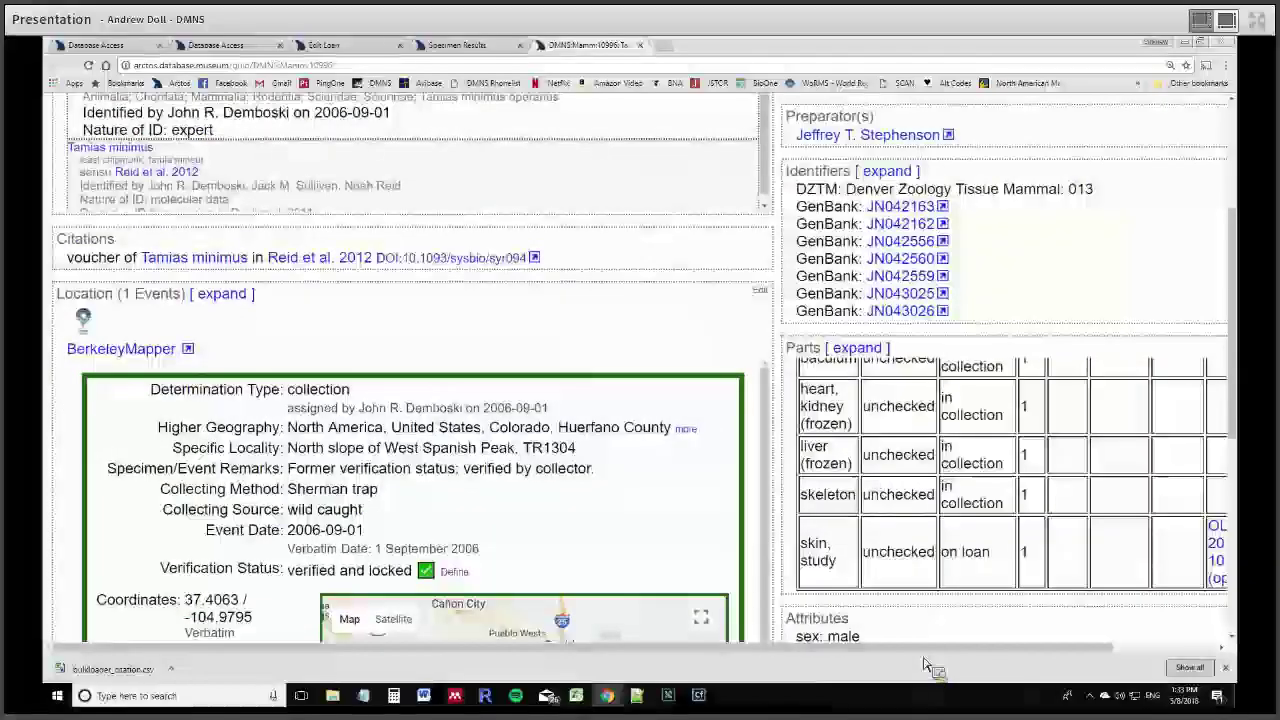
scroll(1034, 563, "right", 3)
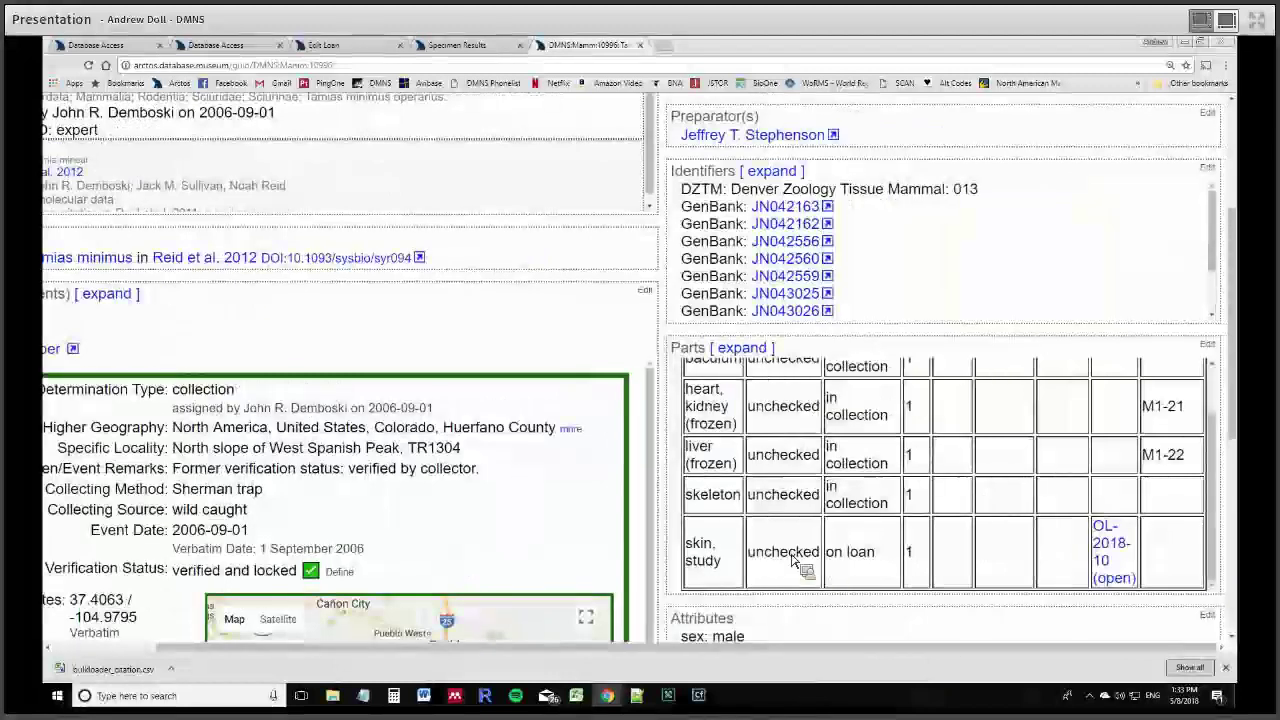
left_click(1121, 568)
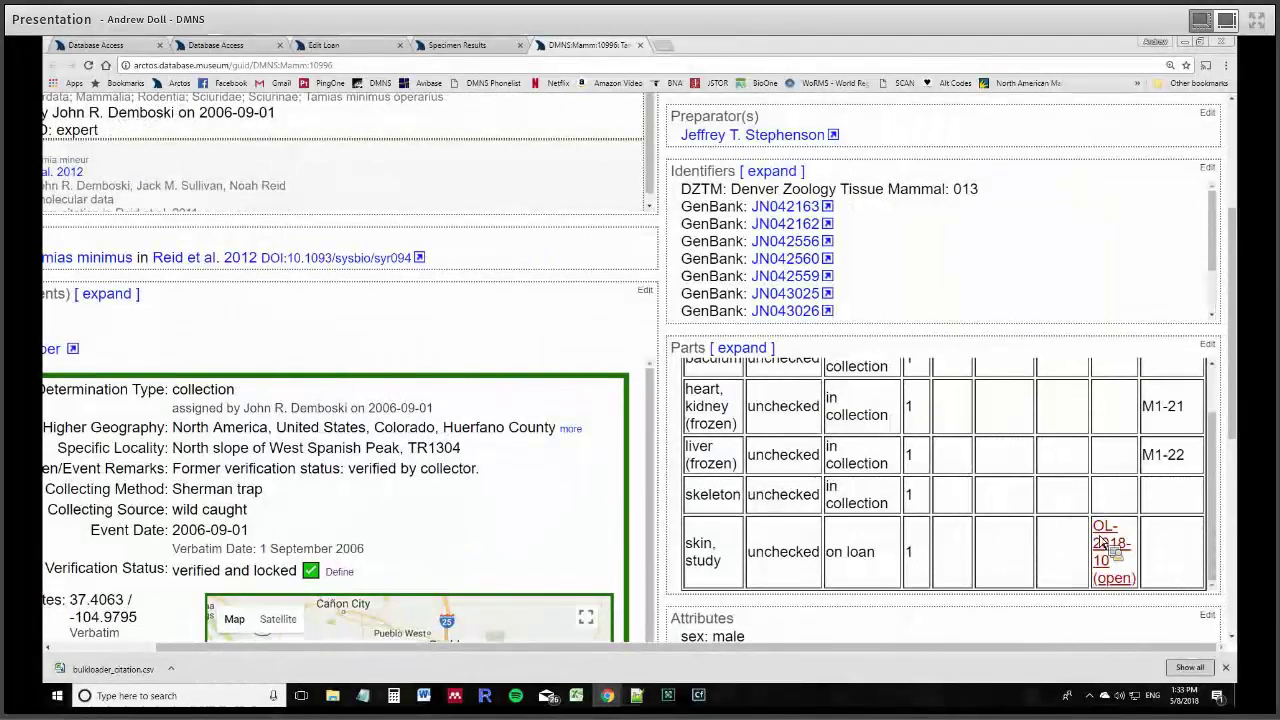
scroll(1030, 291, "up", 2)
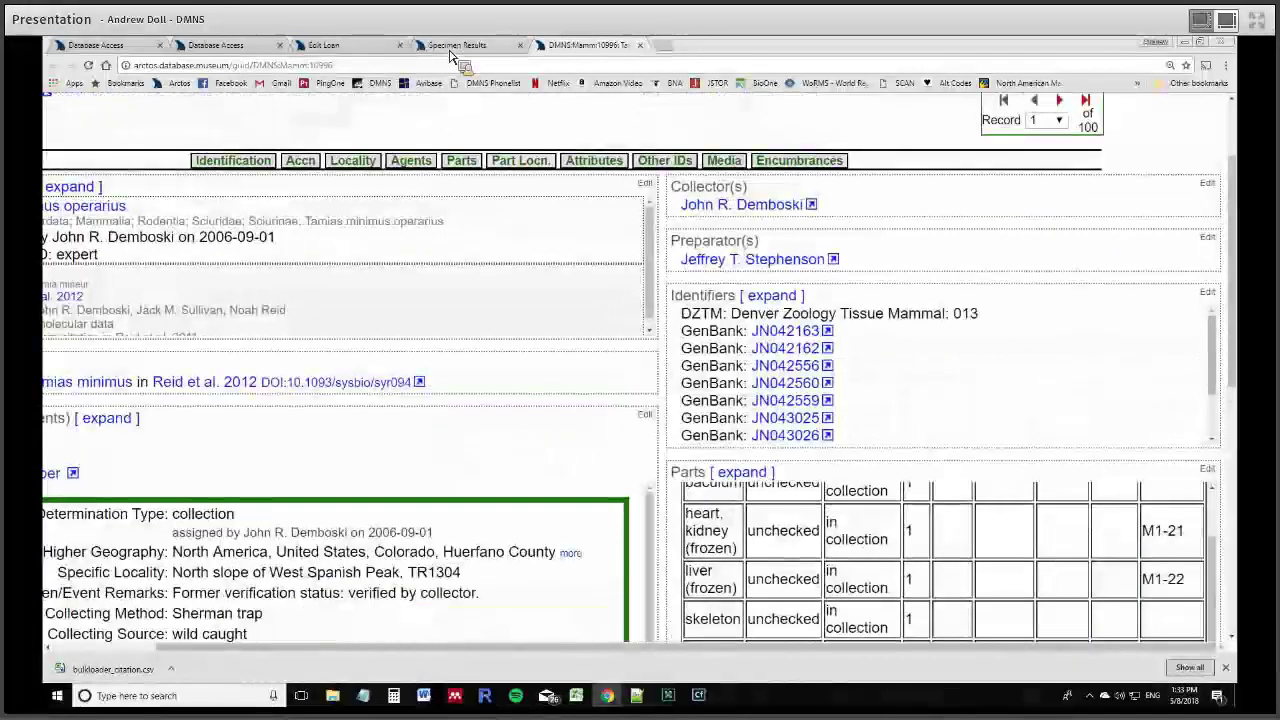
- Return to the loan's edit form and choose Any Report as its print option
left_click(418, 48)
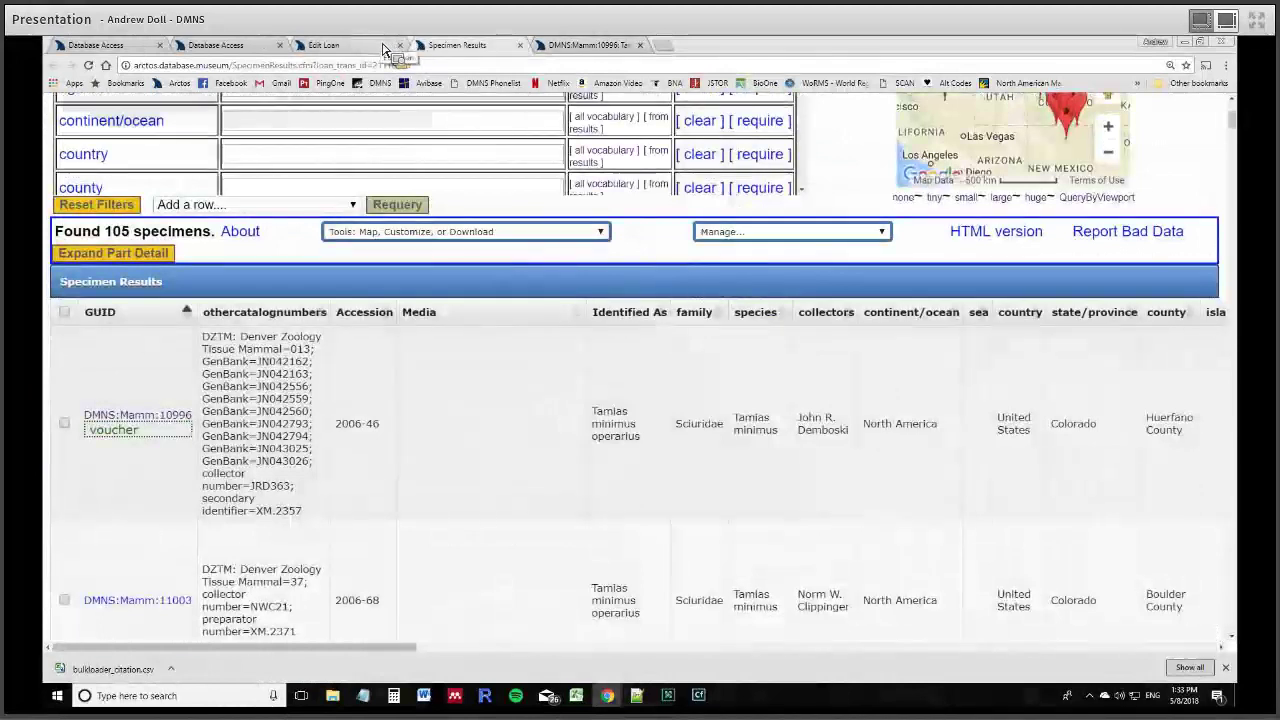
left_click(383, 49)
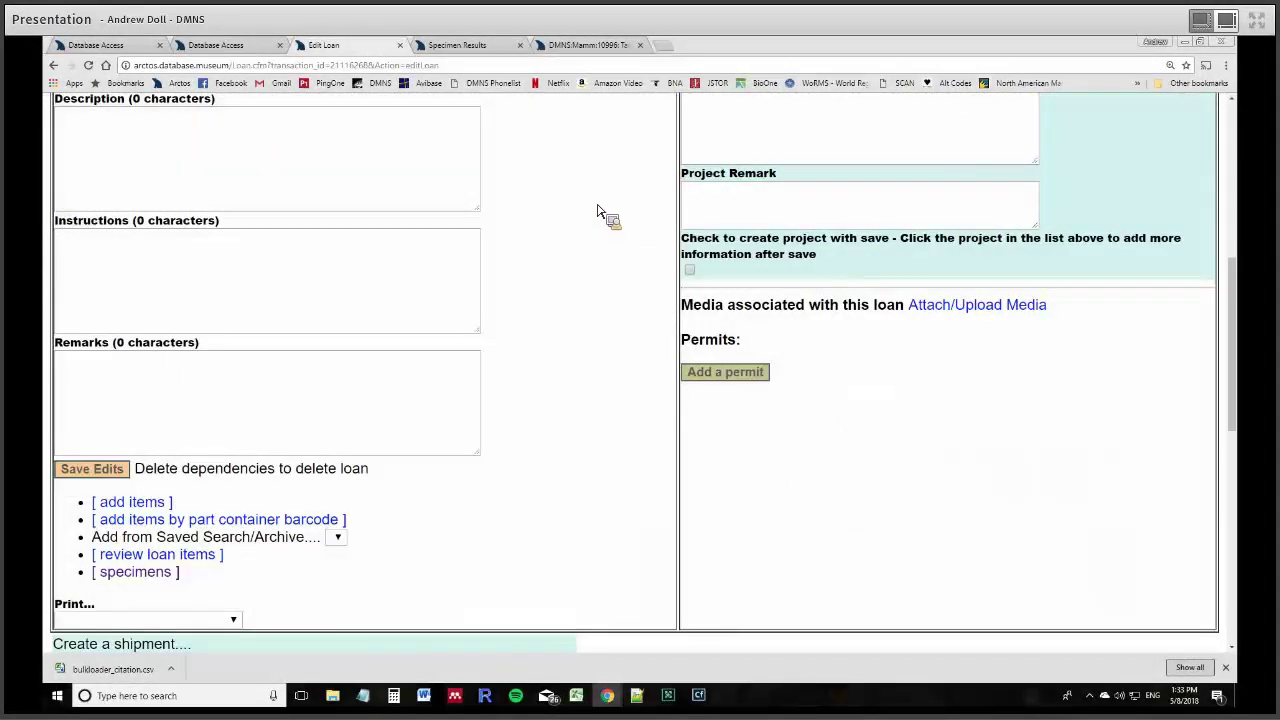
scroll(597, 214, "up", 5)
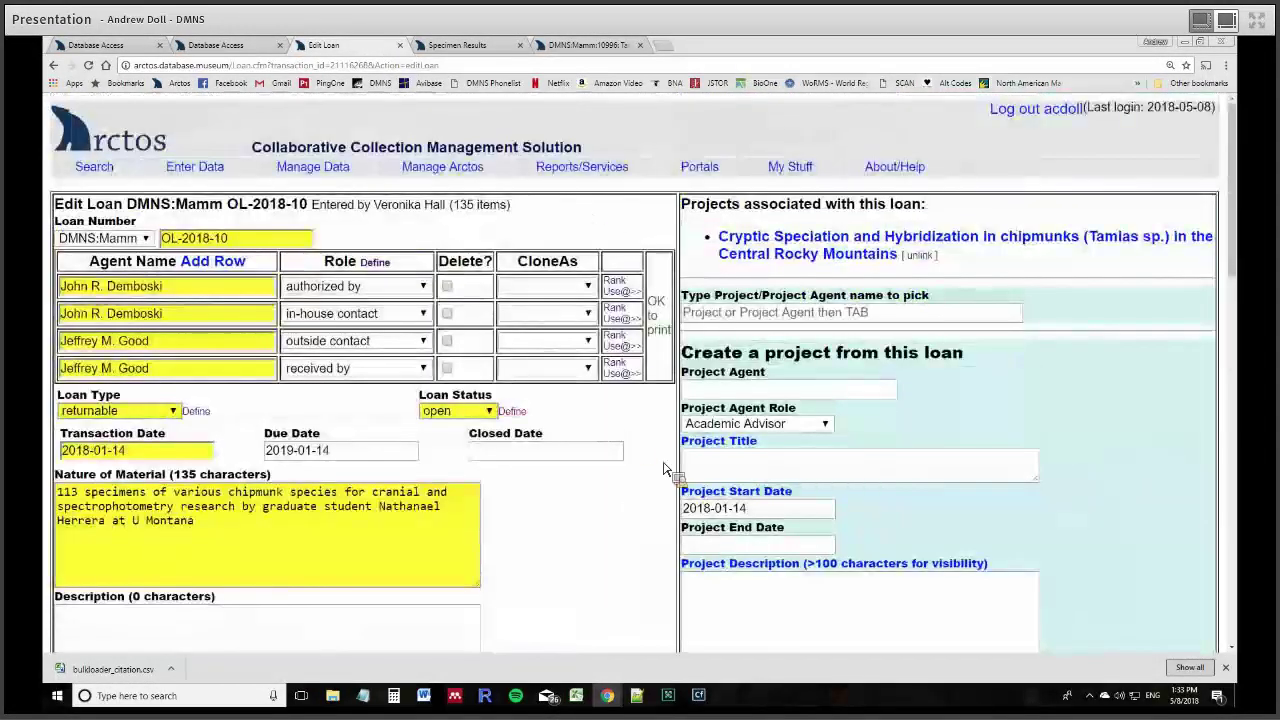
scroll(417, 543, "down", 5)
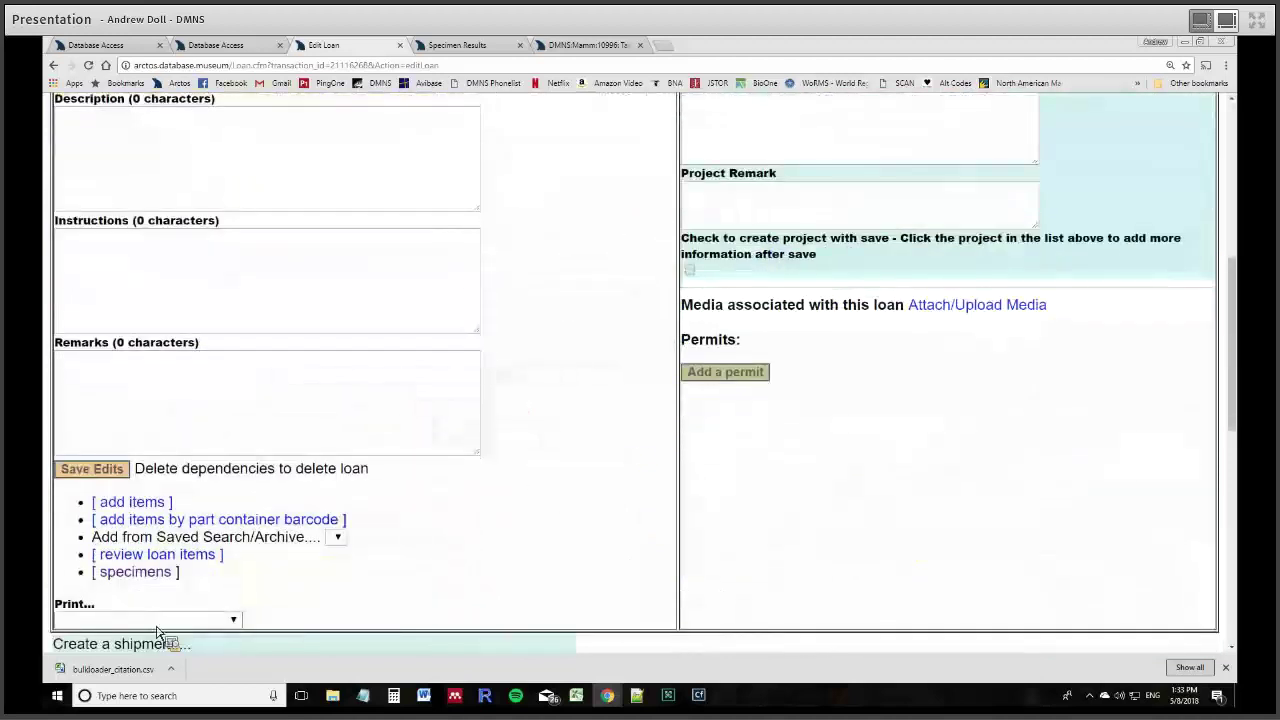
left_click(156, 624)
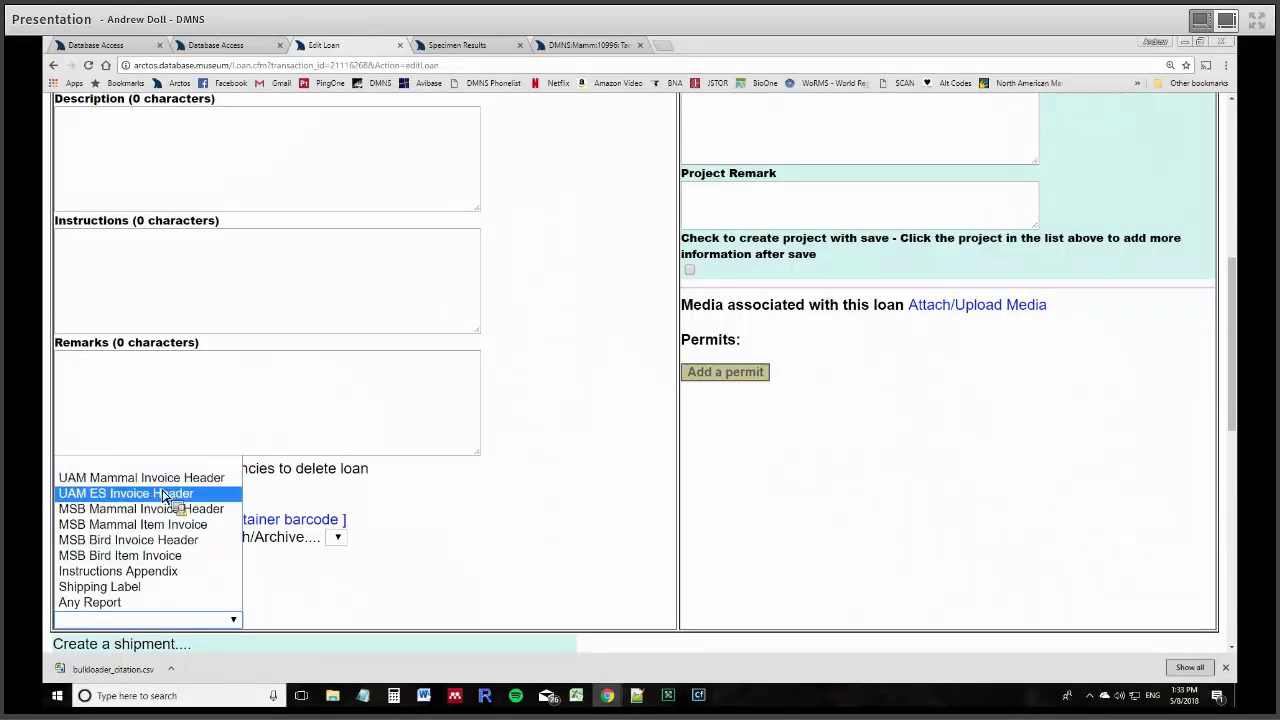
left_click(135, 602)
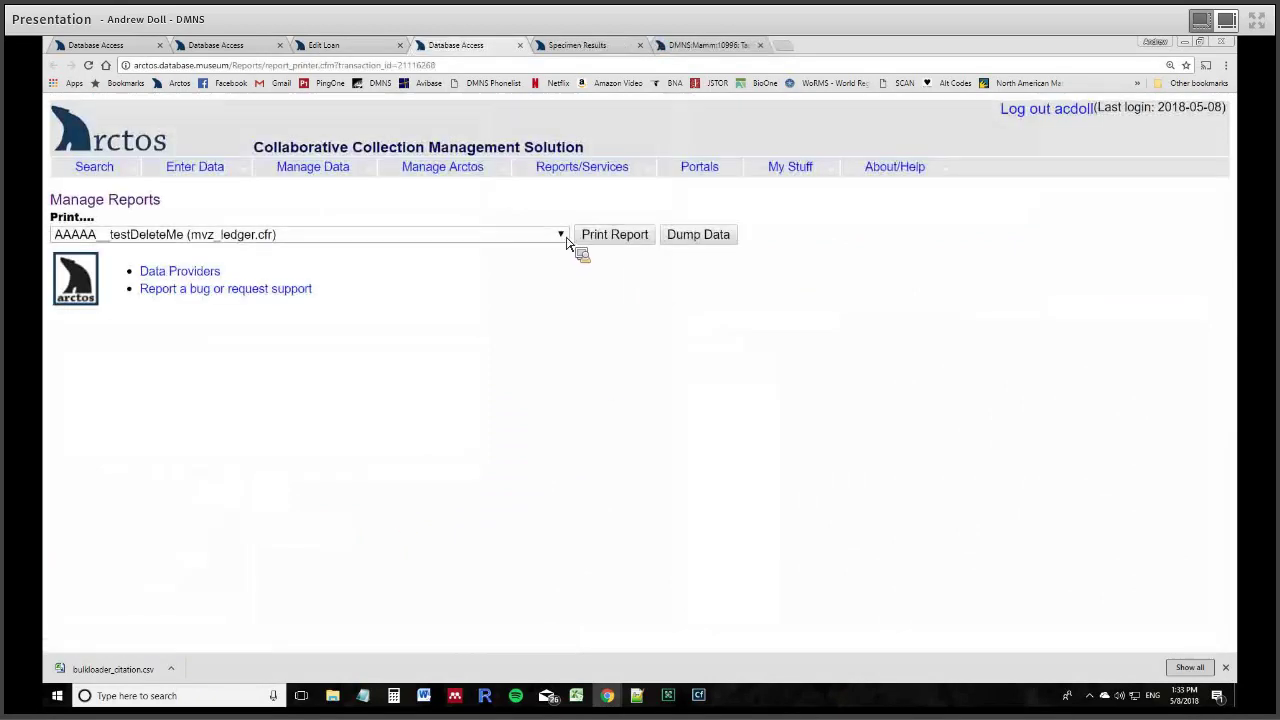
- Select the MVZ_Loan_Invoice (MVZ_Loan_Invoice.cfr) report for the loan and print it
left_click(566, 240)
left_click_drag(566, 253, 560, 420)
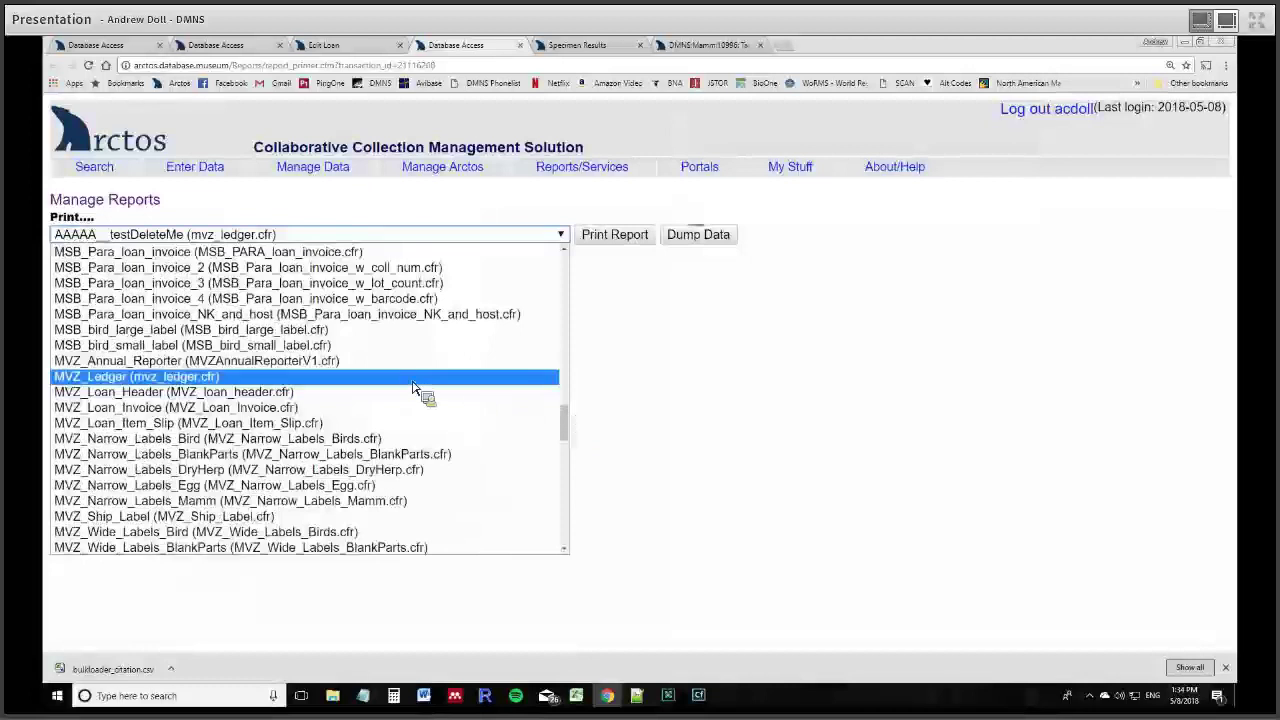
key("Down")
key("Down")
key("Return")
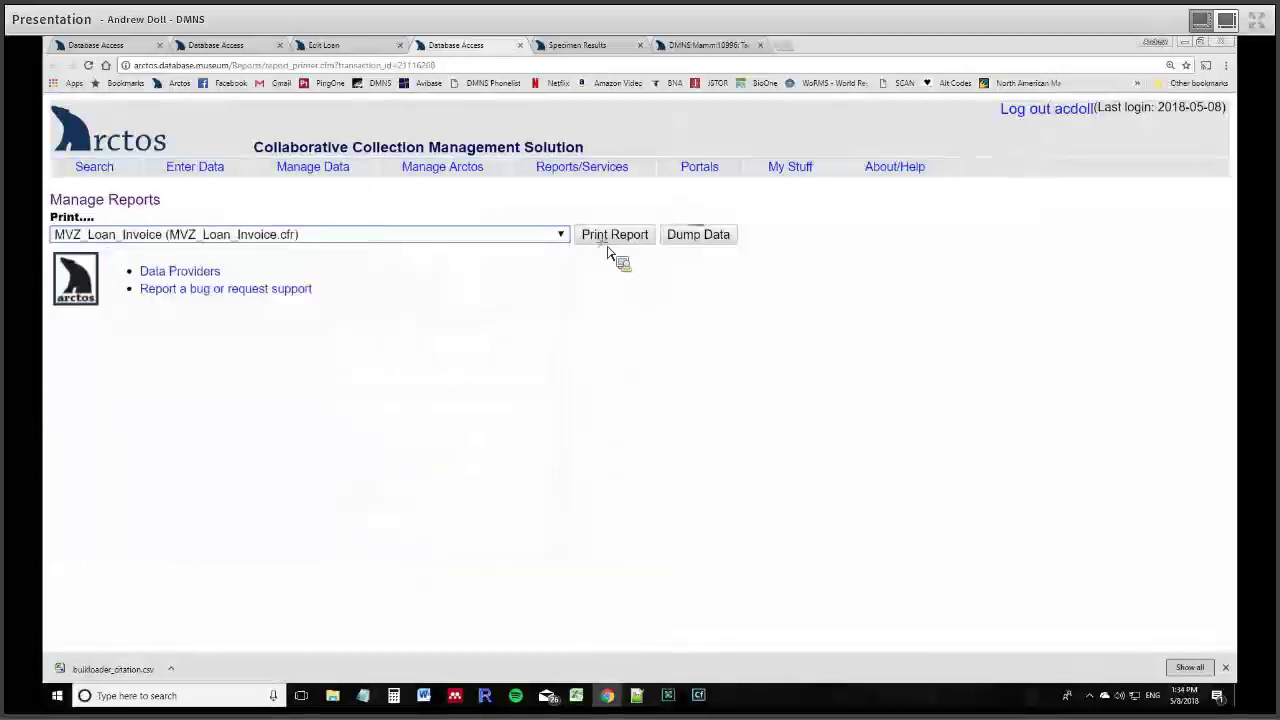
left_click(612, 240)
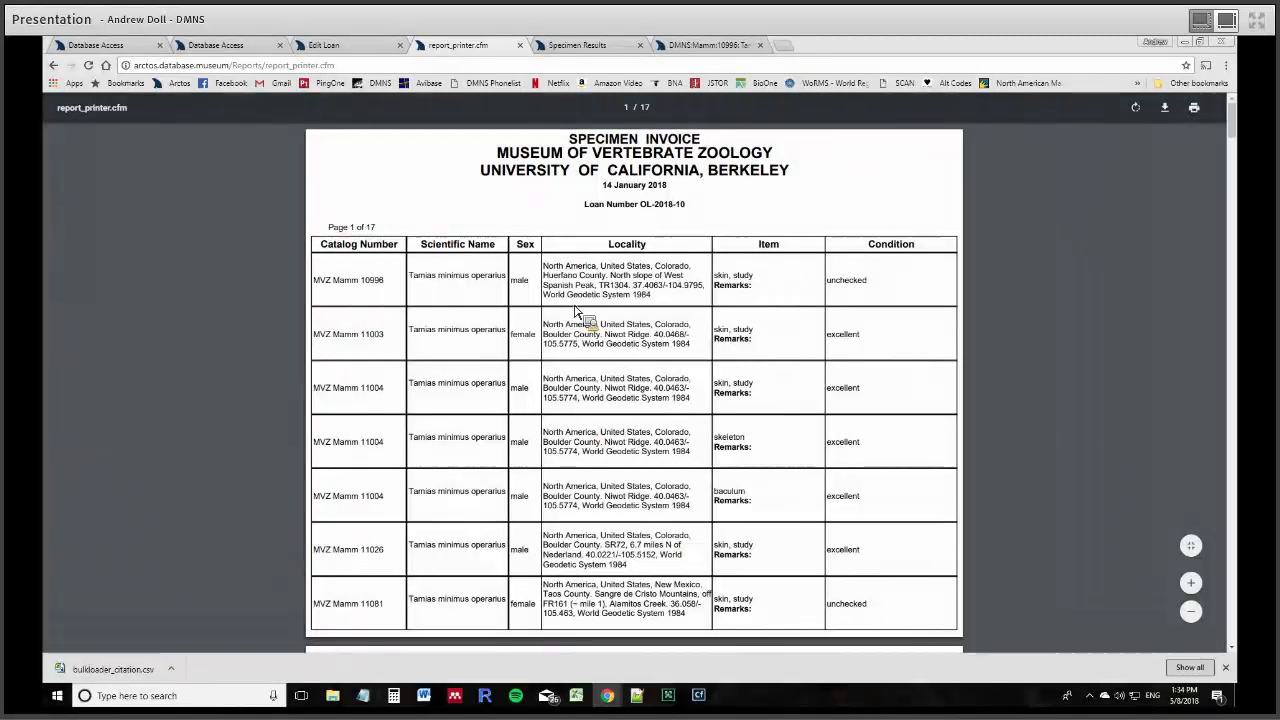
- Examine the printed invoice's catalog number prefix, institution heading and specimen rows
left_click_drag(360, 281, 312, 281)
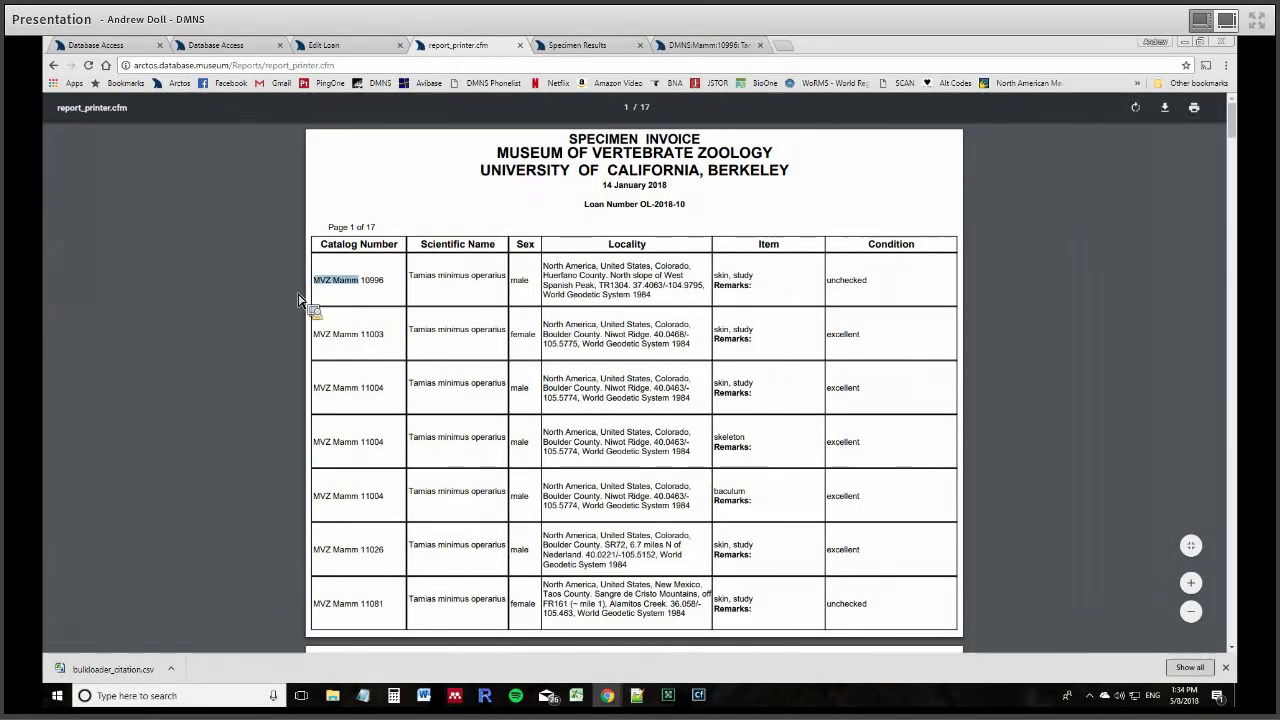
left_click_drag(472, 271, 580, 146)
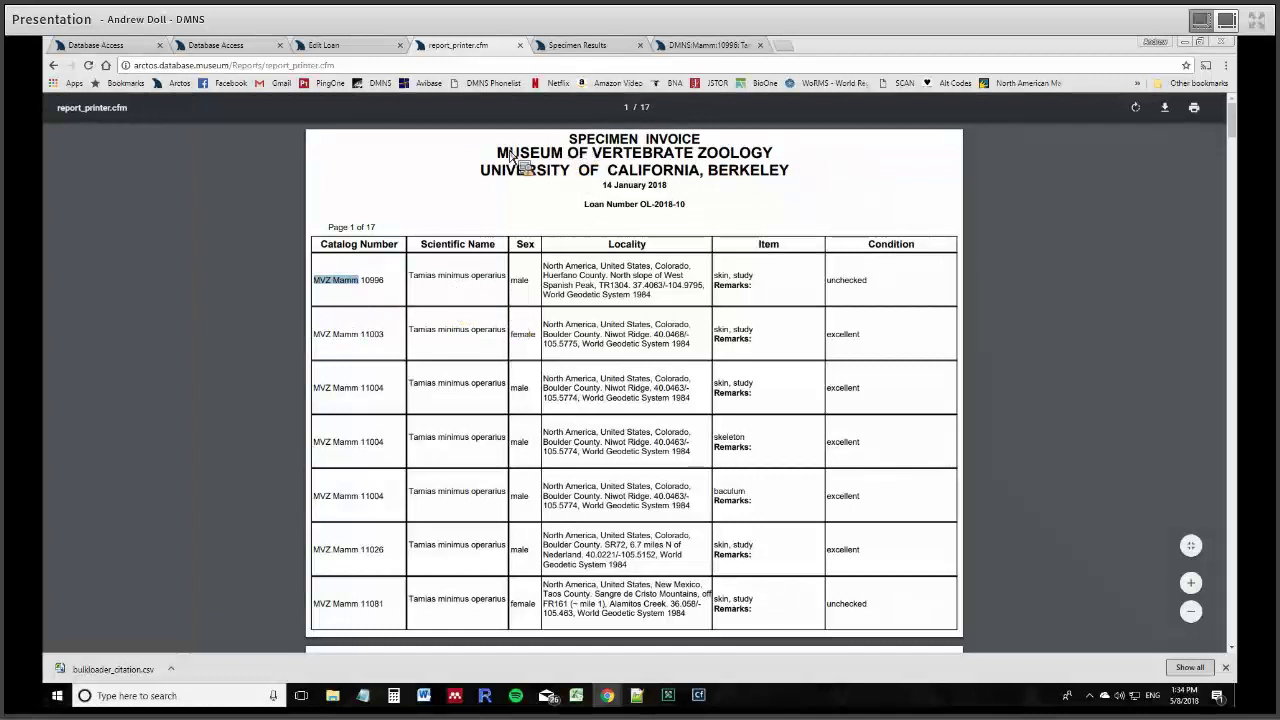
left_click_drag(497, 152, 737, 175)
left_click(740, 175)
scroll(672, 570, "down", 1)
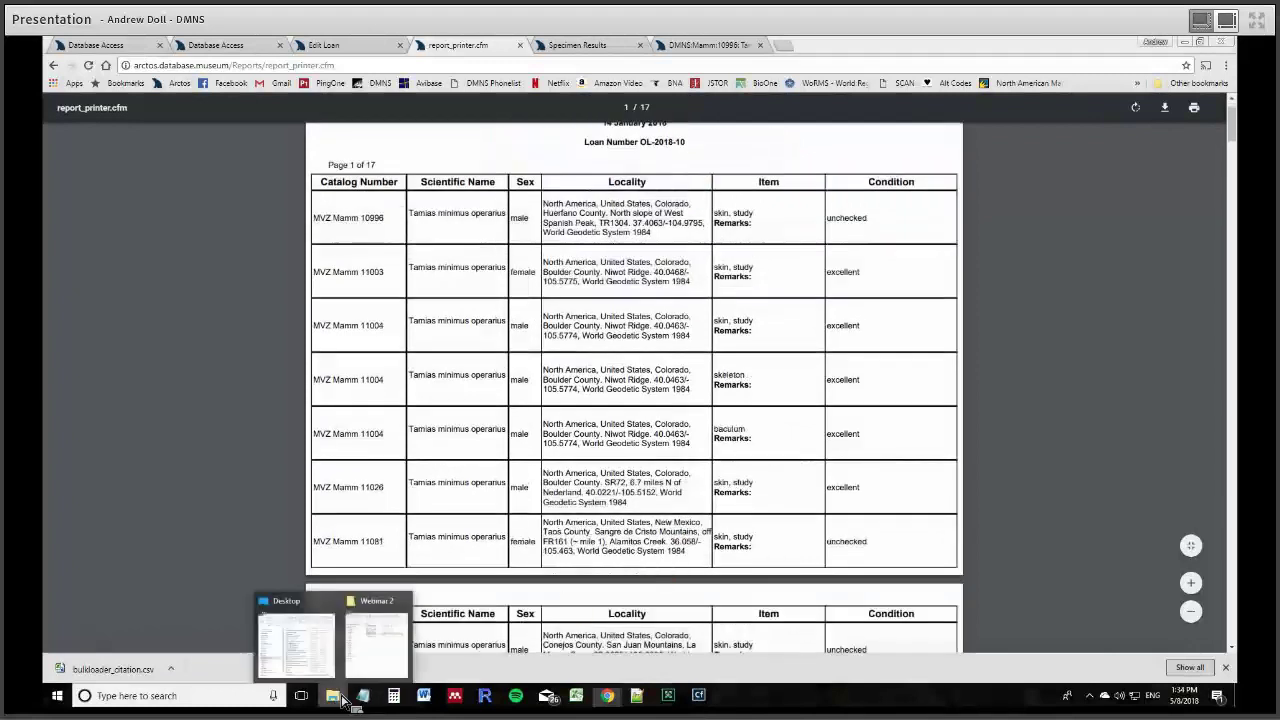
- Open the DMNS_Loan_Invoice template from the Webinar 2 folder in ColdFusion Report Builder and select its museum name label
left_click(363, 655)
left_click_drag(310, 254, 300, 243)
double_click(296, 229)
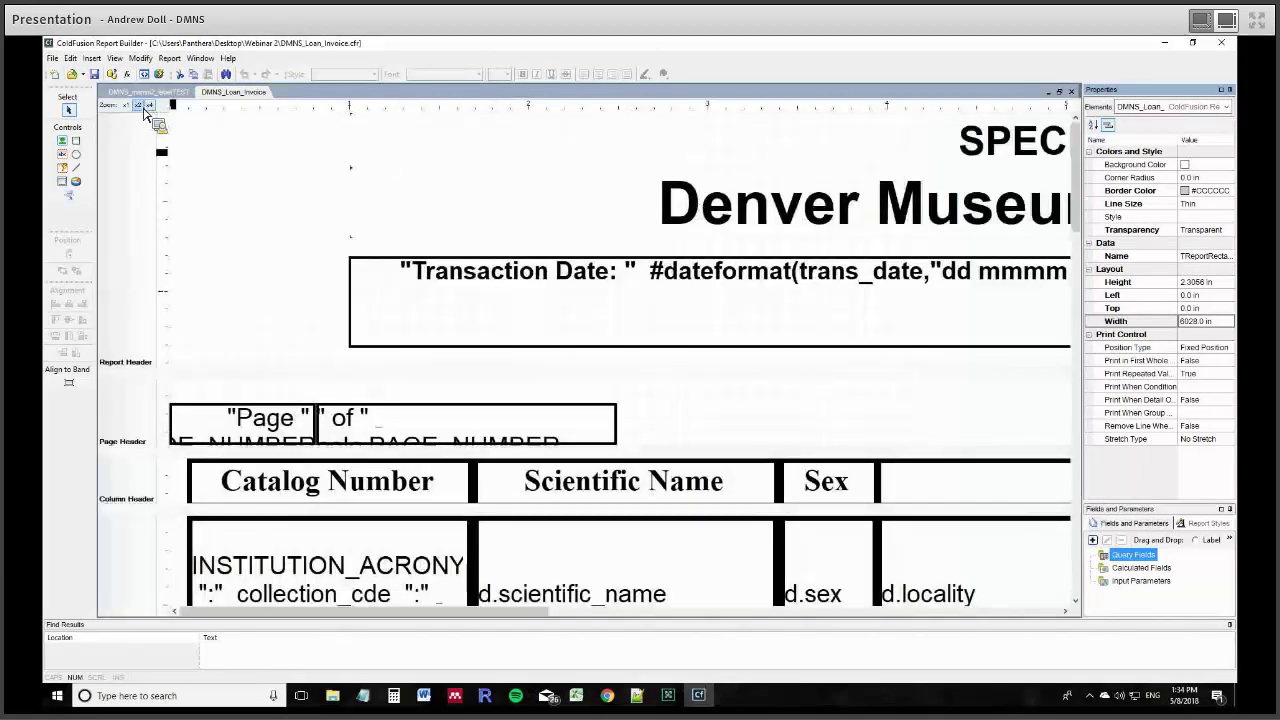
left_click(695, 158)
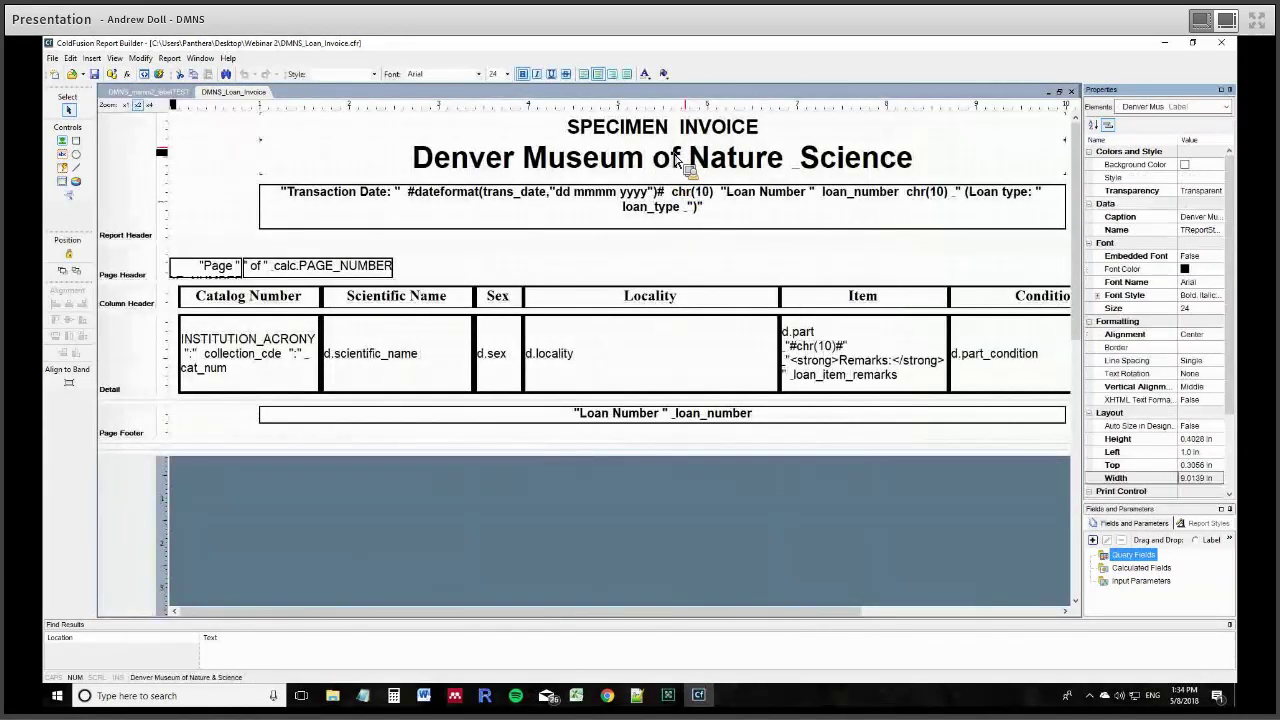
- Inspect the header field with the transaction date, loan number and loan type, and return to the printed invoice in the browser
left_click(574, 218)
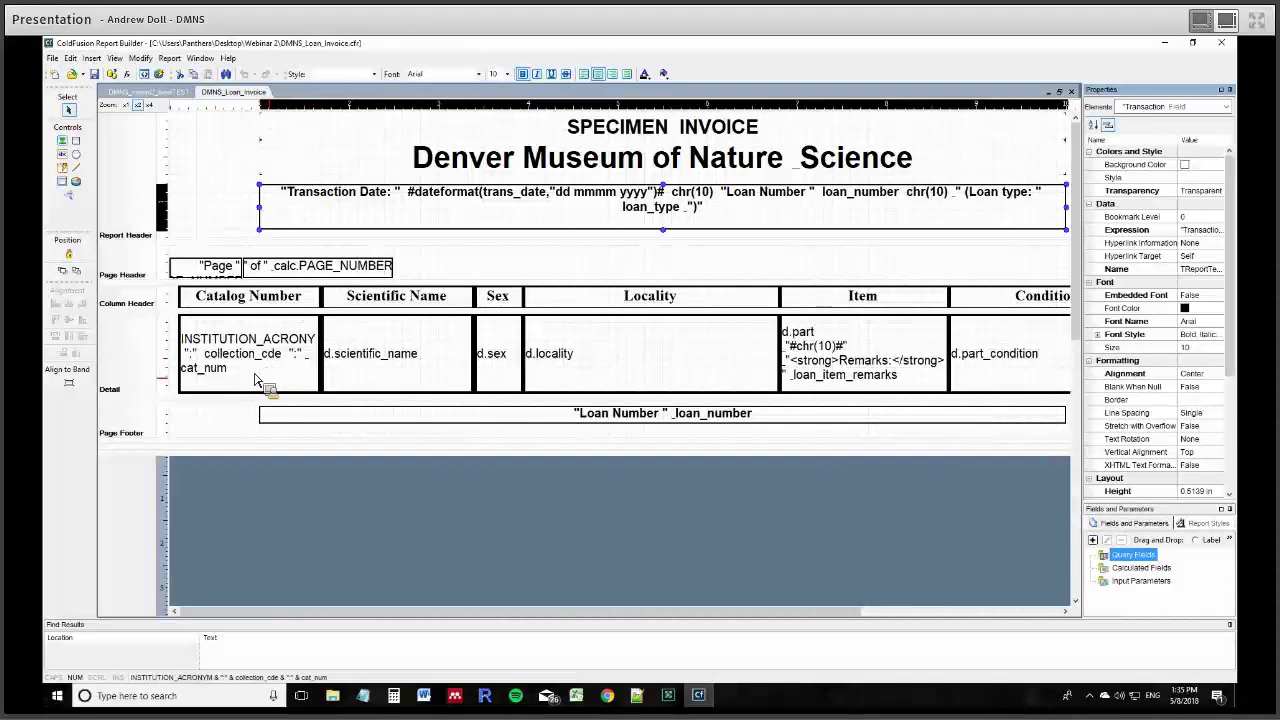
left_click(1175, 50)
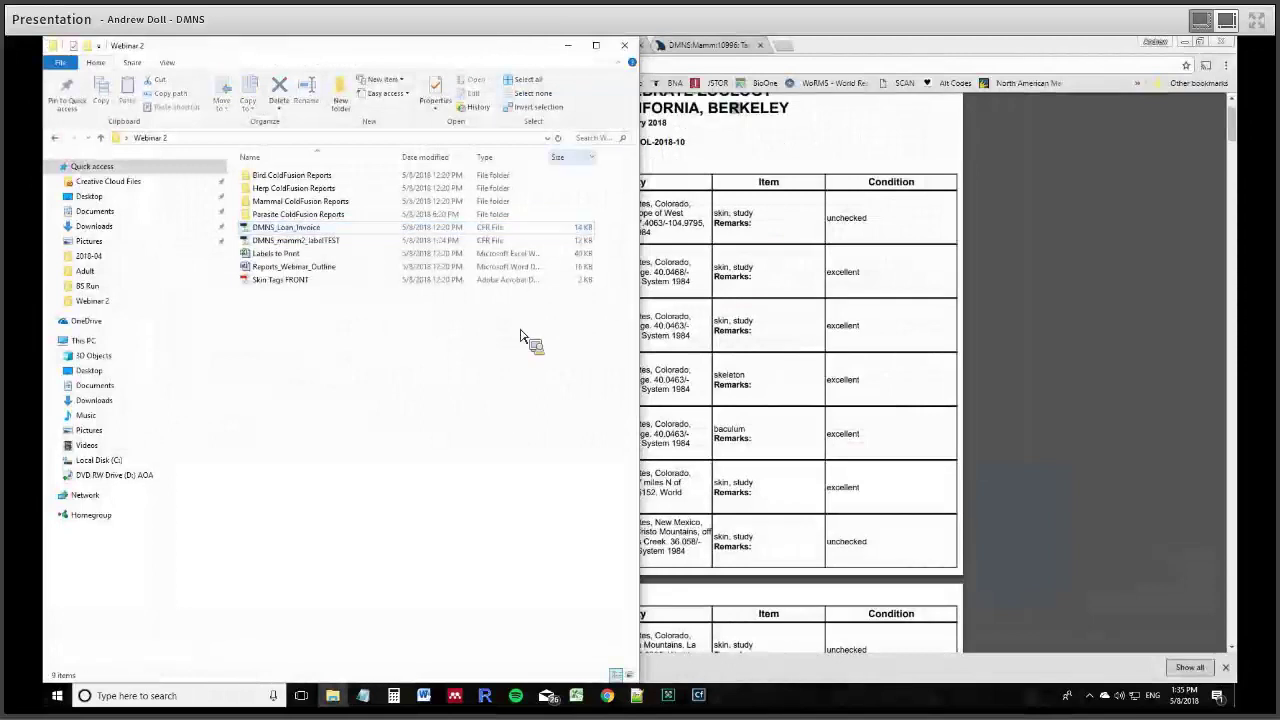
left_click(568, 46)
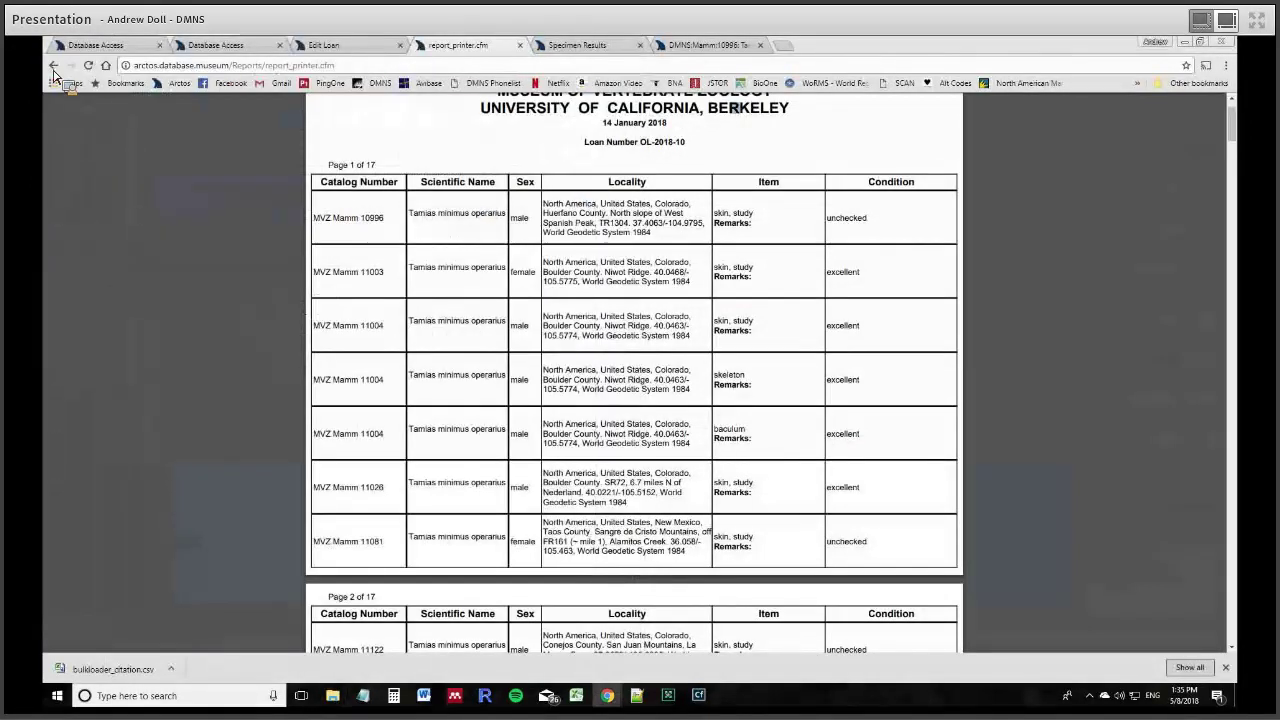
- Return to the loan's report selection and print it with the DMNS_Loan_Invoice (DMNS_Loan_Invoice.cfr) report
key("alt+Left")
left_click(558, 236)
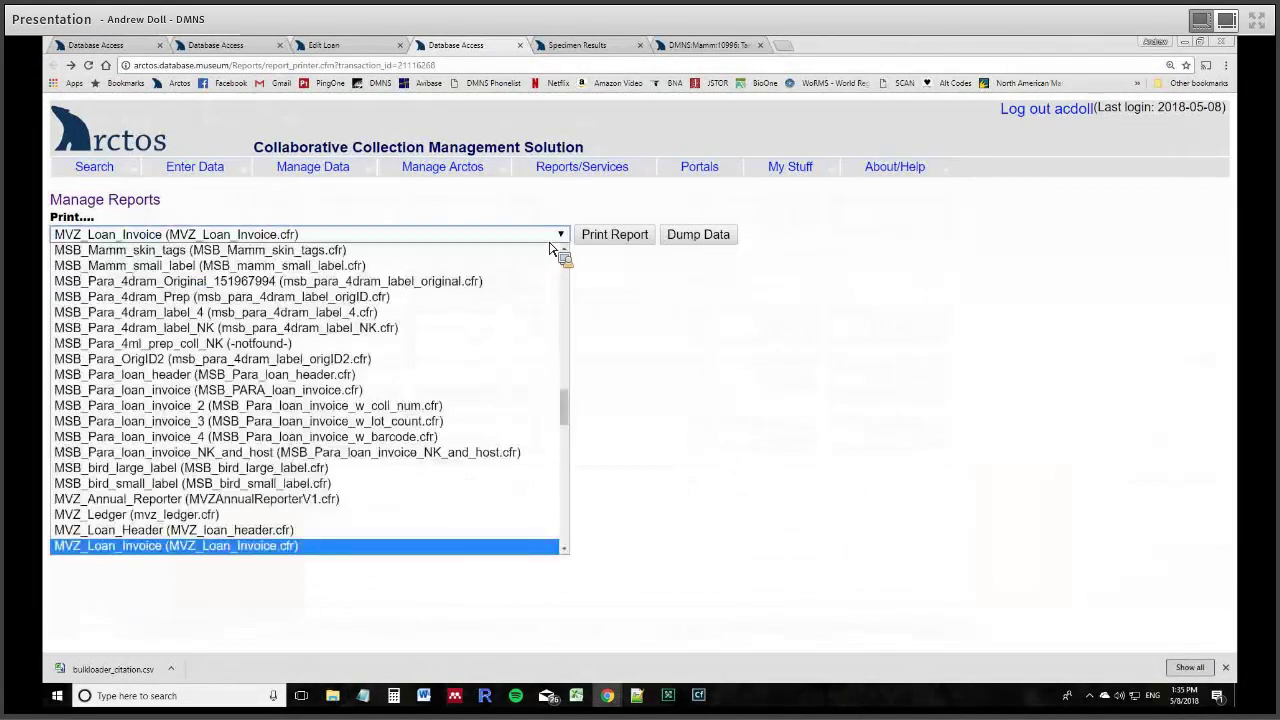
left_click_drag(565, 410, 563, 329)
left_click(233, 425)
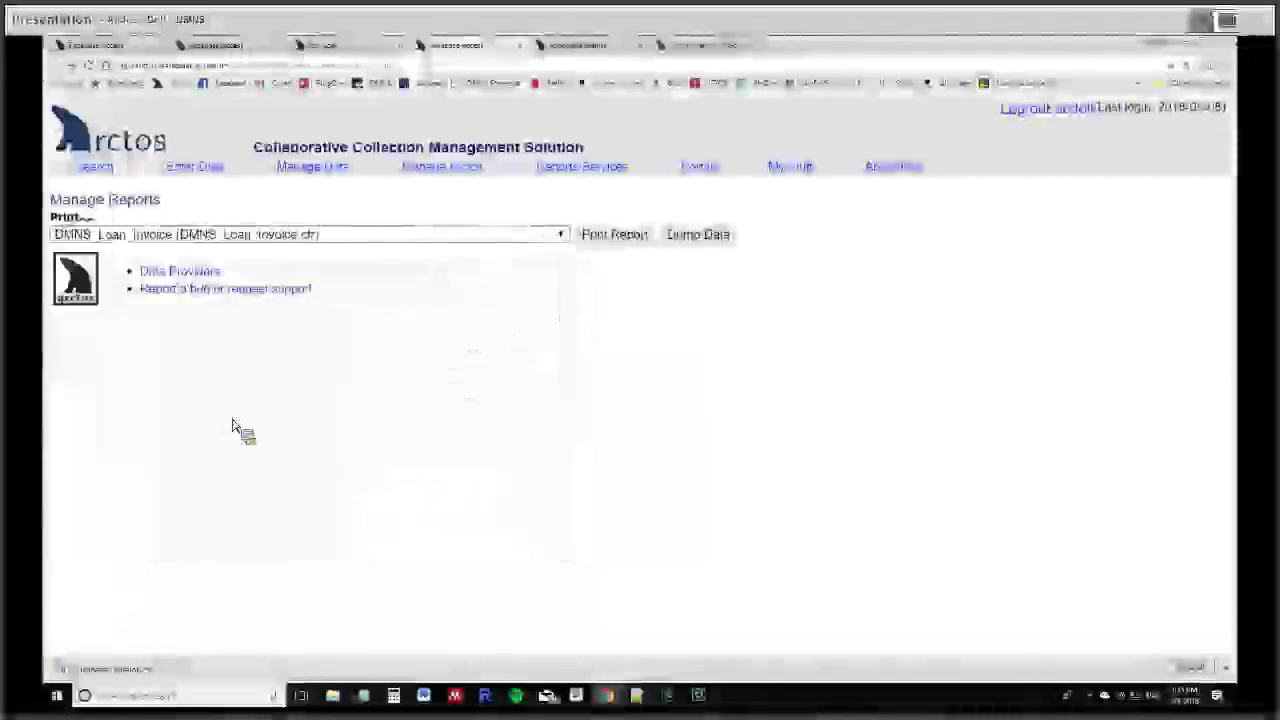
left_click(638, 240)
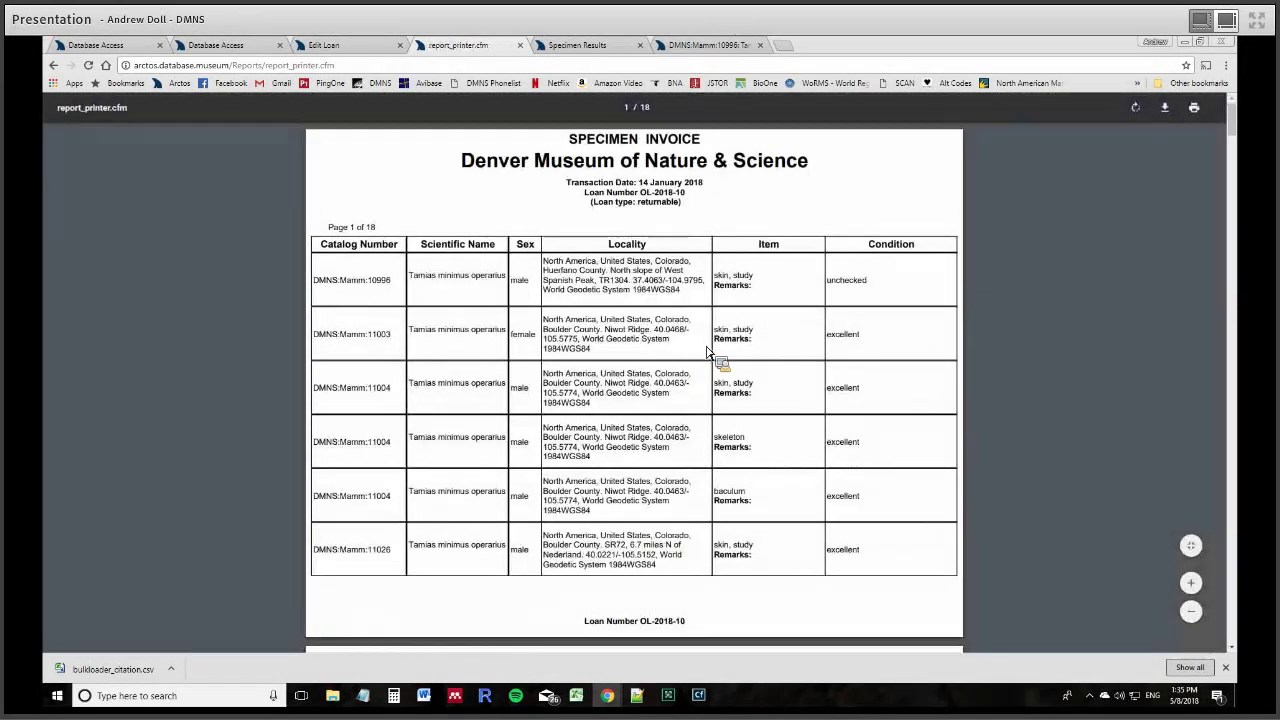
- Examine the printed DMNS invoice's museum heading, transaction details, catalog number prefix and specimen rows
left_click_drag(470, 165, 834, 162)
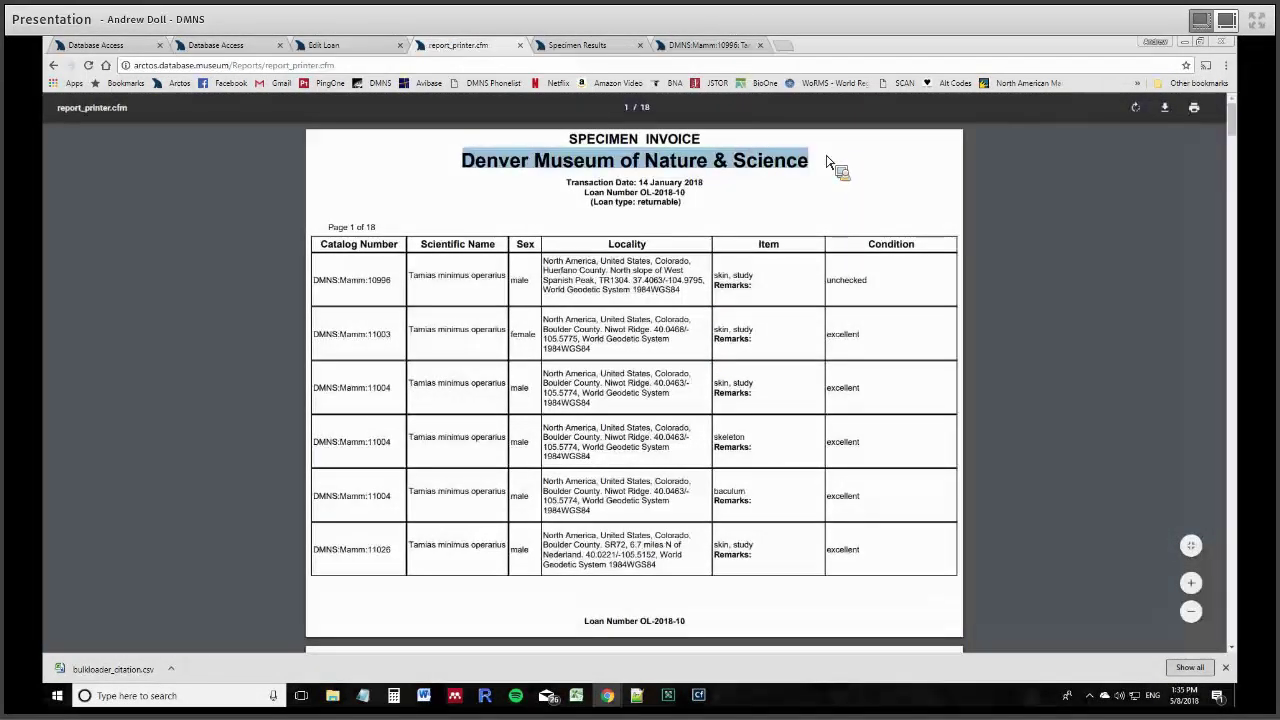
left_click_drag(586, 188, 706, 198)
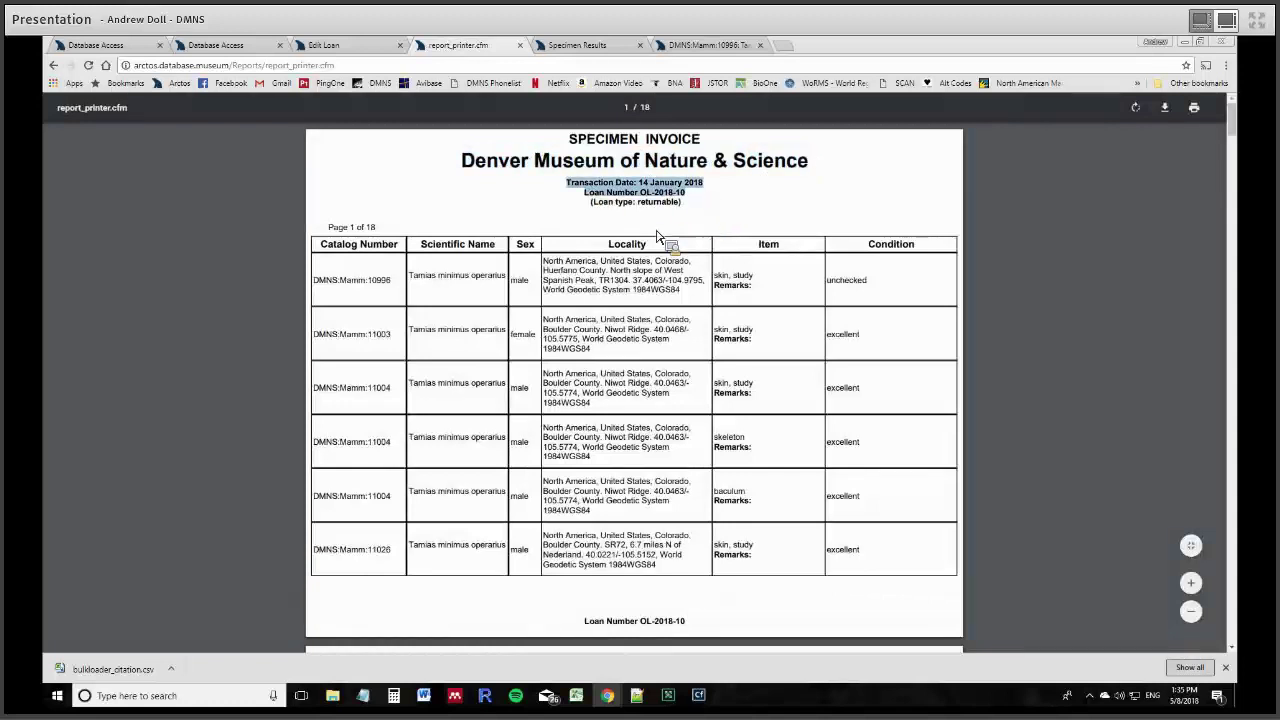
left_click_drag(289, 286, 366, 285)
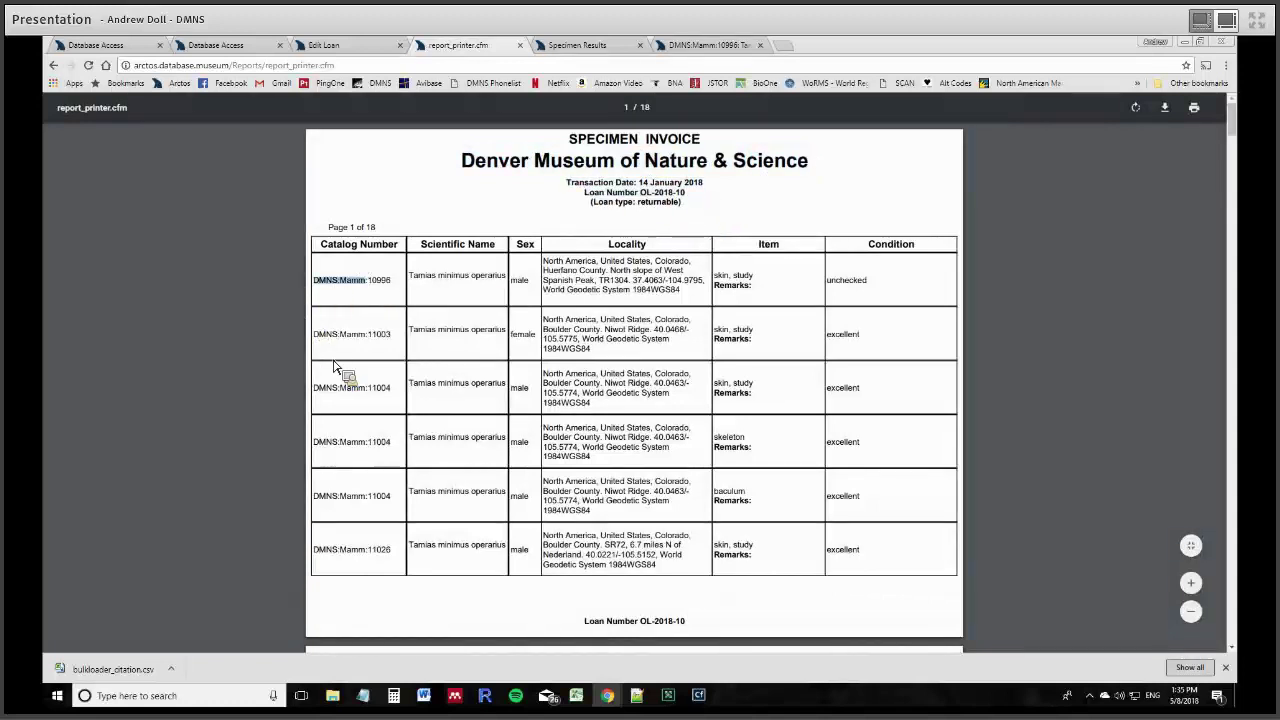
left_click_drag(512, 316, 600, 406)
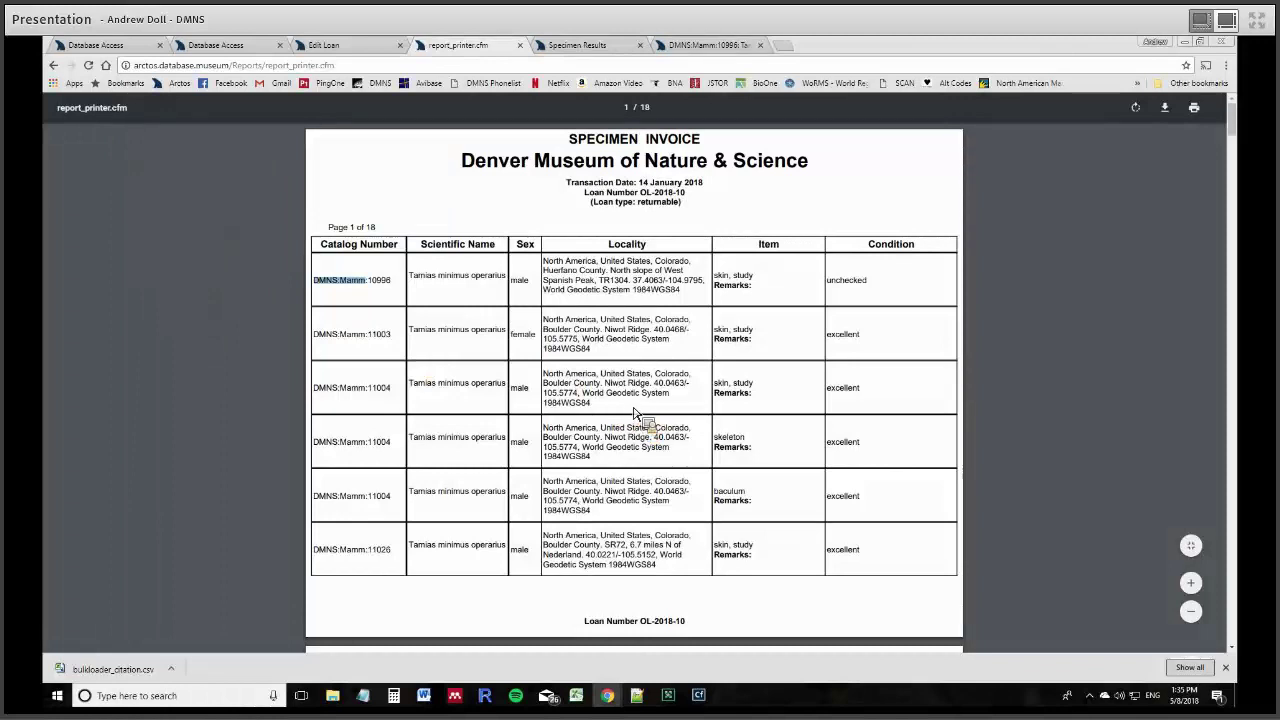
left_click_drag(634, 414, 657, 290)
- Return to the Arctos report list and open the DMNS_Loan_Invoice handler for editing
left_click_drag(522, 305, 14, 115)
left_click(14, 115)
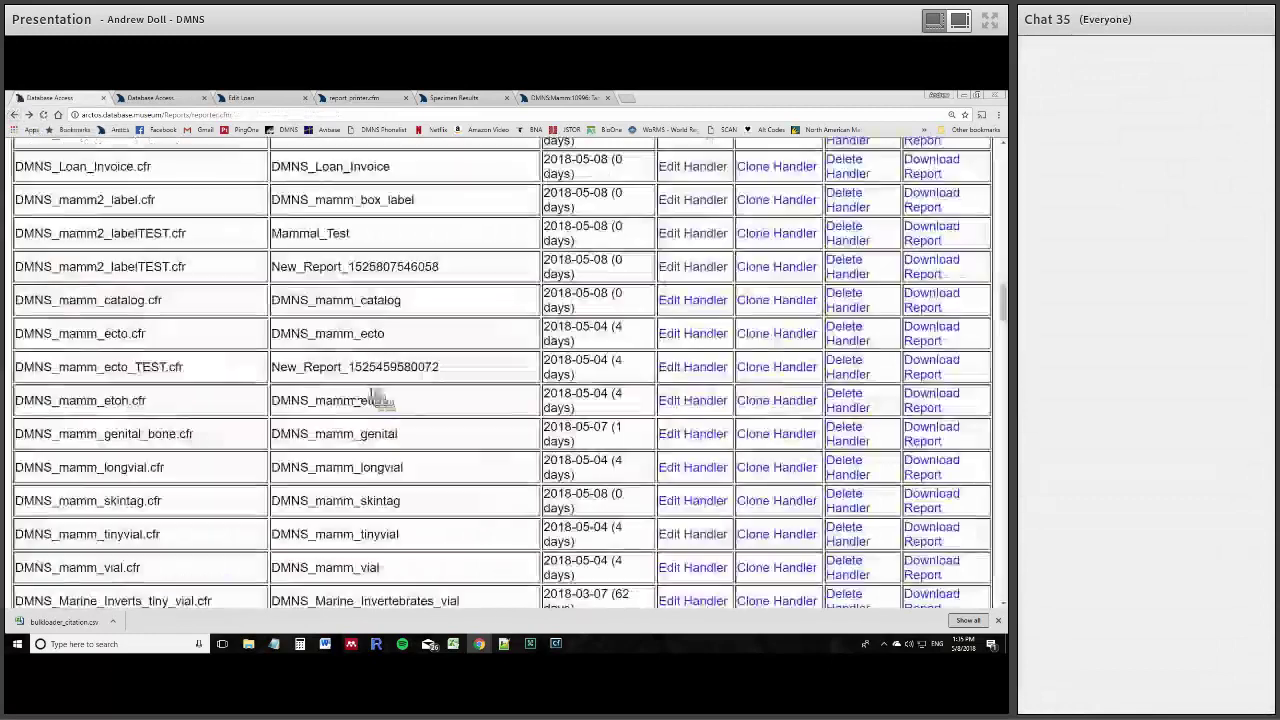
left_click(697, 171)
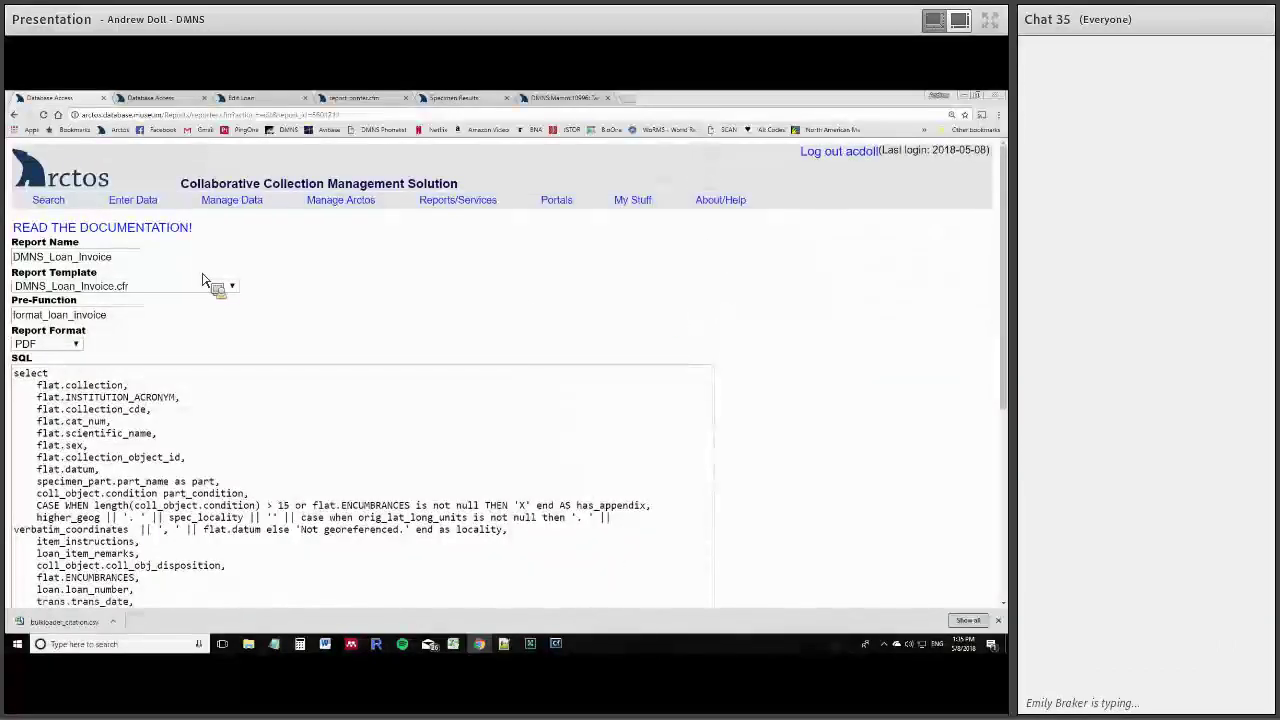
- Review the DMNS_Loan_Invoice handler's pre-function format_loan_invoice, report format and SQL query
scroll(213, 280, "down", 1)
left_click(117, 262)
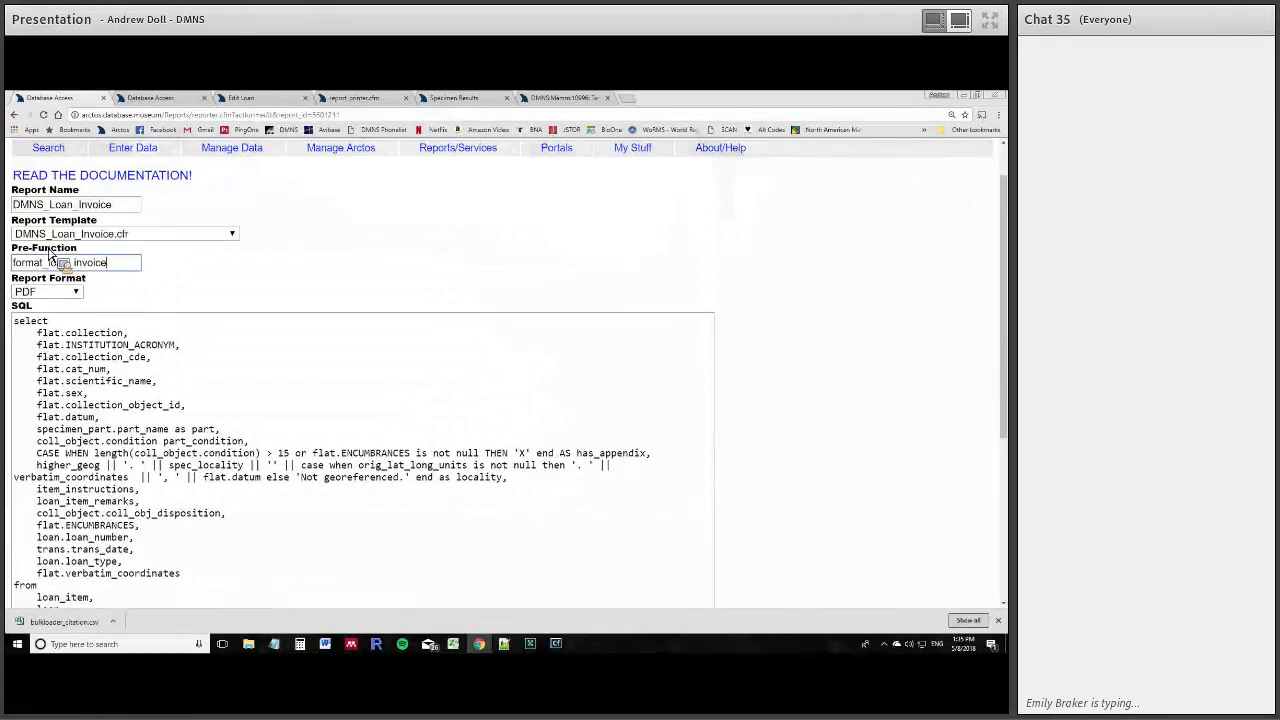
left_click_drag(113, 264, 320, 268)
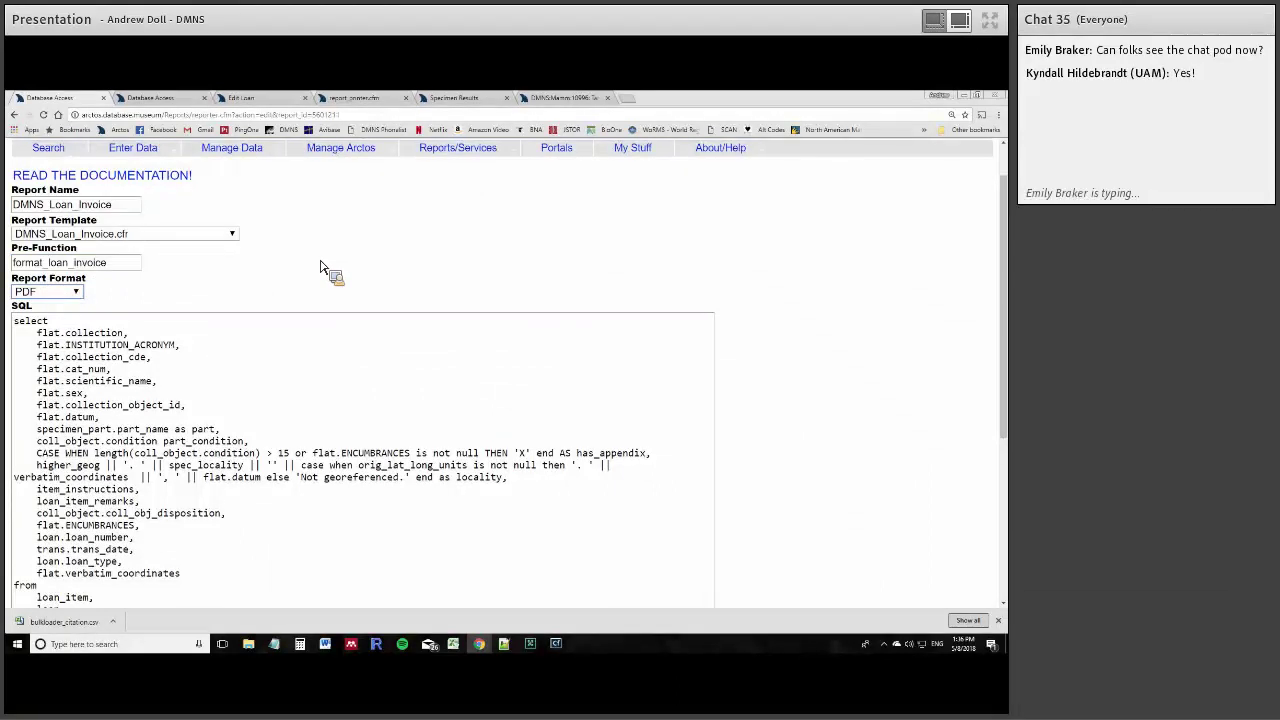
left_click_drag(329, 266, 749, 522)
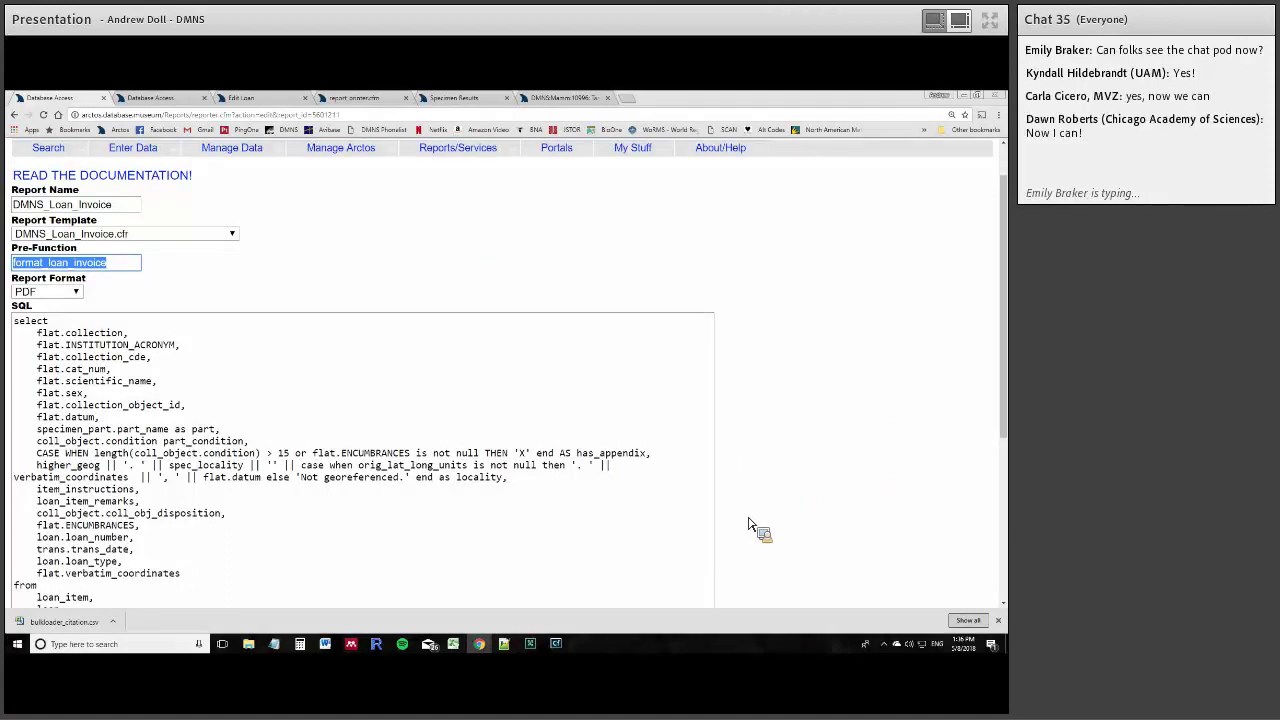
left_click_drag(755, 521, 779, 450)
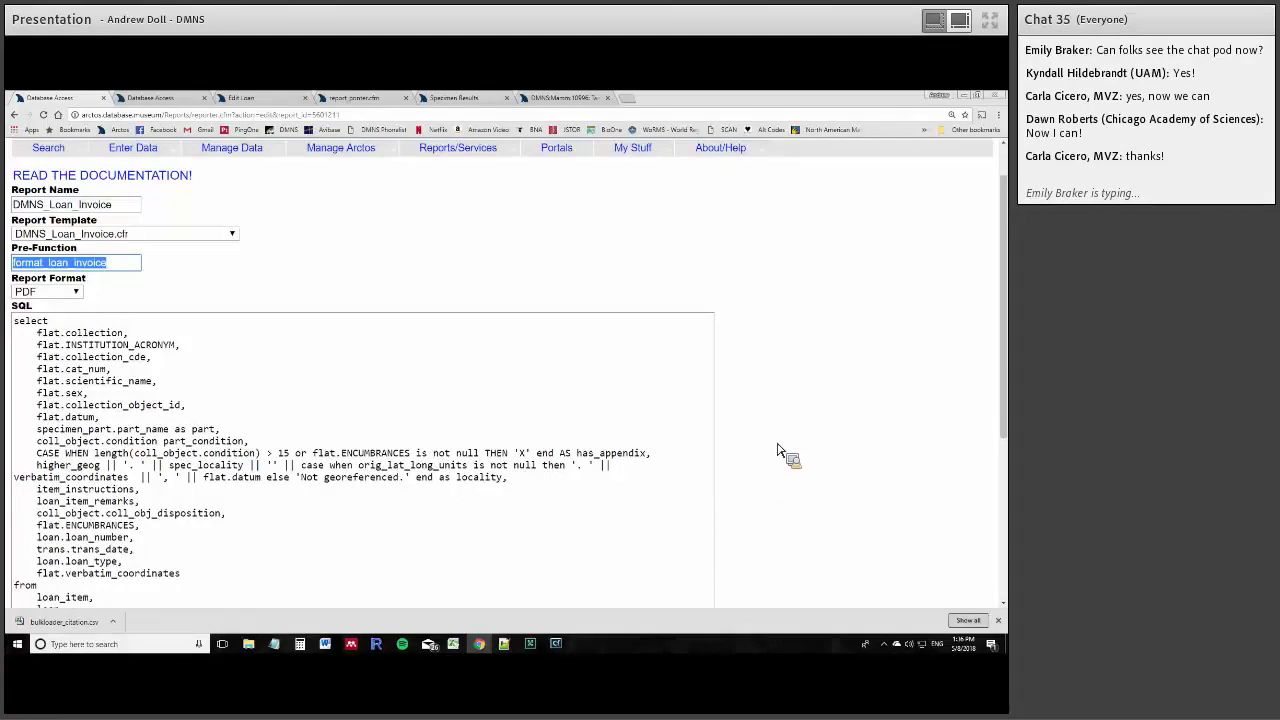
left_click_drag(815, 410, 590, 562)
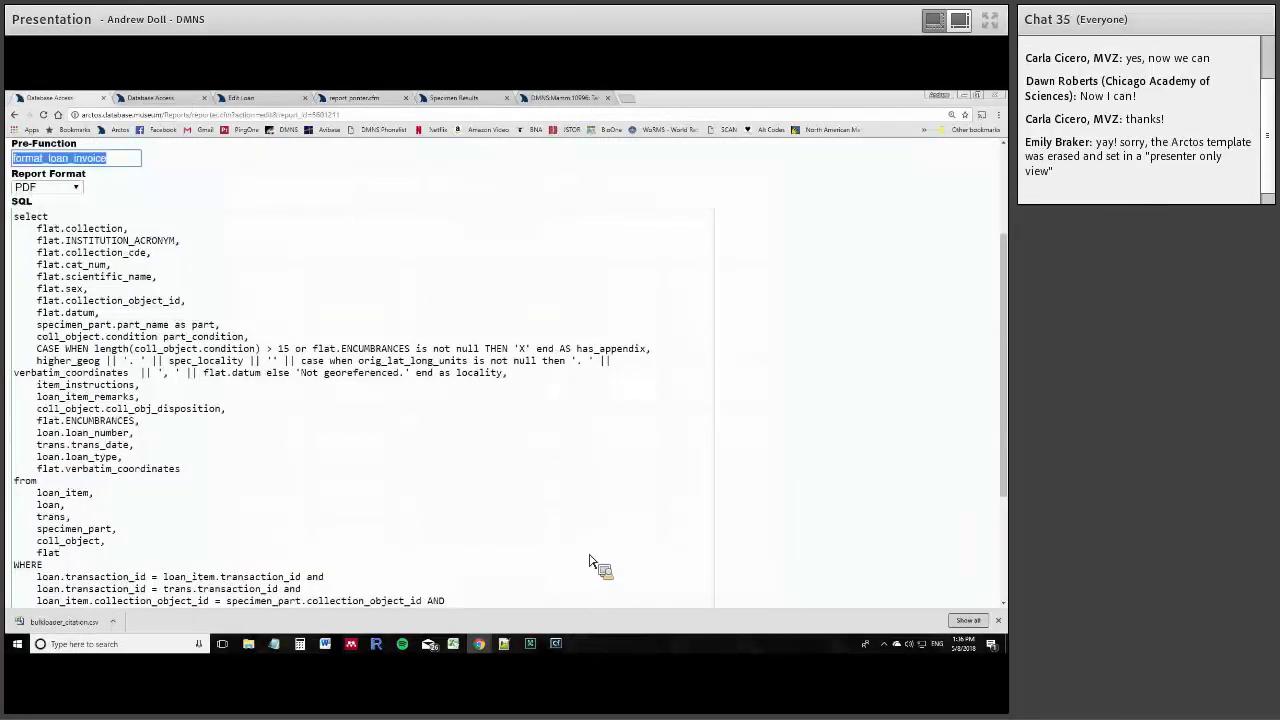
- Switch to the browser window showing the Arctos Handbook home page
left_click_drag(560, 628, 237, 145)
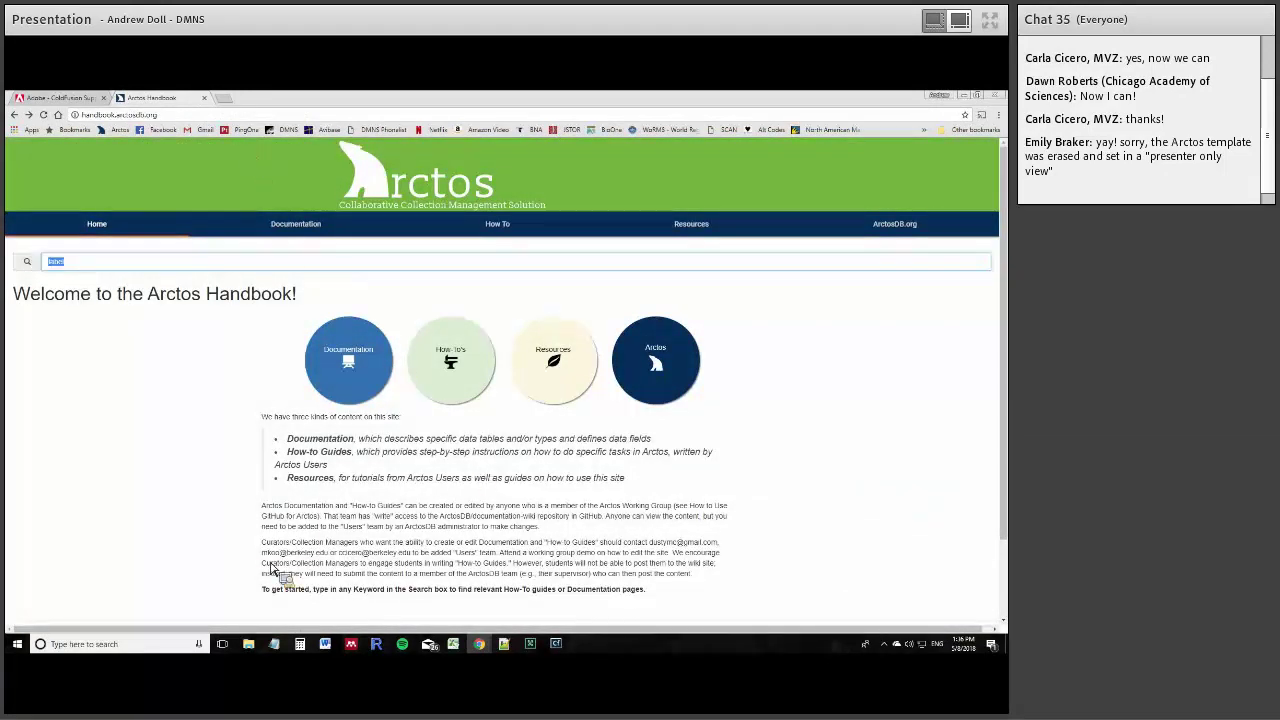